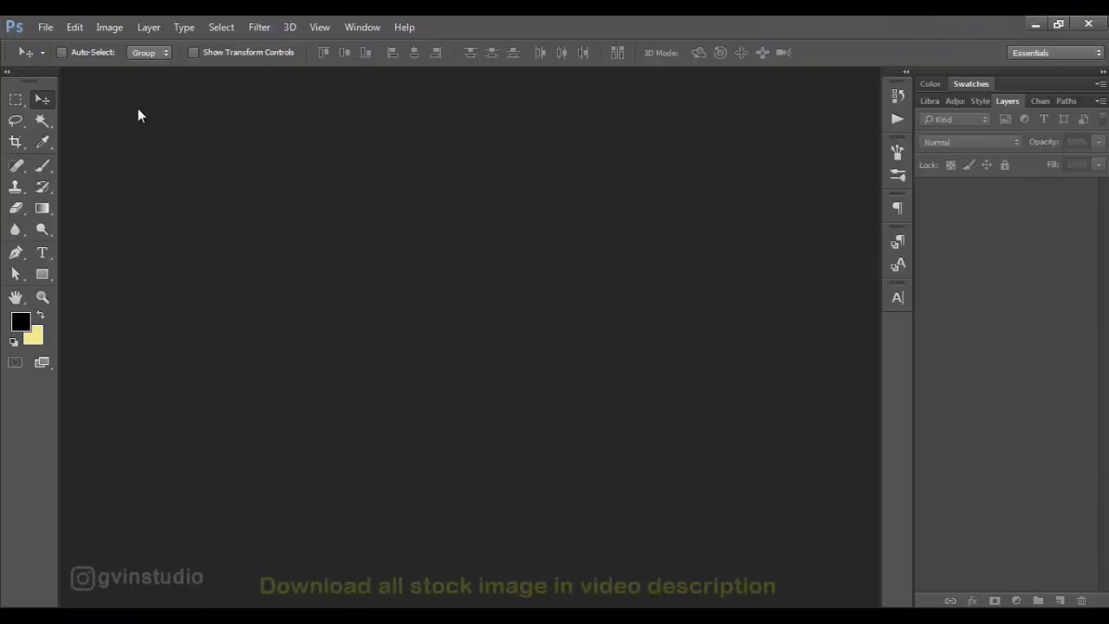
- Create a 2000×2500 px, 300 ppi document and open the waterfall photo
click(45, 27)
click(61, 42)
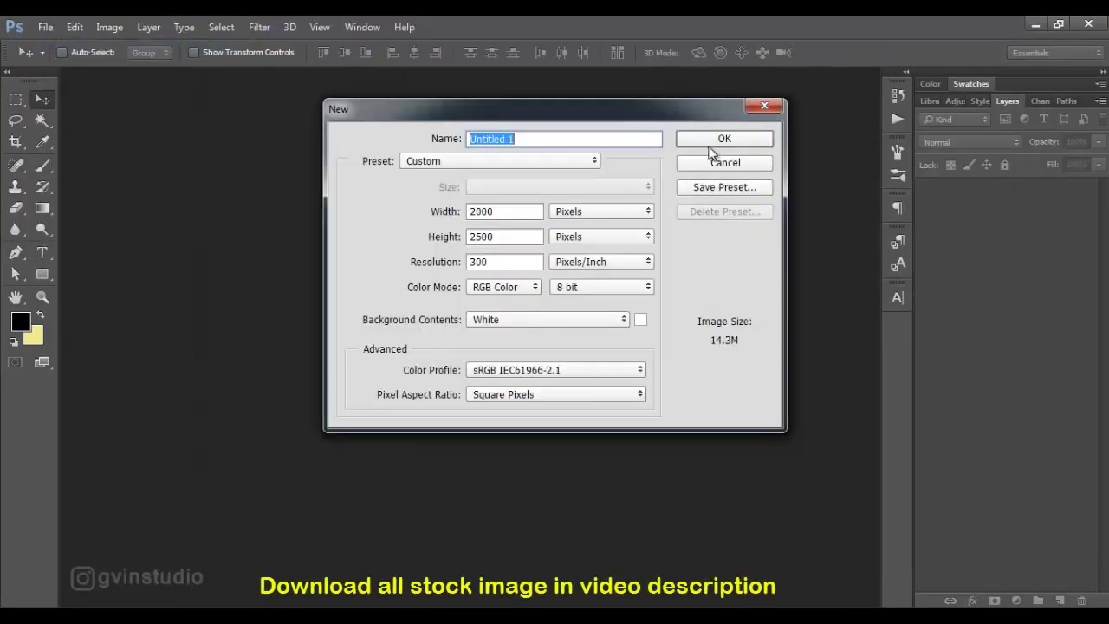
click(721, 139)
click(45, 27)
click(57, 59)
click(802, 478)
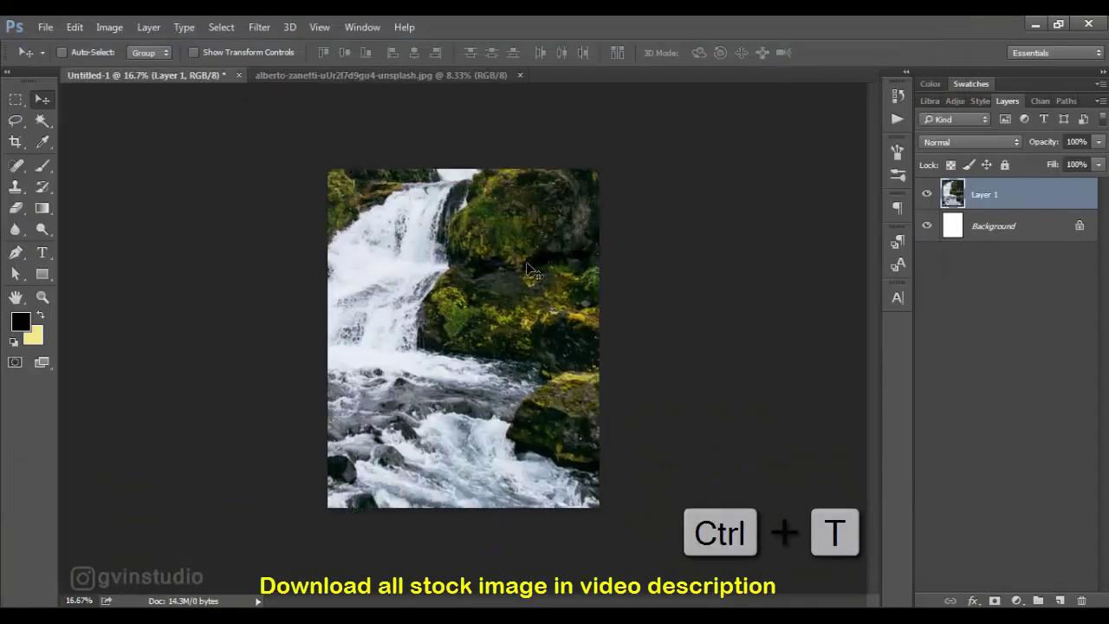
- Scale the waterfall photo to about 51% and move it to the canvas bottom
key(ctrl+t)
drag(232, 54, 199, 54)
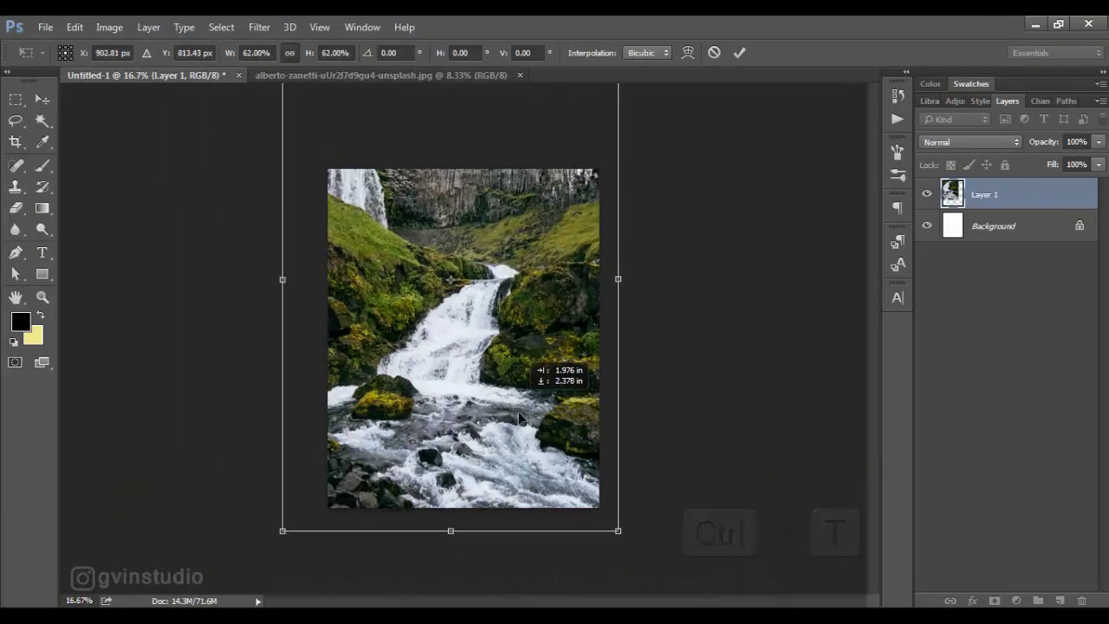
drag(437, 304, 523, 468)
drag(283, 590, 324, 532)
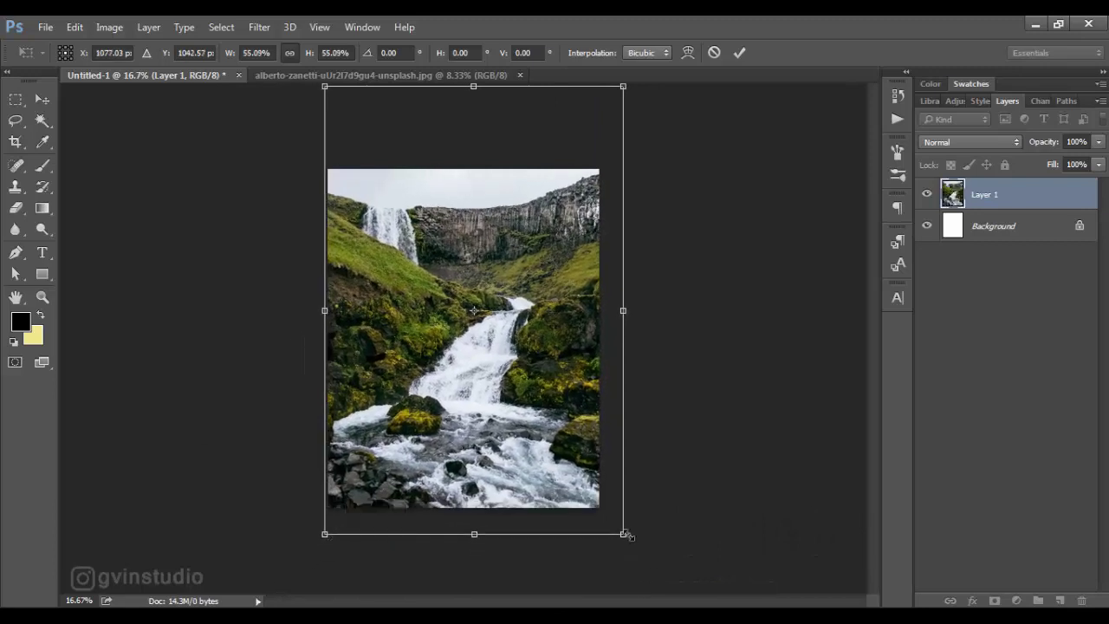
drag(624, 532, 597, 509)
drag(549, 369, 549, 459)
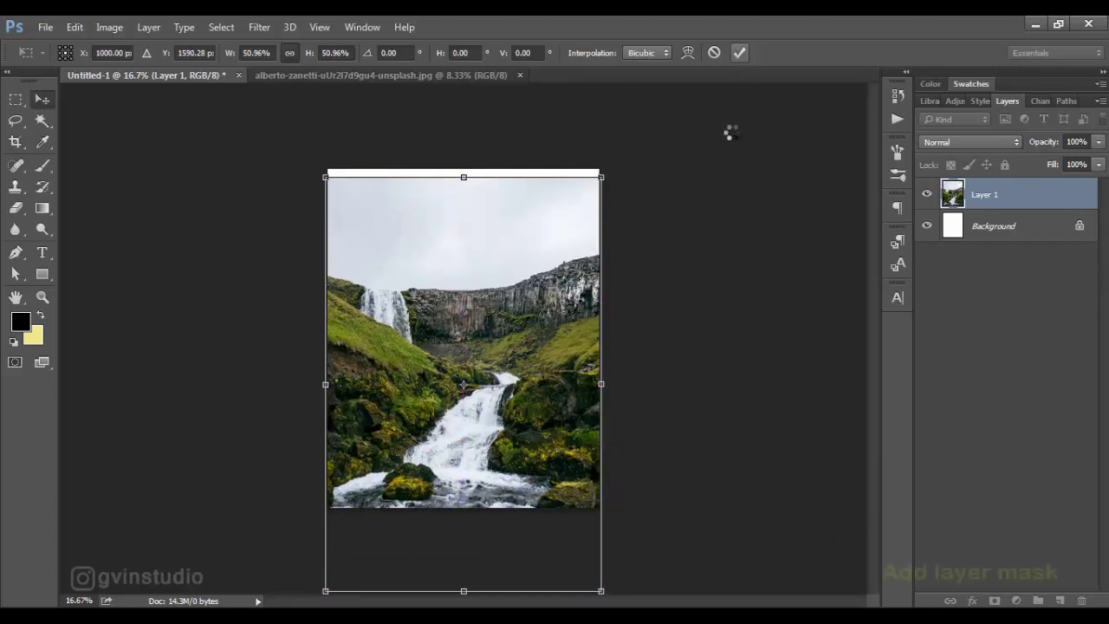
click(994, 602)
- Add a layer mask to the waterfall layer and paint out the sky above the hillside
click(43, 165)
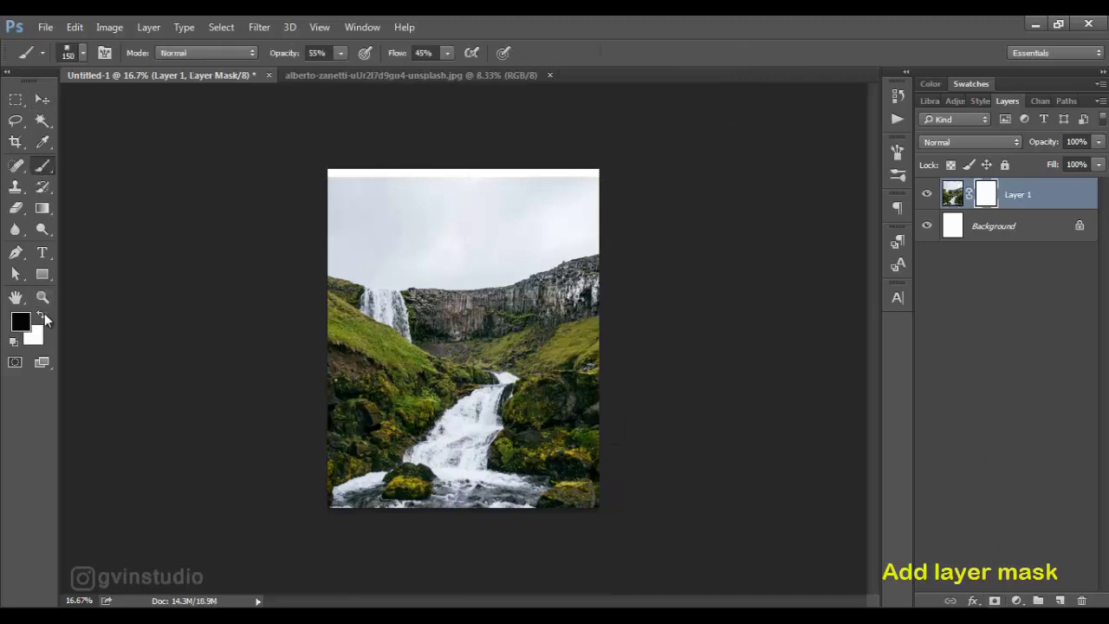
click(548, 75)
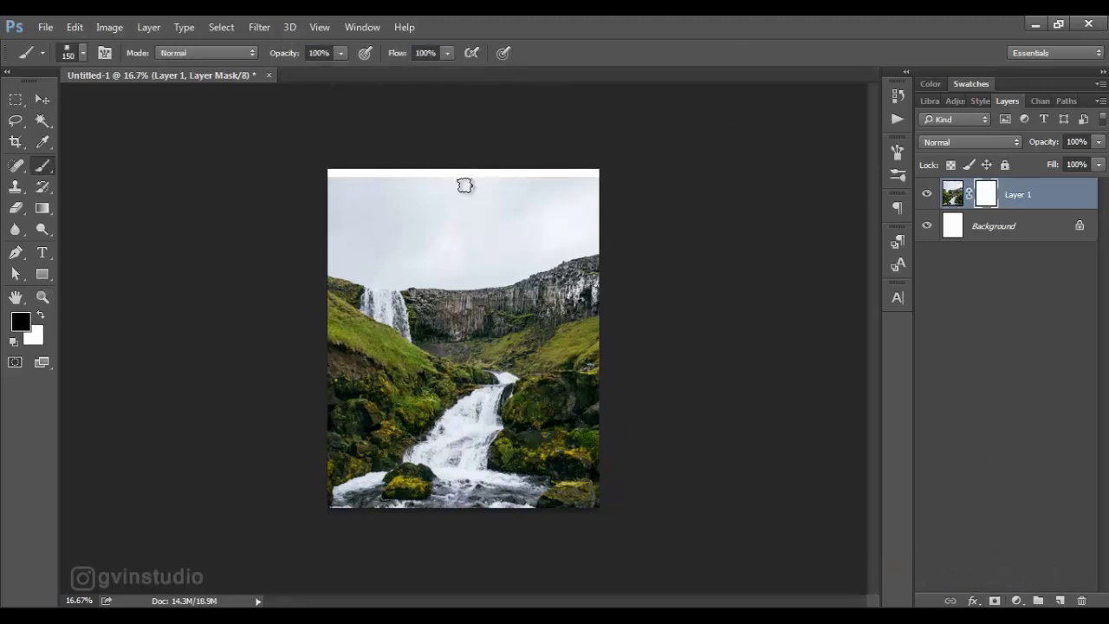
mouse_move(392, 185)
mouse_down()
mouse_move(401, 179)
mouse_move(307, 208)
mouse_move(549, 198)
mouse_move(309, 252)
mouse_move(535, 255)
mouse_move(527, 268)
mouse_move(339, 272)
mouse_move(494, 300)
mouse_move(580, 297)
mouse_move(406, 292)
mouse_move(590, 334)
mouse_up()
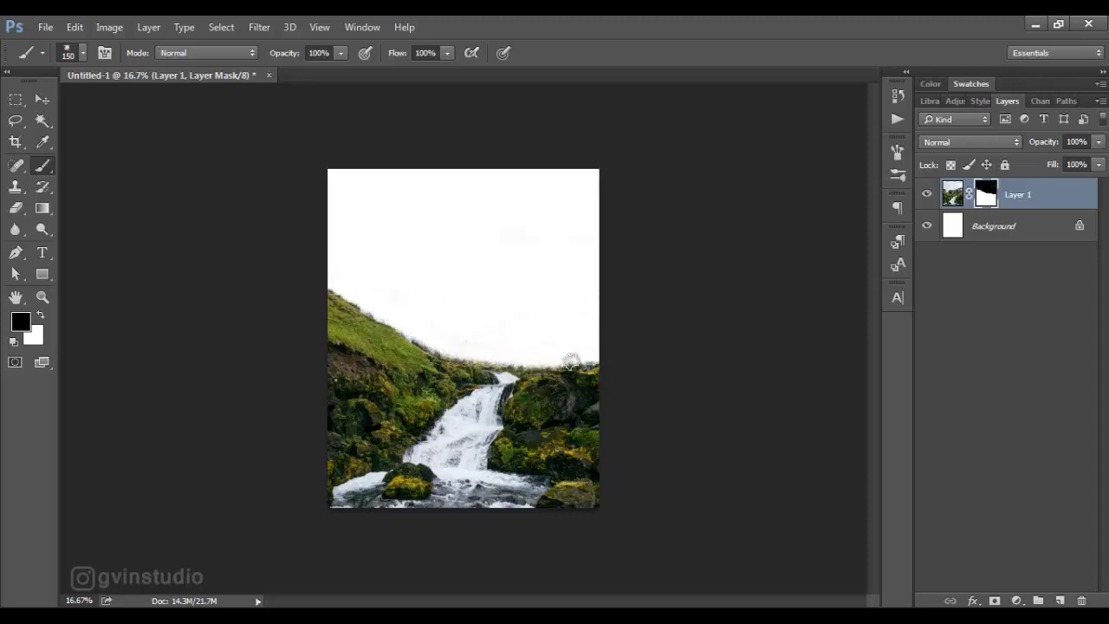
- With a smaller brush zoomed in, mask the leftover grass tufts along the ridge top
scroll(354, 339, up, 2)
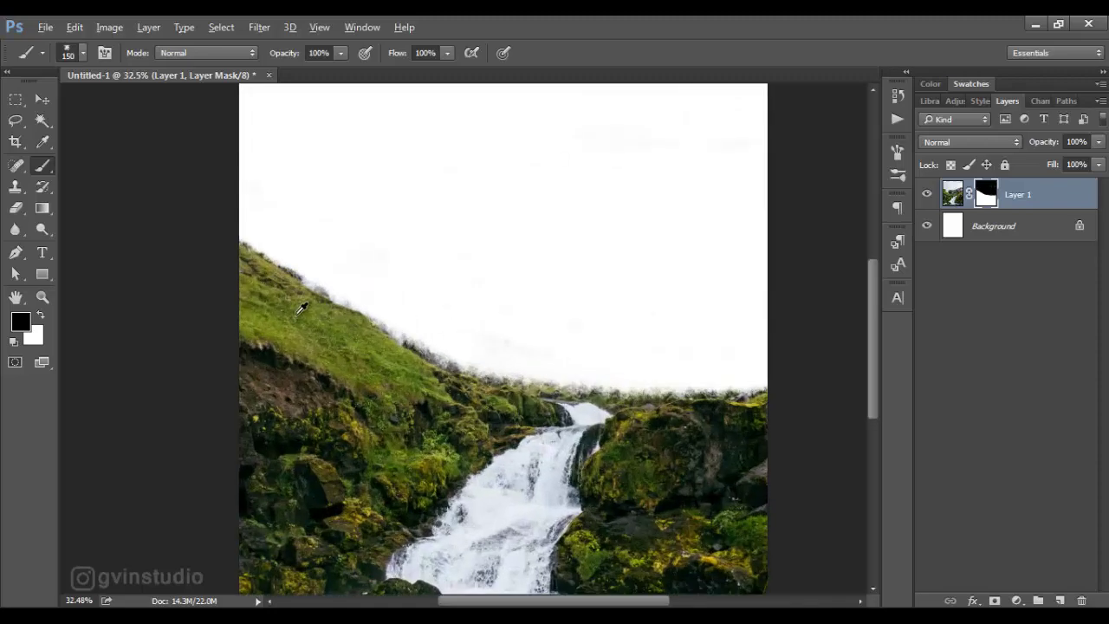
scroll(297, 303, up, 2)
scroll(292, 315, up, 2)
scroll(303, 243, up, 1)
key(bracketleft)
key(bracketleft)
key(bracketleft)
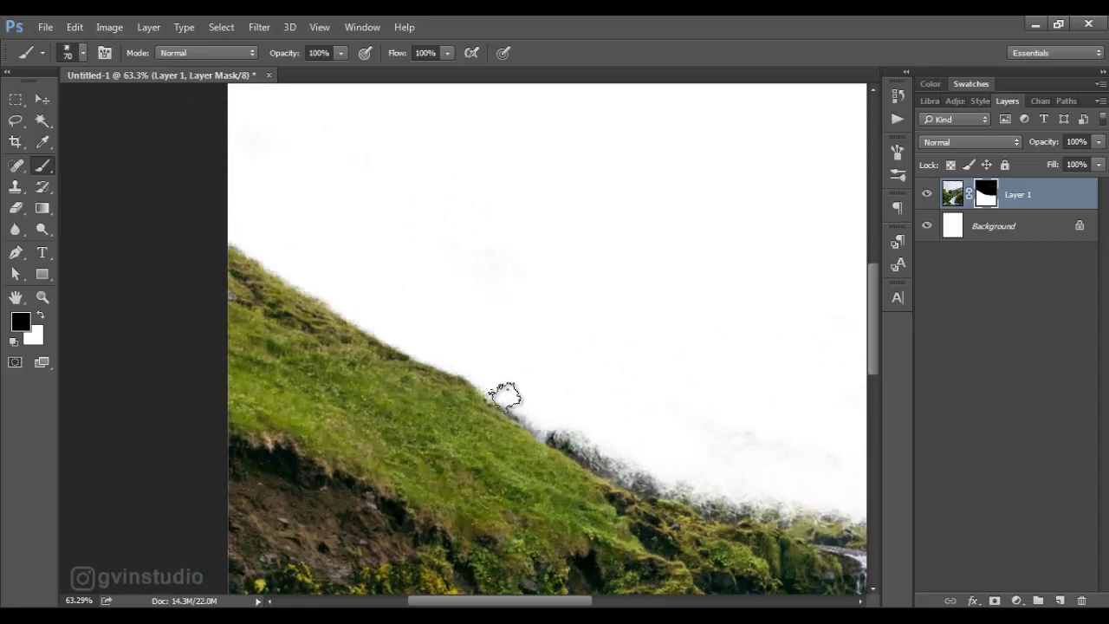
drag(553, 351, 346, 260)
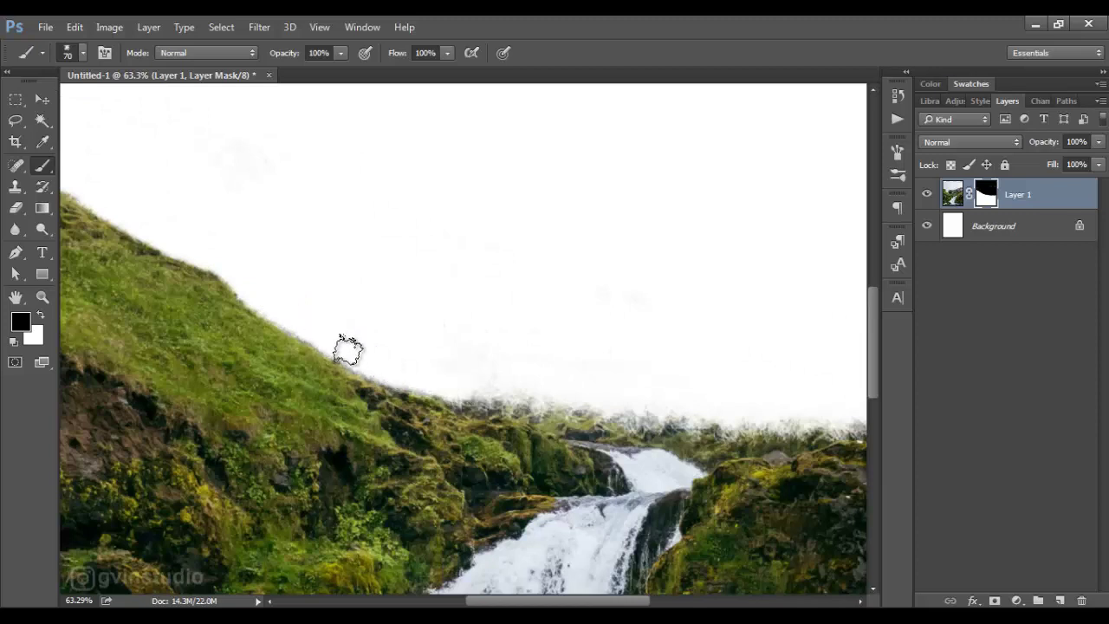
drag(446, 390, 545, 413)
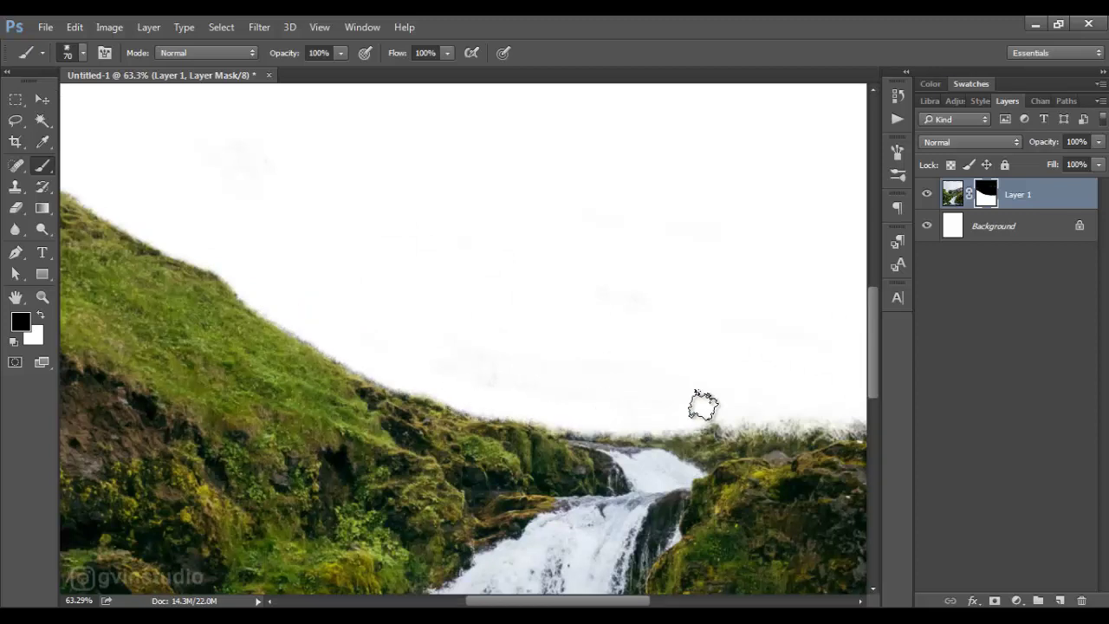
mouse_move(639, 383)
mouse_down()
mouse_move(354, 371)
mouse_move(559, 380)
mouse_up()
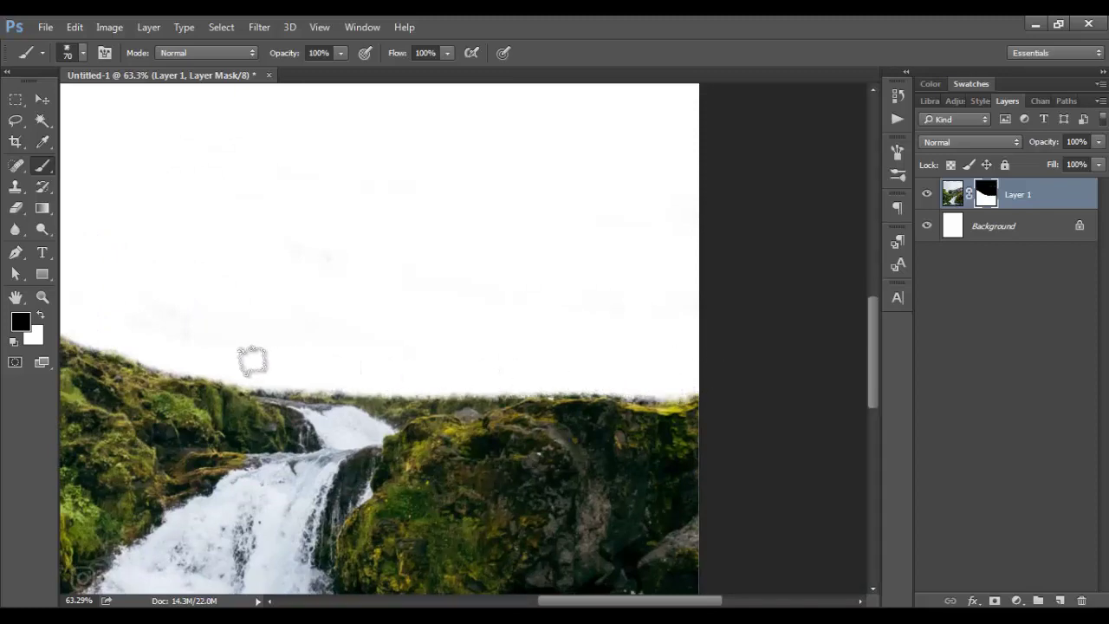
key(ctrl+0)
- Warp the waterfall layer, lifting the left and right grass edges into a level ridge
key(v)
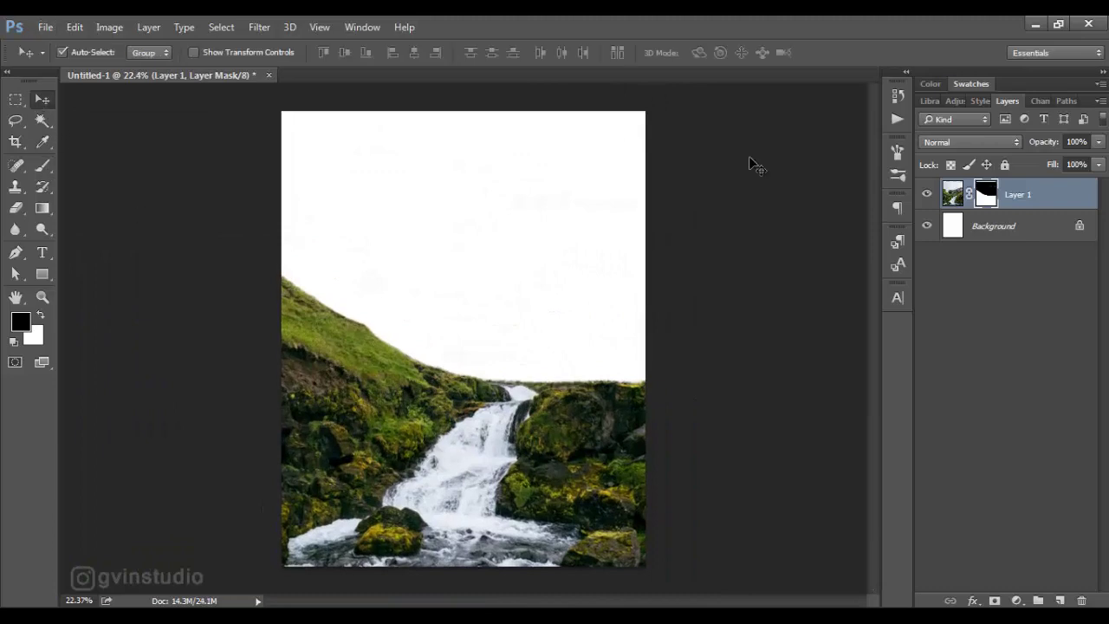
key(ctrl+t)
right_click(570, 425)
click(621, 276)
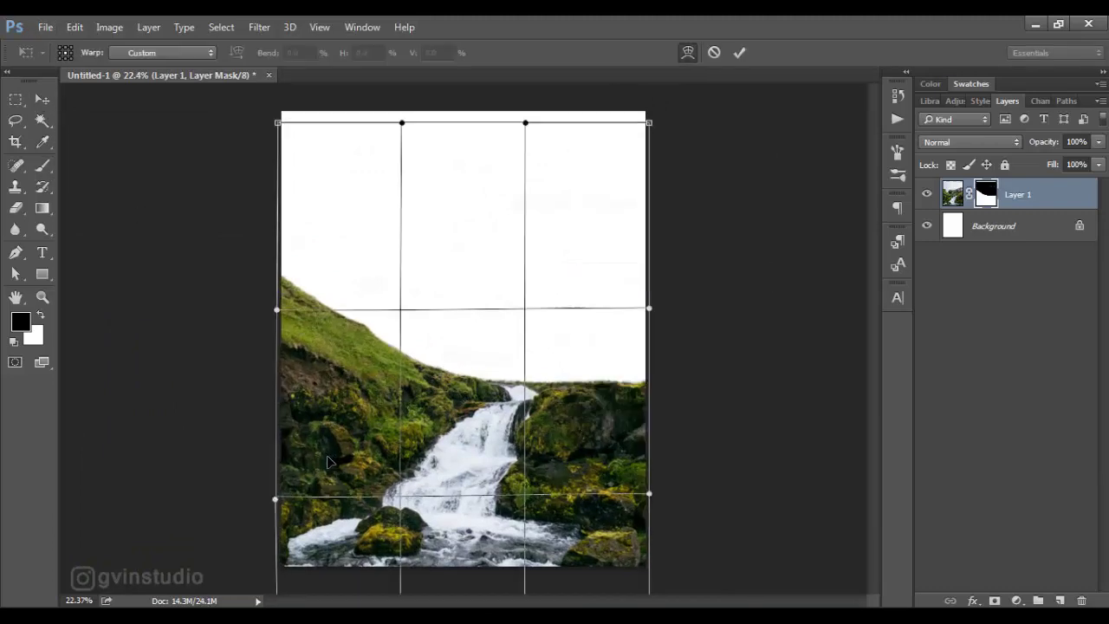
mouse_move(306, 346)
mouse_down()
mouse_move(305, 377)
mouse_move(457, 387)
mouse_move(311, 449)
mouse_up()
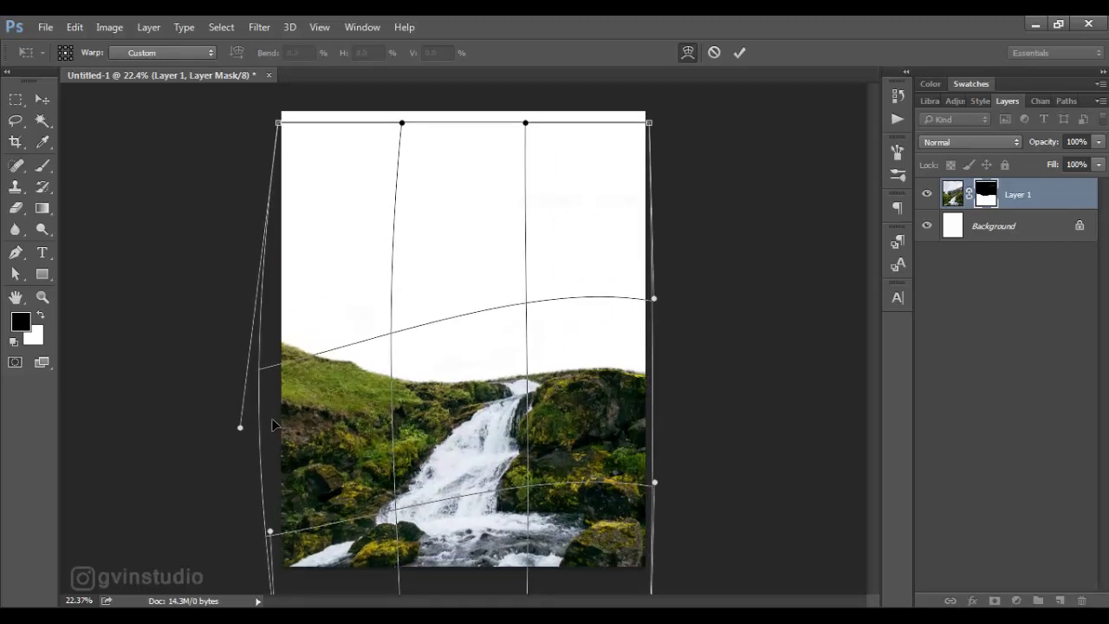
drag(635, 423, 642, 395)
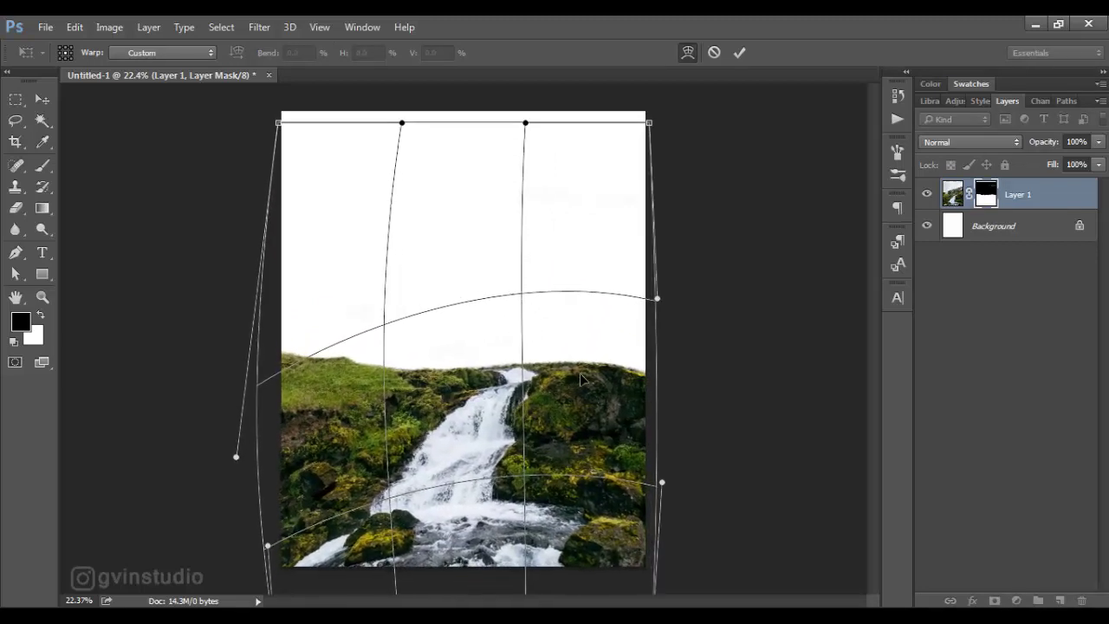
mouse_move(317, 380)
mouse_down()
mouse_move(313, 393)
mouse_move(455, 410)
mouse_up()
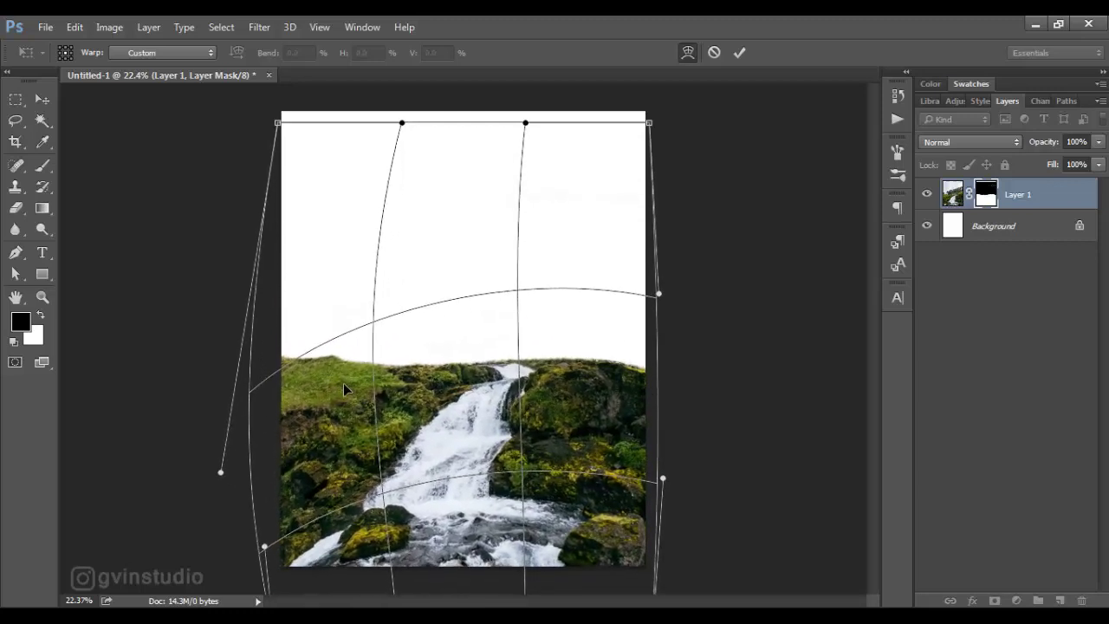
drag(639, 408, 639, 397)
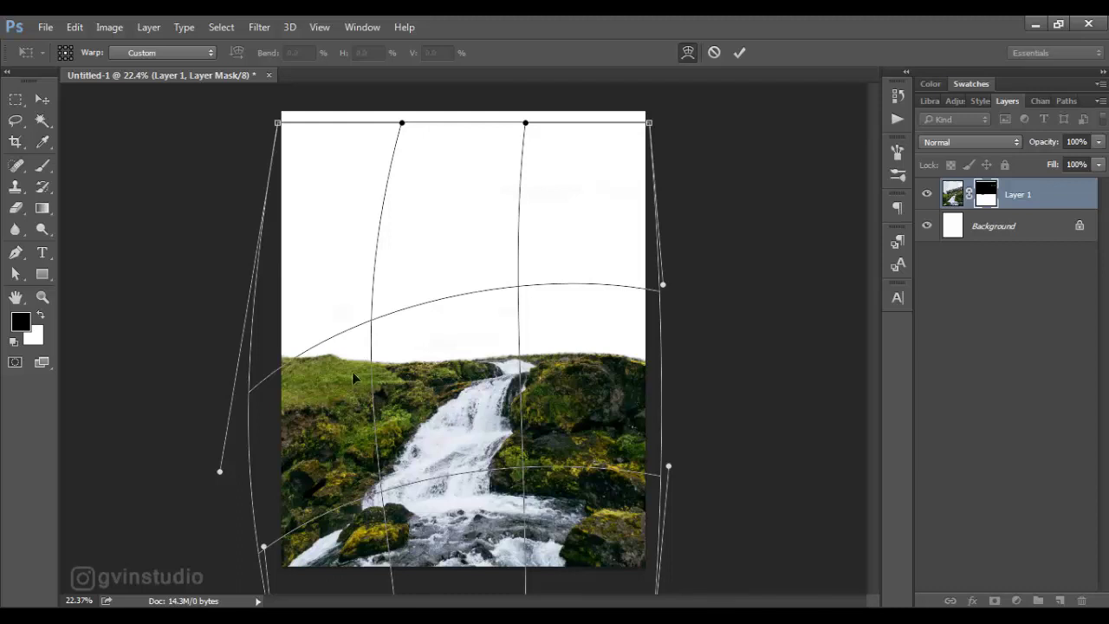
drag(353, 377, 332, 381)
click(739, 53)
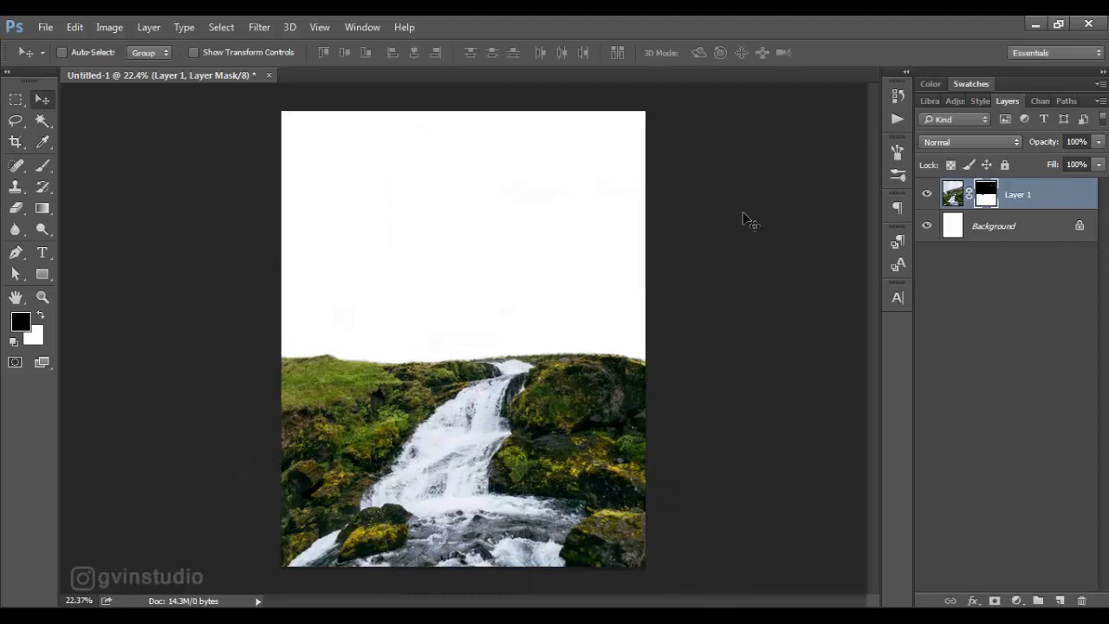
key(b)
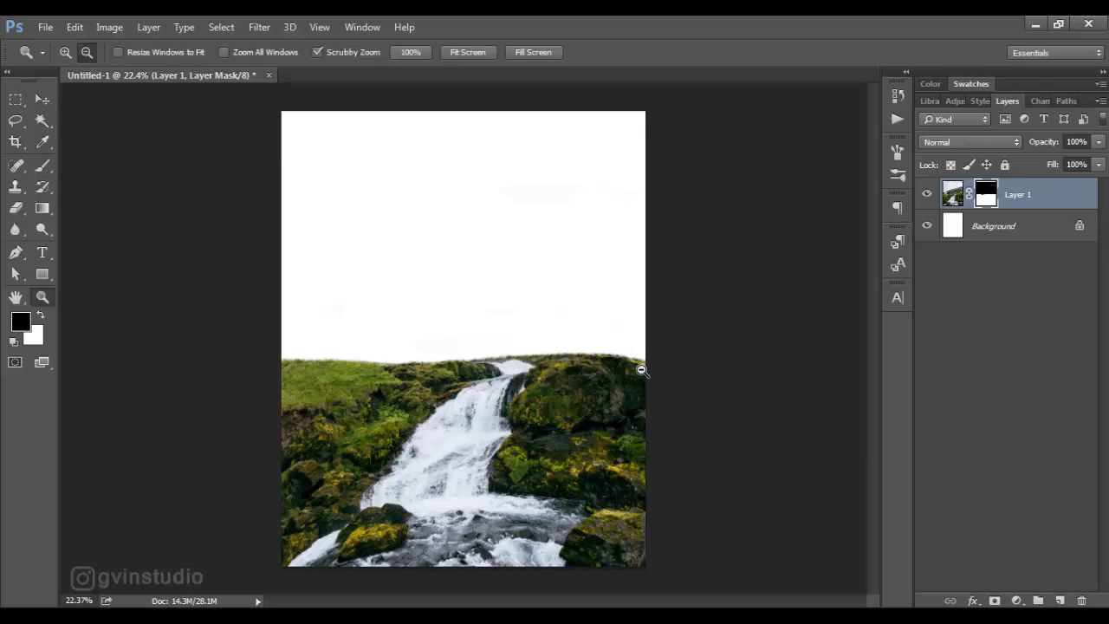
- Bring the misty green hills photo into the composite just above the Background layer
key(x)
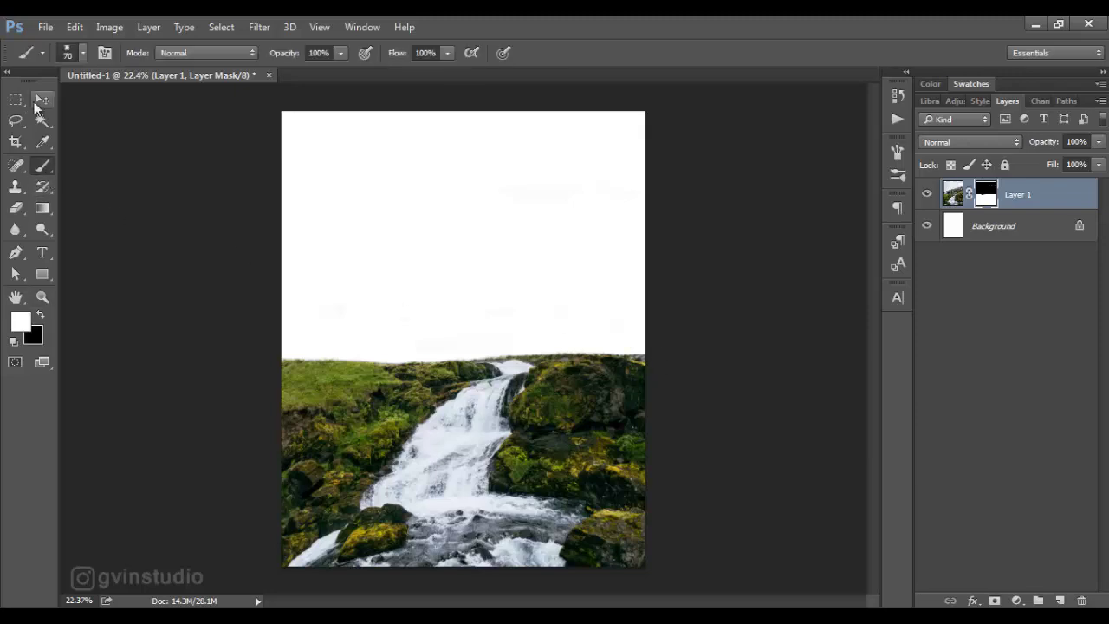
click(39, 102)
click(1010, 234)
key(alt+f)
key(o)
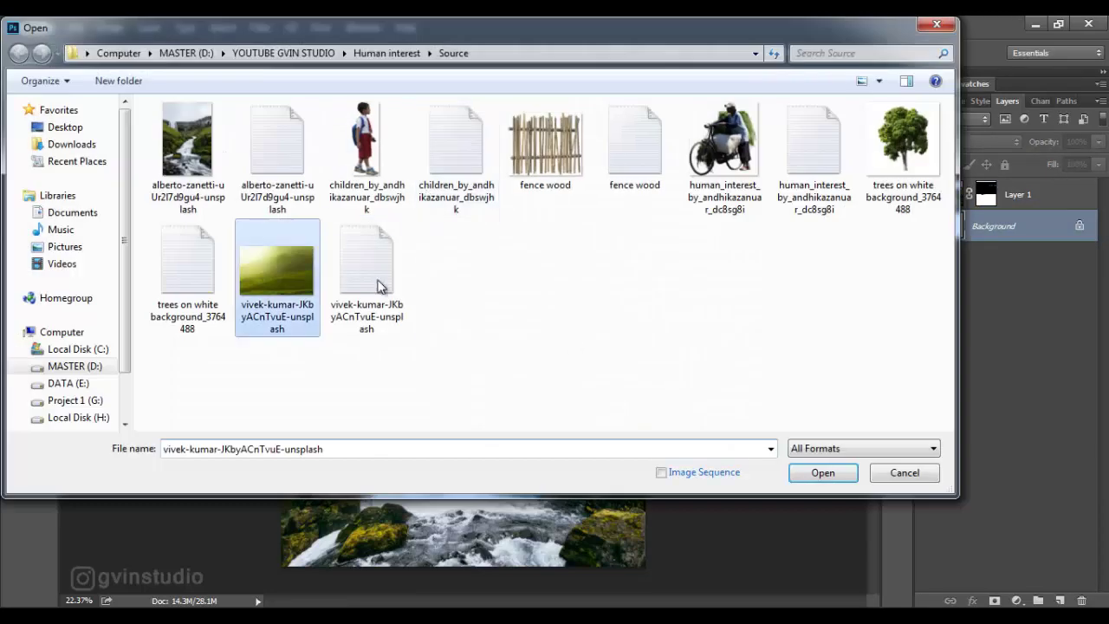
key(Return)
mouse_move(577, 326)
mouse_down()
mouse_move(240, 76)
mouse_move(373, 218)
mouse_up()
- Flip the hills photo horizontally and scale it to about 72% to fill the upper canvas
key(ctrl+t)
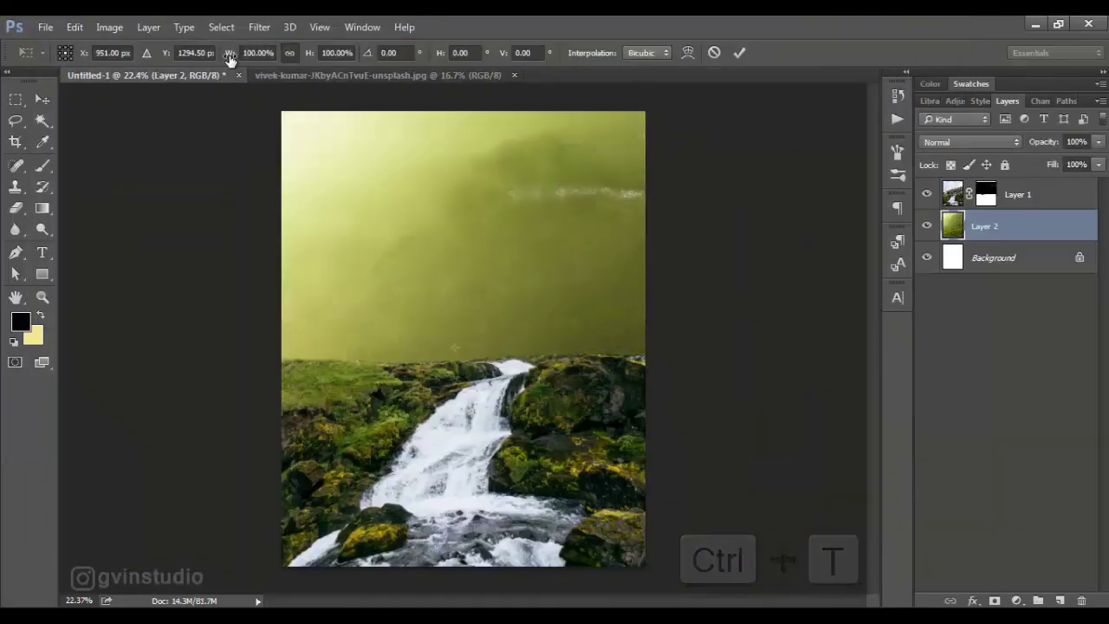
drag(229, 53, 188, 52)
right_click(434, 260)
click(495, 500)
drag(571, 346, 605, 274)
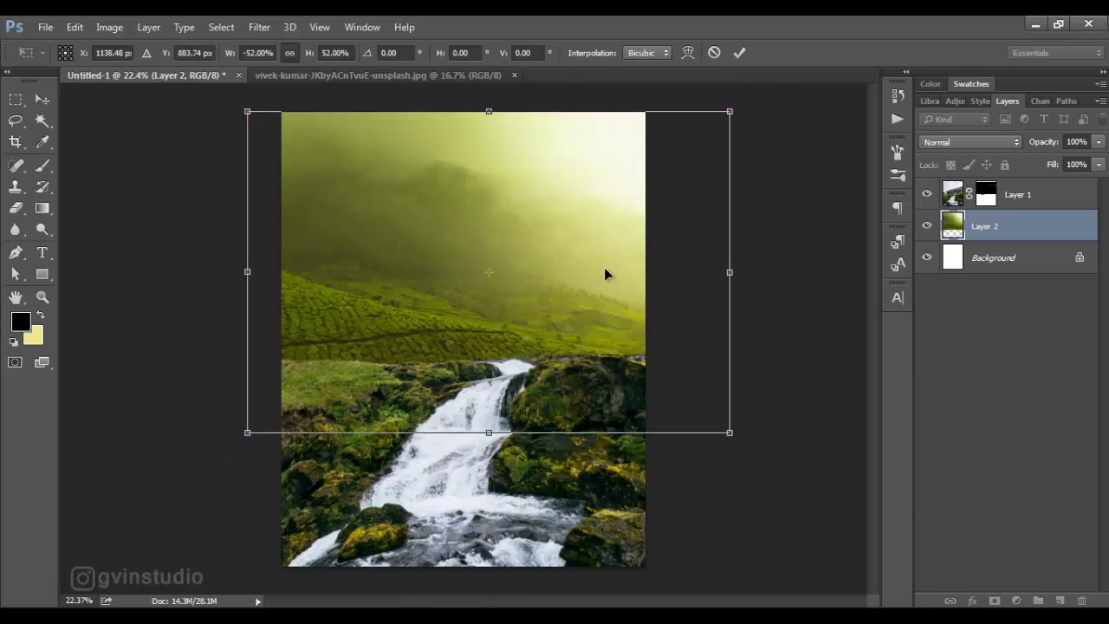
drag(730, 432, 717, 418)
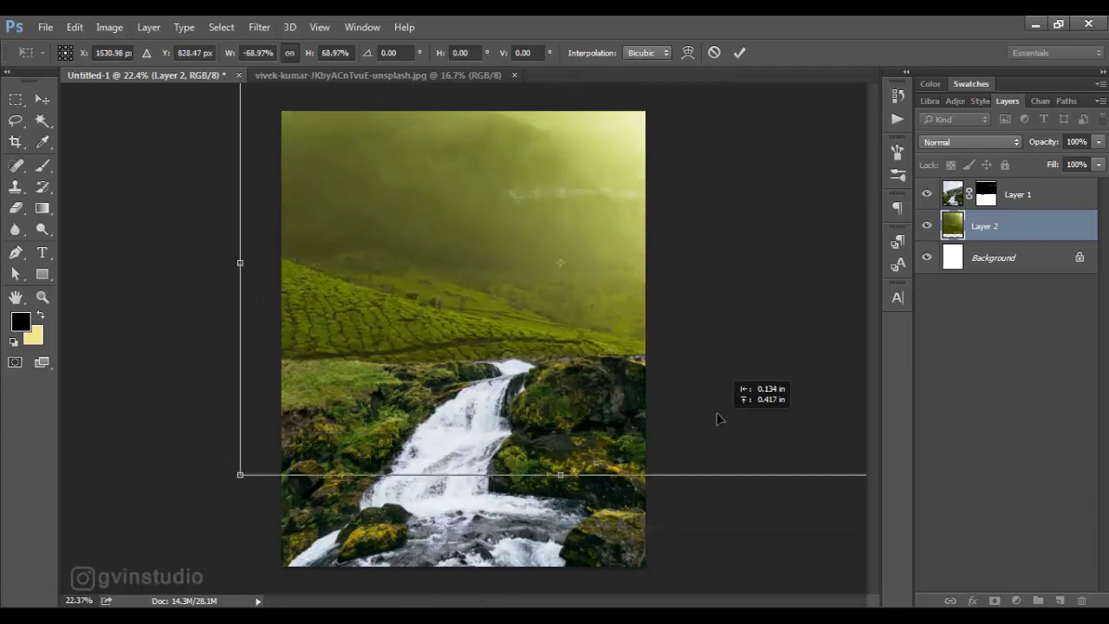
drag(716, 418, 514, 368)
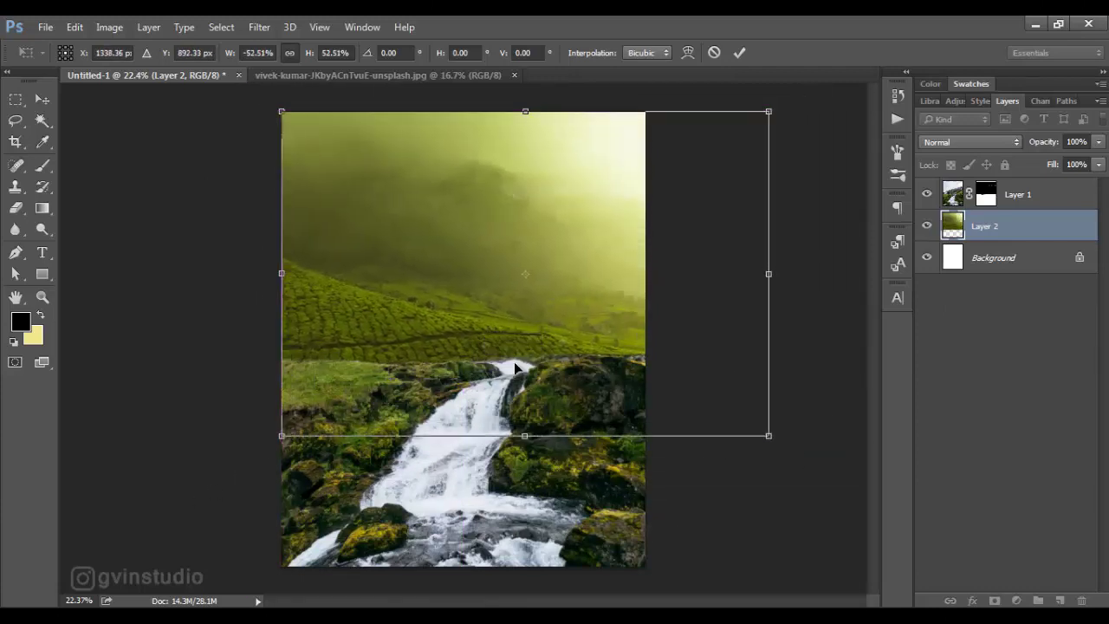
drag(769, 436, 798, 454)
key(ctrl+minus)
mouse_move(719, 456)
mouse_down()
mouse_move(693, 421)
mouse_move(795, 488)
mouse_move(736, 431)
mouse_up()
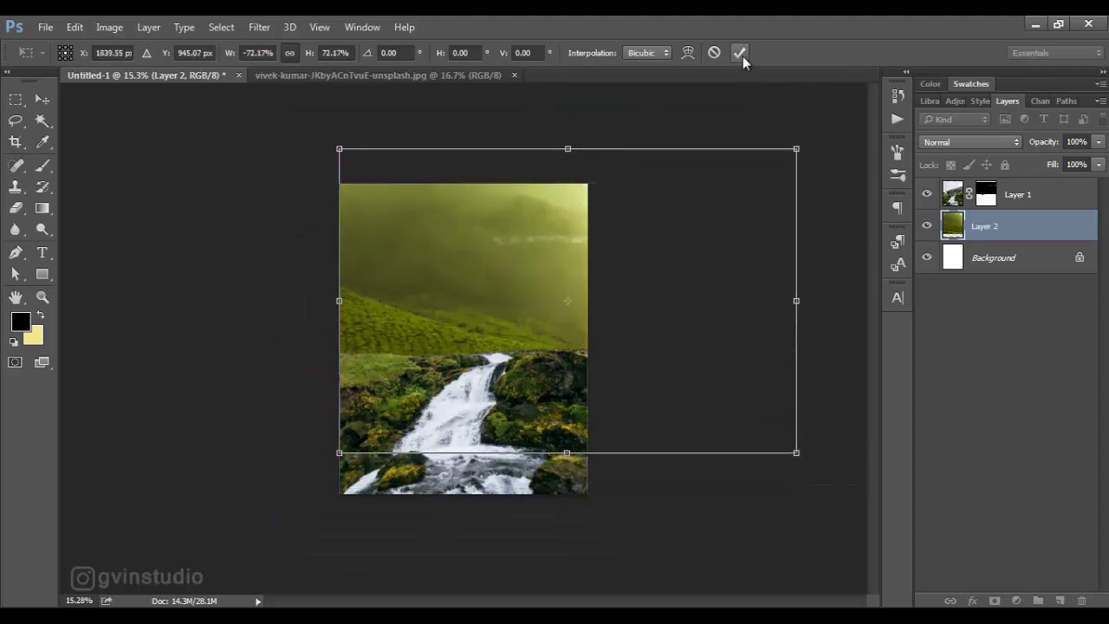
click(739, 52)
- Target the waterfall layer's mask with default colours and the Brush tool
click(986, 194)
key(d)
key(b)
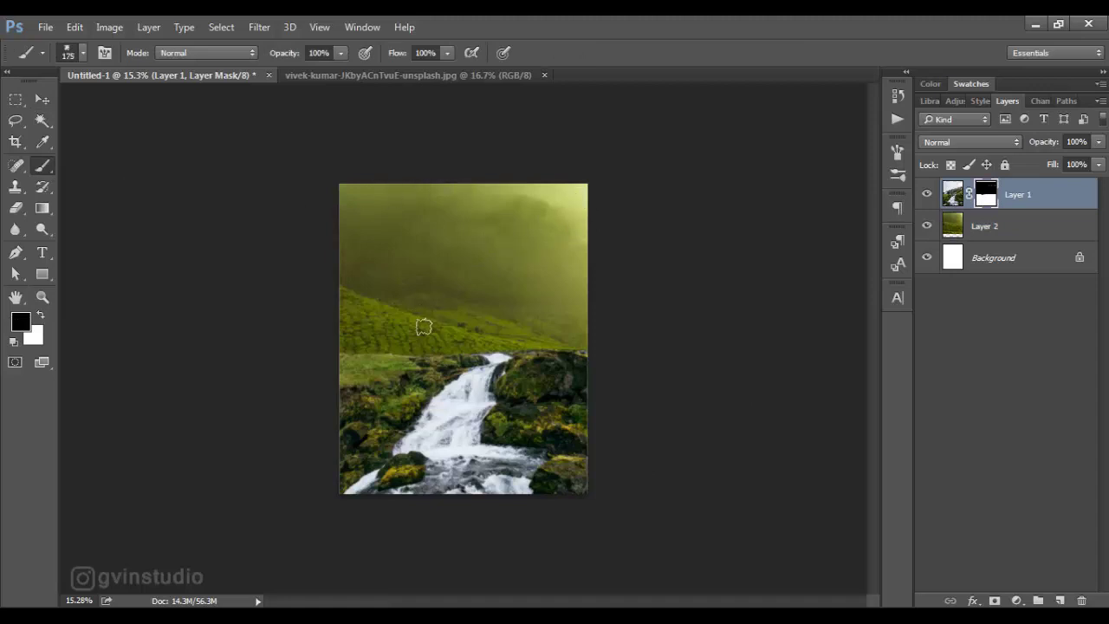
- Stretch the hills layer slightly wider to about 103%
click(977, 228)
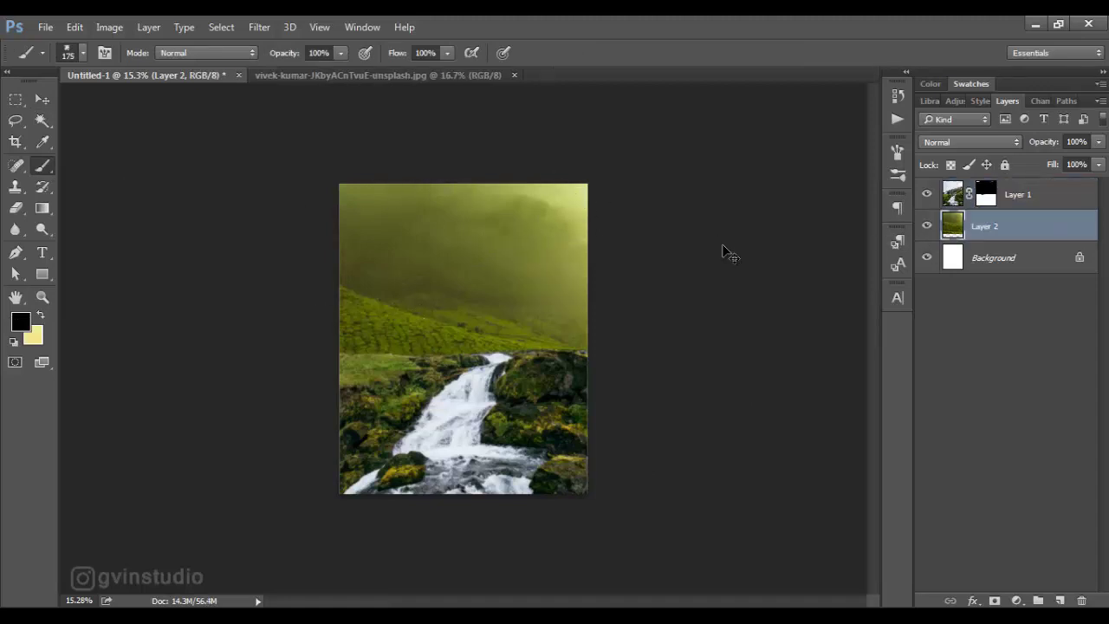
key(ctrl+t)
drag(797, 454, 810, 462)
click(739, 52)
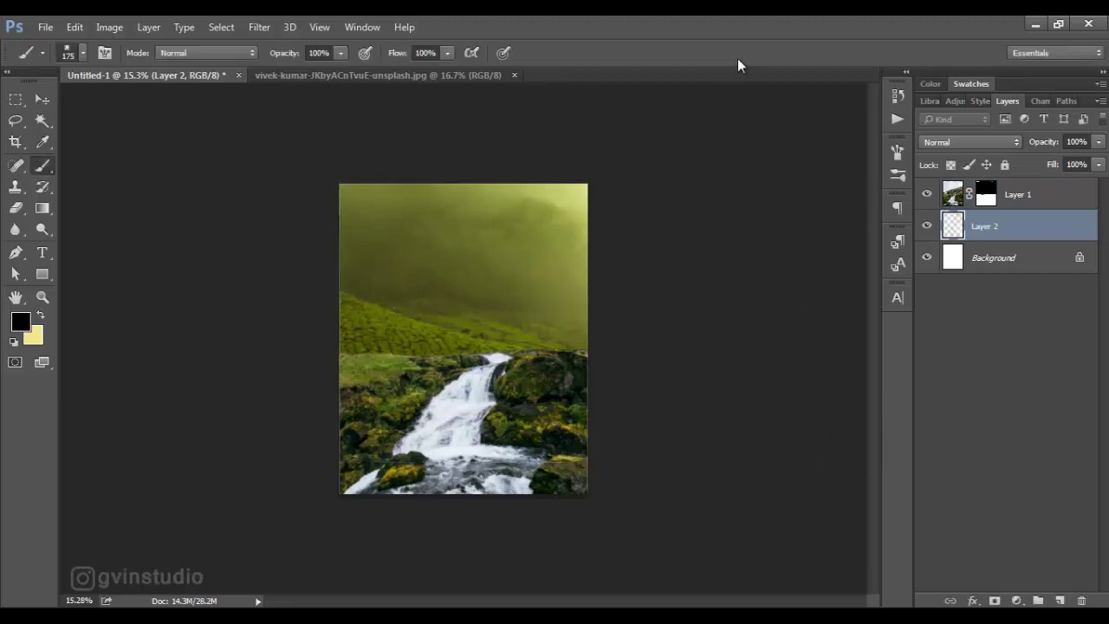
- Convert the hills layer to a smart object and apply a Gaussian Blur to it
right_click(1011, 230)
click(760, 228)
click(260, 27)
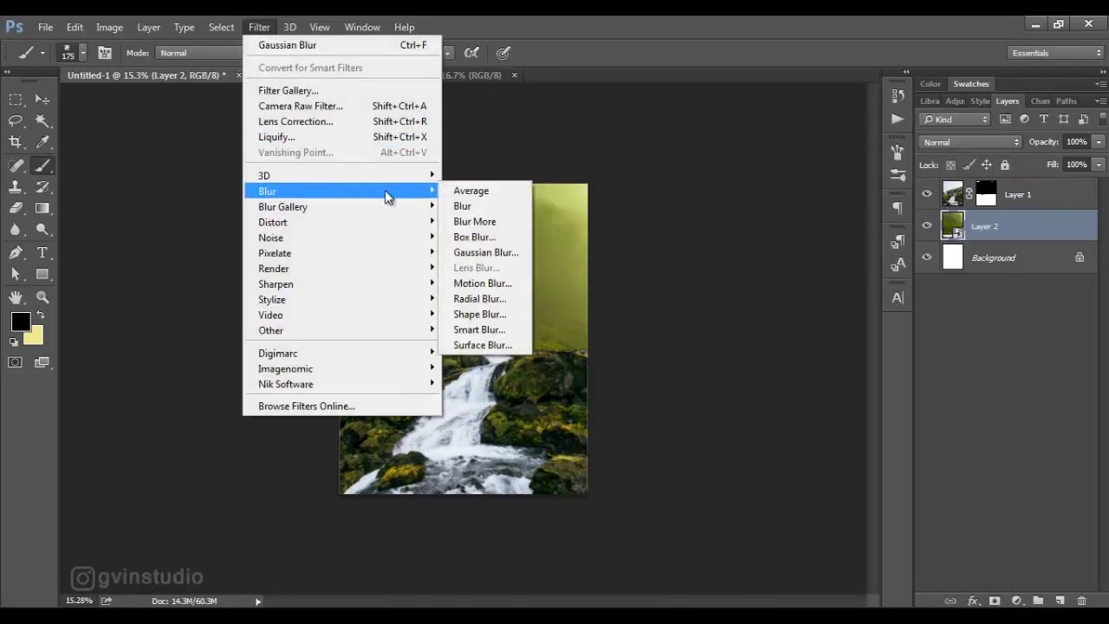
click(481, 254)
key(Return)
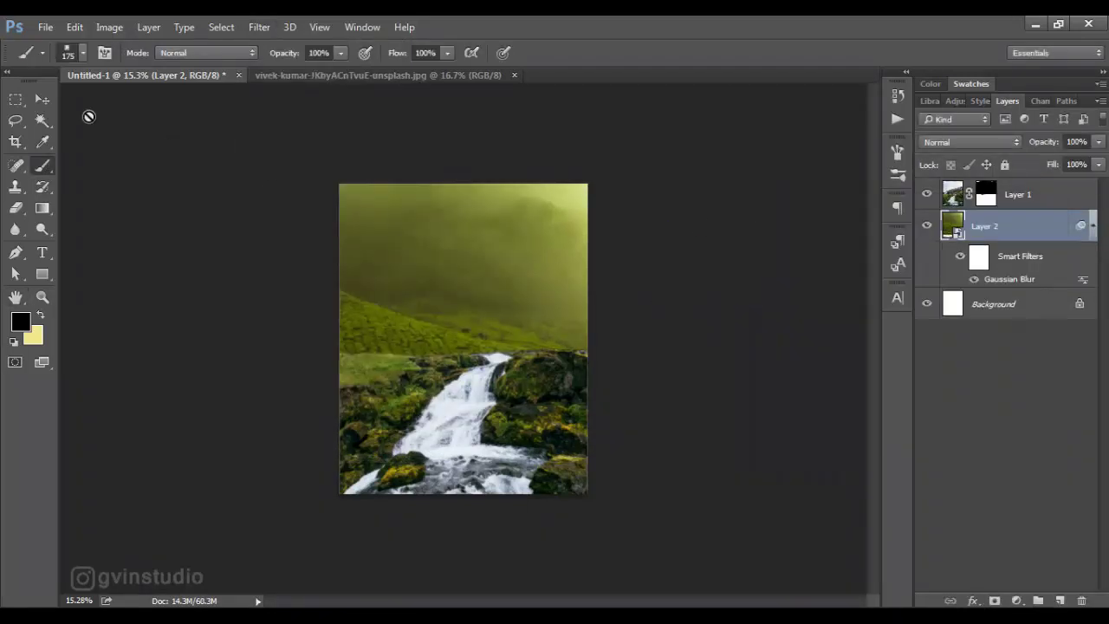
key(v)
click(514, 75)
click(1094, 228)
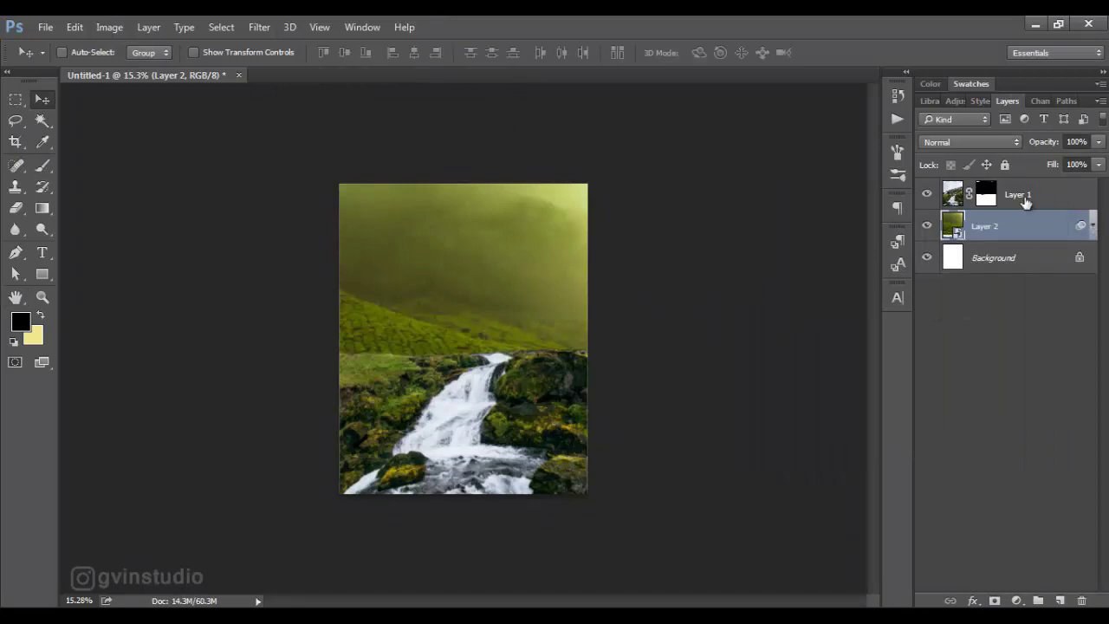
- Add a Color Balance layer to the waterfall: midtones Cyan-Red +6, Yellow-Blue −32
click(1014, 194)
click(1016, 600)
click(988, 424)
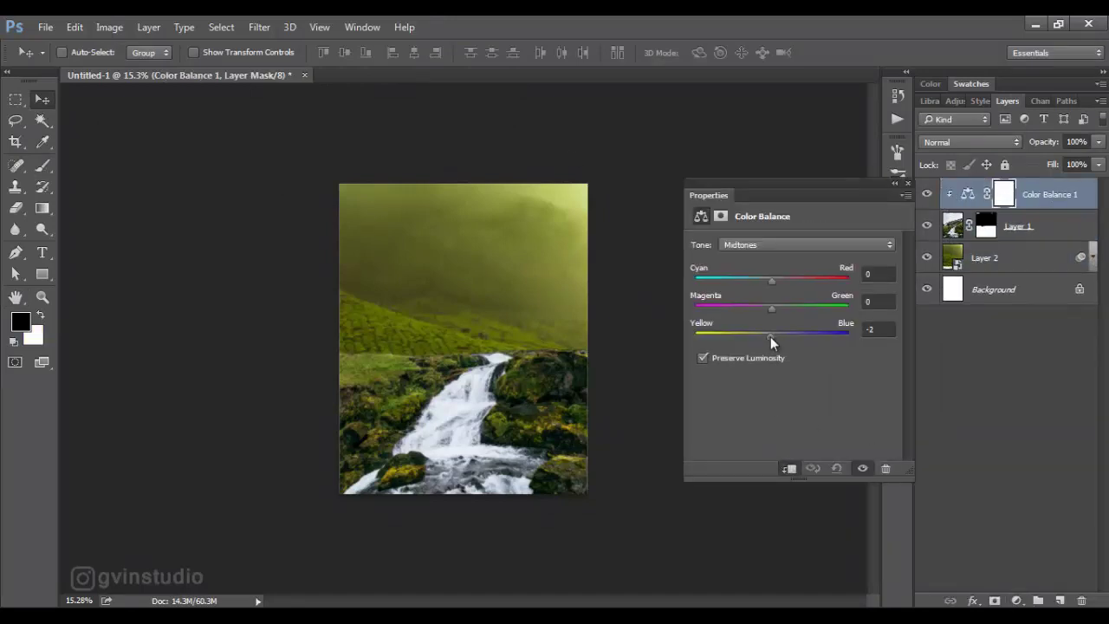
drag(770, 336, 748, 335)
drag(787, 282, 776, 278)
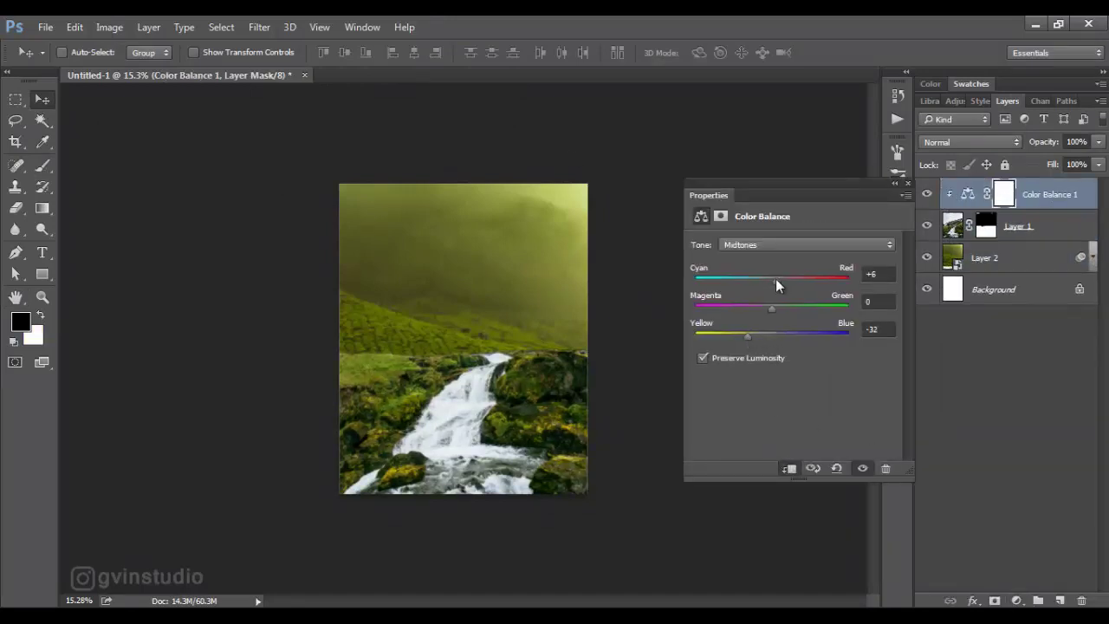
click(908, 183)
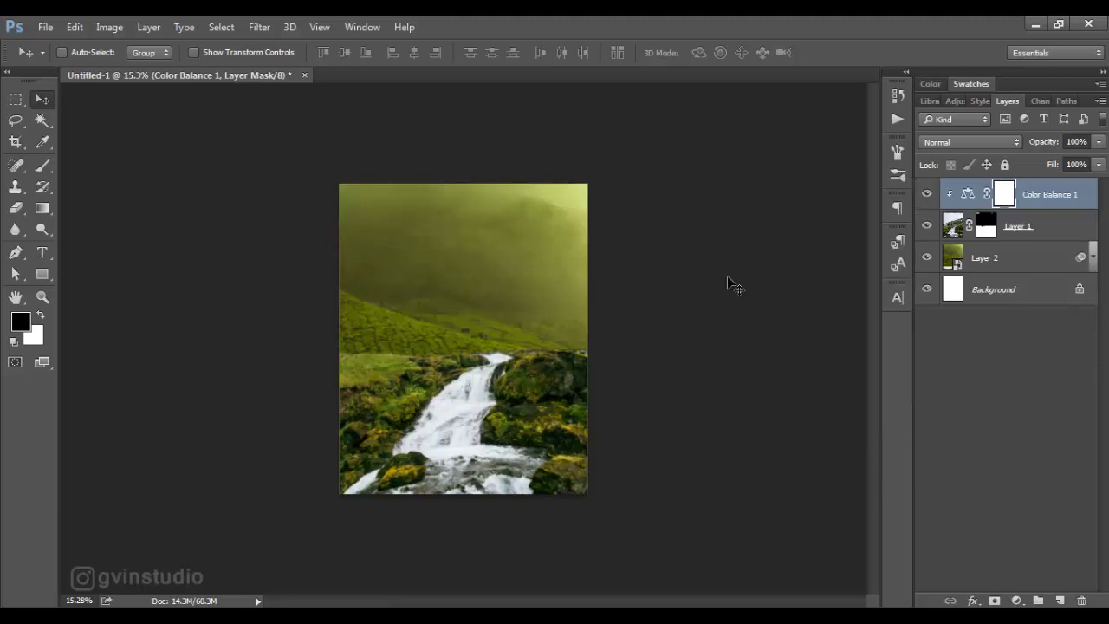
scroll(498, 396, down, 2)
scroll(498, 396, up, 2)
scroll(499, 396, up, 1)
- Create a new layer named light and paint a soft pale-yellow spot in the sky
scroll(499, 397, down, 1)
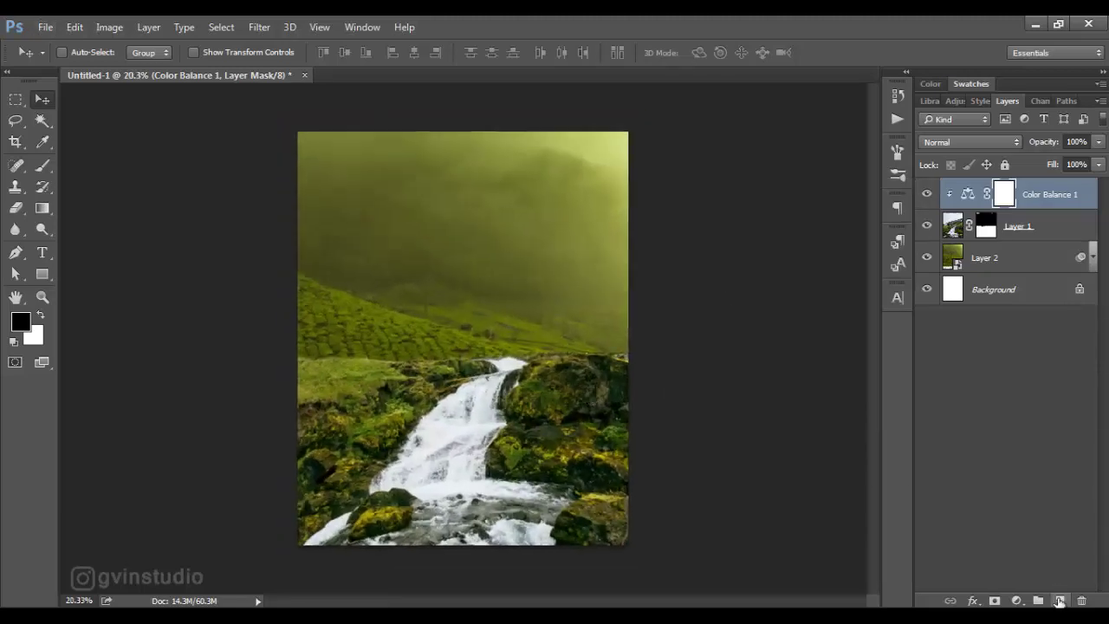
click(1059, 601)
double_click(986, 194)
text(light)
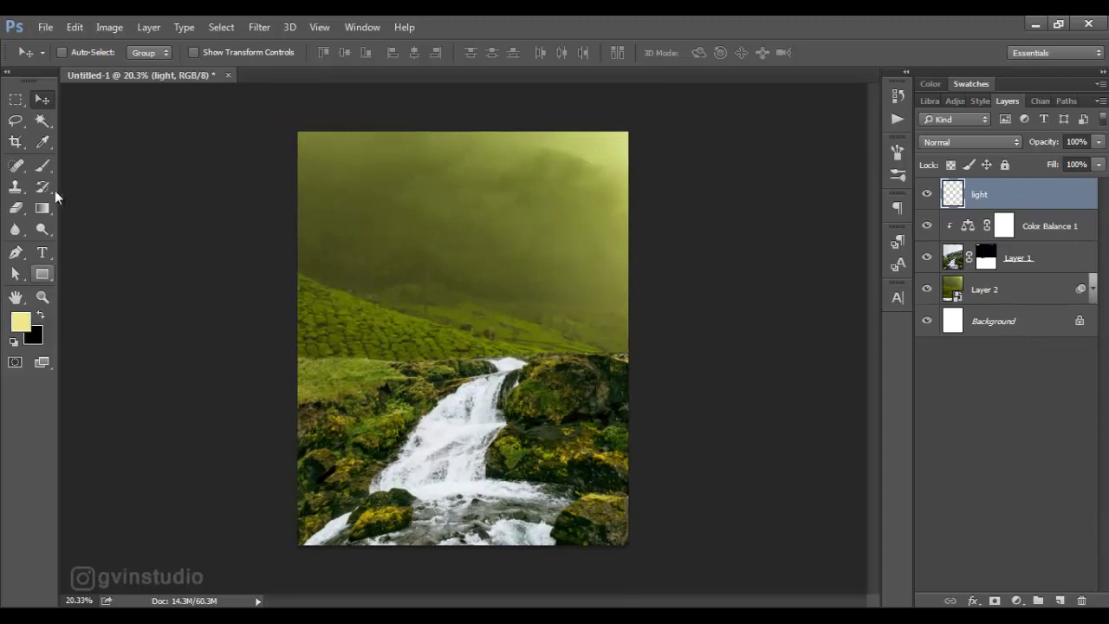
key(b)
right_click(404, 283)
click(650, 125)
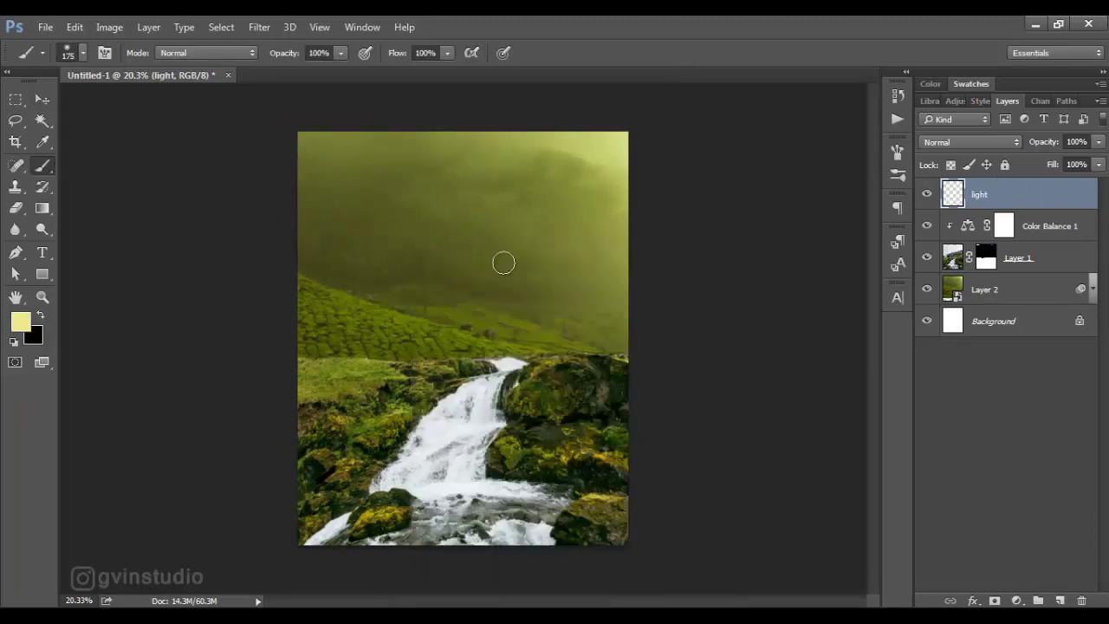
click(485, 275)
- Enlarge the glow well beyond the canvas and position it over the sky
key(v)
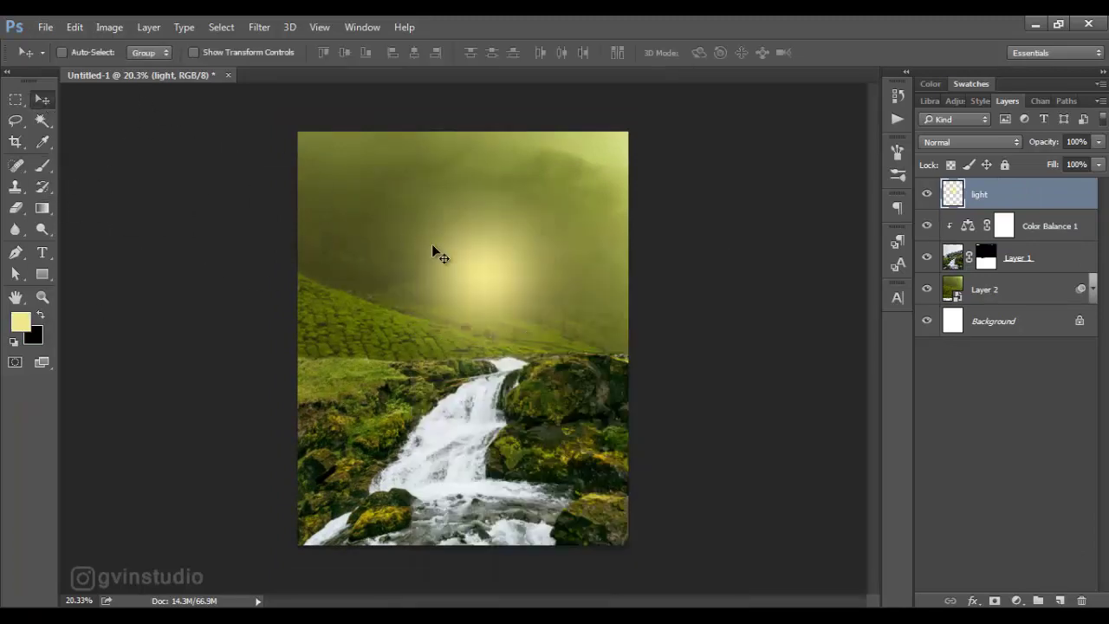
key(ctrl+t)
mouse_move(503, 305)
mouse_down()
mouse_move(541, 351)
mouse_move(644, 248)
mouse_up()
key(ctrl+minus)
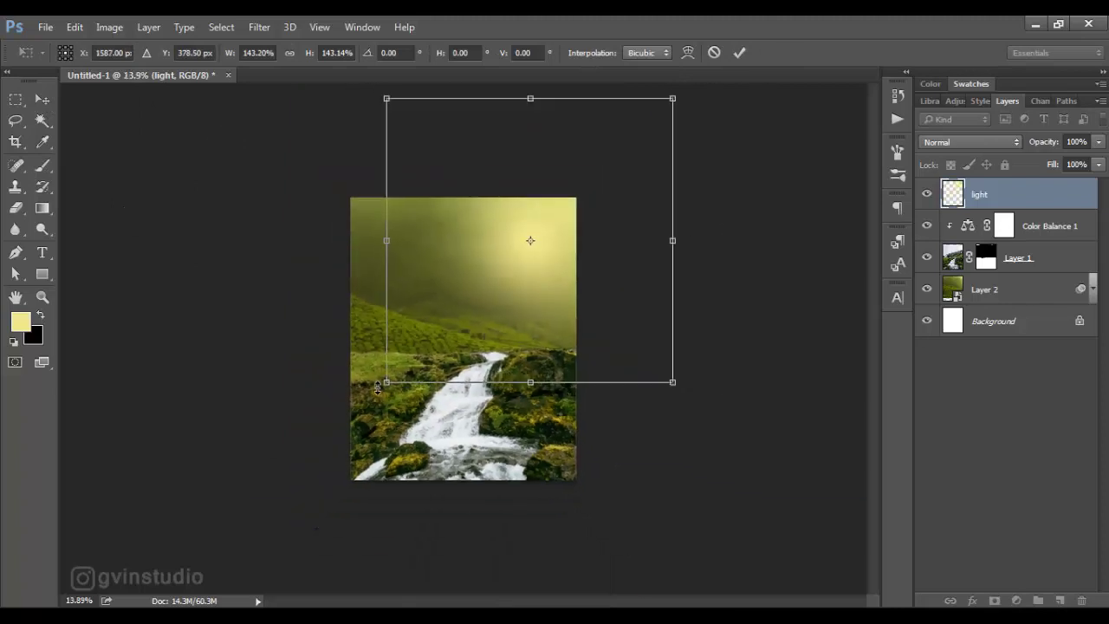
drag(384, 384, 208, 520)
drag(405, 476, 501, 434)
drag(303, 479, 286, 495)
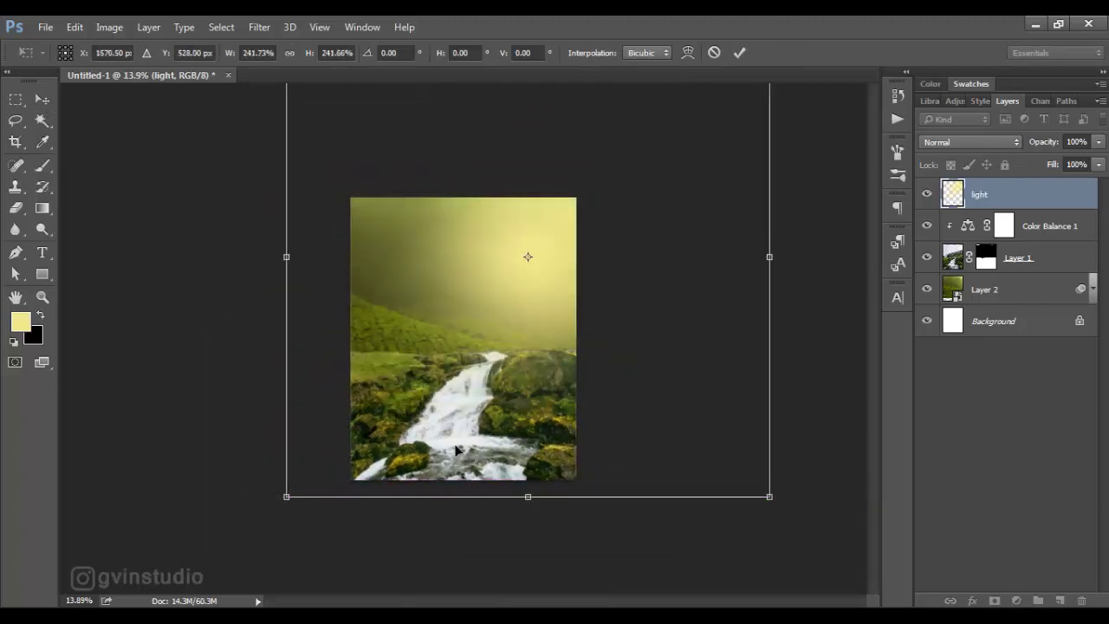
drag(450, 442, 458, 427)
click(741, 59)
- Lower the light layer's opacity to 39%
mouse_move(1045, 143)
mouse_down()
mouse_move(1016, 147)
mouse_move(1033, 145)
mouse_up()
scroll(572, 330, up, 3)
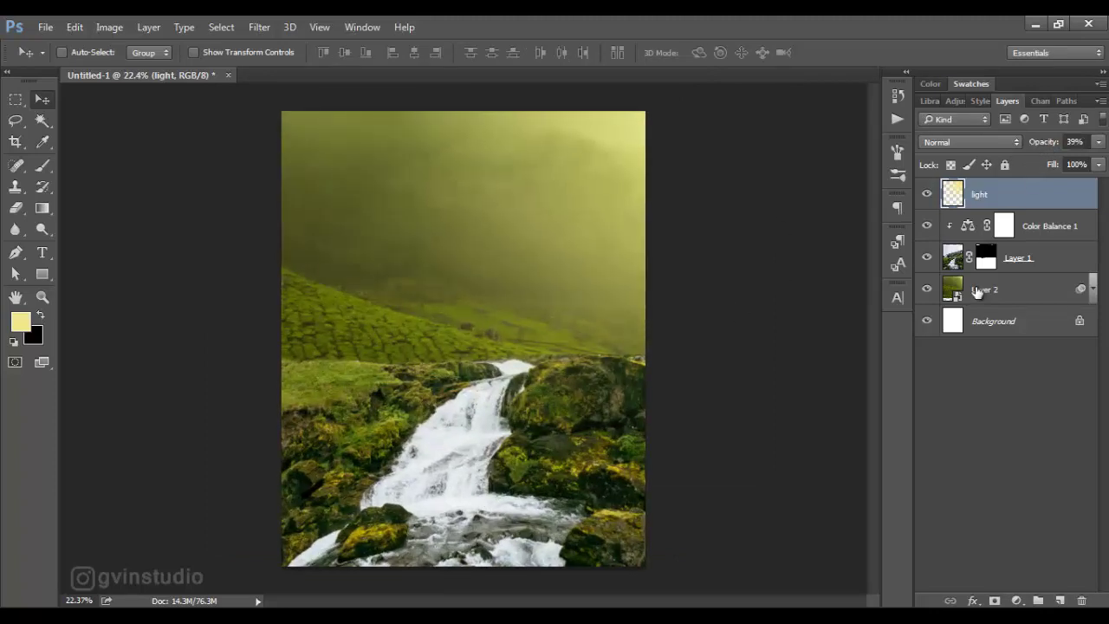
click(980, 291)
- Bring in the human_interest PNG and shrink the man with bicycle onto the right ridge
click(45, 31)
click(65, 57)
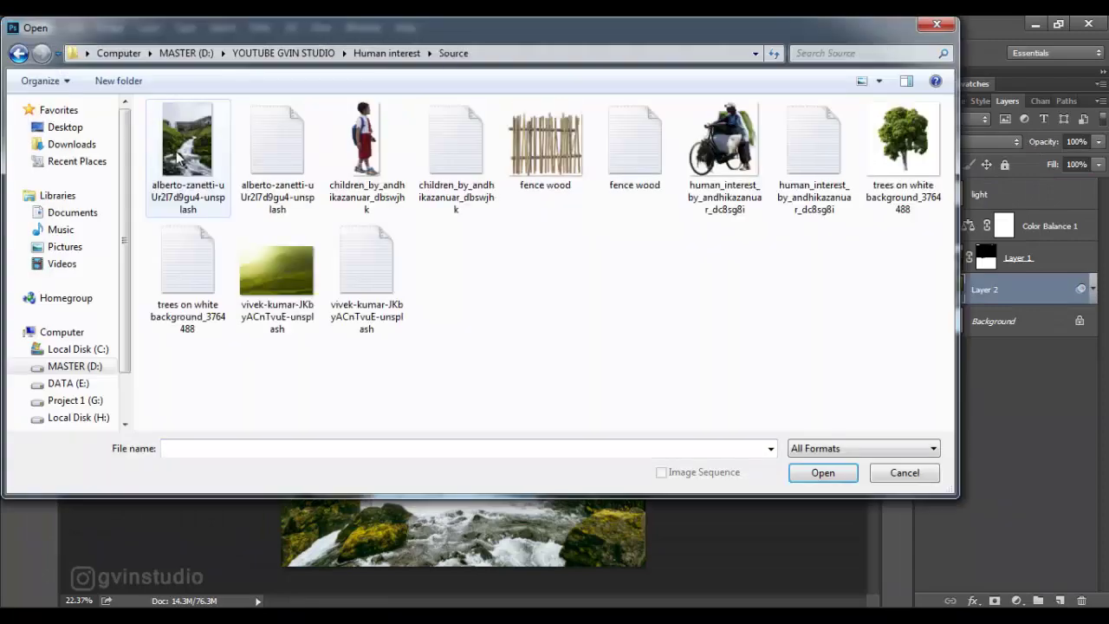
click(723, 173)
click(822, 481)
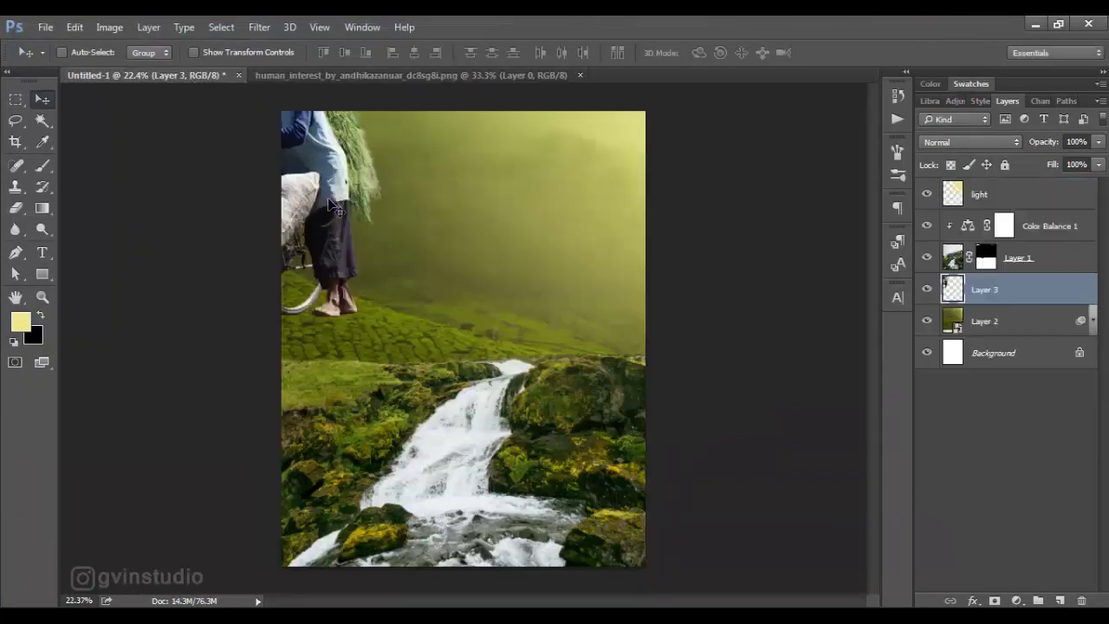
drag(598, 375, 607, 247)
key(ctrl+t)
mouse_move(382, 420)
mouse_down()
mouse_move(570, 217)
mouse_move(548, 346)
mouse_up()
key(Return)
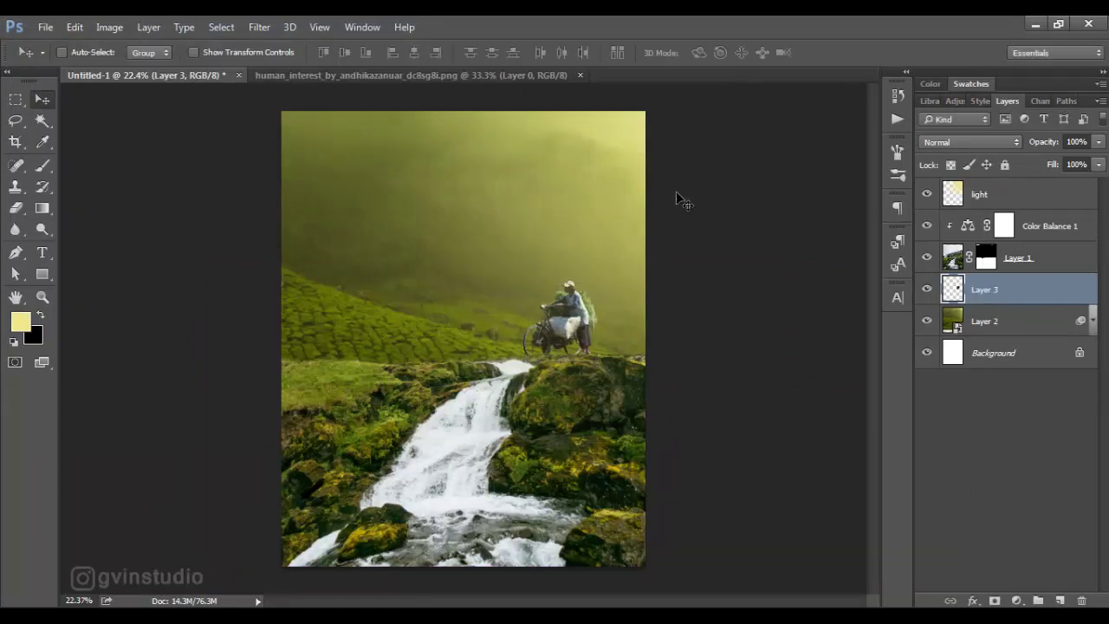
click(45, 27)
- Bring in the children PNG and shrink the schoolboy onto the ridge beside the cyclist
click(34, 60)
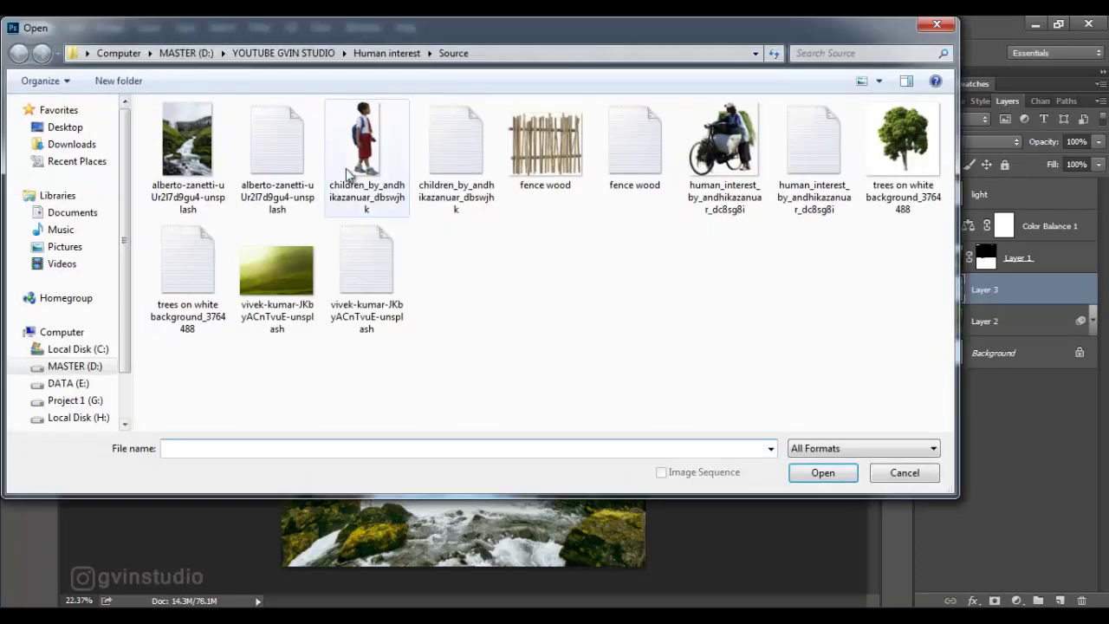
click(346, 168)
click(824, 471)
drag(465, 351, 413, 238)
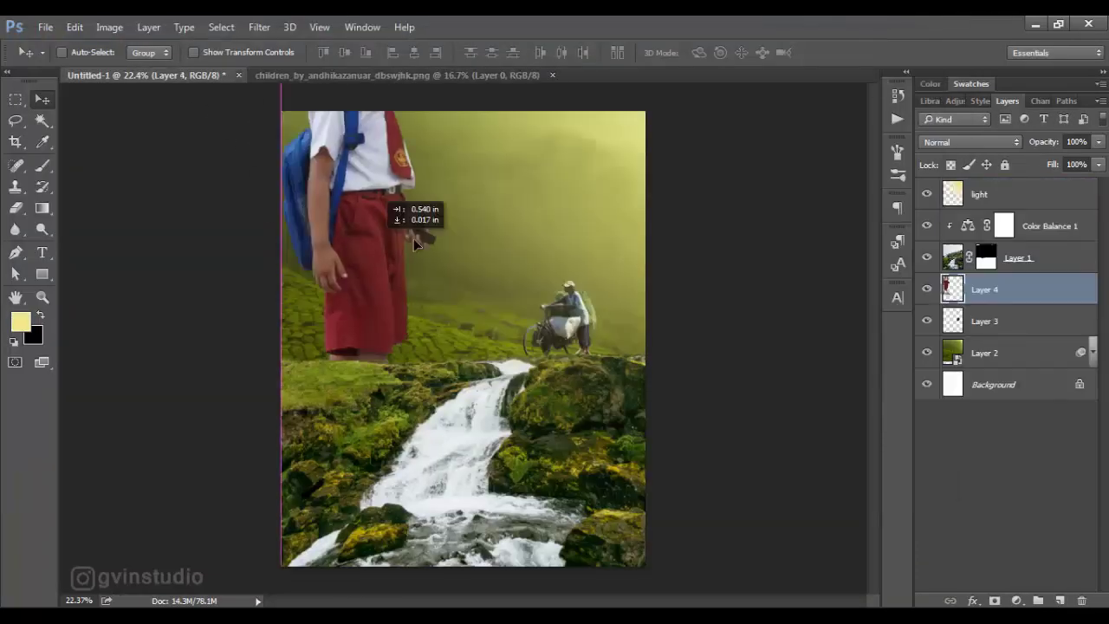
key(ctrl+t)
drag(460, 390, 382, 160)
drag(352, 96, 439, 286)
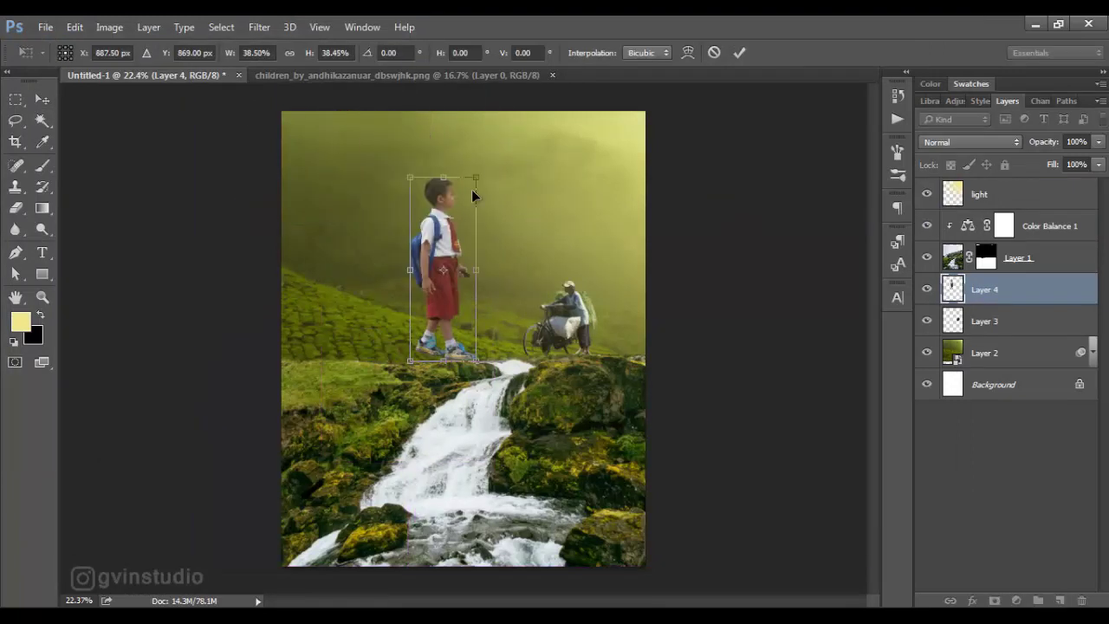
mouse_move(472, 189)
mouse_down()
mouse_move(442, 304)
mouse_move(502, 322)
mouse_up()
click(740, 52)
- Close the schoolboy source image and open the trees on white background image
key(ctrl+Tab)
key(ctrl+w)
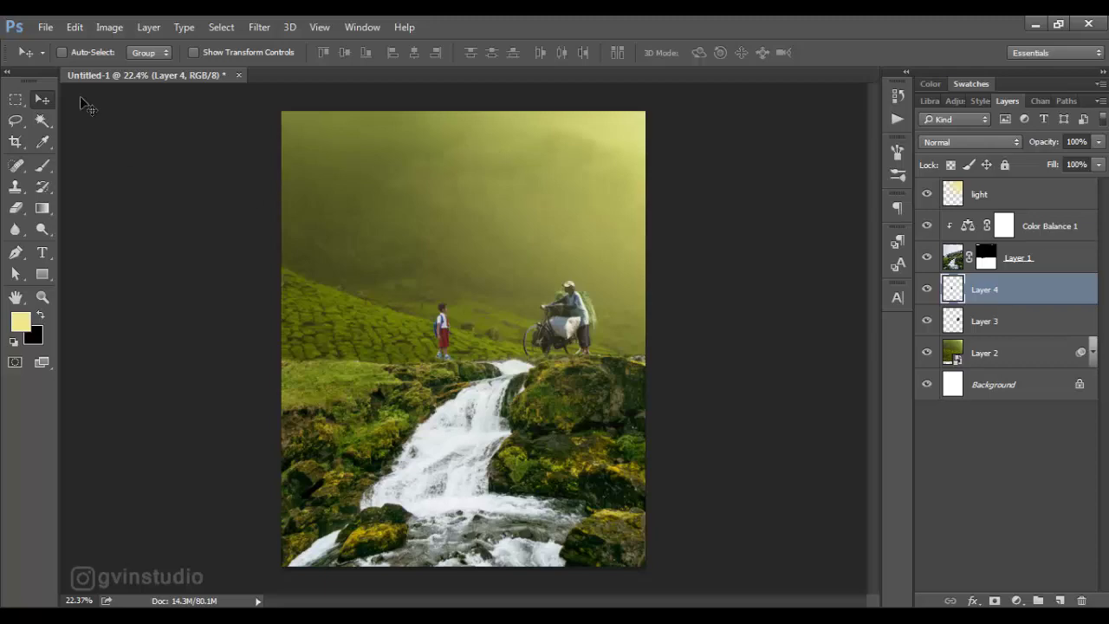
key(ctrl+o)
click(904, 156)
- In the tree image, select the tree by removing its white background with Magic Wand and Lasso
click(820, 471)
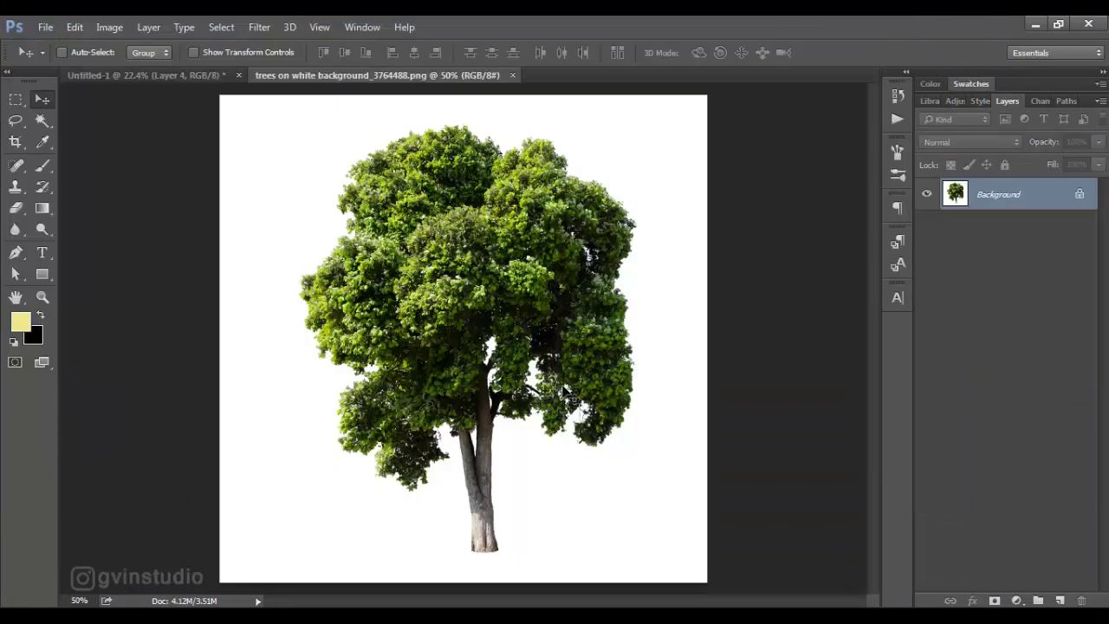
key(w)
click(249, 202)
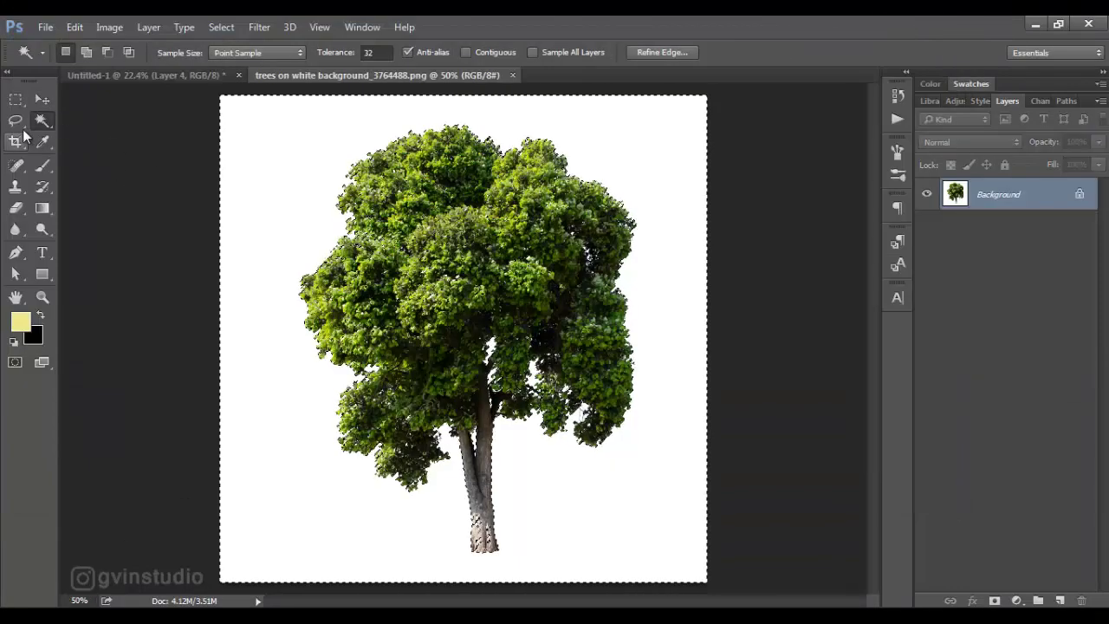
key(l)
click(106, 52)
scroll(507, 559, up, 3)
scroll(507, 565, up, 3)
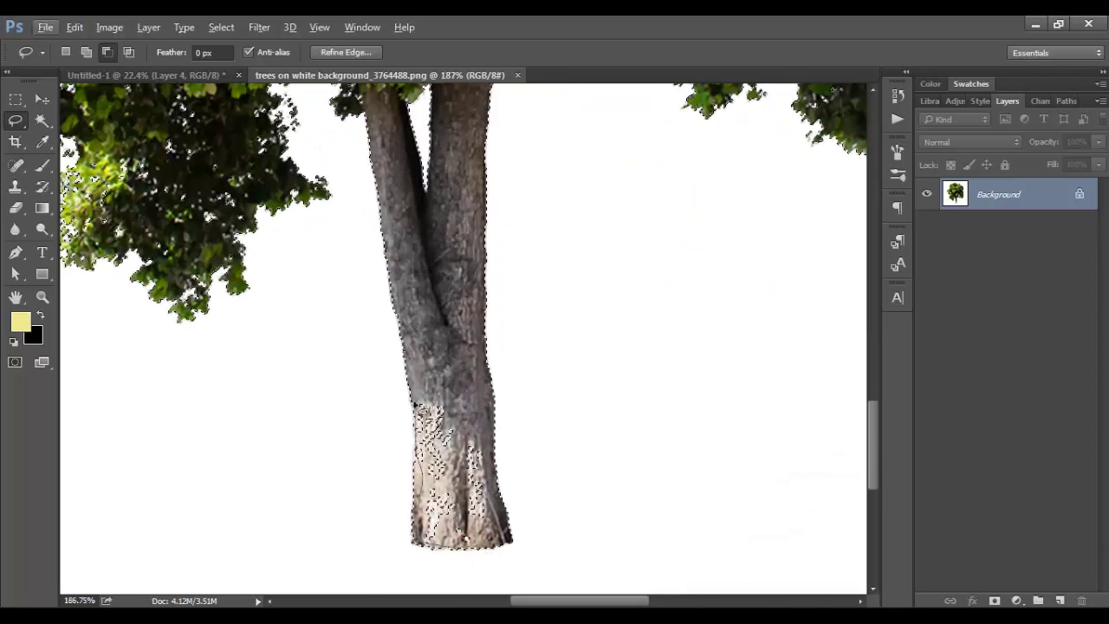
scroll(501, 552, down, 2)
scroll(501, 552, down, 3)
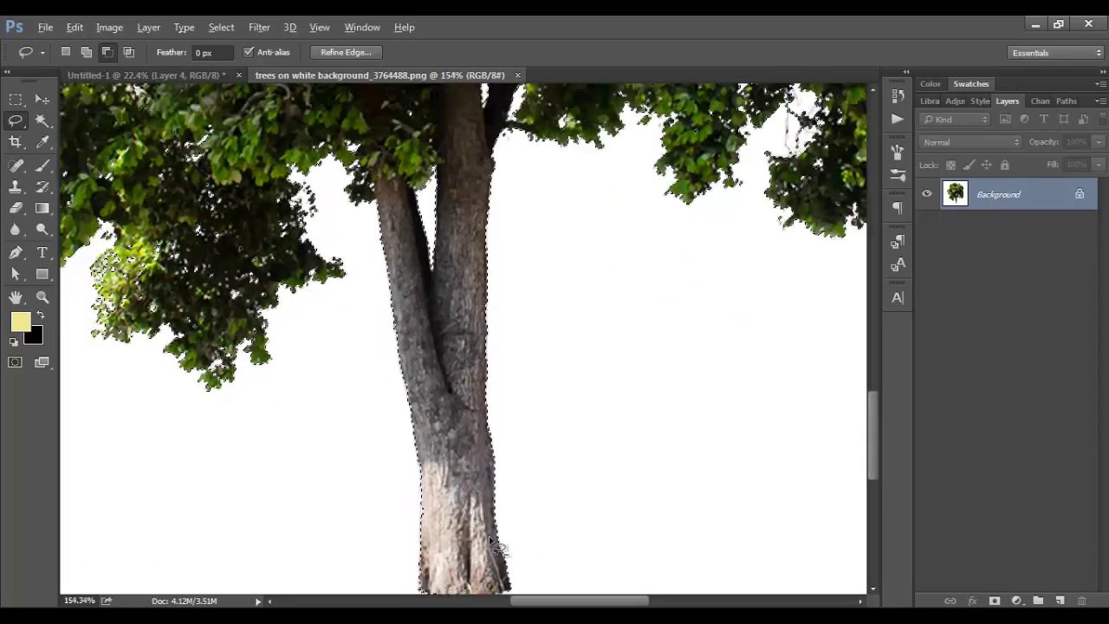
scroll(499, 550, down, 6)
scroll(494, 546, down, 3)
scroll(493, 542, up, 1)
scroll(494, 540, up, 2)
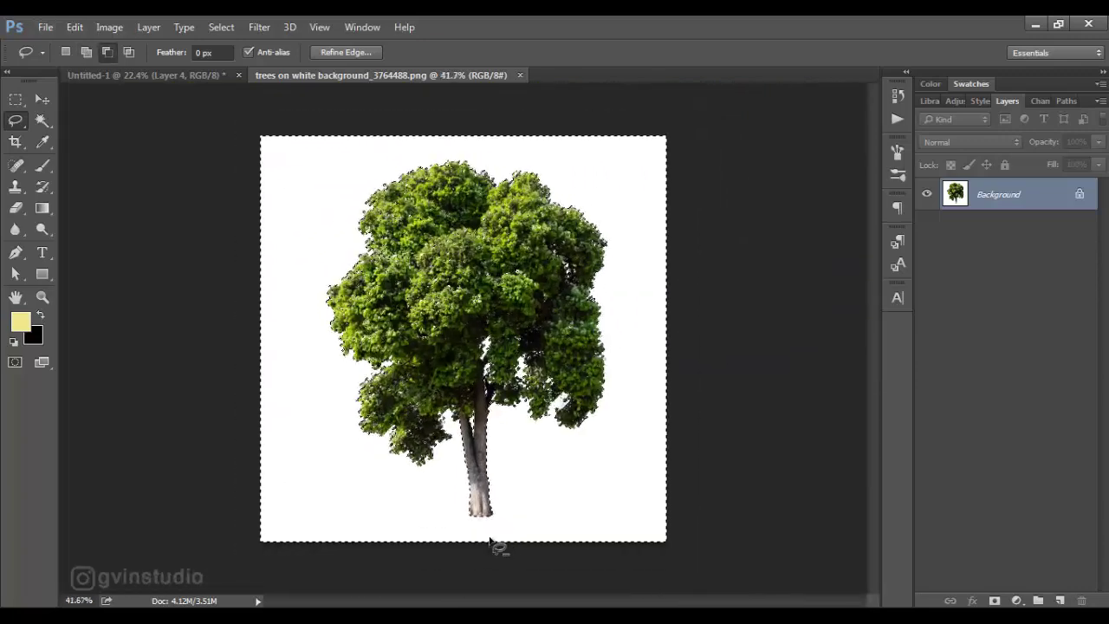
- Move the tree onto Untitled-1, flip it horizontally and enlarge it on the left ridge
key(v)
mouse_move(479, 342)
mouse_down()
mouse_move(220, 138)
mouse_move(342, 287)
mouse_up()
key(ctrl+t)
right_click(342, 286)
click(390, 527)
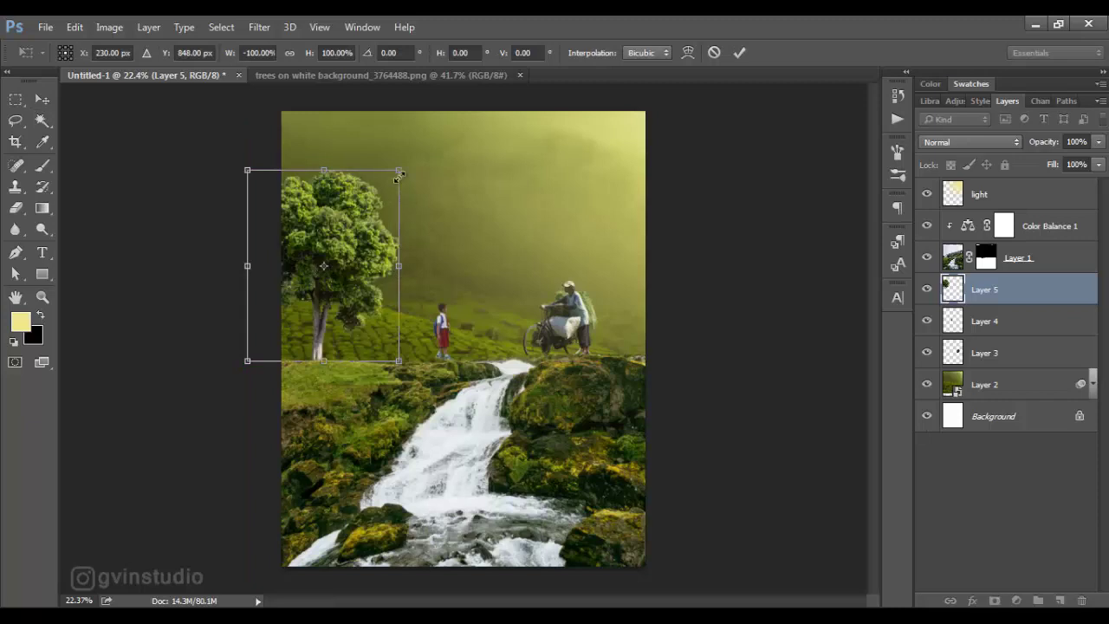
mouse_move(398, 170)
mouse_down()
mouse_move(433, 120)
mouse_move(393, 173)
mouse_up()
mouse_move(418, 122)
mouse_down()
mouse_move(422, 111)
mouse_move(398, 141)
mouse_up()
key(Return)
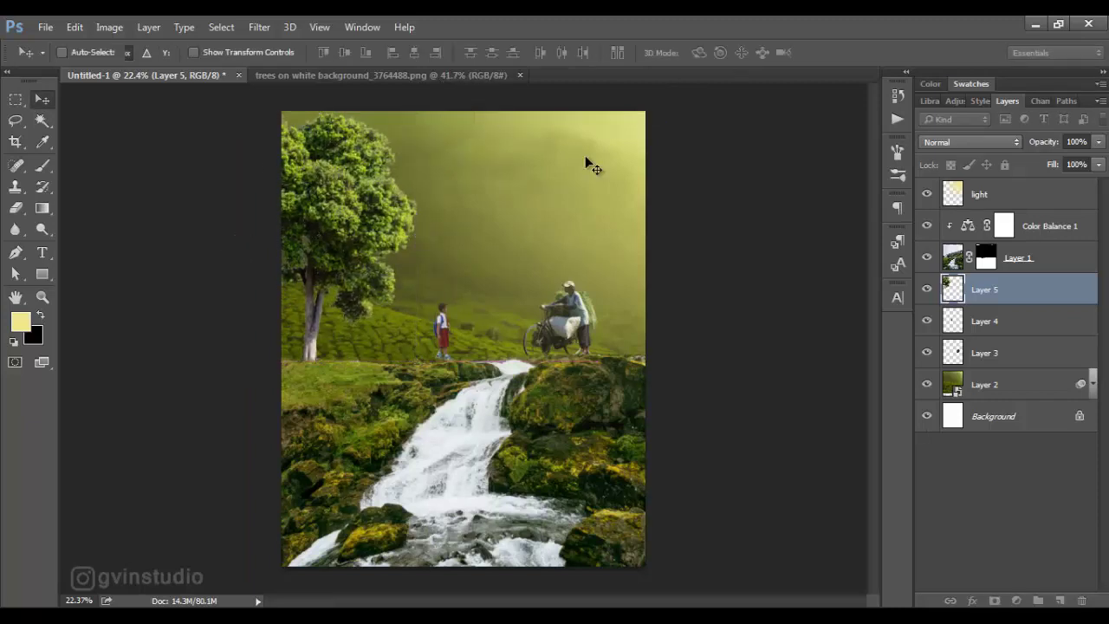
click(520, 75)
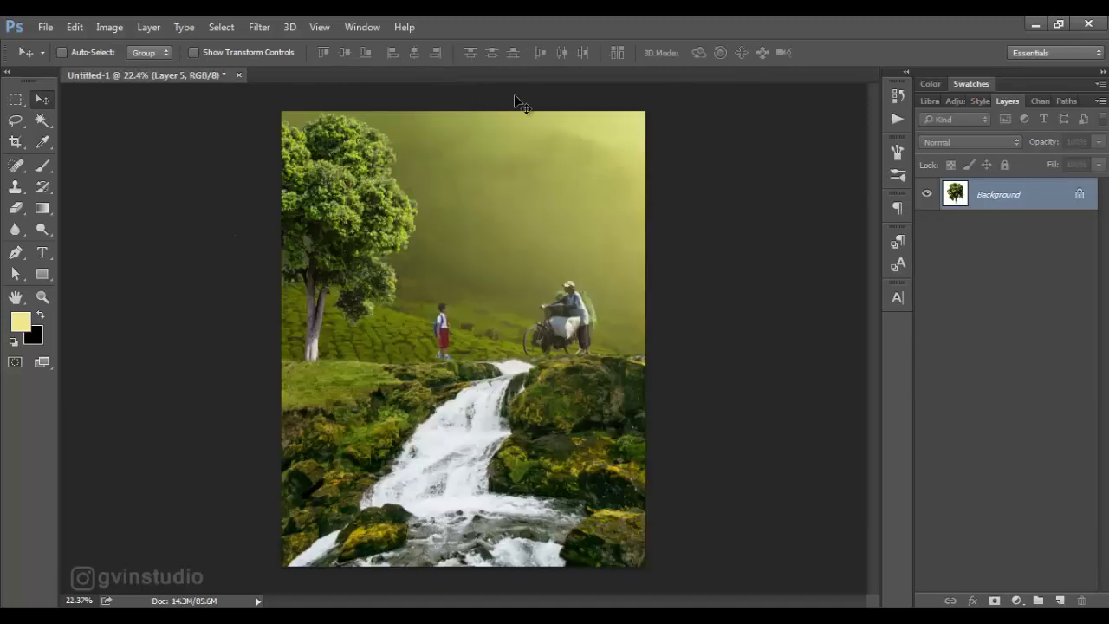
- Close the tree source image, lower the waterfall's top edge and shift the hillside down slightly
click(927, 257)
click(1018, 258)
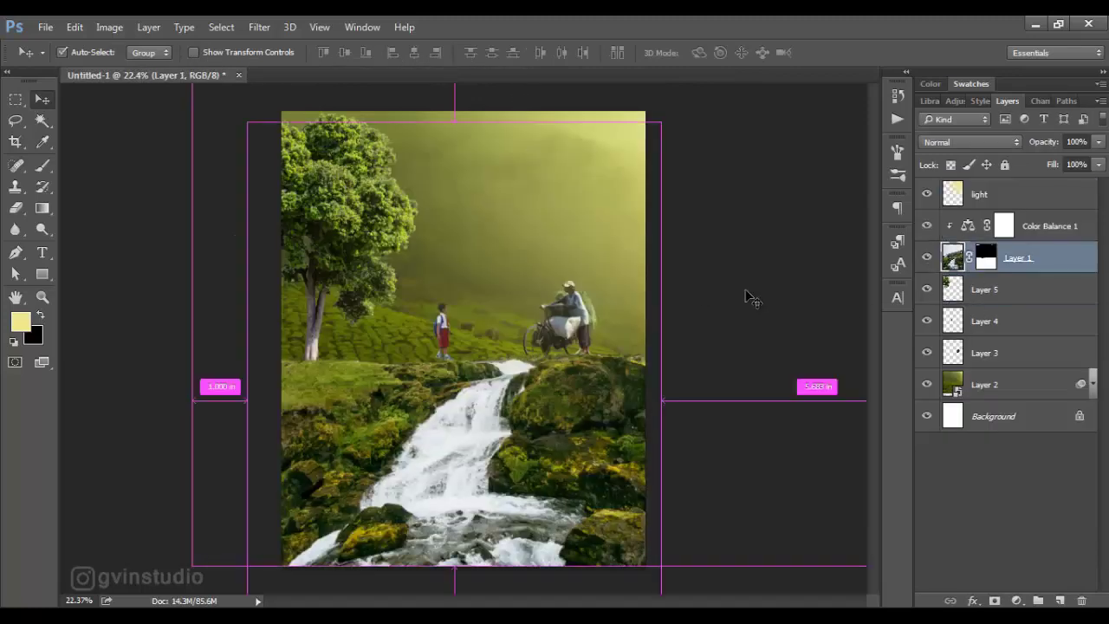
key(ctrl+t)
drag(456, 117, 456, 149)
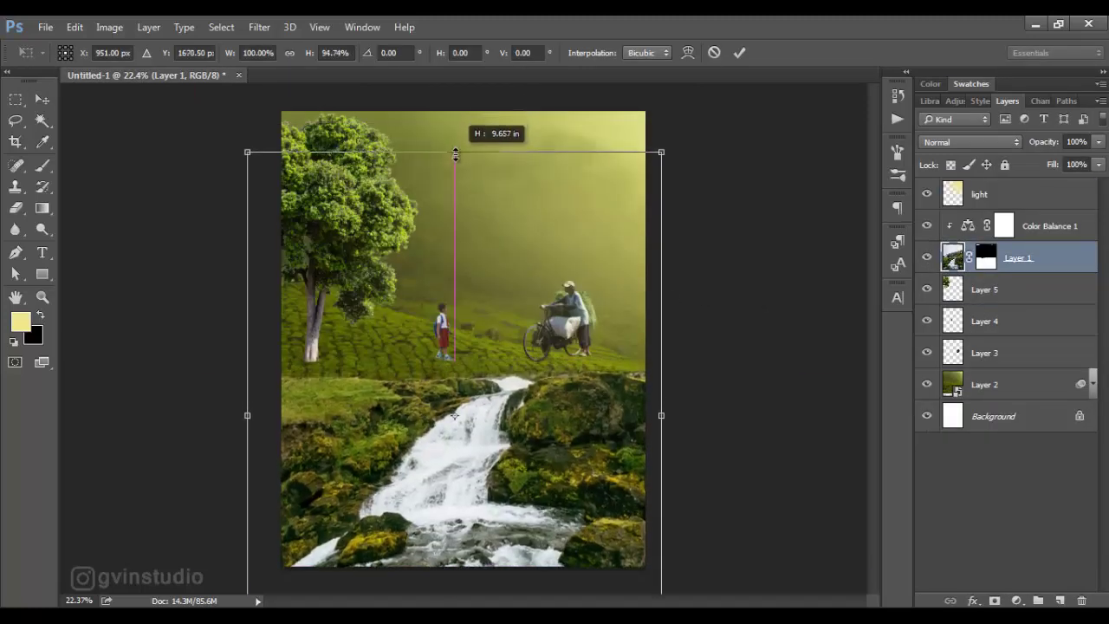
click(740, 52)
click(988, 384)
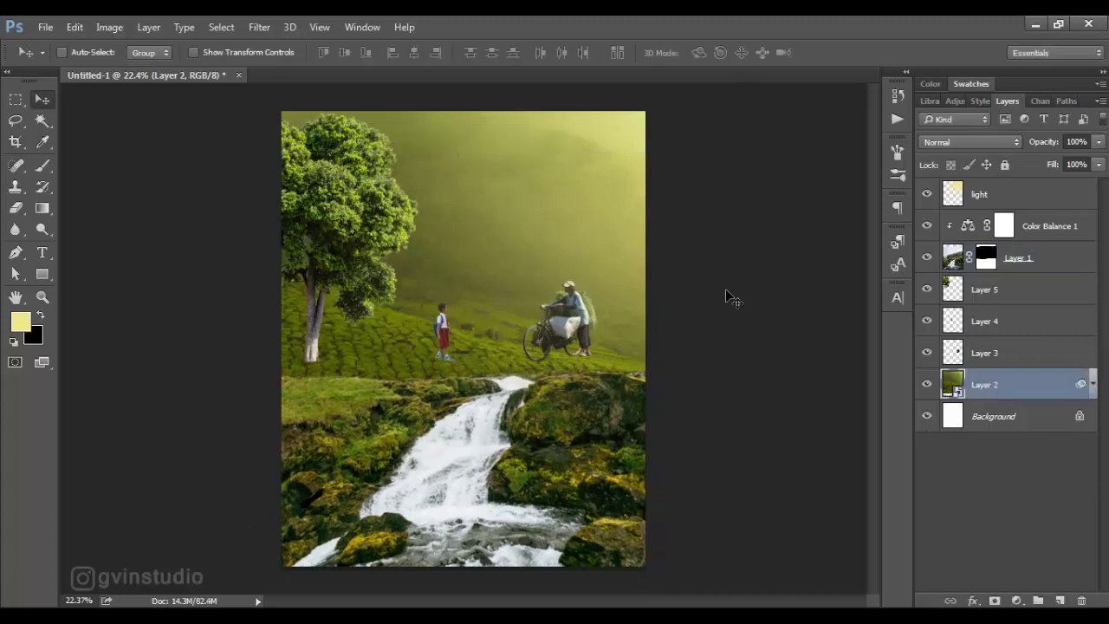
mouse_move(728, 297)
mouse_down()
mouse_move(728, 334)
mouse_move(718, 322)
mouse_up()
- Shrink the tree slightly, and move the cyclist down-right and shrink him a little
click(960, 290)
key(ctrl+t)
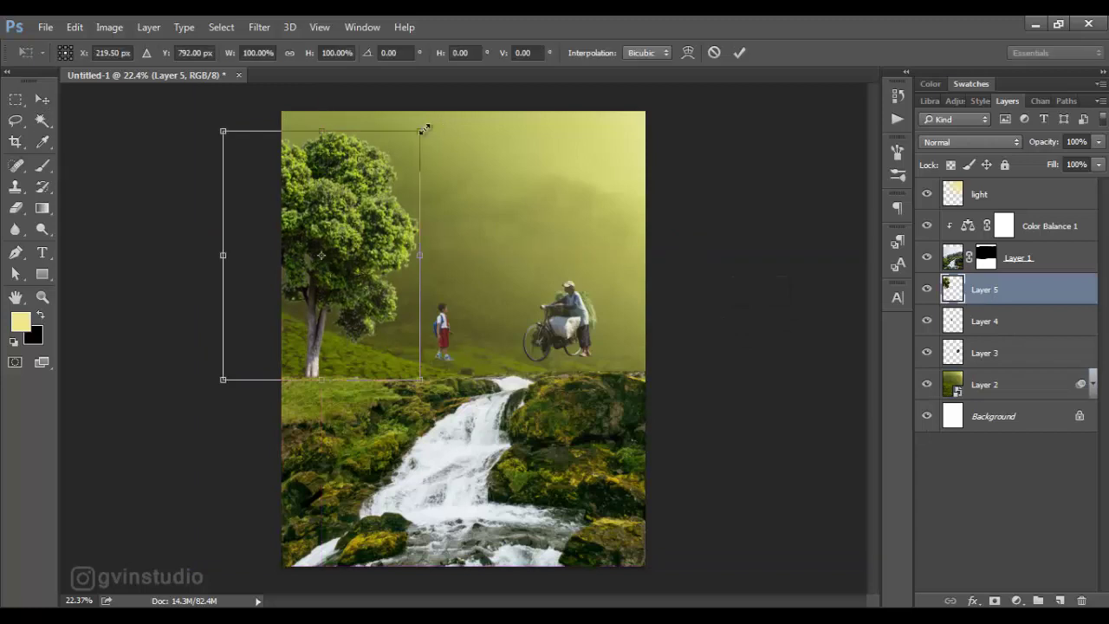
drag(426, 129, 404, 154)
key(Return)
click(923, 355)
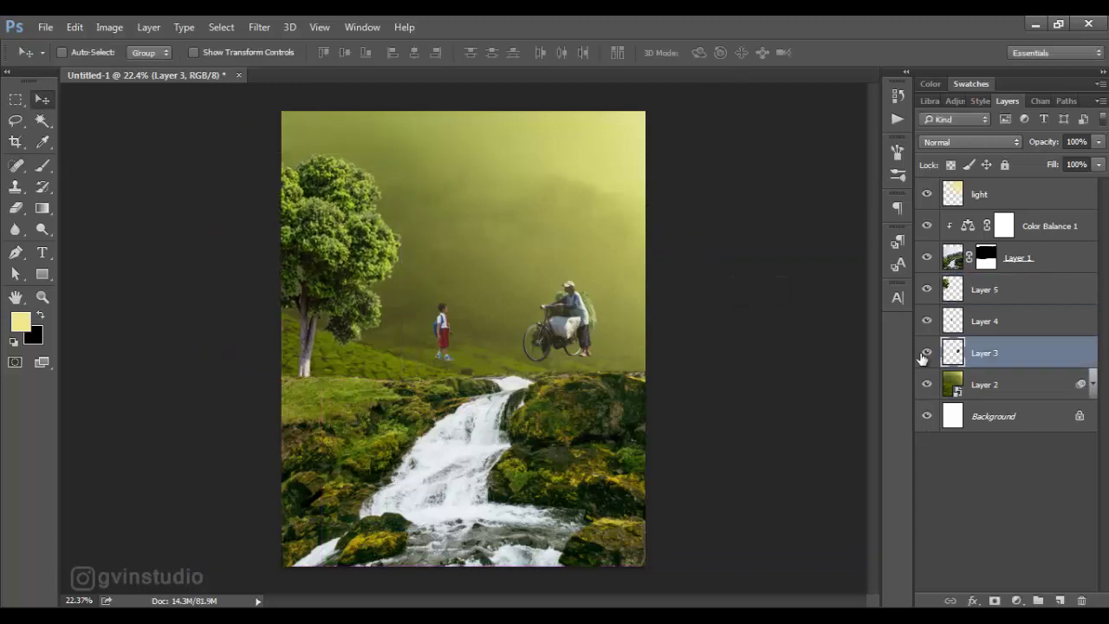
drag(650, 314, 659, 324)
key(ctrl+t)
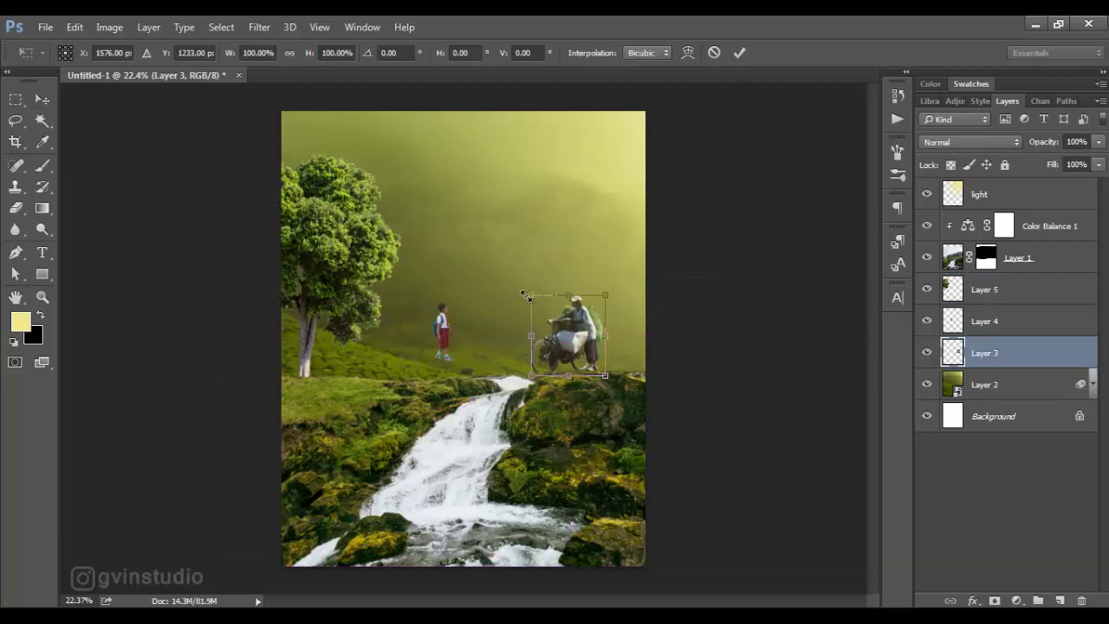
drag(526, 297, 547, 319)
key(Return)
- Shrink the schoolboy to about 70% and shift him slightly right
click(979, 320)
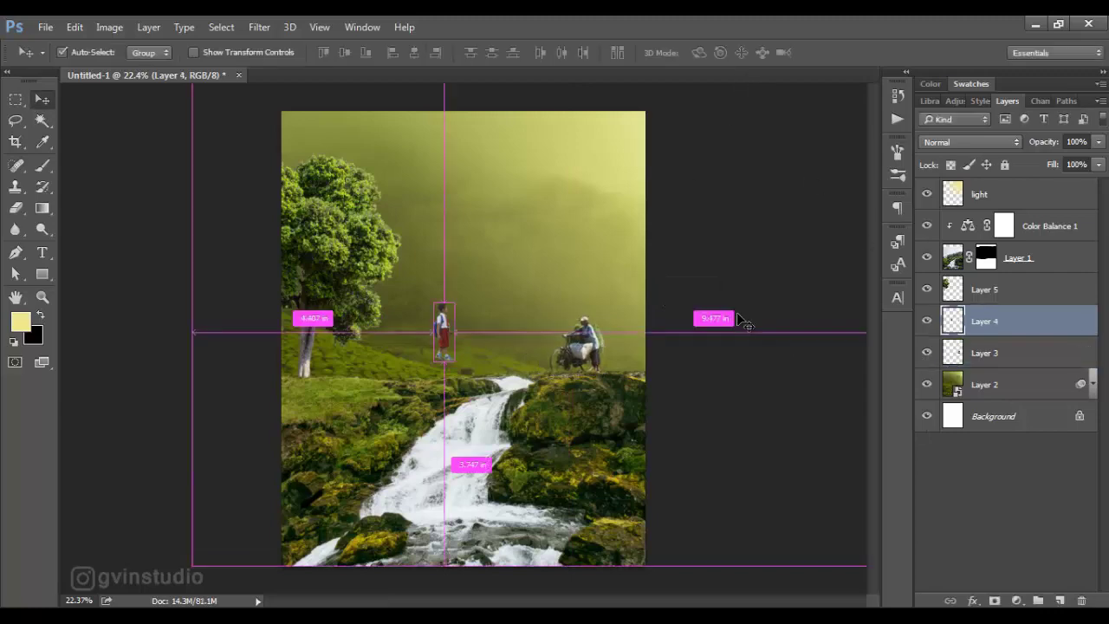
key(ctrl+t)
drag(455, 304, 450, 319)
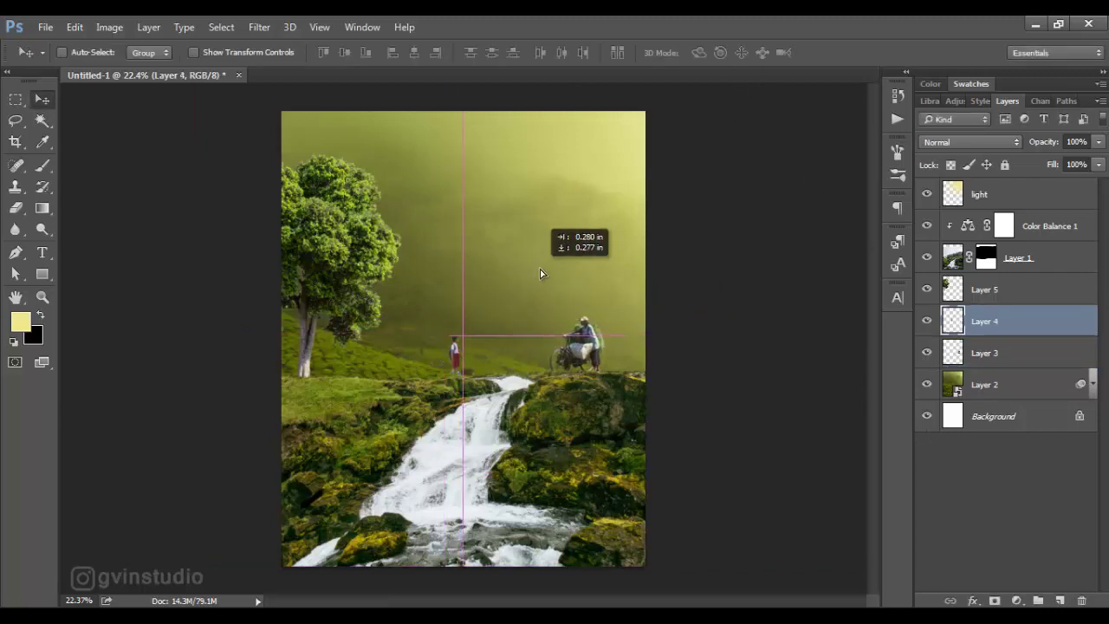
drag(527, 266, 539, 269)
scroll(563, 403, up, 2)
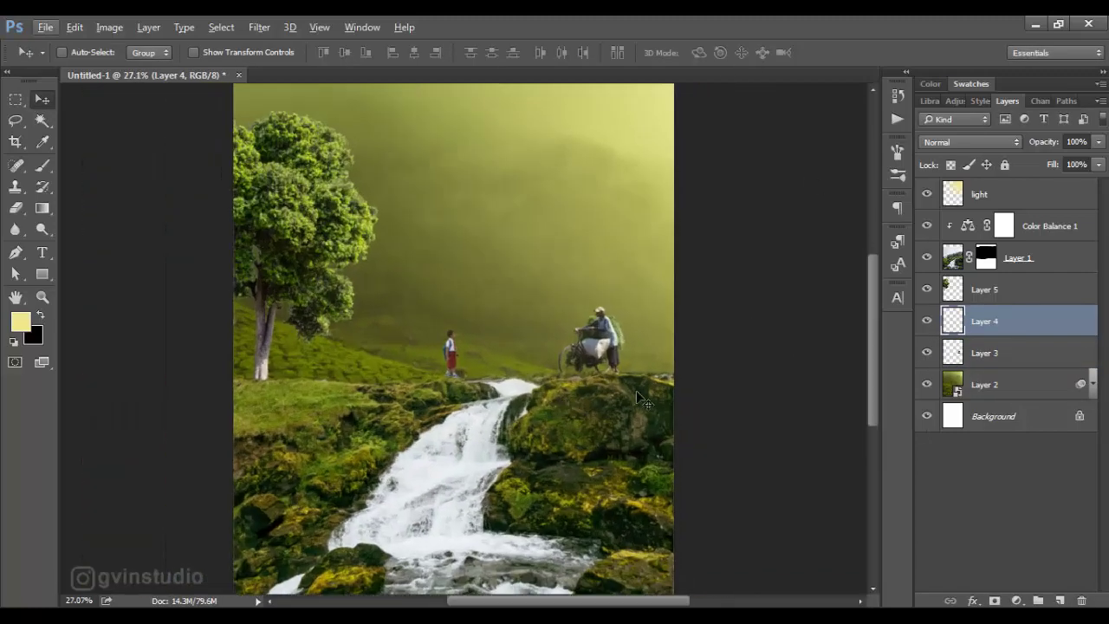
- Choose the fence wood picture from the File > Open dialog
click(986, 384)
click(45, 27)
click(70, 59)
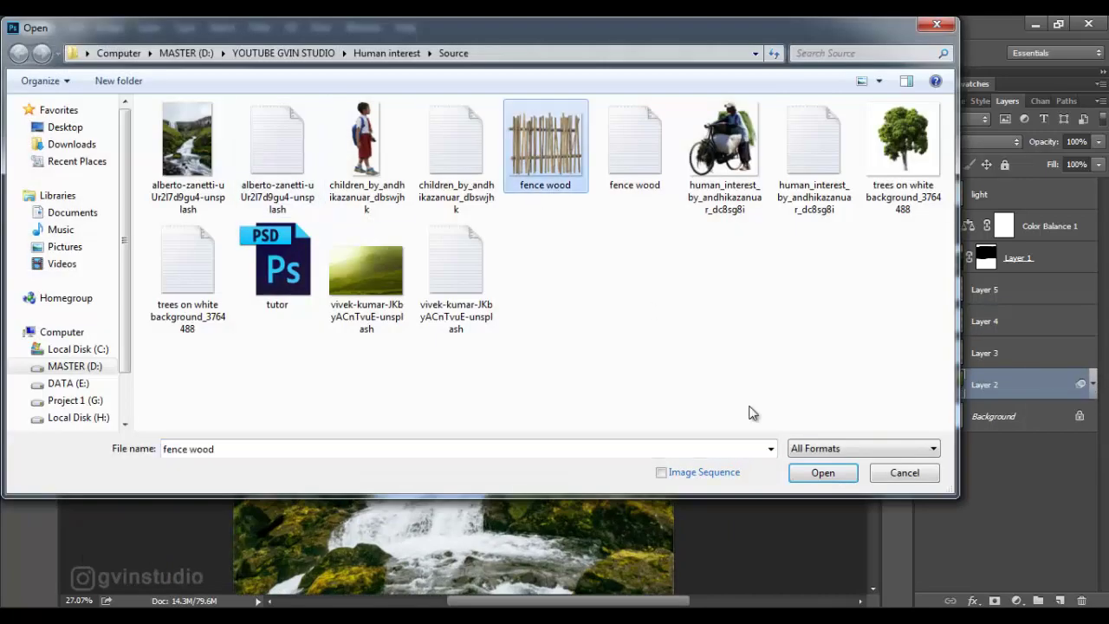
- Bring the fence wood image into the composite, shrink it and place it at the tree's base
key(Return)
drag(452, 321, 347, 338)
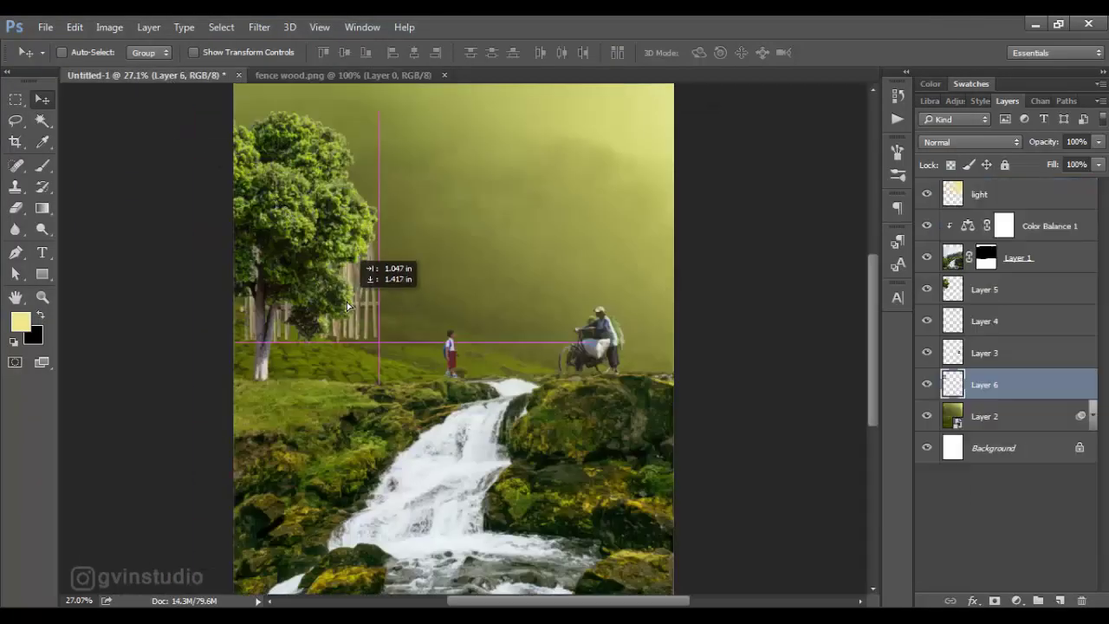
key(ctrl+t)
drag(379, 261, 317, 327)
key(Return)
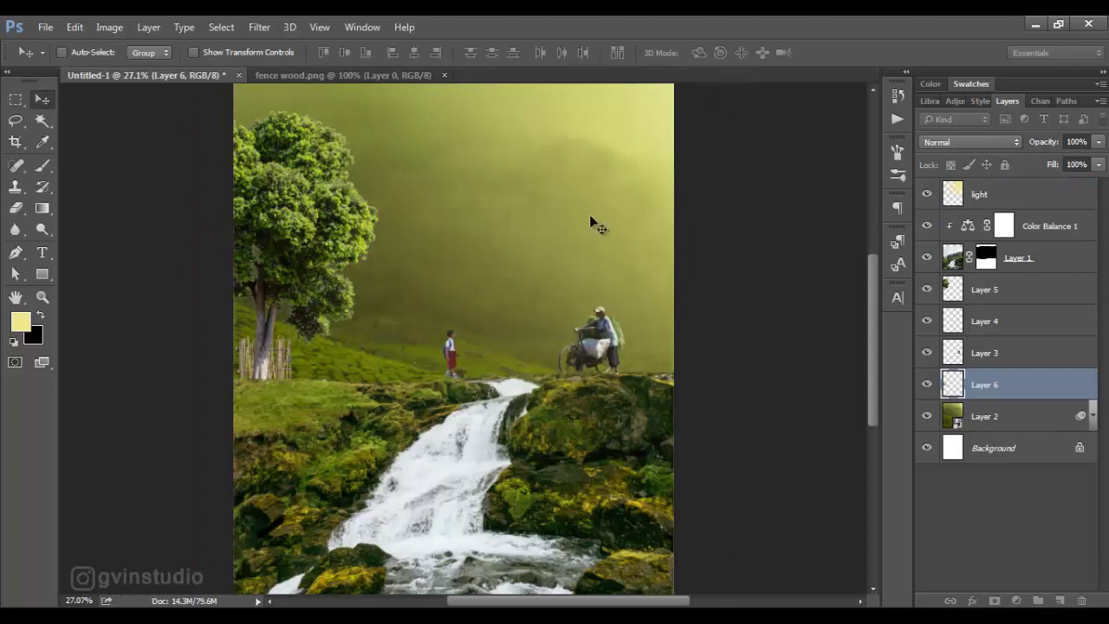
drag(472, 302, 467, 301)
- Duplicate the fence and align the copy just right of the original
key(ctrl+j)
drag(208, 371, 264, 368)
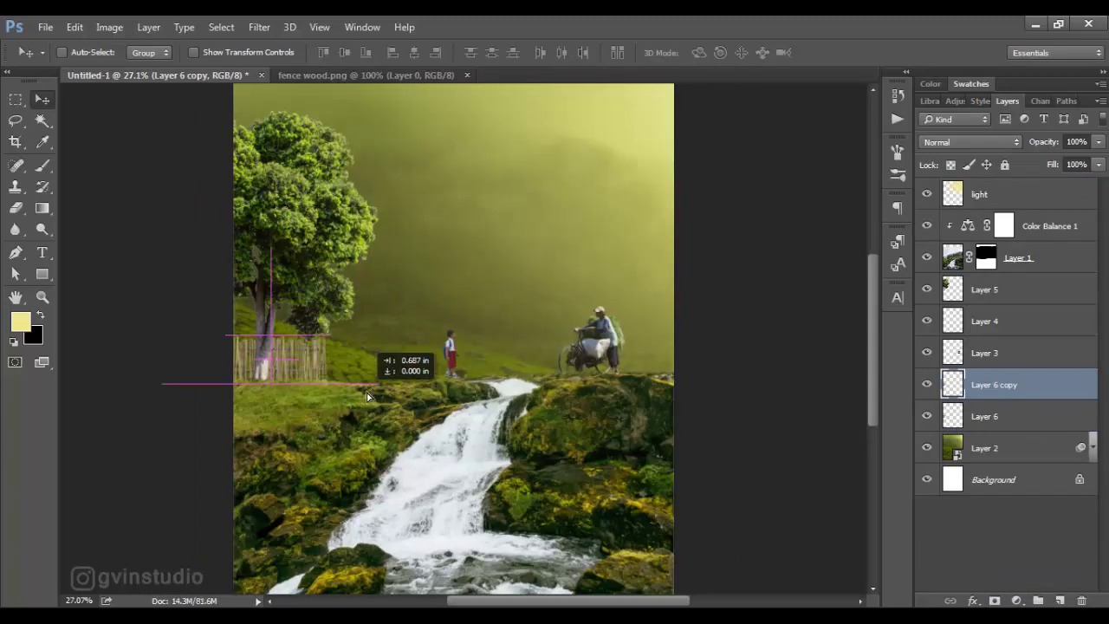
scroll(265, 369, up, 3)
drag(378, 365, 372, 367)
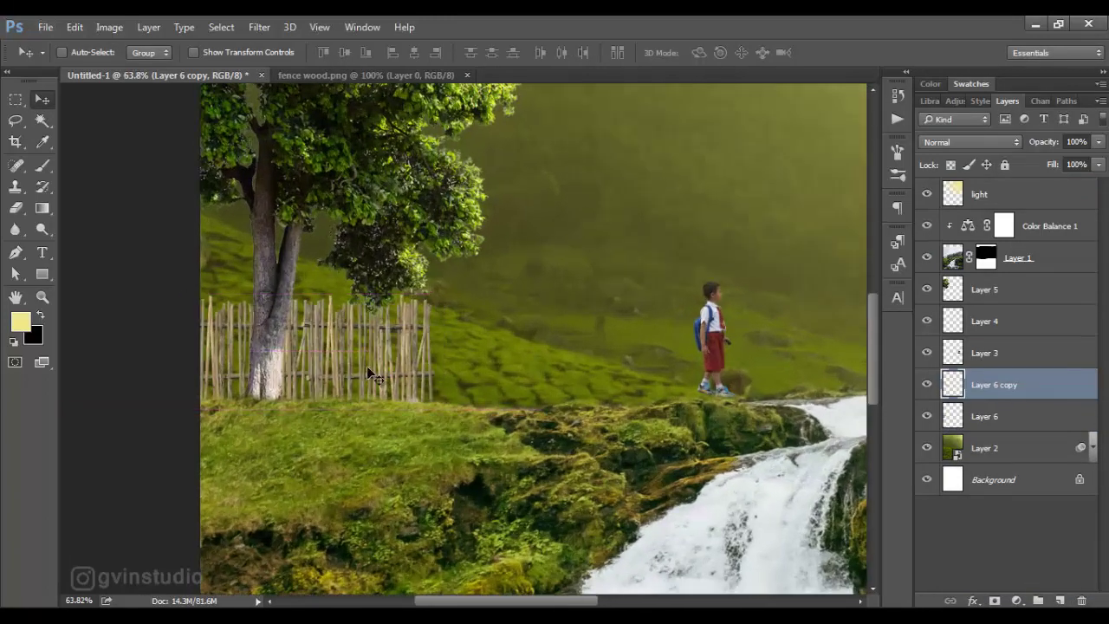
- Move the tree slightly to the right
click(975, 357)
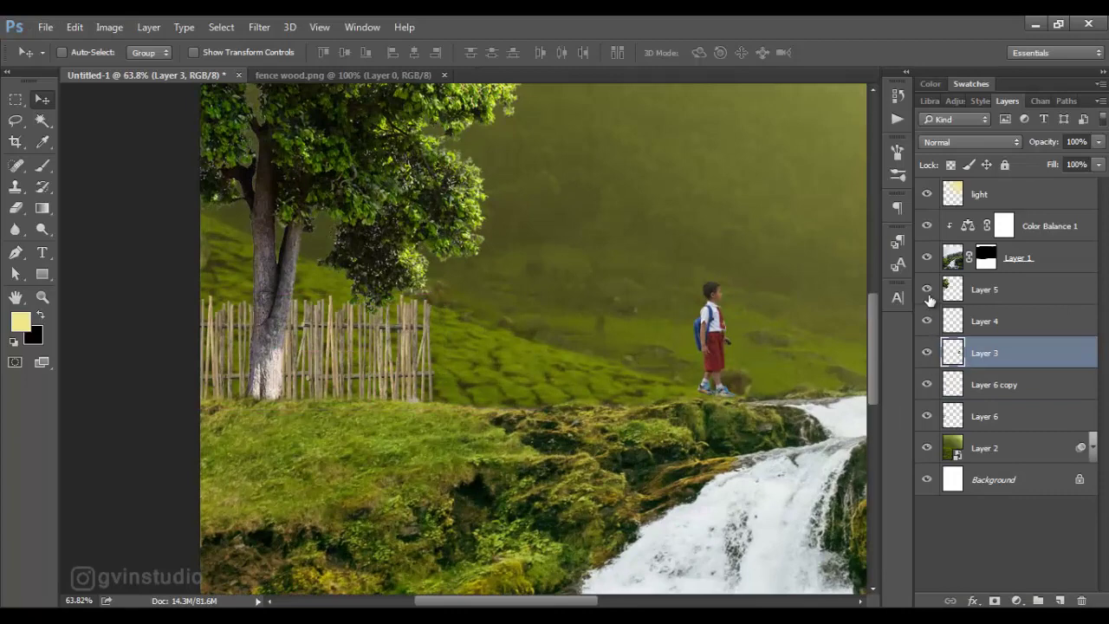
click(962, 293)
drag(432, 345, 471, 346)
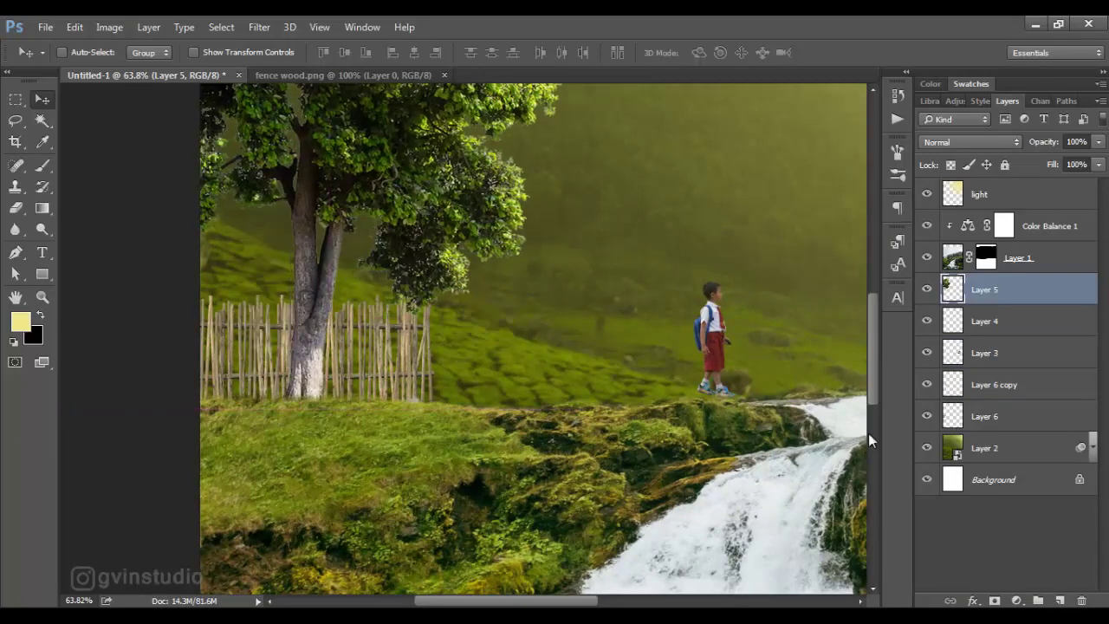
- Group the two fence layers and name the group 'fence'
click(985, 416)
shift+click(988, 385)
key(ctrl+g)
double_click(993, 377)
text(fence)
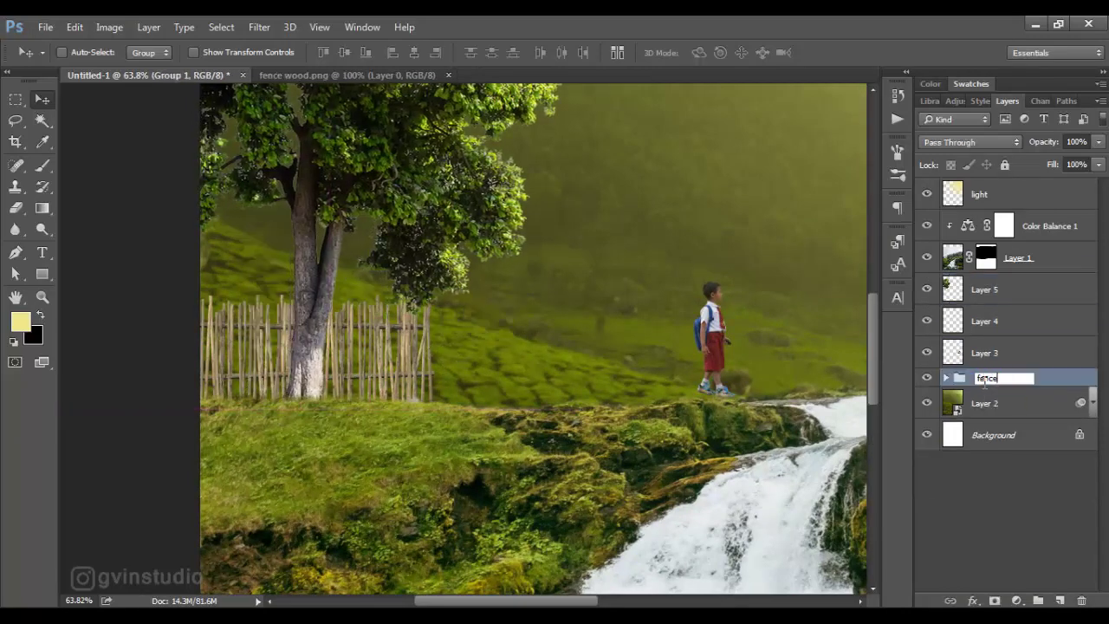
key(Return)
- Move the cyclist slightly left onto the mossy rock right of the waterfall
scroll(639, 371, down, 4)
scroll(595, 398, up, 2)
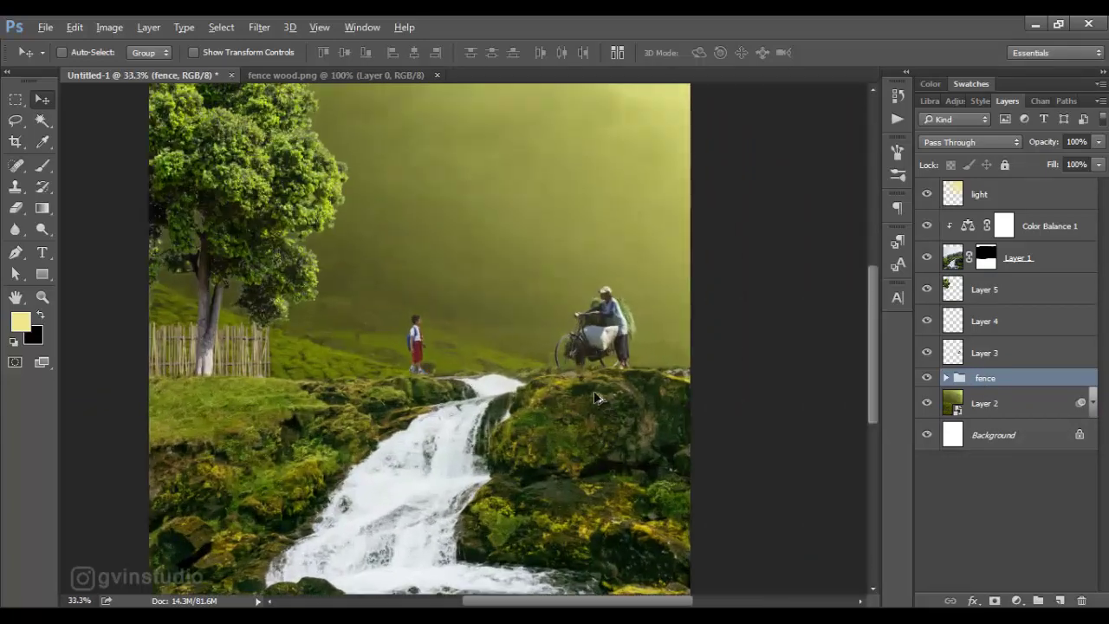
scroll(595, 397, up, 1)
click(980, 353)
drag(782, 359, 735, 354)
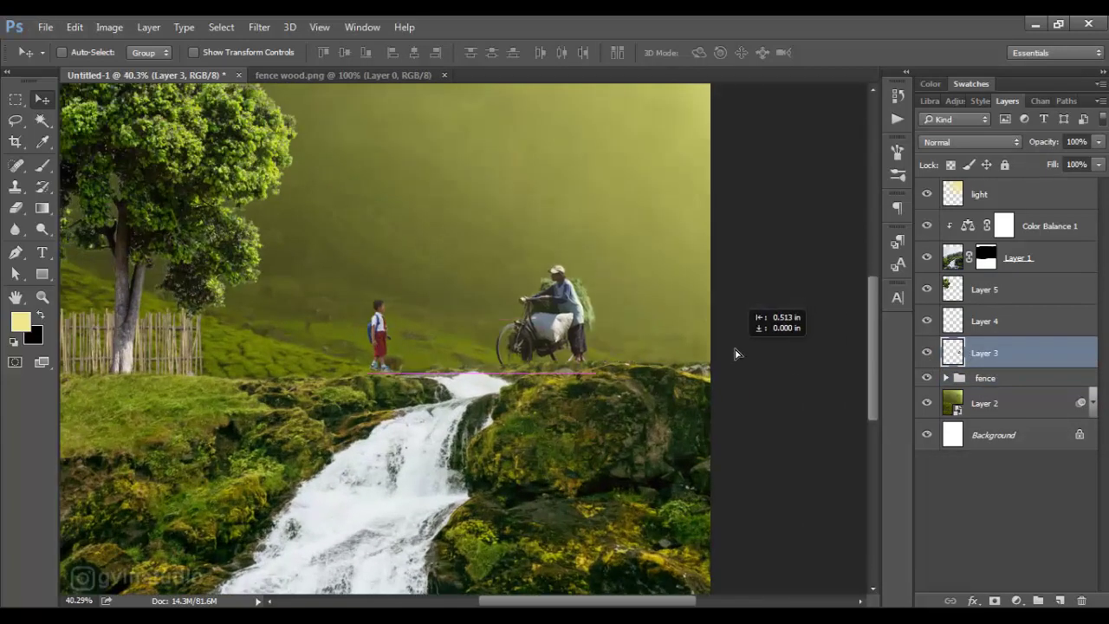
scroll(564, 329, up, 3)
drag(563, 338, 581, 343)
scroll(581, 343, down, 2)
scroll(564, 373, down, 3)
scroll(544, 405, down, 2)
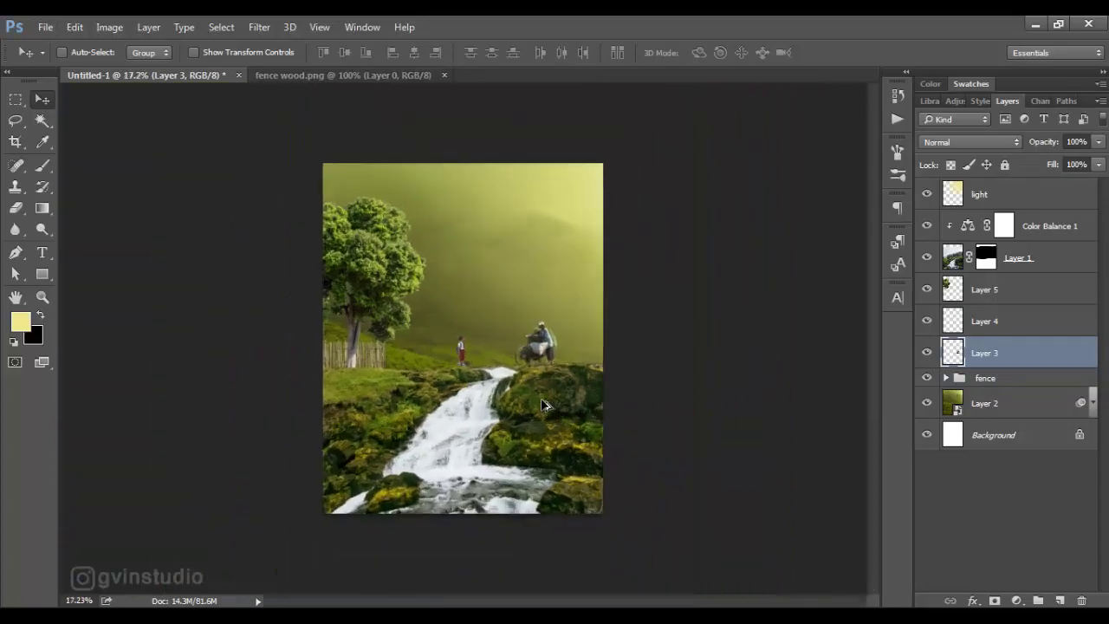
scroll(545, 405, up, 2)
scroll(569, 368, up, 2)
scroll(527, 386, down, 3)
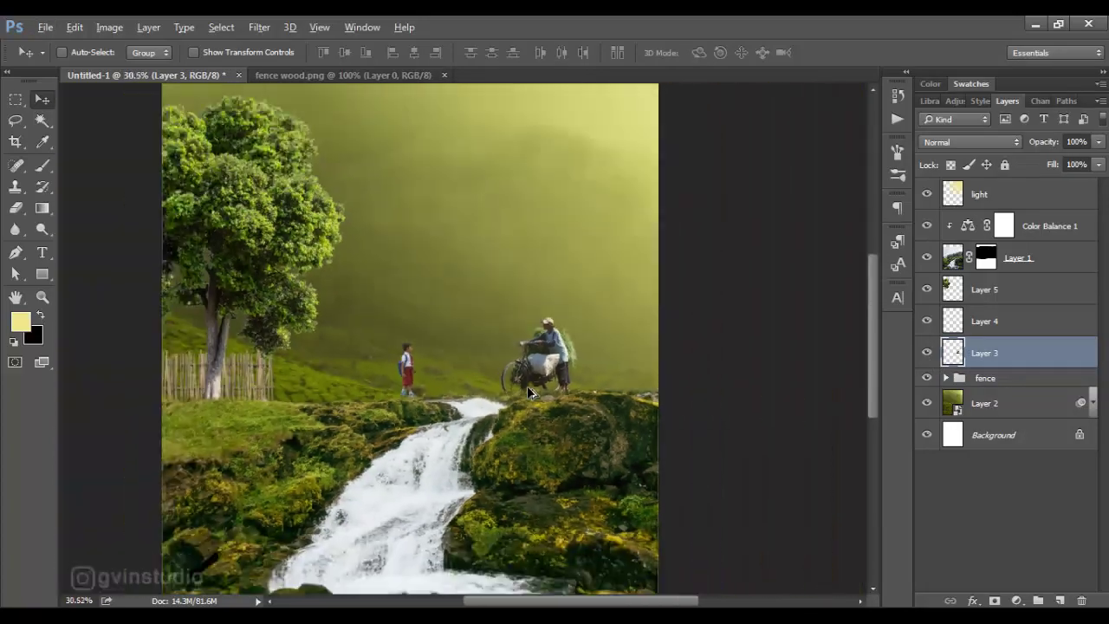
scroll(527, 386, up, 2)
scroll(486, 382, up, 2)
- Nudge the schoolboy slightly on the grassy bank and check the result zoomed in and out
ctrl+click(338, 361)
scroll(340, 362, up, 2)
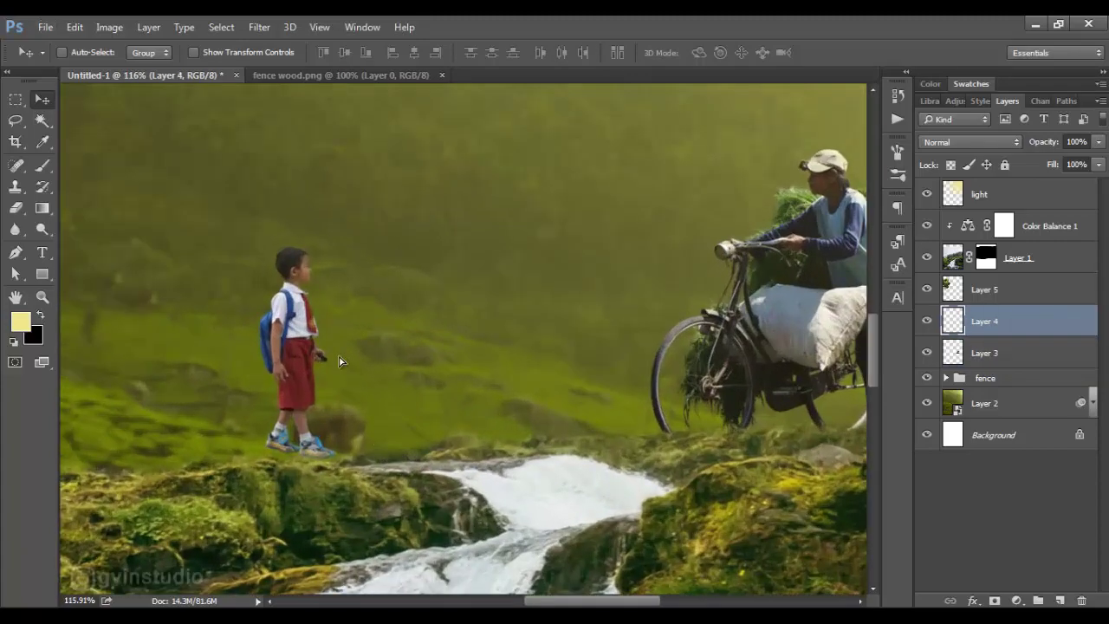
drag(340, 361, 338, 363)
scroll(319, 381, down, 2)
scroll(319, 382, up, 1)
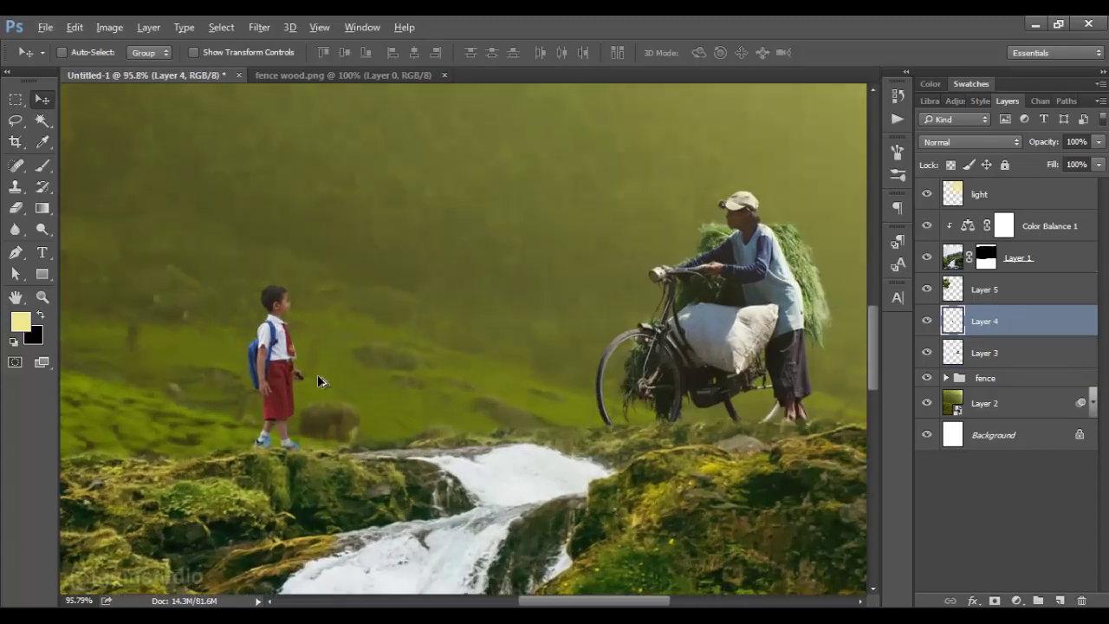
scroll(317, 375, down, 3)
scroll(317, 374, down, 2)
scroll(832, 374, up, 1)
scroll(831, 374, down, 1)
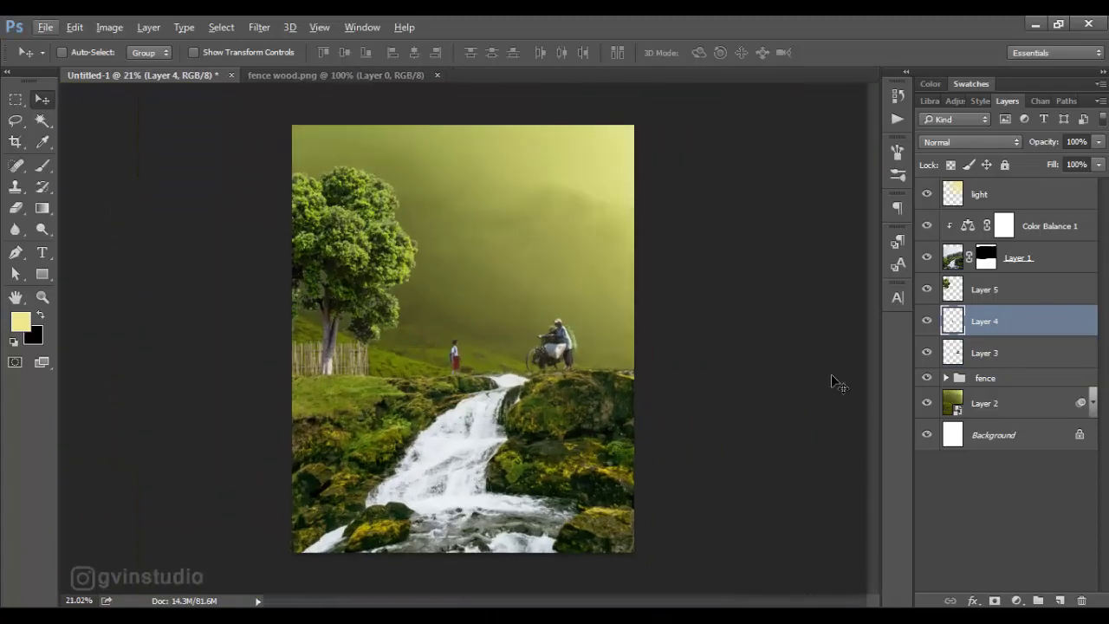
click(1014, 263)
- Group the waterfall layer with Color Balance 1 and merge the group into one layer
shift+click(1032, 232)
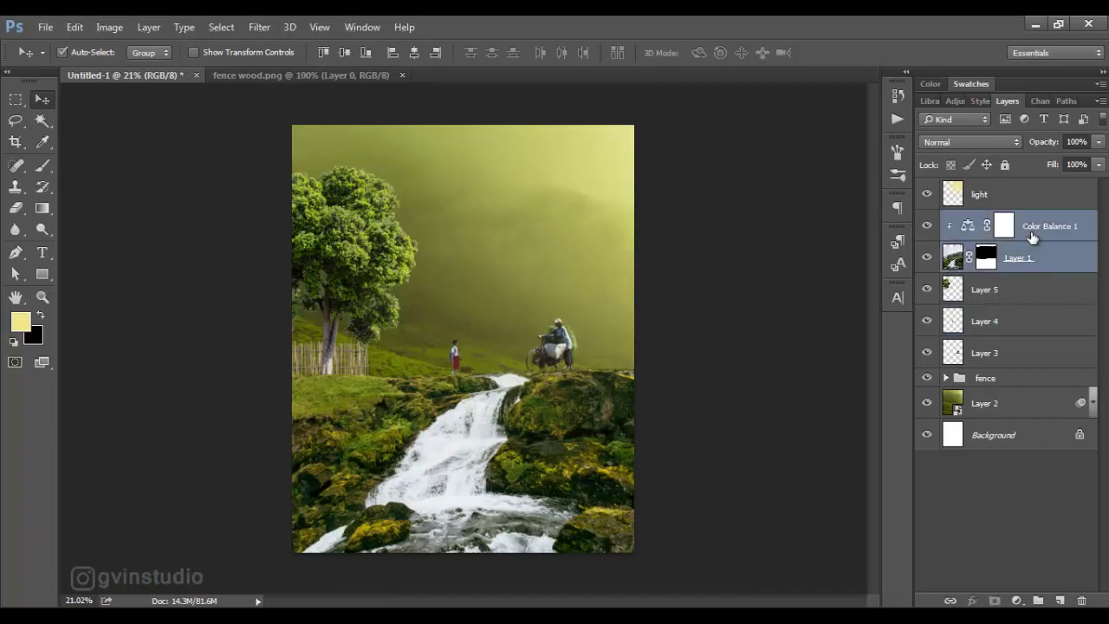
key(ctrl+g)
click(927, 221)
right_click(997, 222)
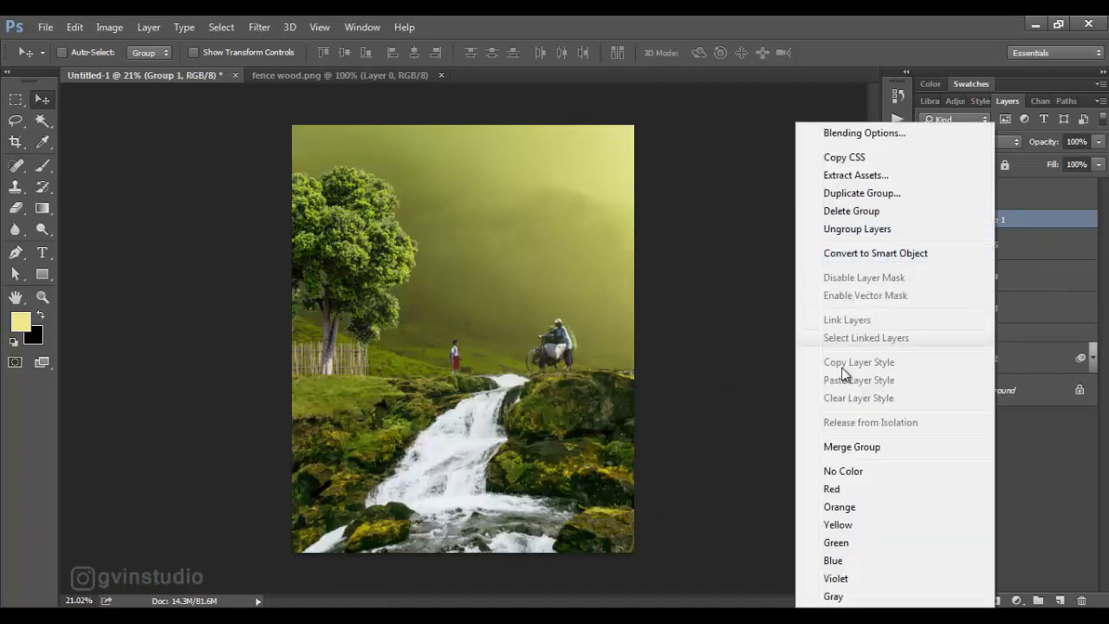
click(852, 447)
- Copy the lassoed waterfall to a new layer and apply Surface Blur (Radius 7, Threshold 25)
click(16, 121)
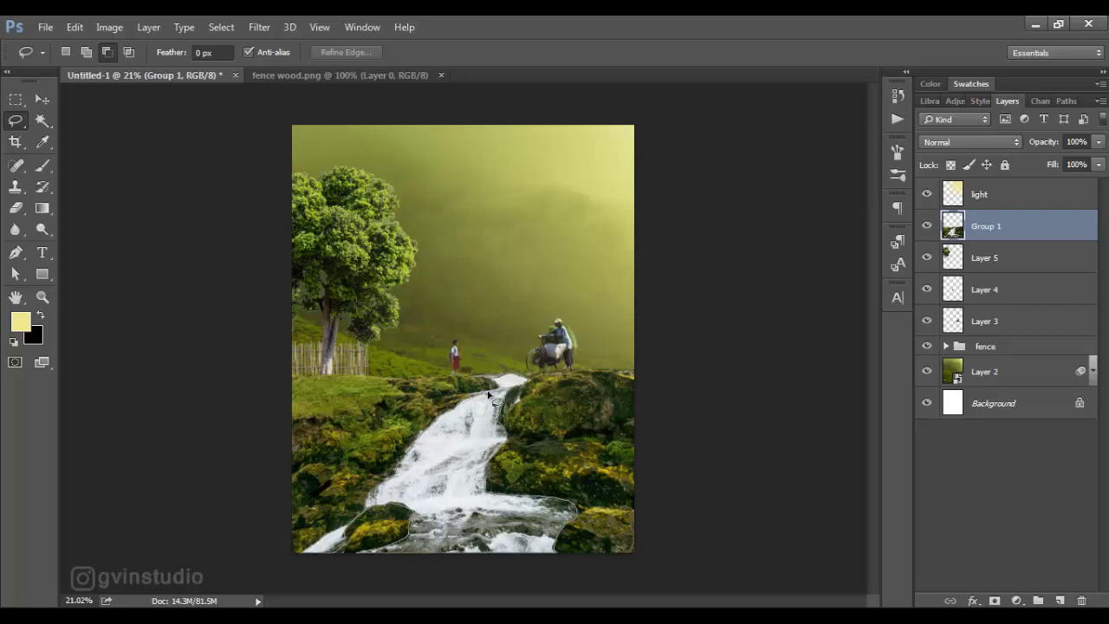
key(ctrl+j)
click(258, 27)
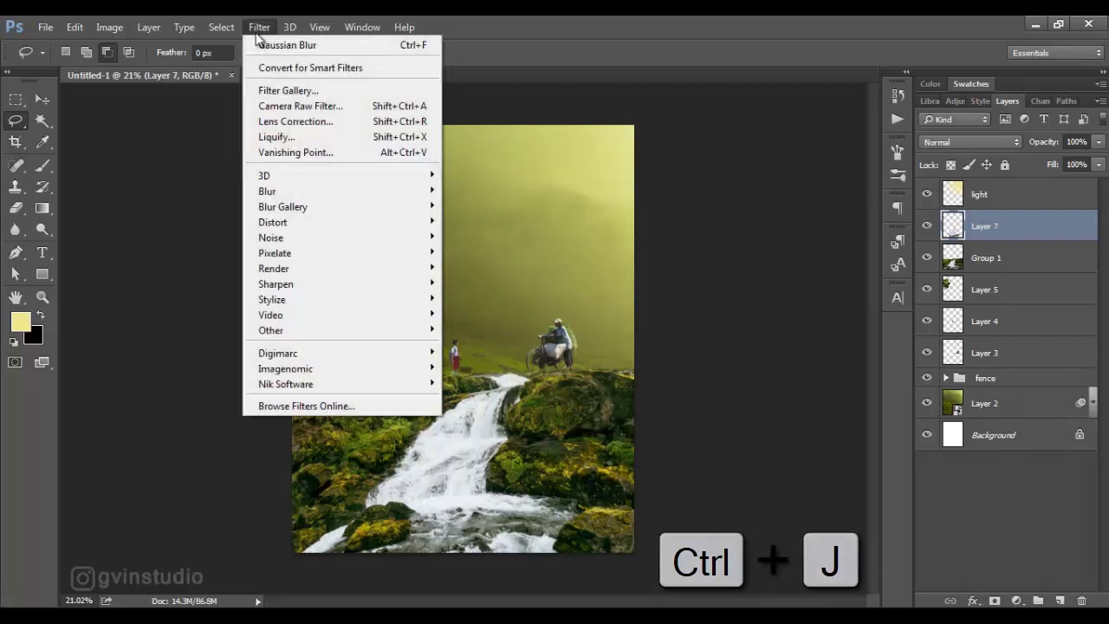
click(470, 344)
drag(888, 170, 846, 173)
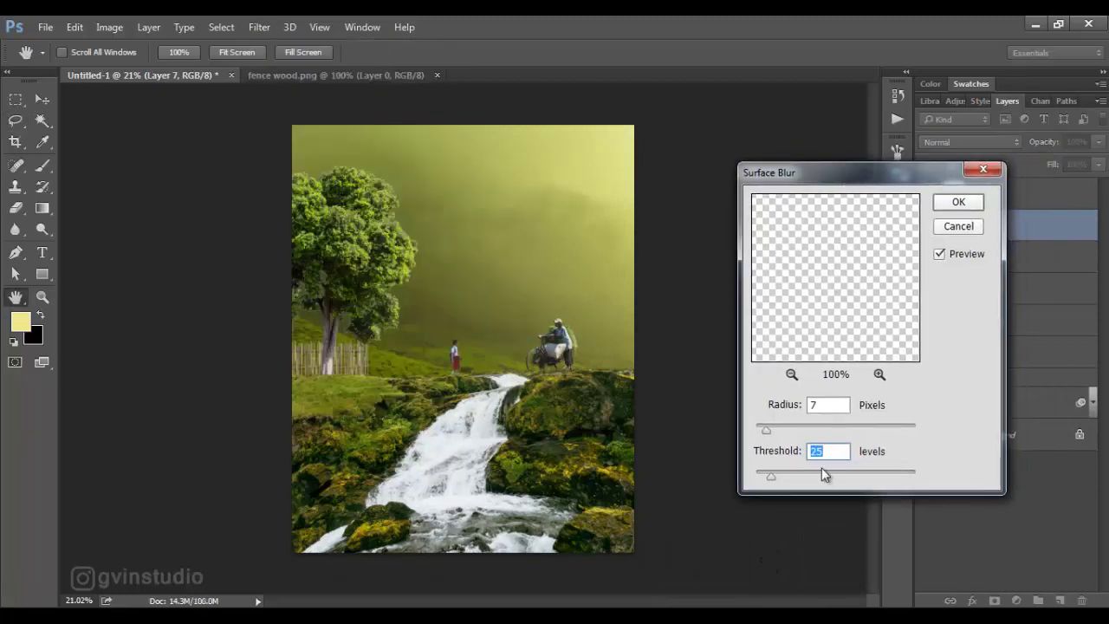
drag(766, 430, 768, 429)
click(960, 204)
- Merge the blurred copy down into the waterfall layer
key(v)
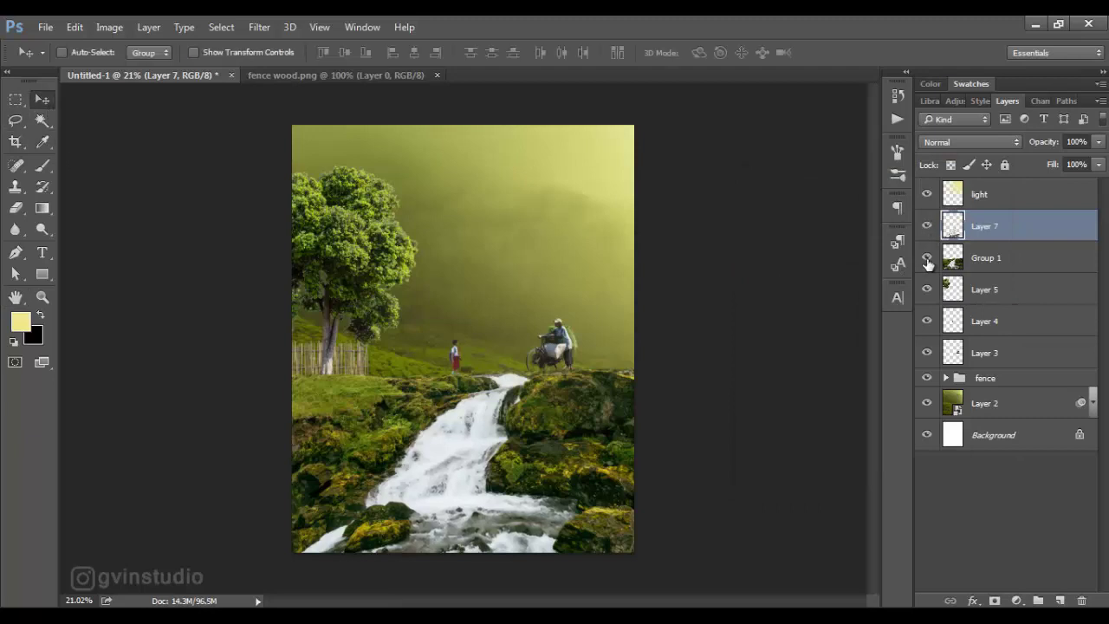
click(975, 258)
shift+click(975, 231)
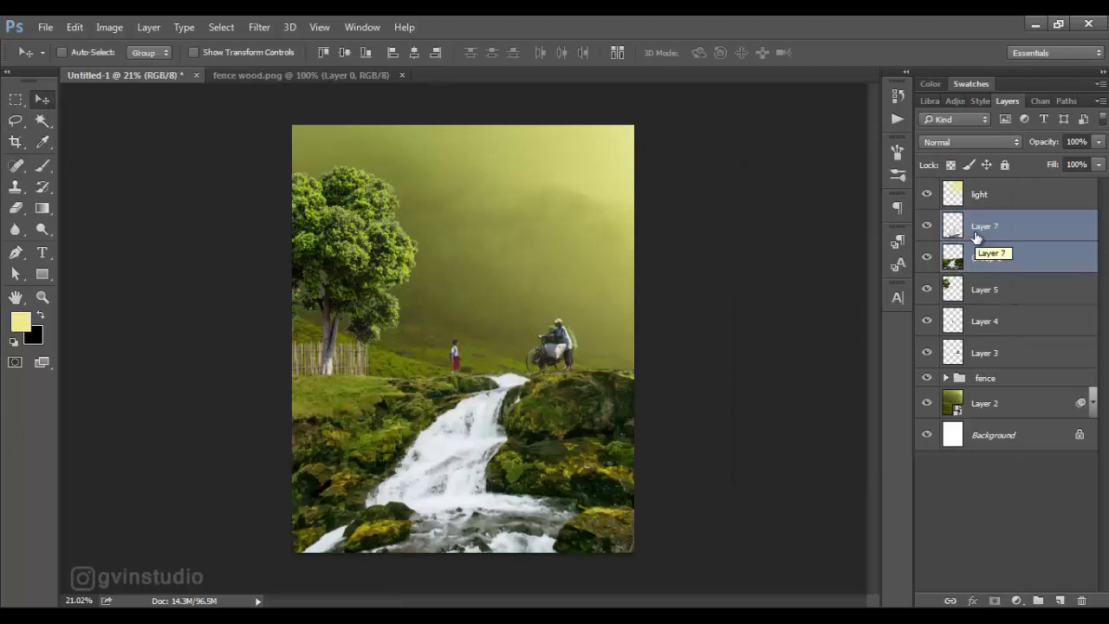
key(ctrl+e)
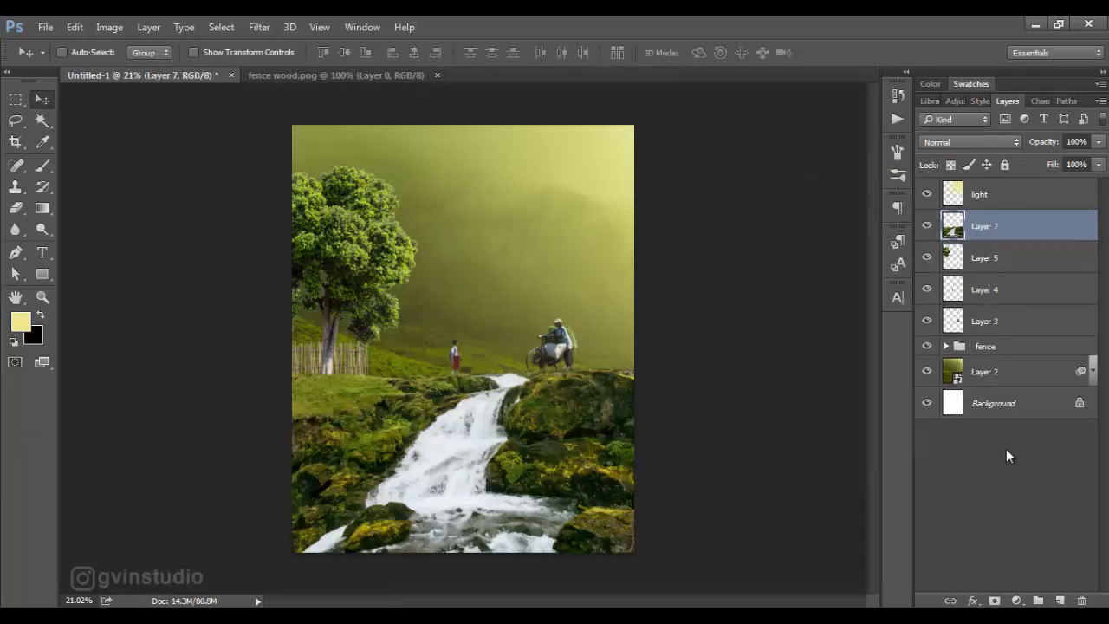
click(927, 259)
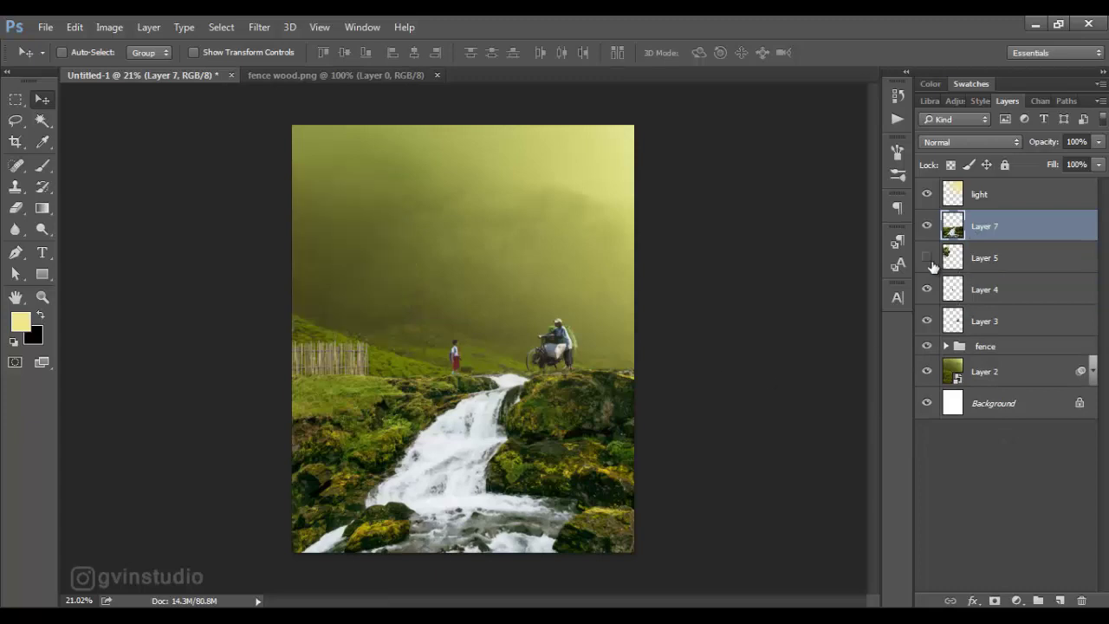
- Add a new layer named 'fog' above the hillside background
click(1005, 383)
click(1060, 600)
double_click(984, 371)
text(fog)
key(Return)
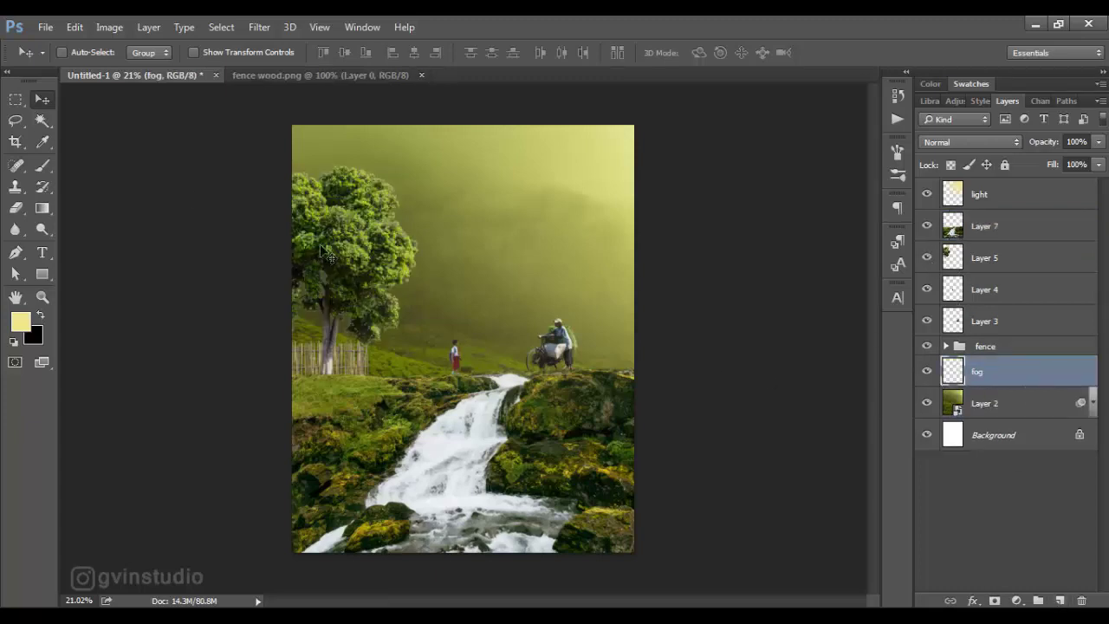
- Paint soft fog along the horizon with a 600 px soft brush, at 61% layer opacity
key(b)
right_click(389, 252)
scroll(468, 484, down, 3)
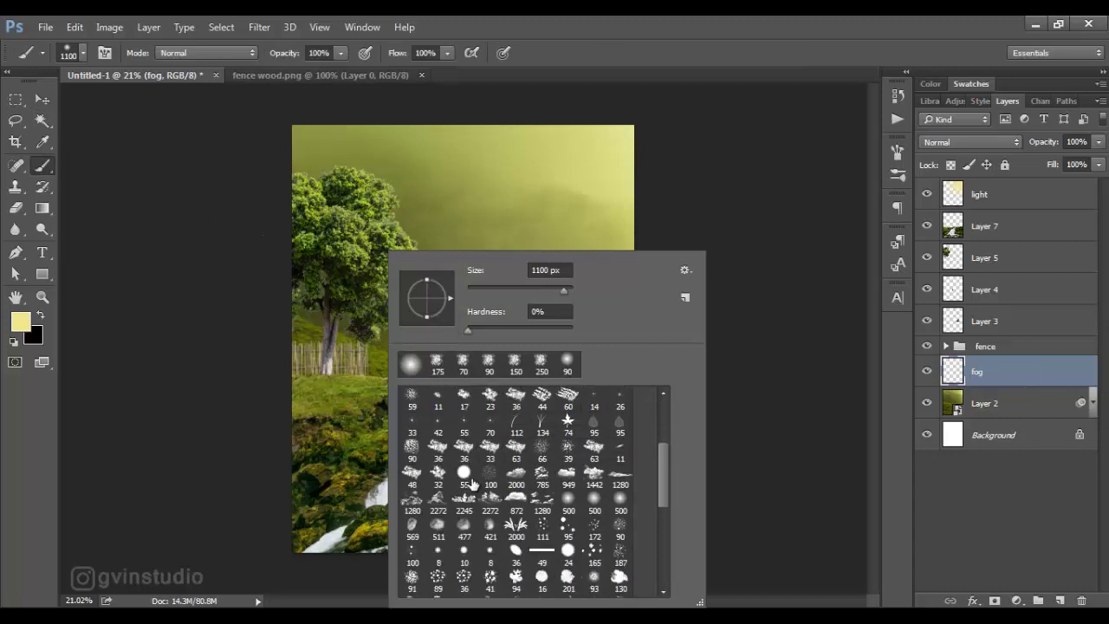
click(438, 526)
click(685, 117)
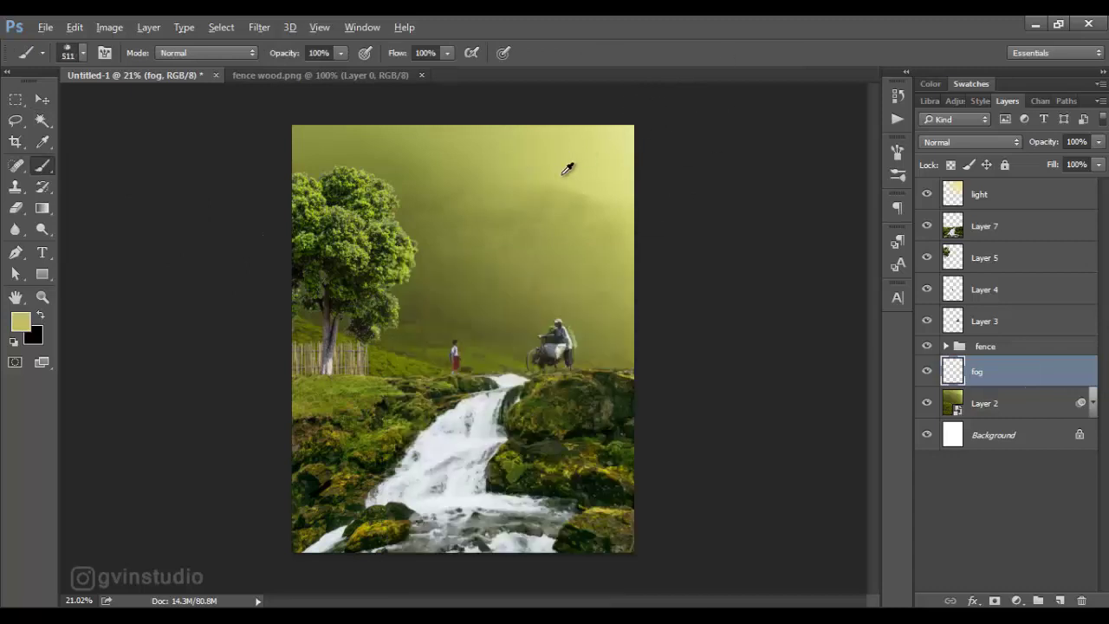
key(bracketright)
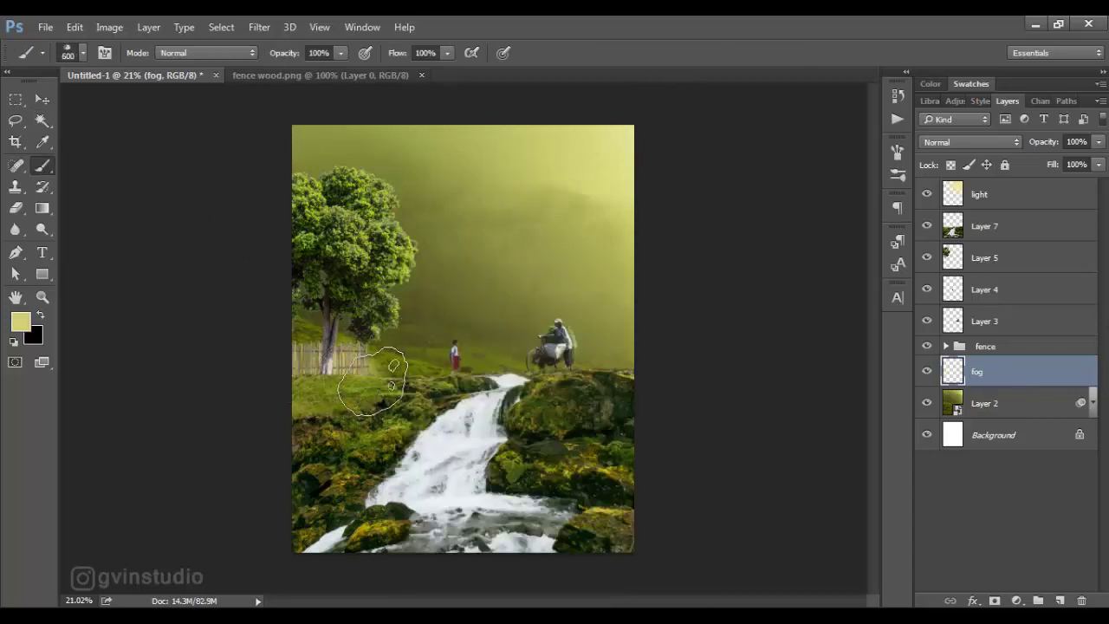
drag(373, 381, 607, 391)
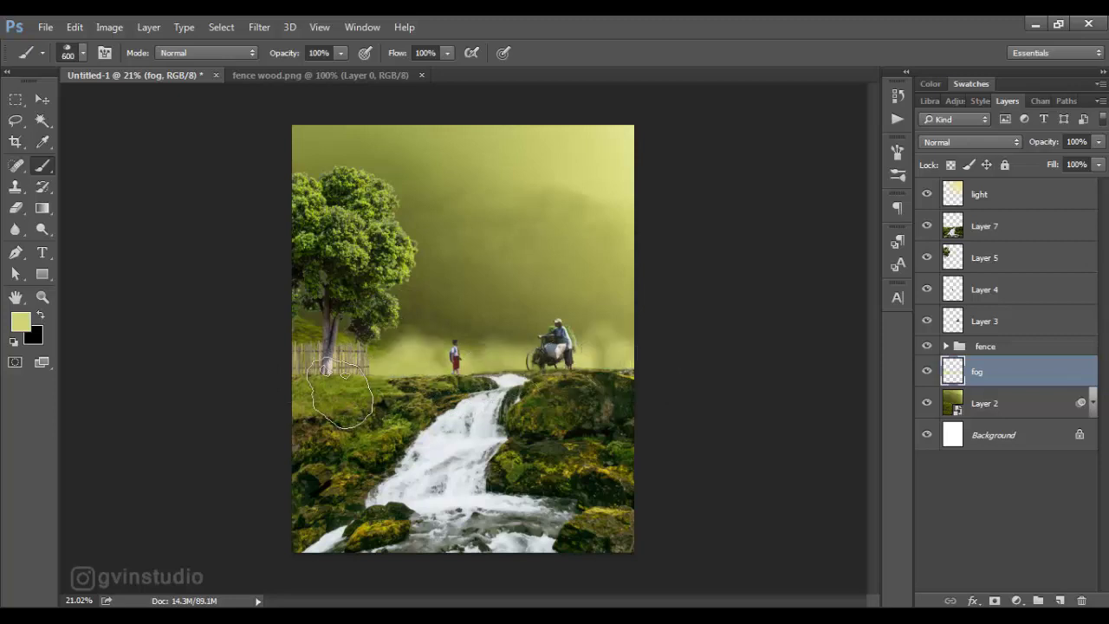
drag(1044, 142, 1005, 145)
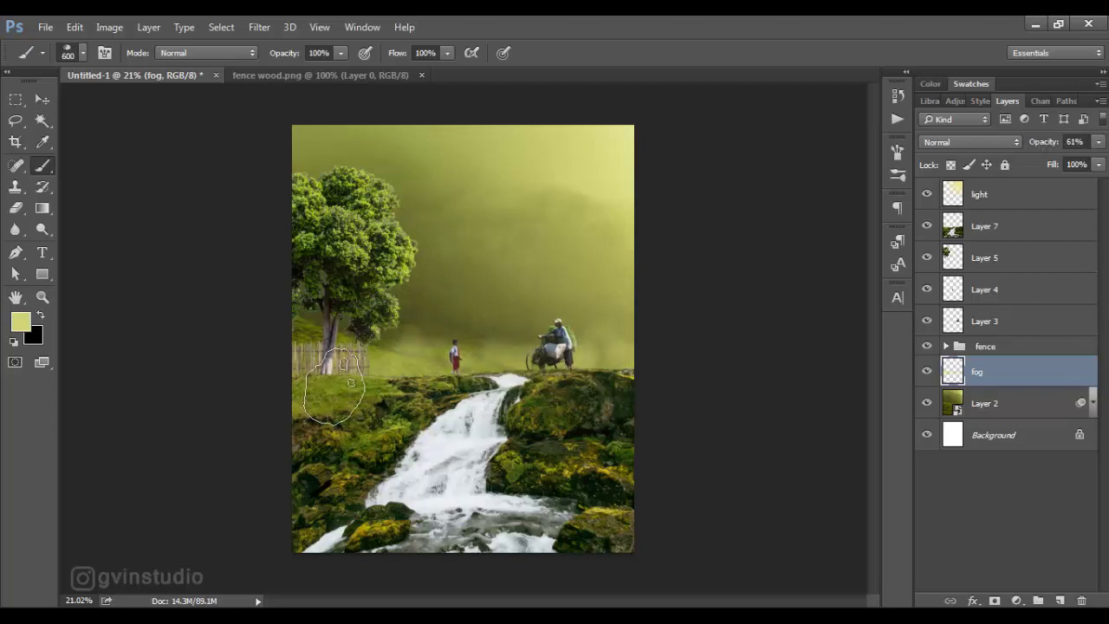
drag(351, 382, 368, 386)
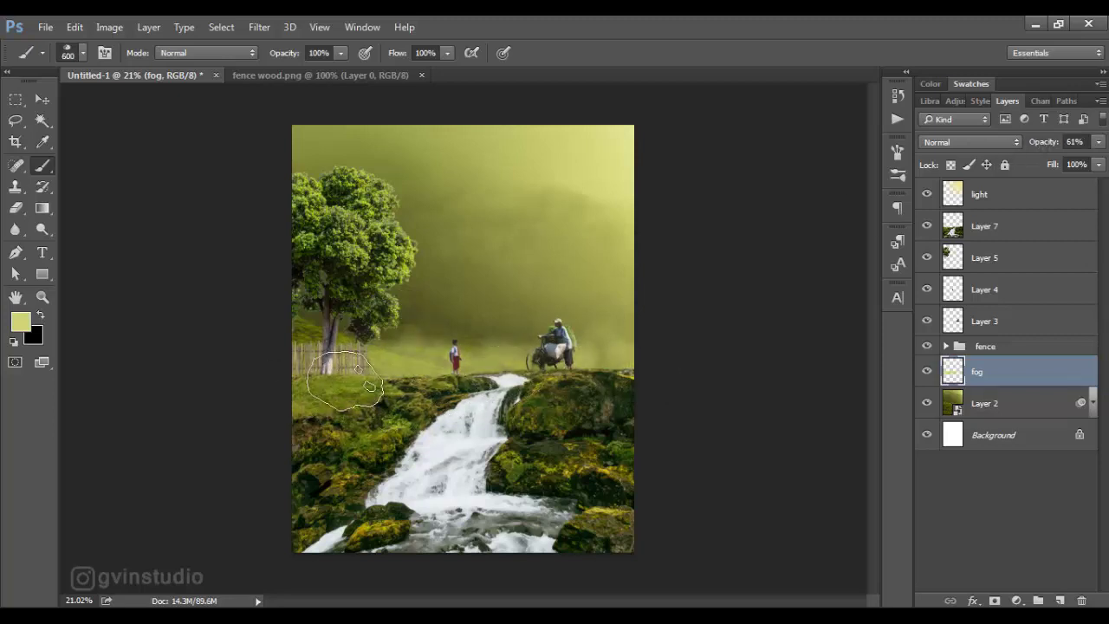
- Add a light yellow Solid Color fill above Layer 7, set to Soft Light and clipped
key(v)
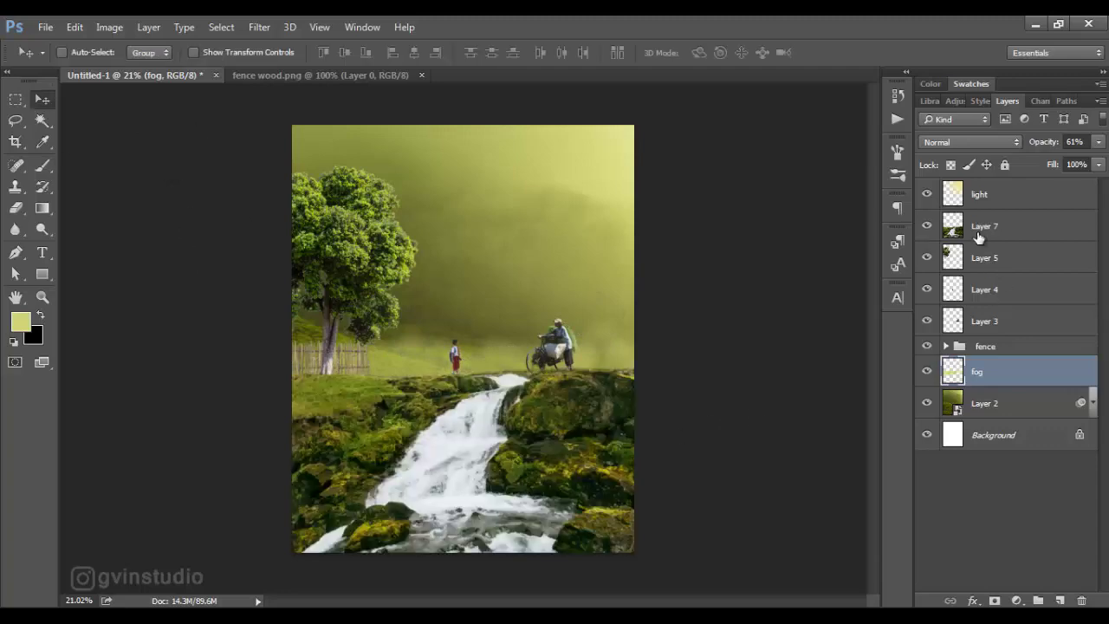
click(985, 227)
click(1017, 600)
click(996, 240)
click(700, 218)
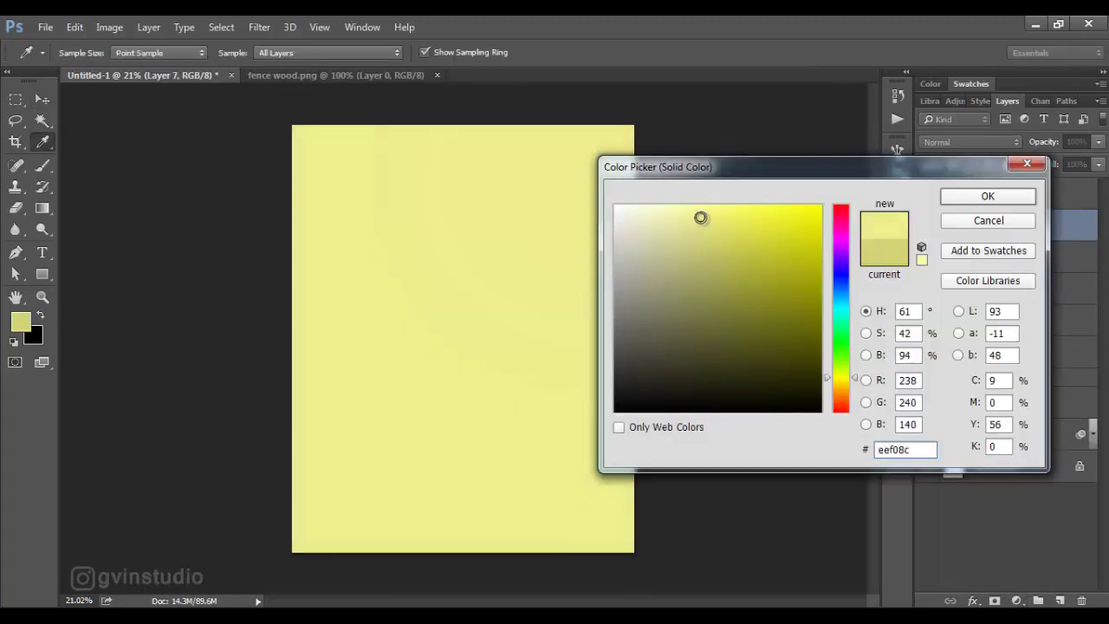
click(988, 196)
click(971, 142)
click(1032, 280)
alt+click(1059, 241)
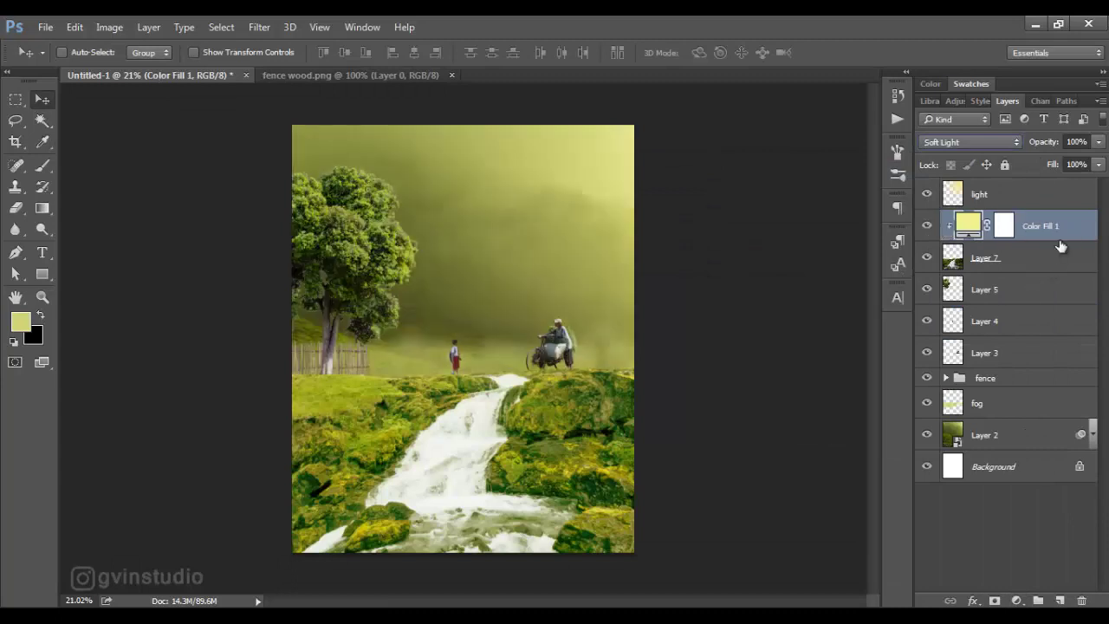
- Hide the fill with a black mask and set a large soft brush to 9% flow
key(d)
key(alt+BackSpace)
key(b)
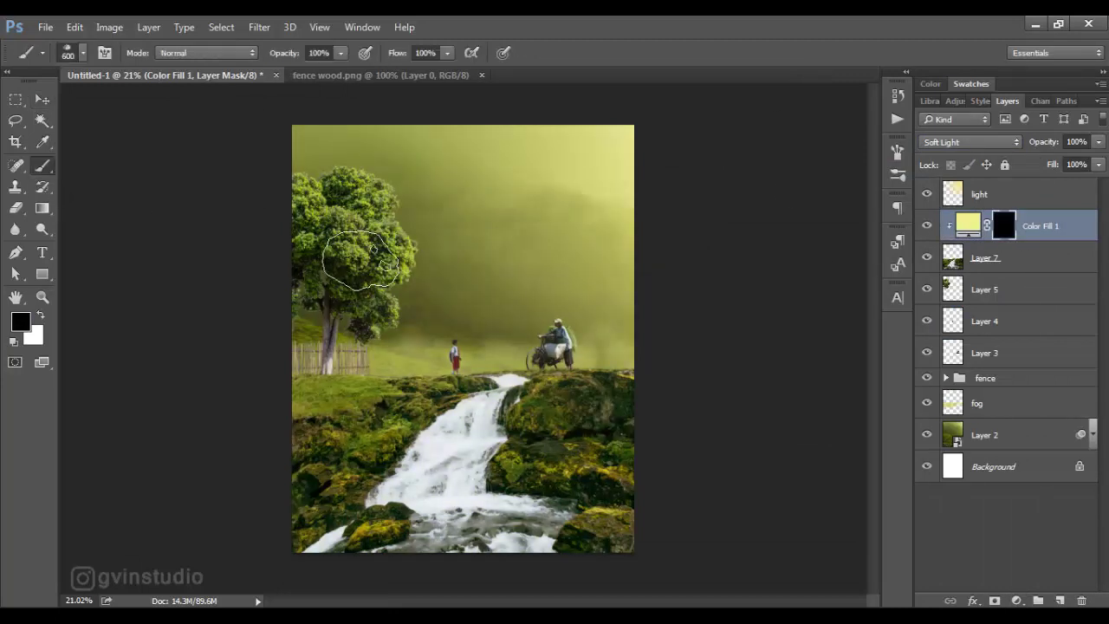
right_click(371, 251)
click(414, 394)
click(388, 57)
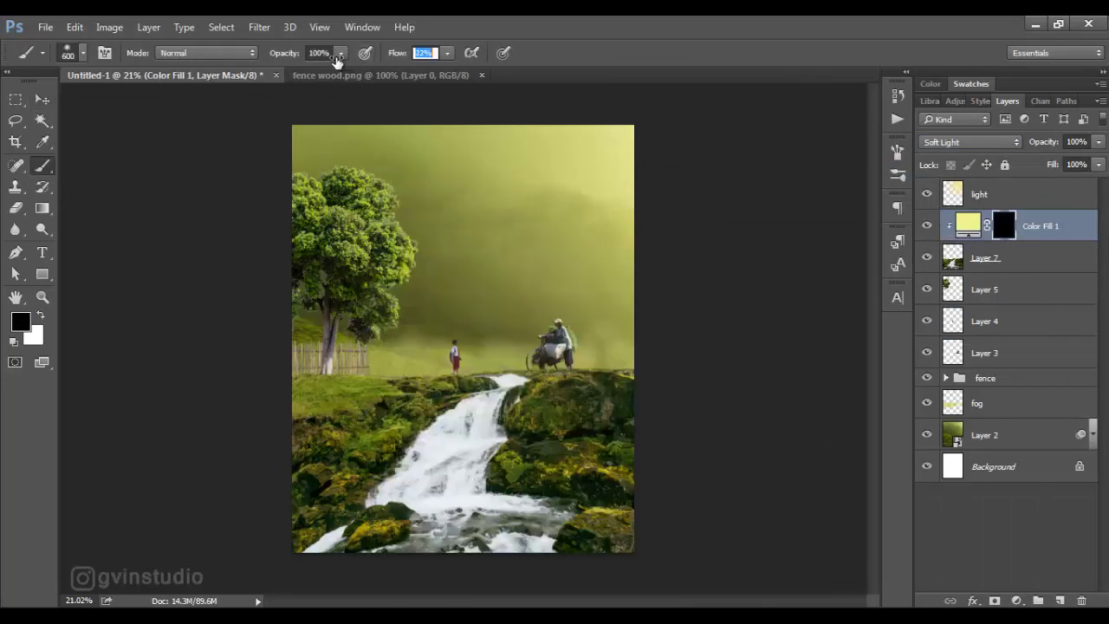
text(9)
key(Return)
- Paint white over the right and bottom-right rocks to reveal the yellow tint
key(x)
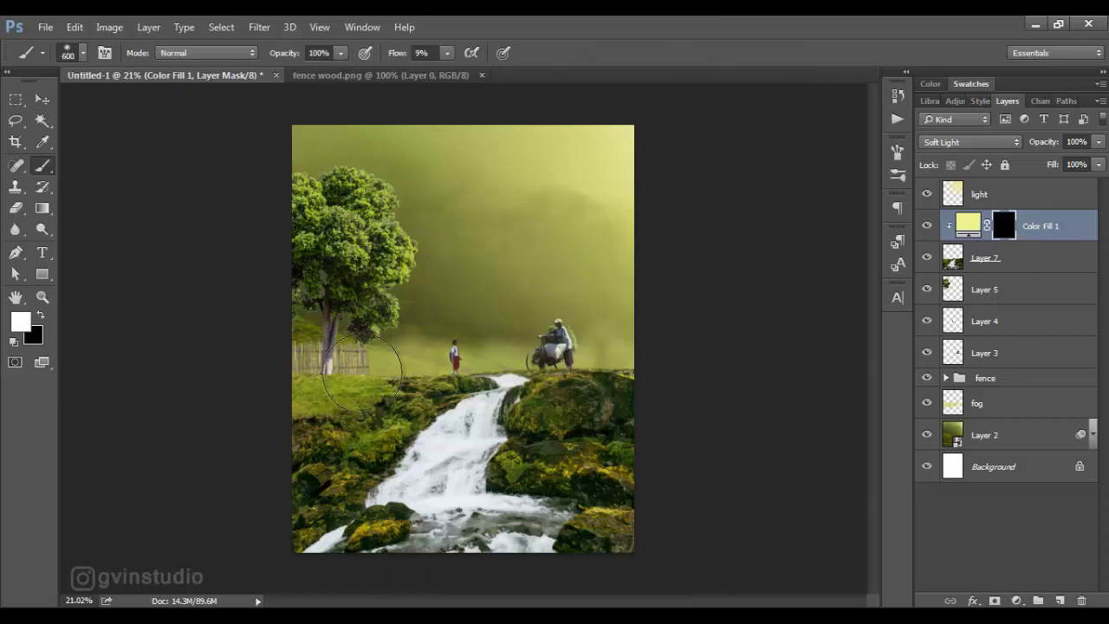
mouse_move(364, 364)
mouse_down()
mouse_move(564, 369)
mouse_move(336, 441)
mouse_up()
key(bracketleft)
key(bracketleft)
key(bracketleft)
key(bracketleft)
key(bracketleft)
key(bracketleft)
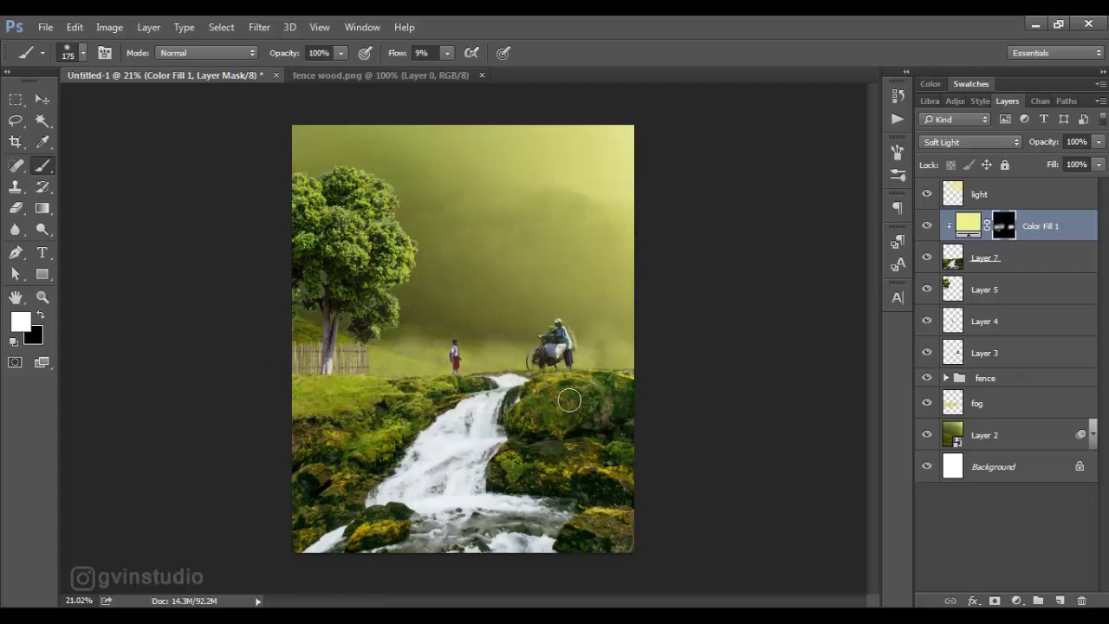
drag(523, 466, 621, 476)
mouse_move(620, 514)
mouse_down()
mouse_move(374, 537)
mouse_move(329, 495)
mouse_move(364, 448)
mouse_up()
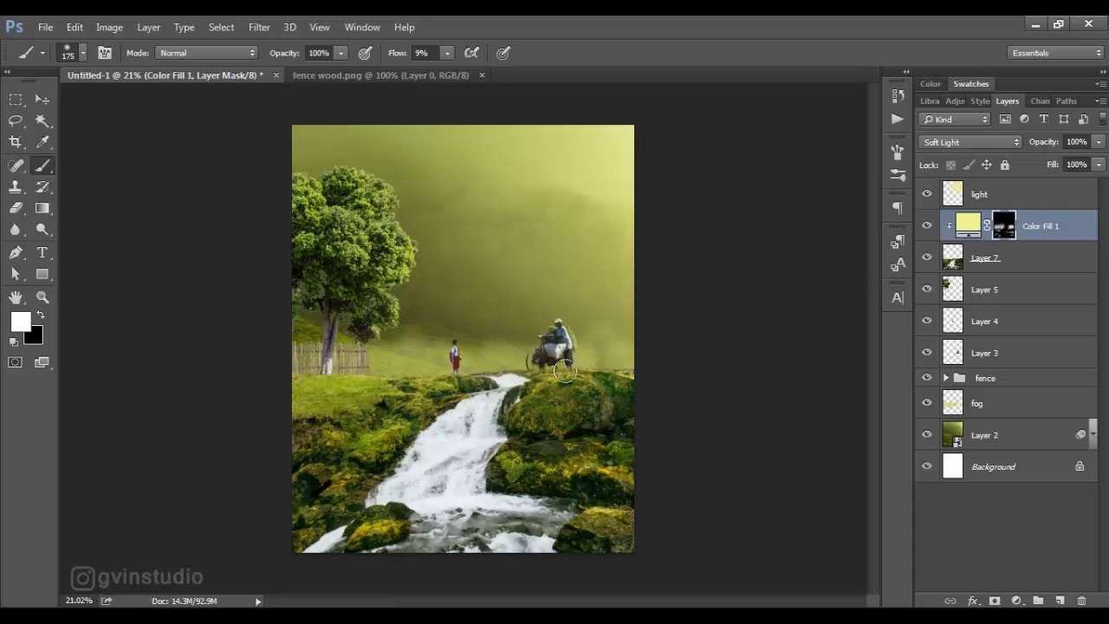
- Add a new Layer 8 clipped to Color Fill 1 and shrink the brush to 90 px
click(1060, 600)
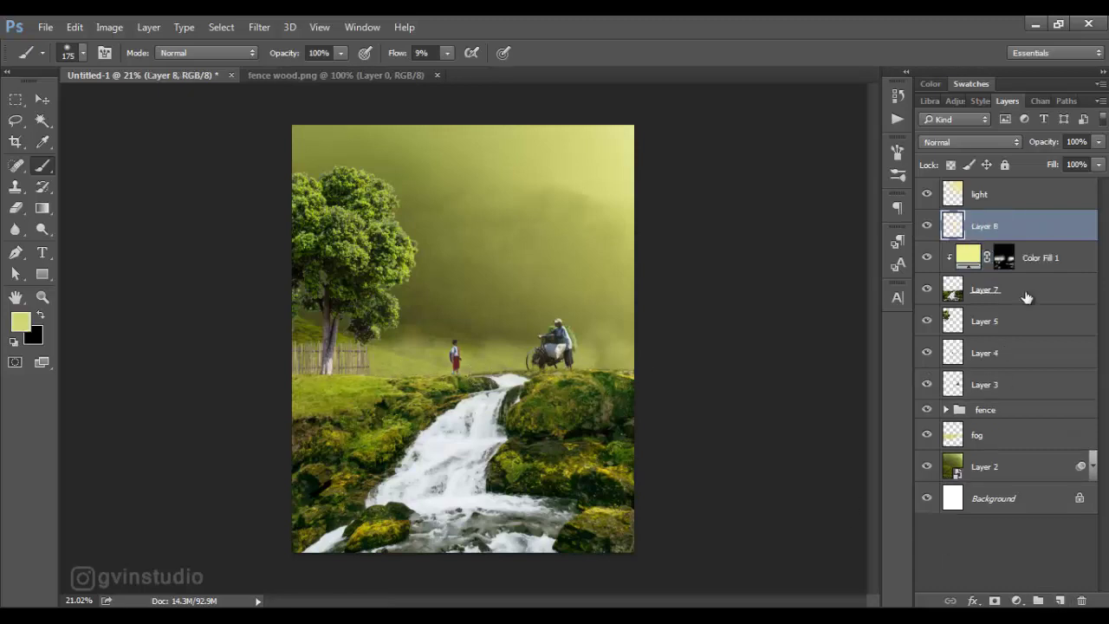
alt+click(1051, 240)
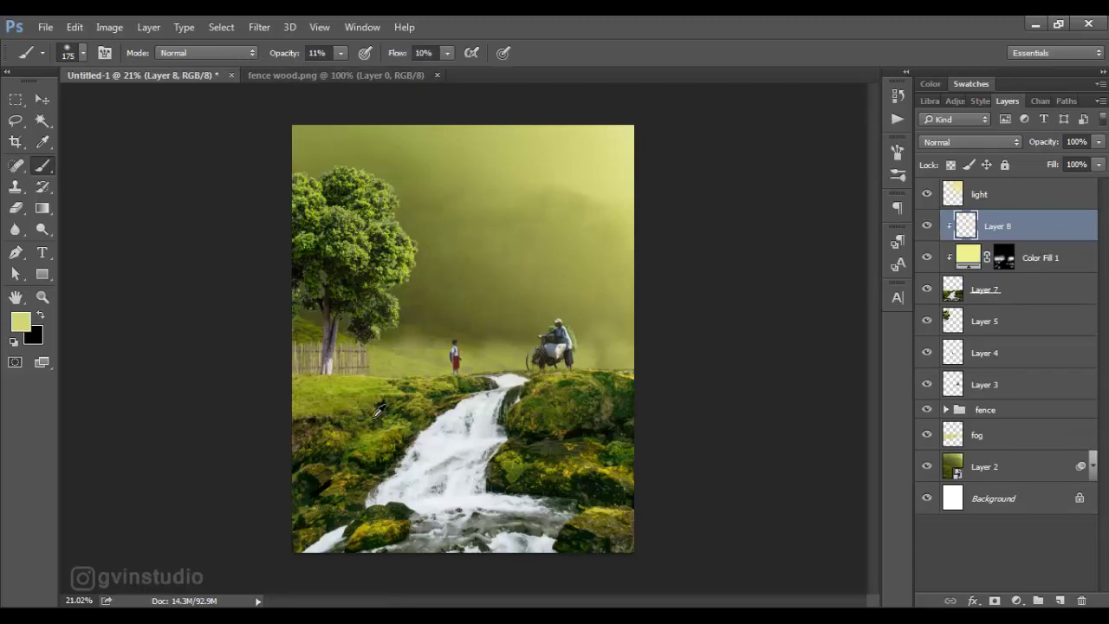
scroll(370, 407, up, 3)
scroll(369, 406, up, 3)
key(bracketleft)
key(bracketleft)
key(bracketleft)
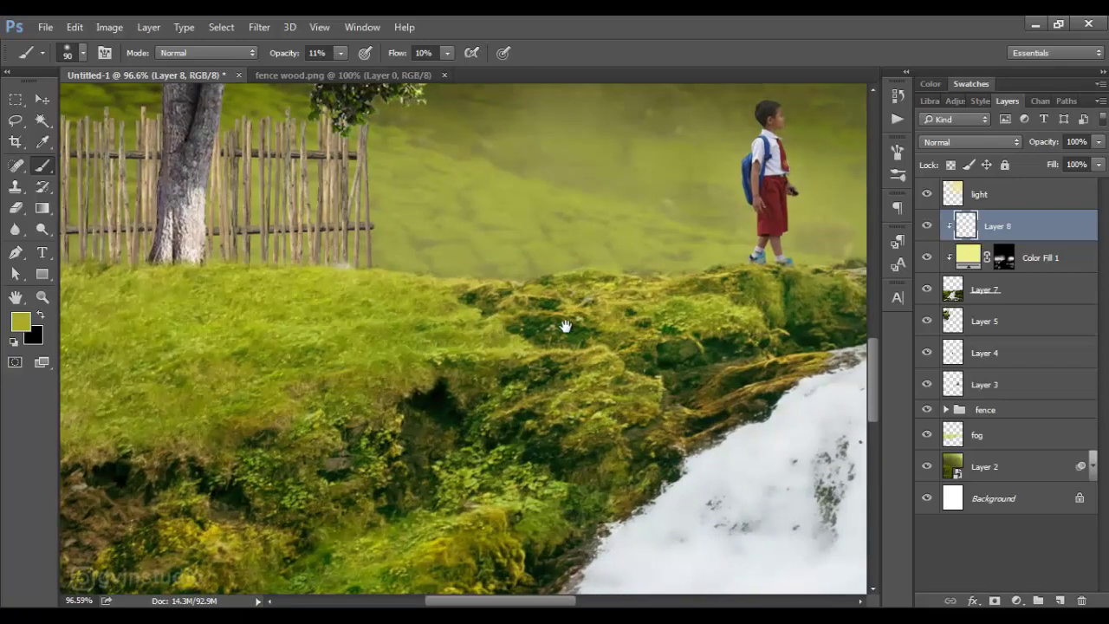
- Tint the mossy rocks with dark green and olive brown sampled from the scene
scroll(565, 321, right, 5)
scroll(338, 347, right, 3)
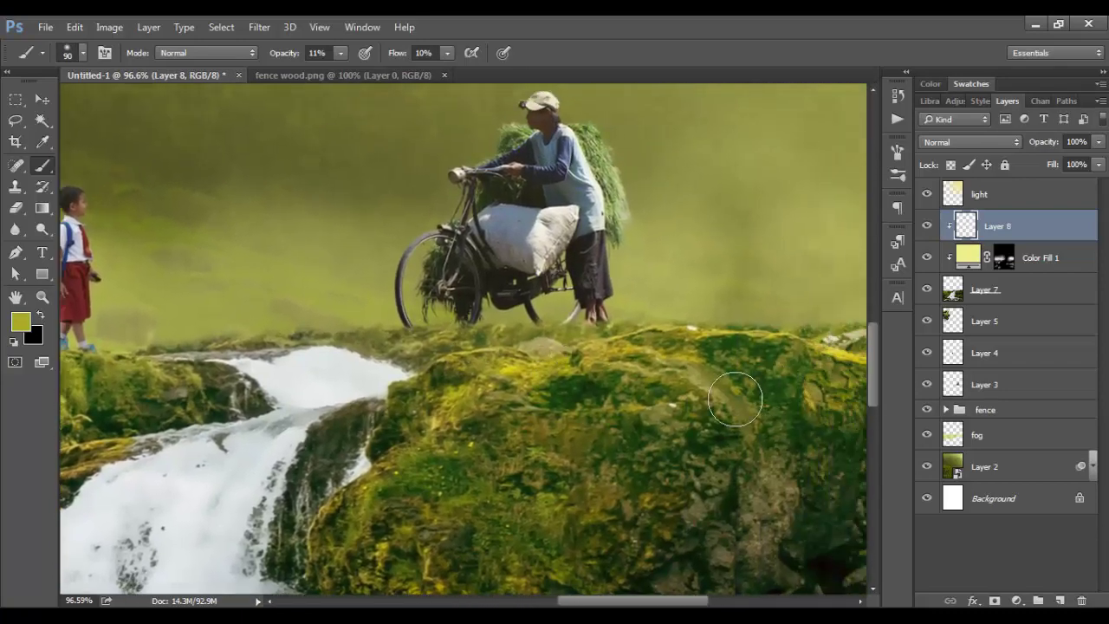
alt+click(577, 390)
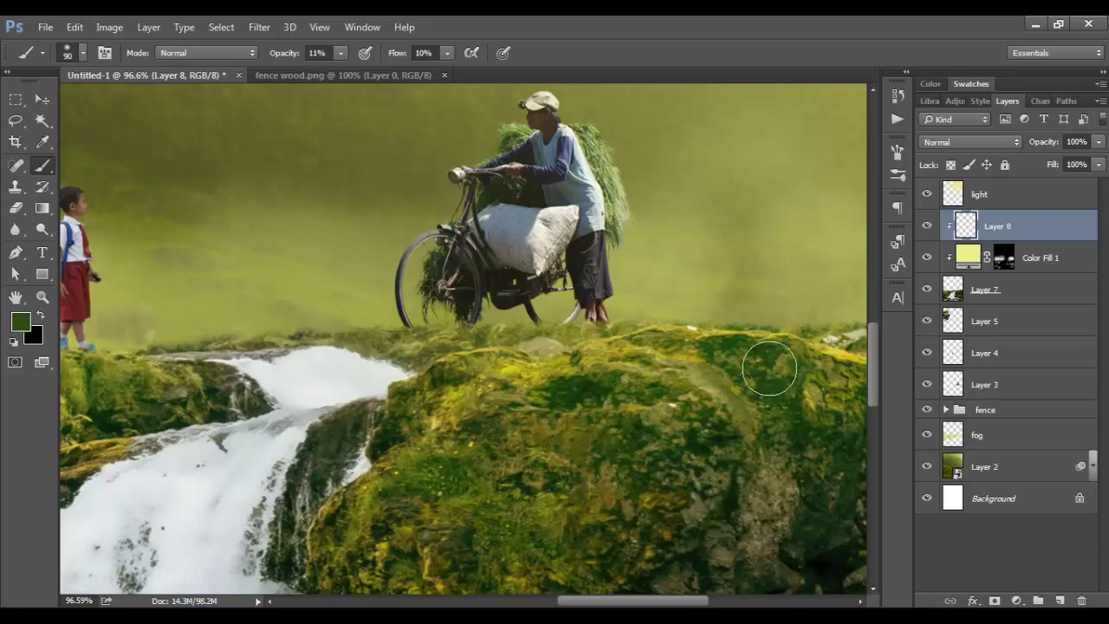
scroll(701, 347, down, 3)
scroll(700, 347, left, 1)
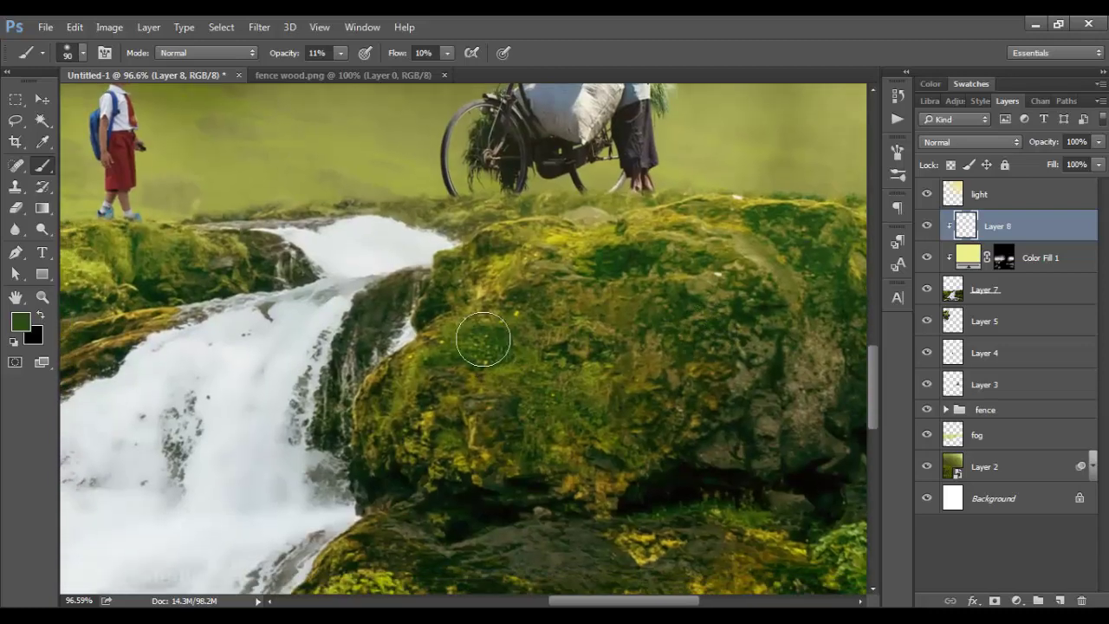
drag(537, 422, 683, 388)
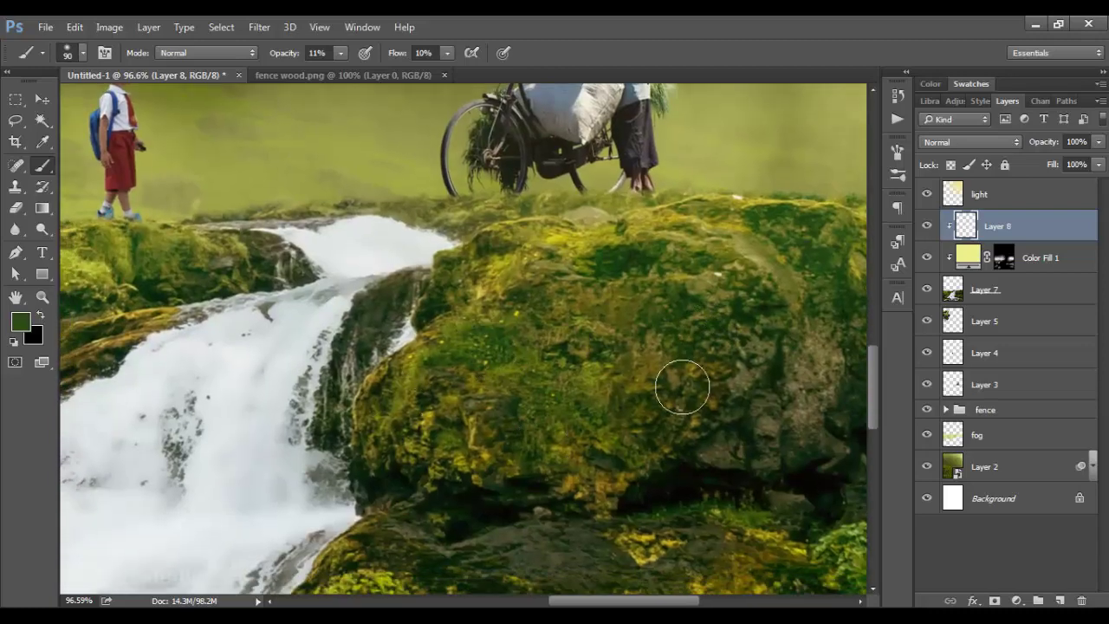
alt+click(791, 395)
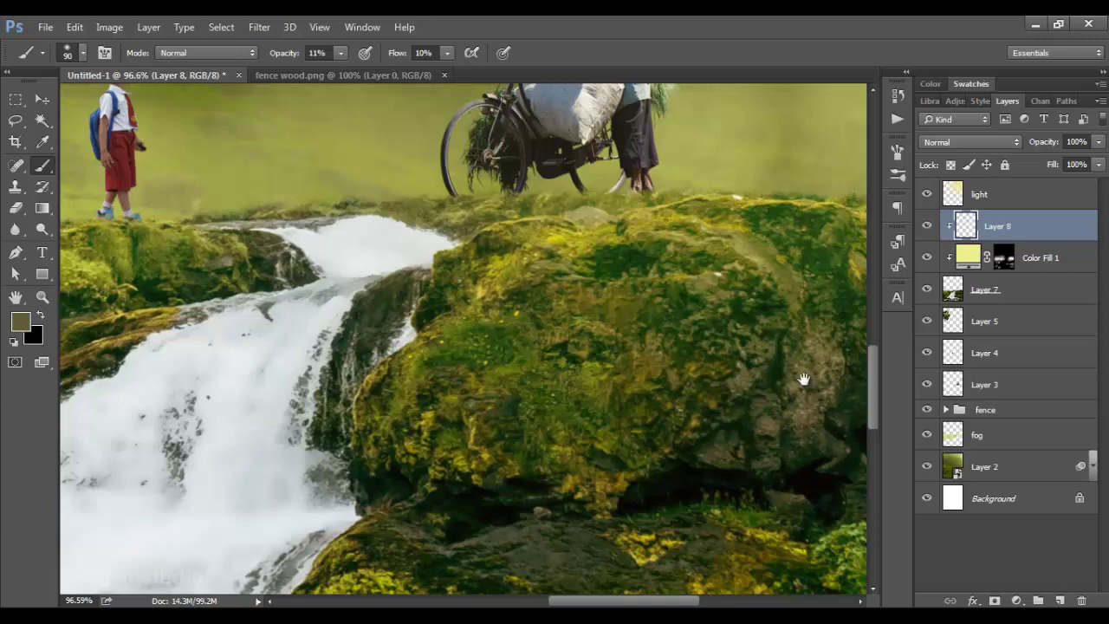
drag(805, 377, 664, 384)
alt+click(664, 388)
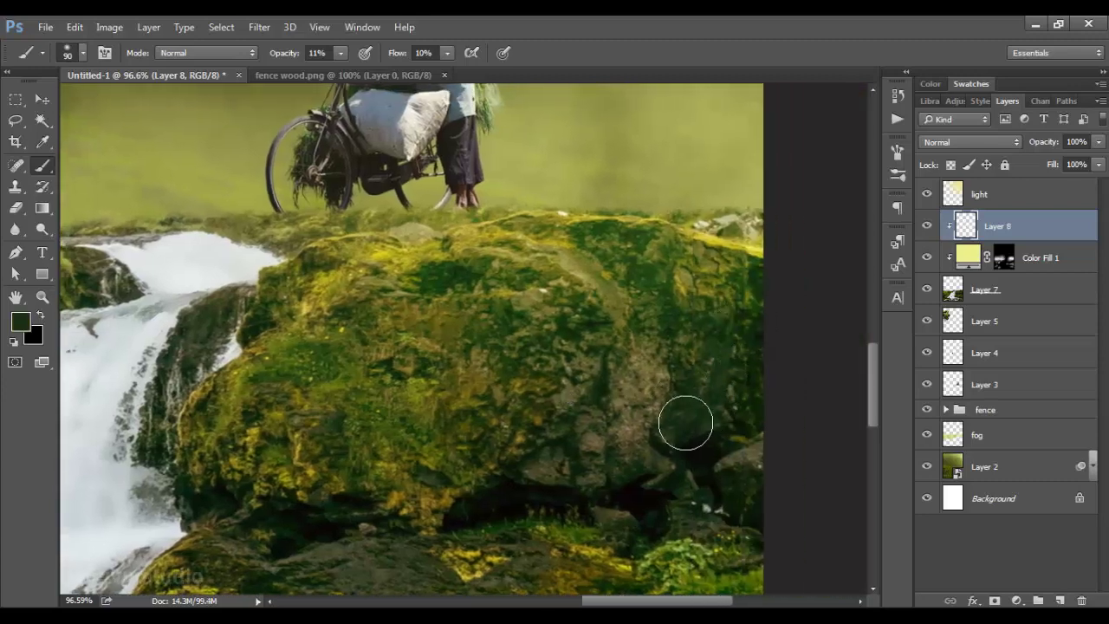
drag(354, 540, 521, 302)
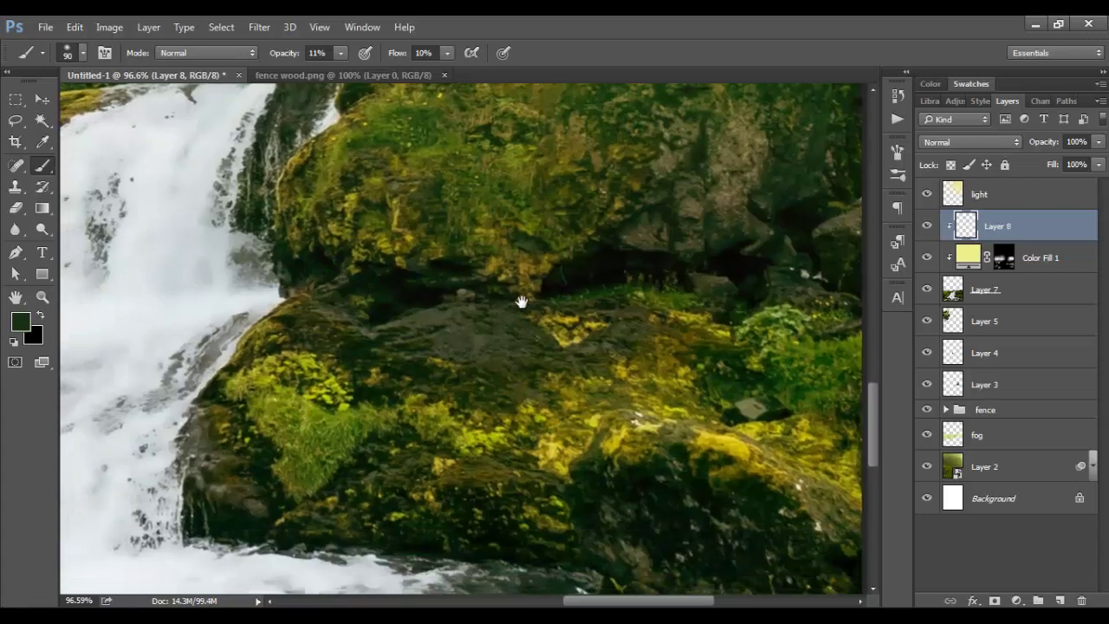
alt+click(649, 418)
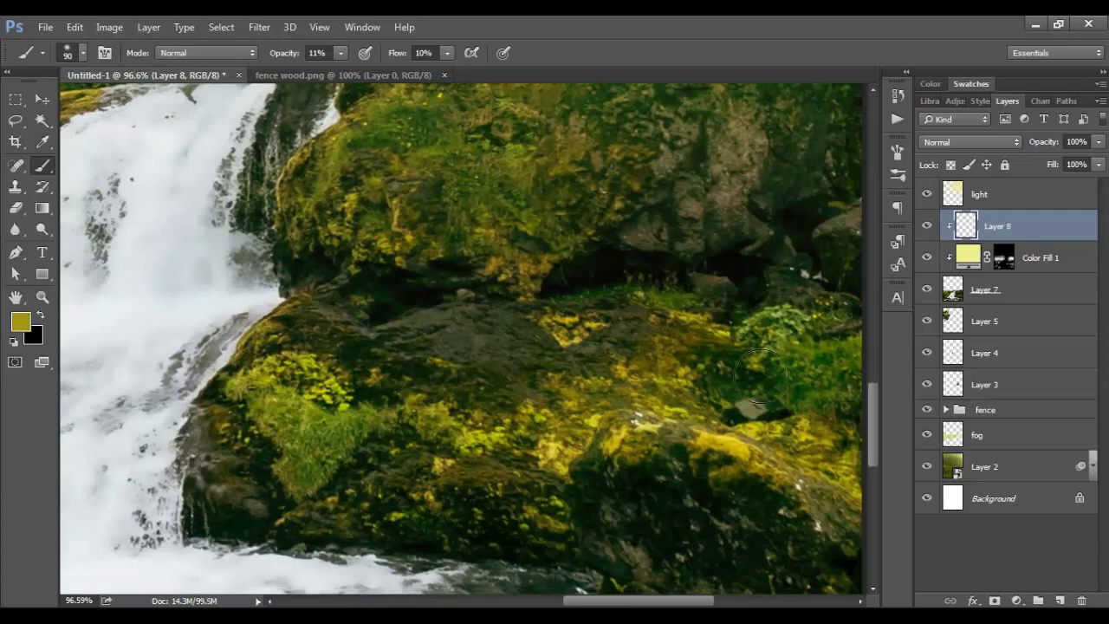
alt+click(408, 451)
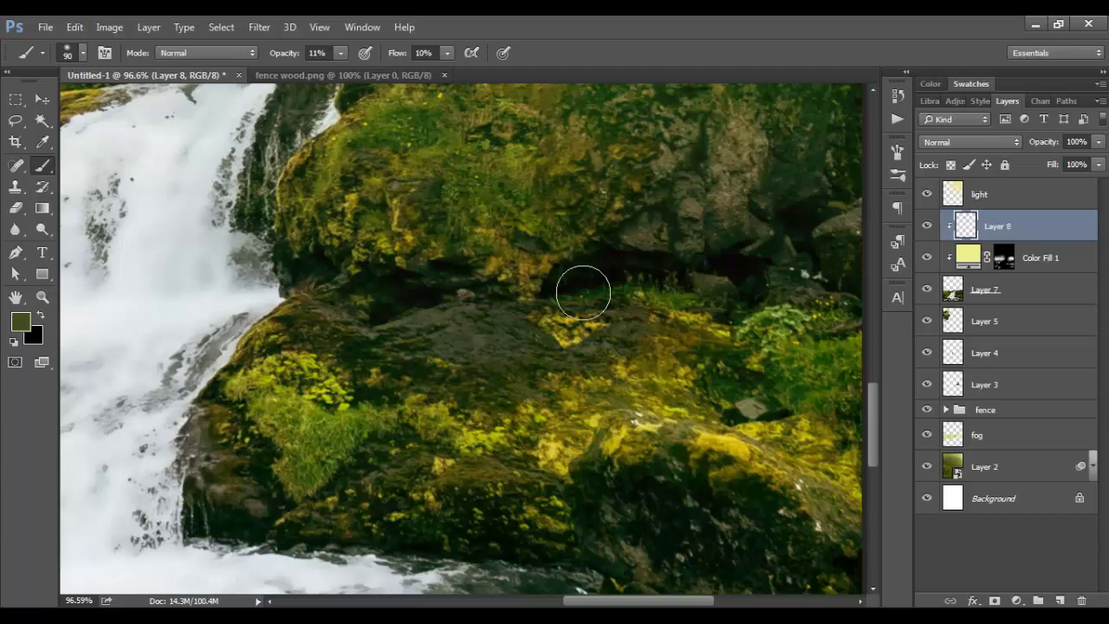
- Shade the lower waterfall rocks and moss with sampled greens, olives and browns
scroll(546, 368, down, 5)
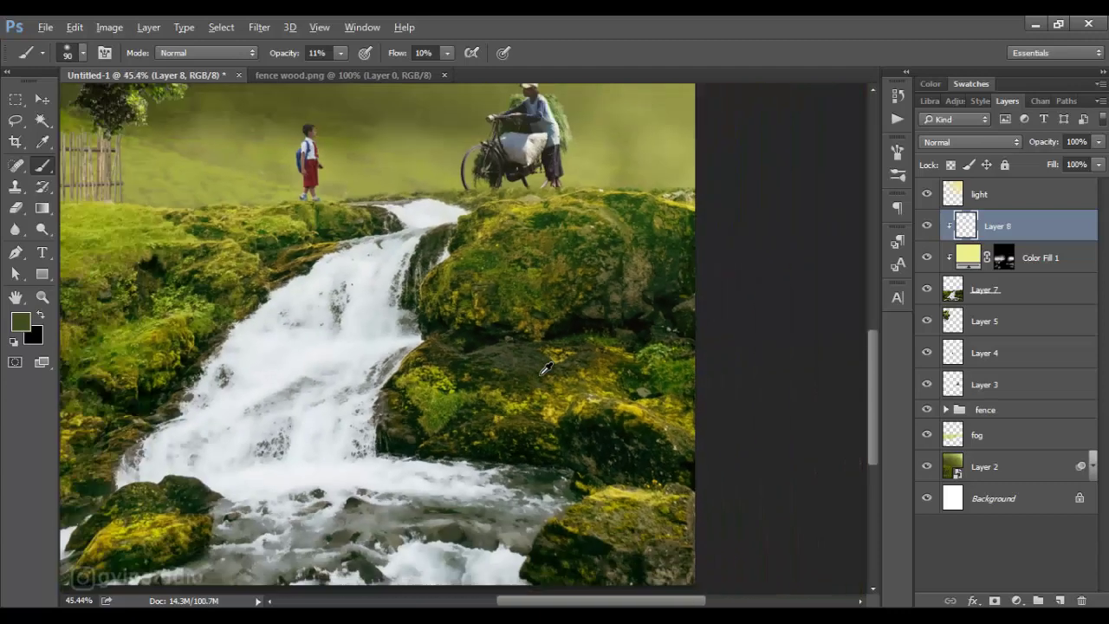
drag(590, 431, 586, 382)
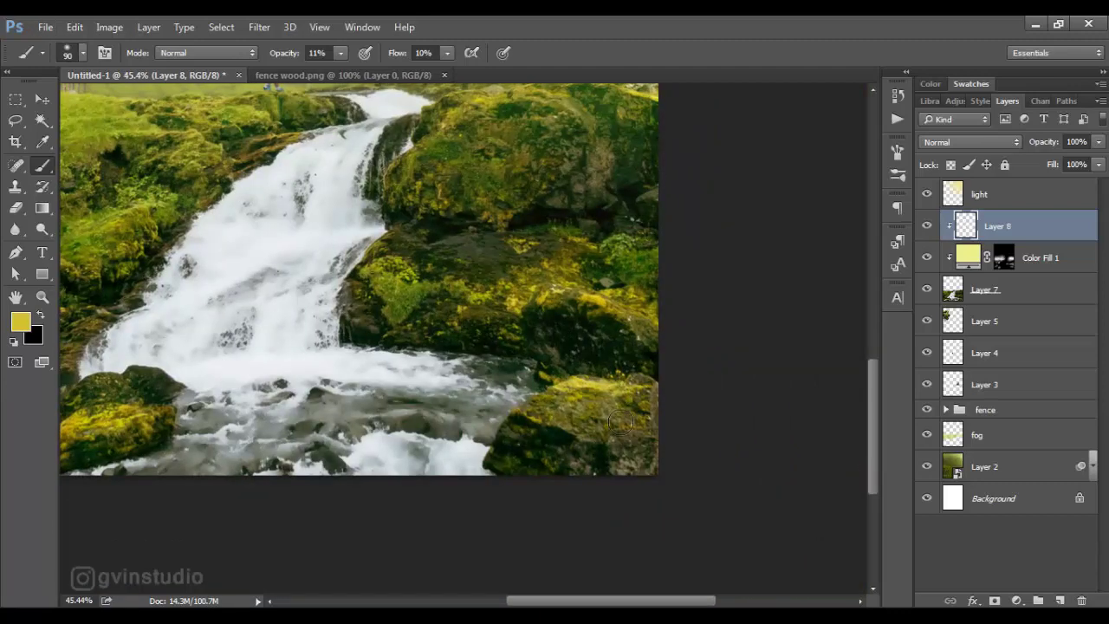
alt+click(528, 442)
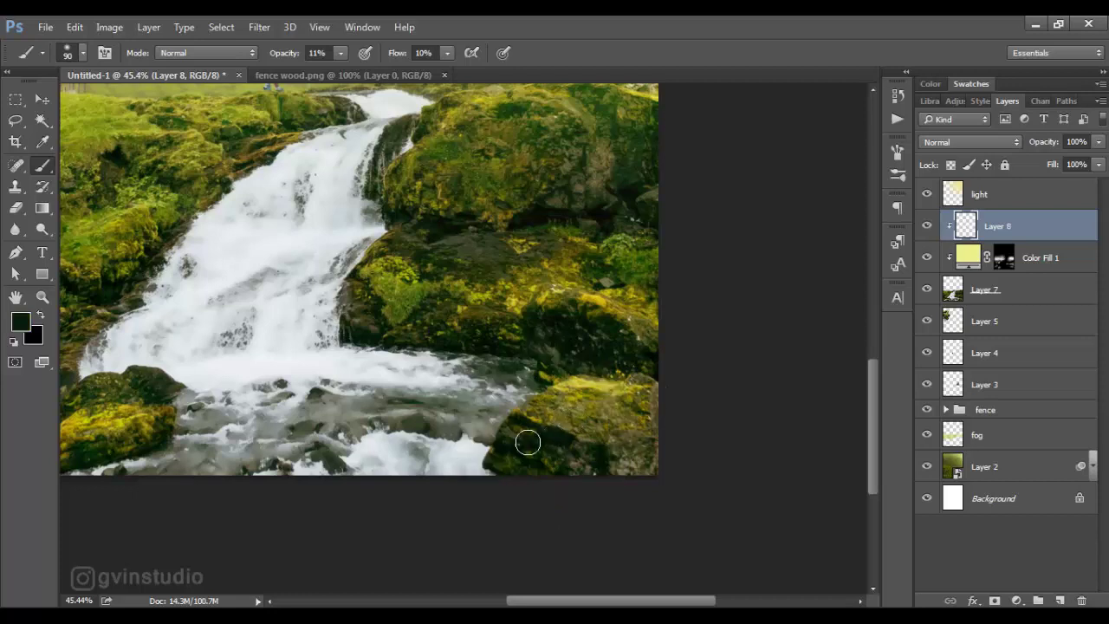
drag(522, 461, 800, 447)
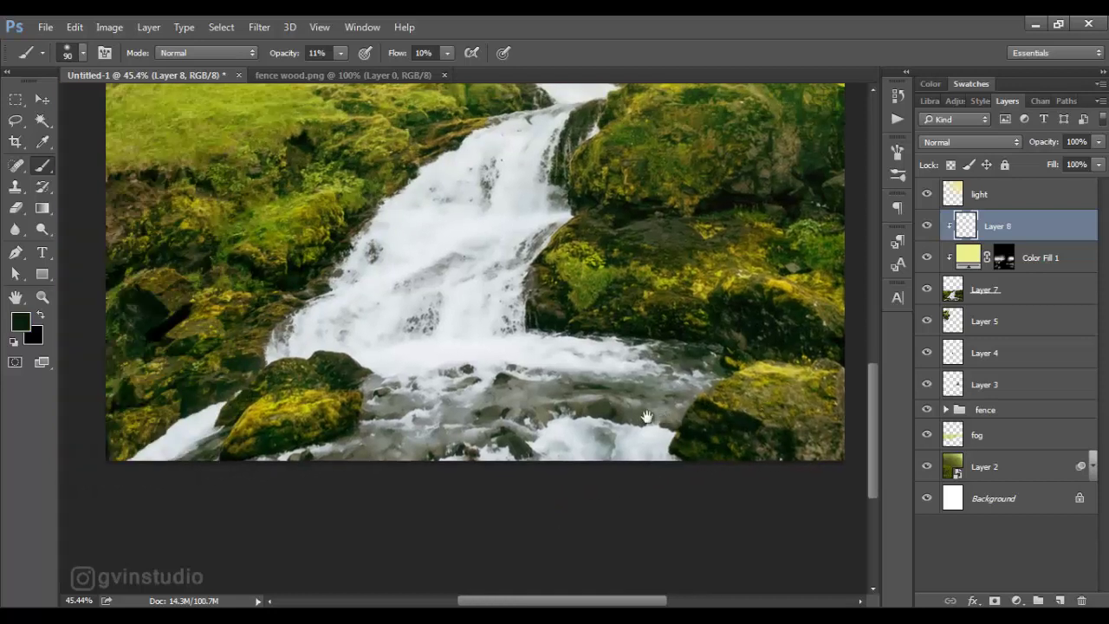
alt+click(373, 414)
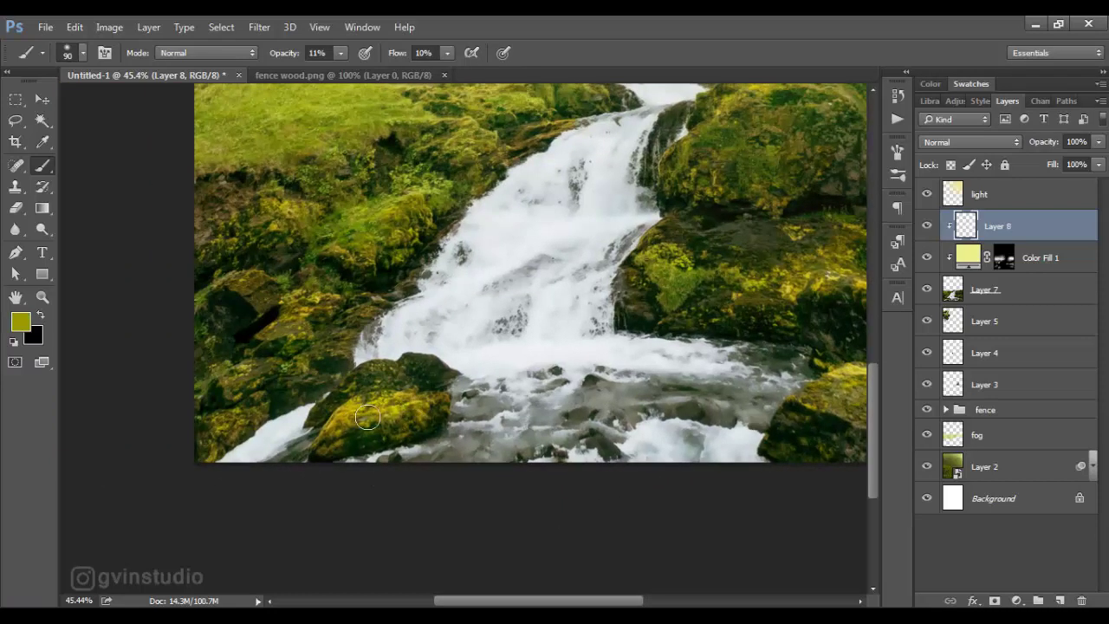
alt+click(388, 371)
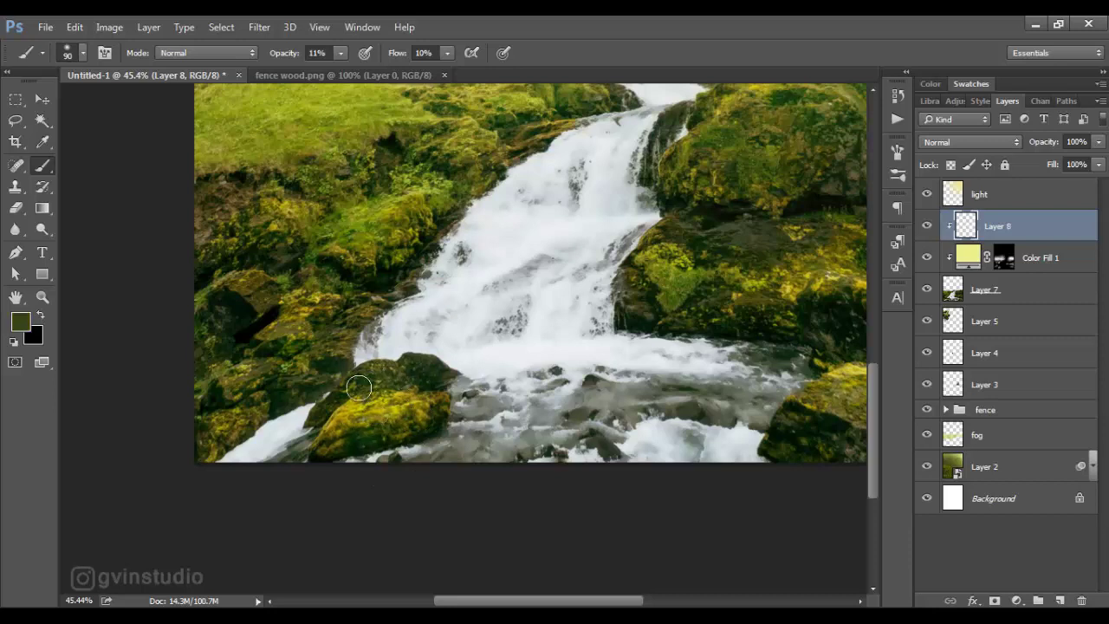
drag(396, 377, 417, 410)
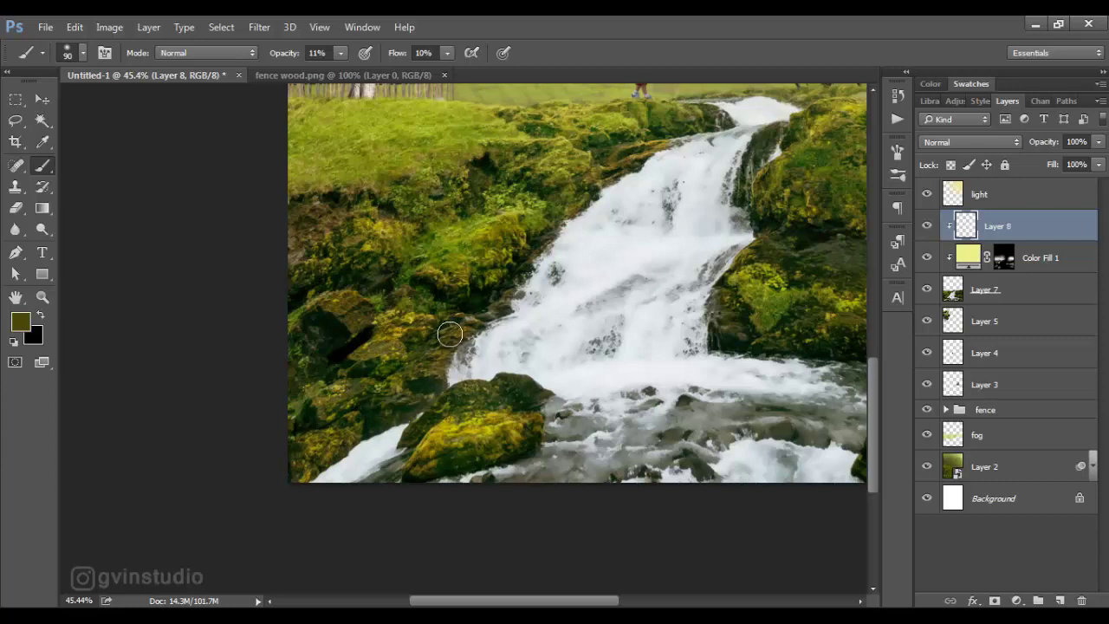
alt+click(499, 255)
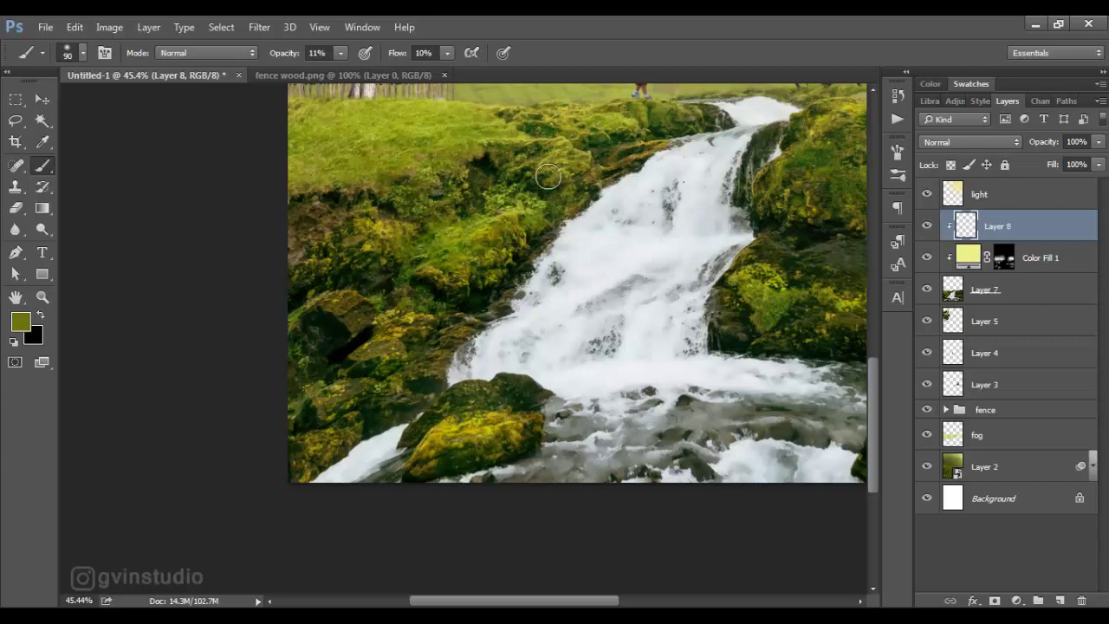
alt+click(487, 222)
alt+click(325, 222)
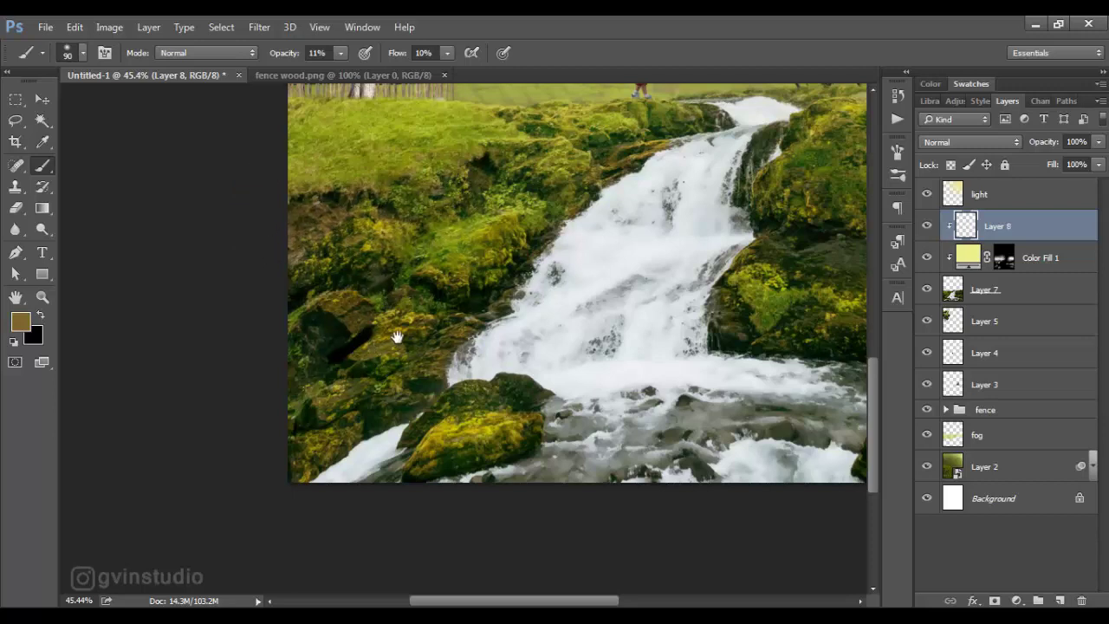
- Tint the left bank grass yellow-green, then fit the whole composite in the window
drag(396, 337, 349, 391)
alt+click(505, 211)
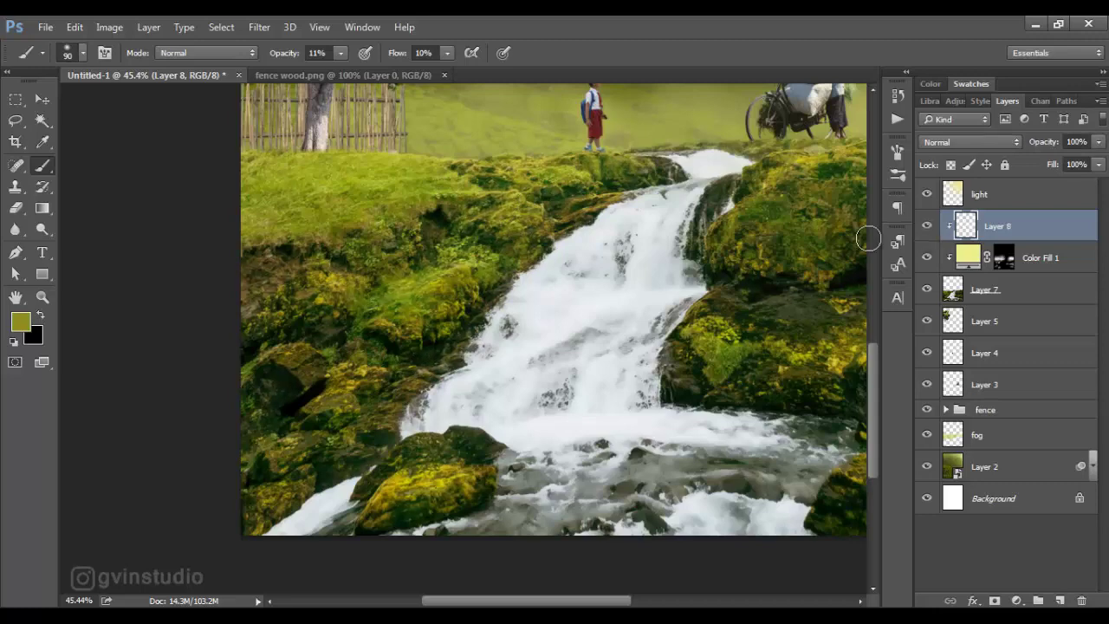
alt+click(398, 159)
key(ctrl+0)
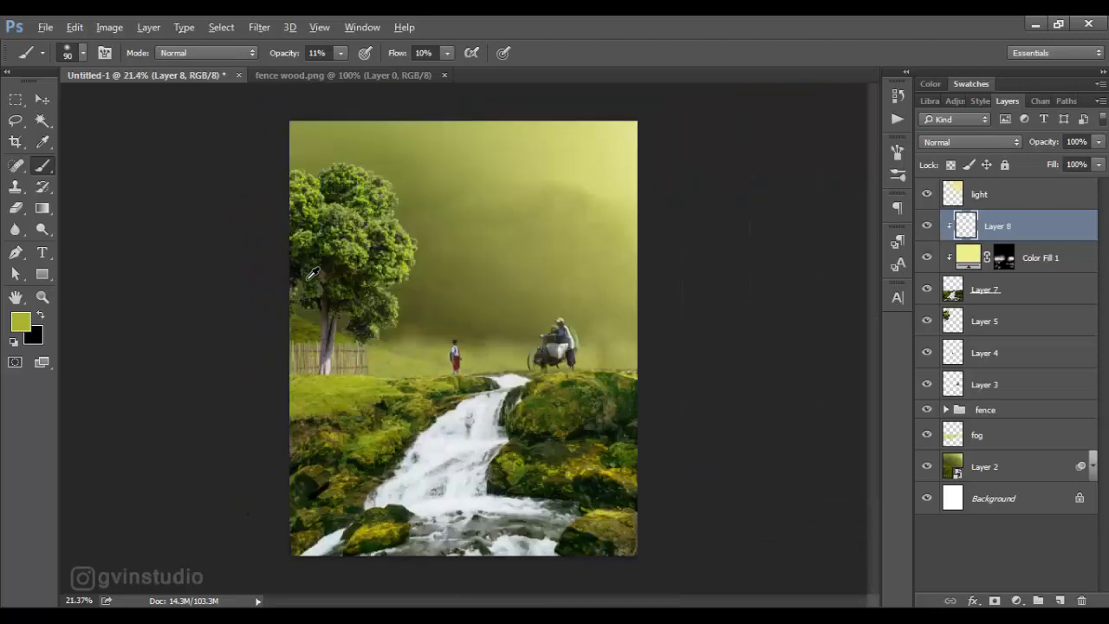
- Show Layer 8 and group it with Color Fill 1 and Layer 6
click(927, 228)
shift+click(996, 290)
key(ctrl+g)
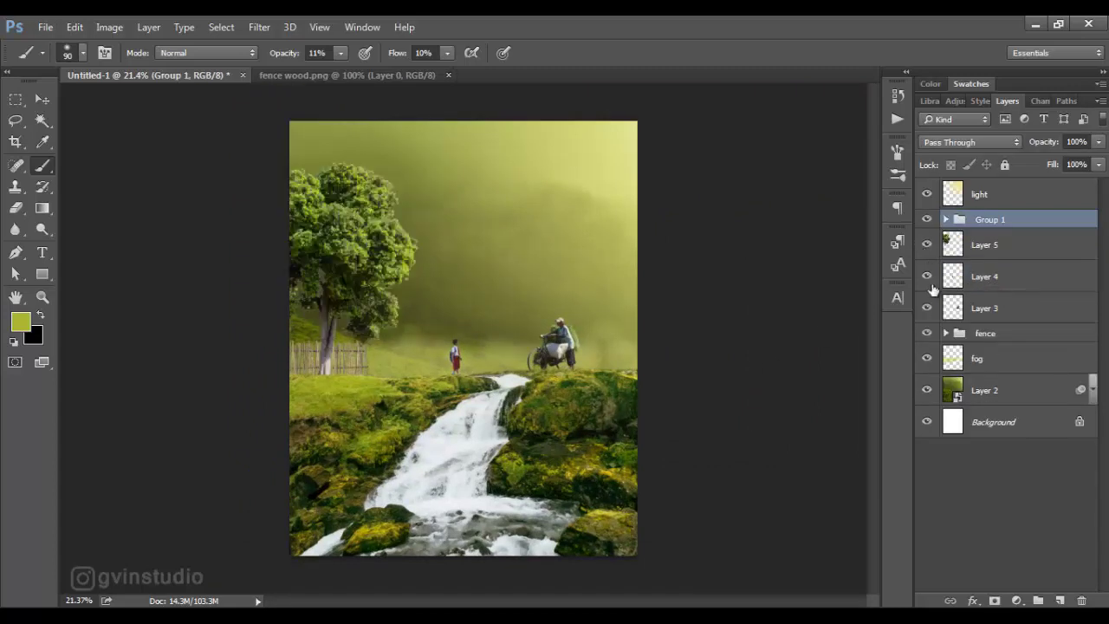
- Add an Exposure adjustment clipped to the cyclist's Layer 3
click(990, 312)
click(1016, 600)
click(991, 356)
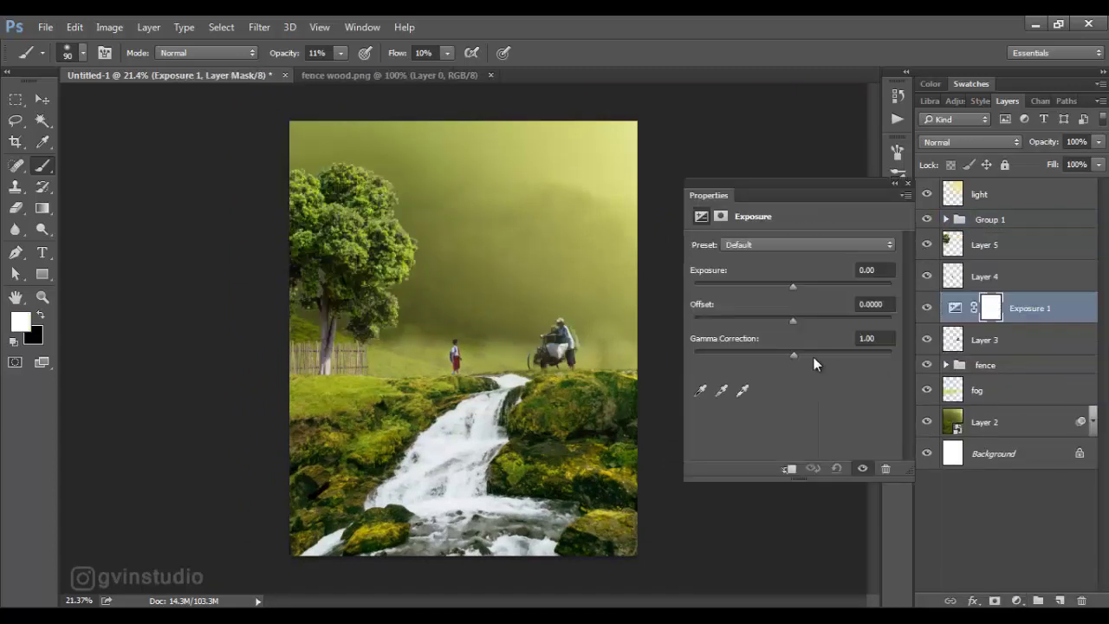
click(788, 468)
click(894, 183)
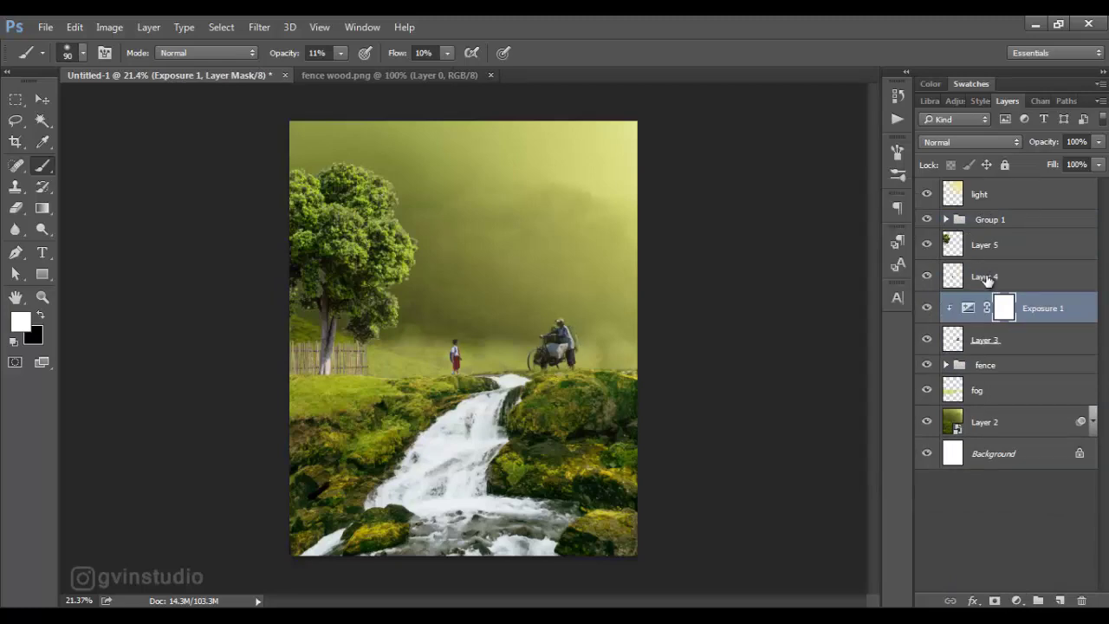
- Mask the Exposure off the grass bundle with a 40 px black brush, then add Color Balance
scroll(541, 325, up, 1)
scroll(624, 371, up, 5)
scroll(587, 329, up, 3)
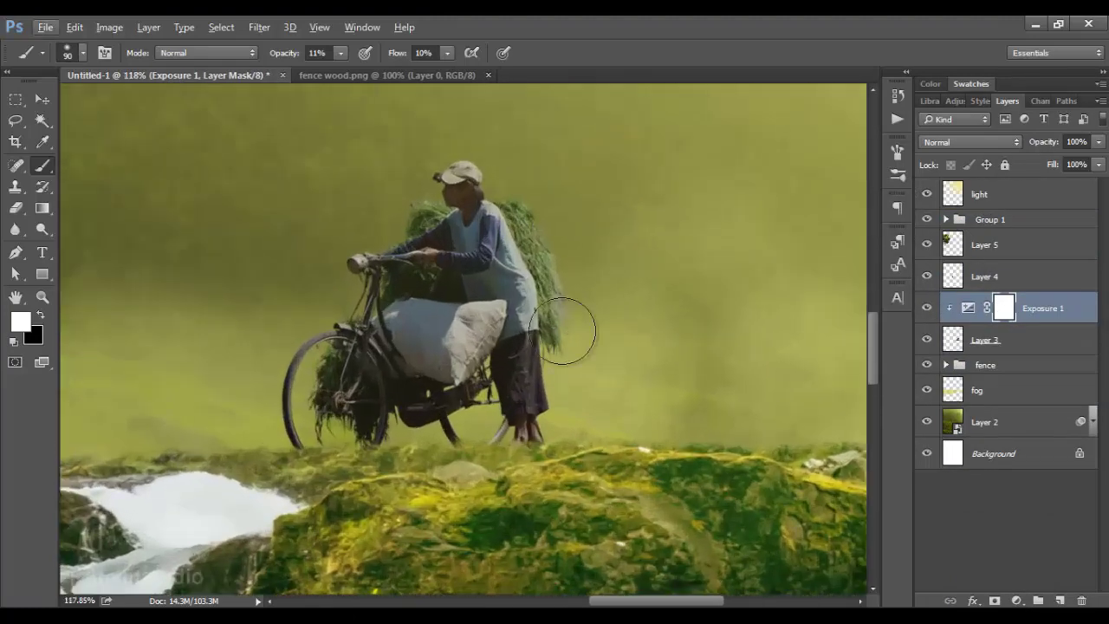
key(x)
key(0)
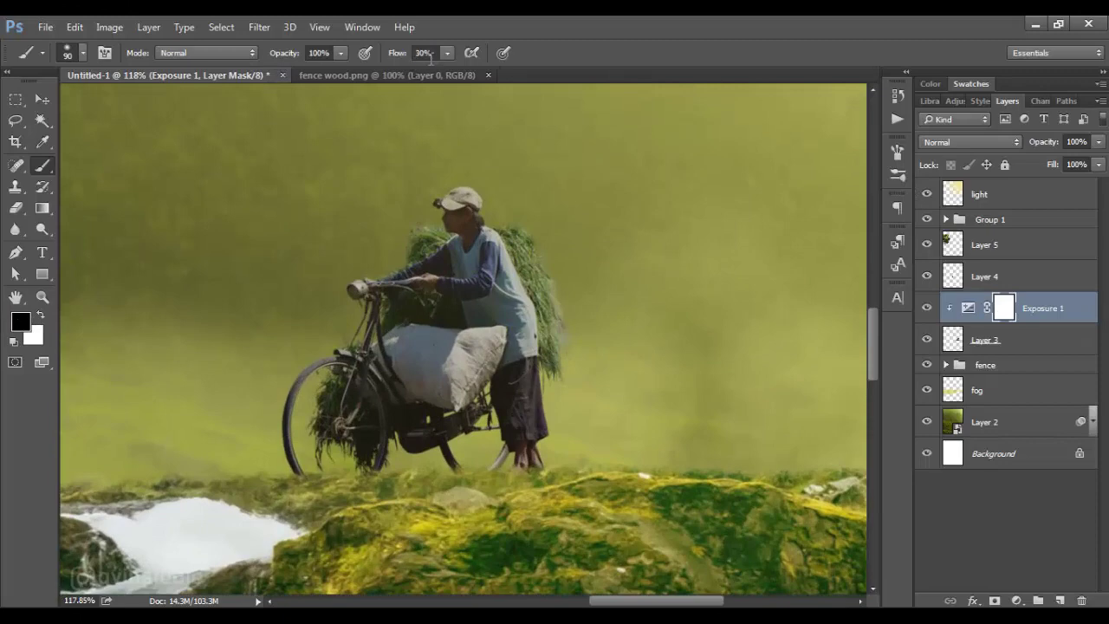
key(bracketleft)
key(bracketleft)
key(bracketleft)
key(bracketleft)
key(bracketleft)
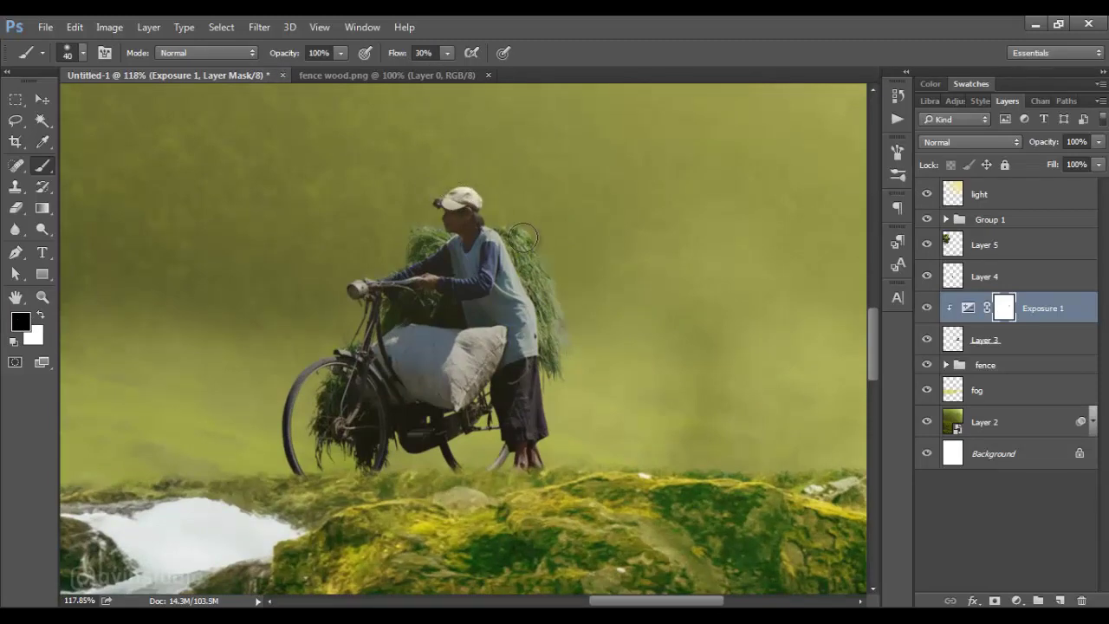
drag(537, 251, 544, 368)
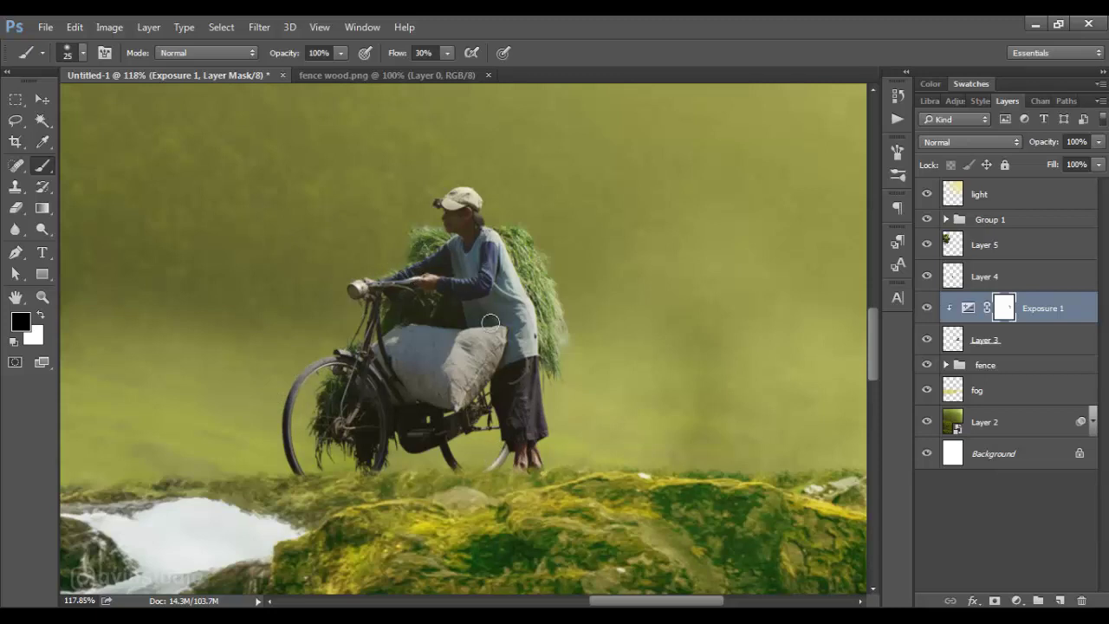
click(927, 309)
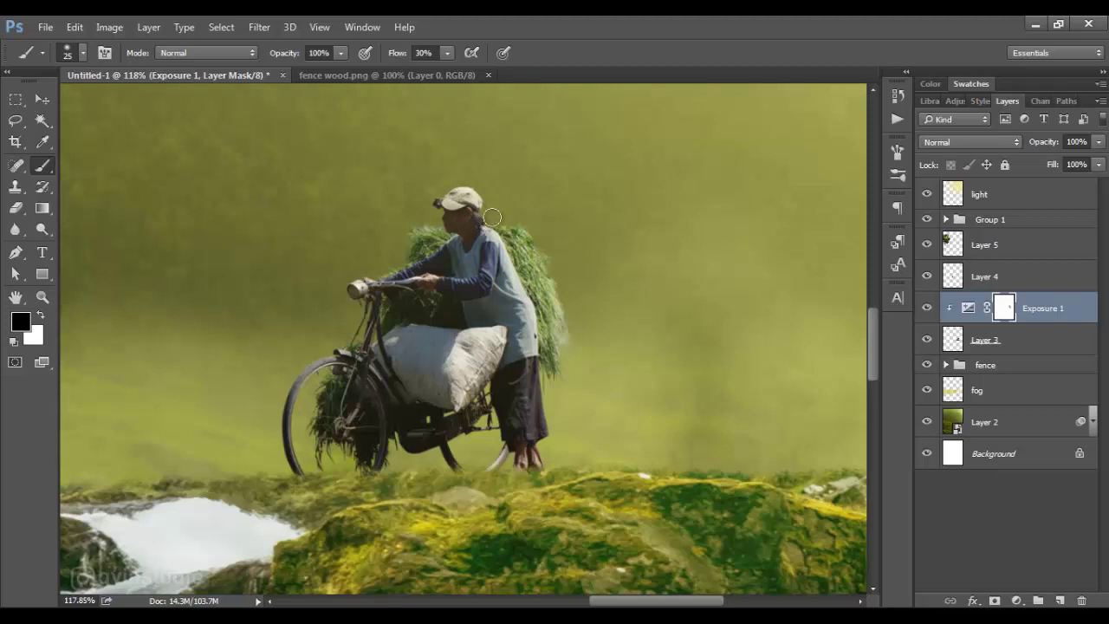
click(1018, 601)
click(997, 439)
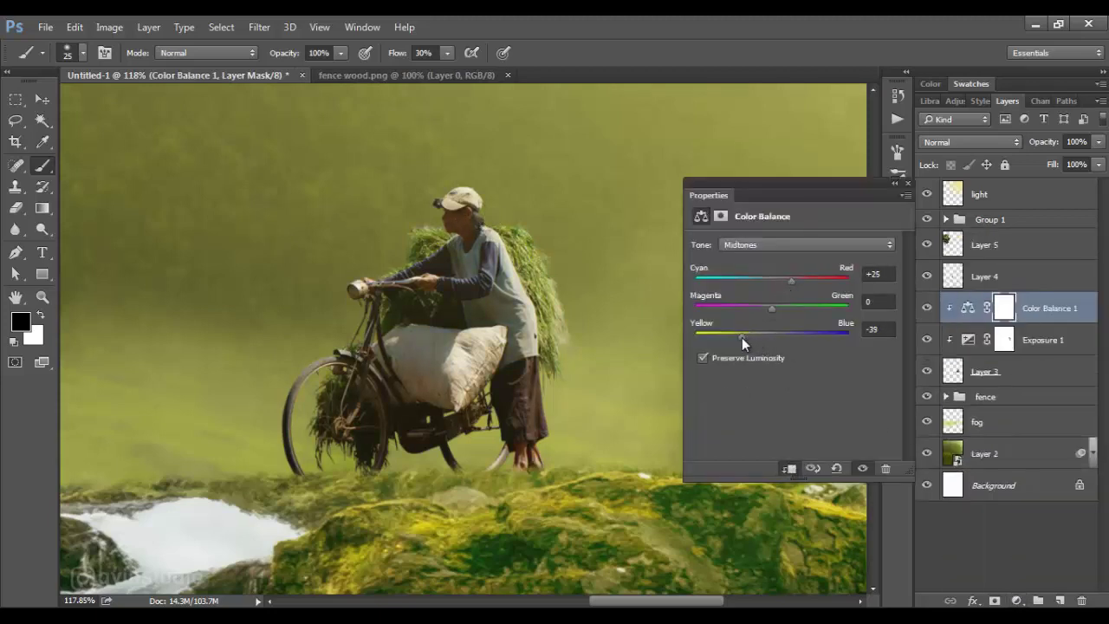
- Finish the Color Balance with midtones at Cyan-Red +25 and Yellow-Blue −39
click(907, 183)
scroll(688, 227, down, 2)
scroll(658, 269, down, 3)
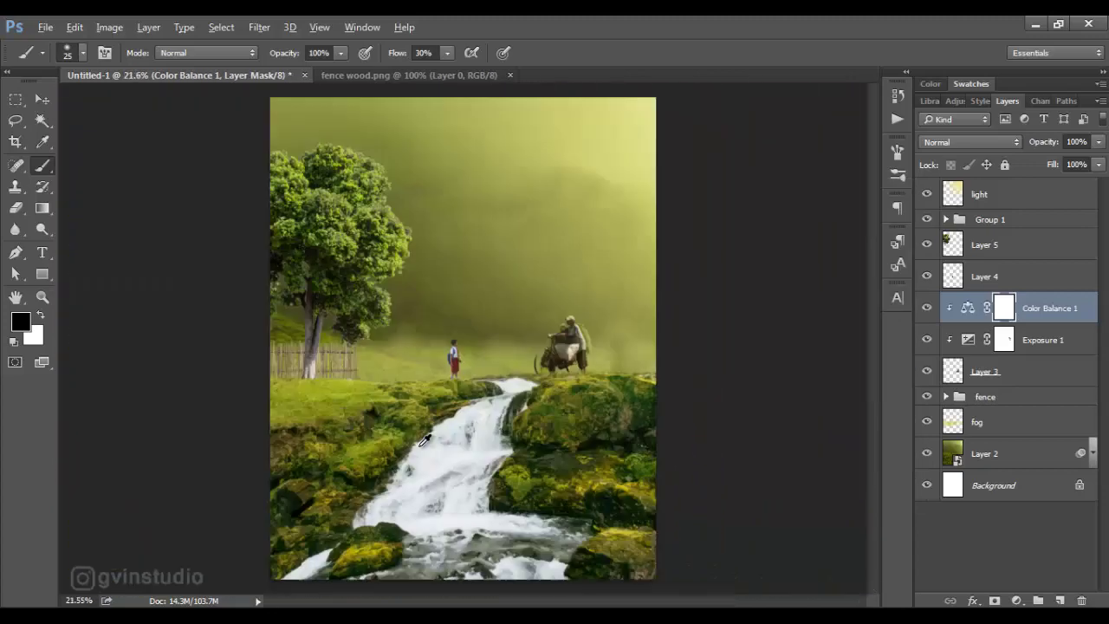
scroll(624, 312, up, 1)
scroll(611, 333, up, 3)
scroll(612, 333, up, 3)
scroll(604, 330, up, 1)
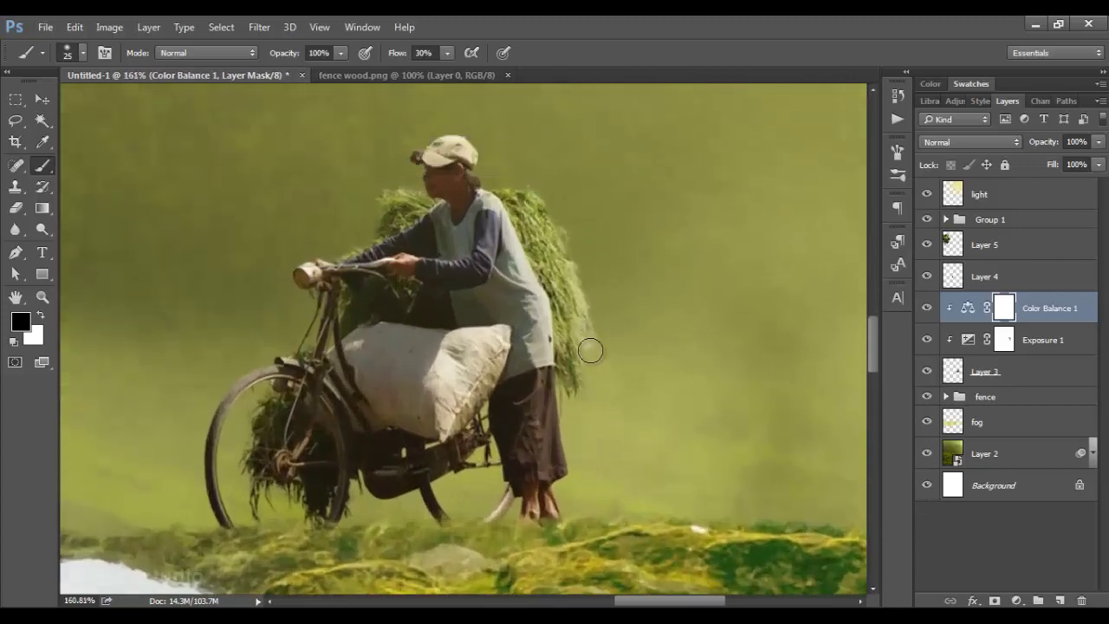
- Add a Brightness/Contrast adjustment at Brightness 35 with an inverted, hidden mask
click(1016, 600)
click(989, 299)
drag(793, 285, 831, 282)
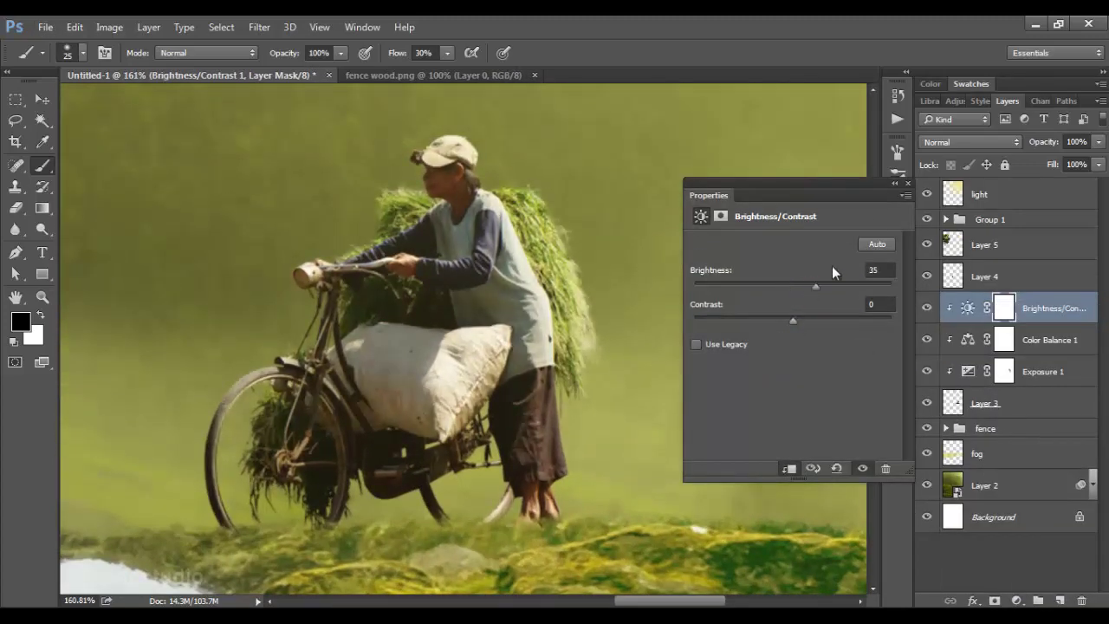
click(1004, 311)
key(ctrl+i)
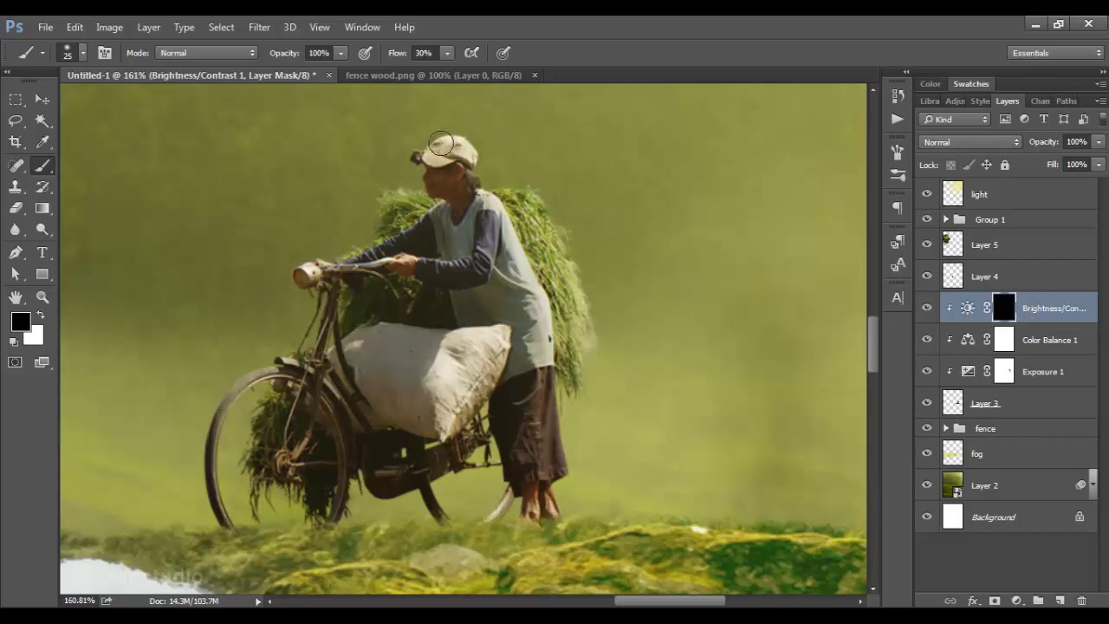
- Paint white along the grass bundle, handlebar, front wheel and trouser edge
key(x)
mouse_move(439, 145)
mouse_down()
mouse_move(562, 393)
mouse_move(528, 257)
mouse_move(482, 257)
mouse_up()
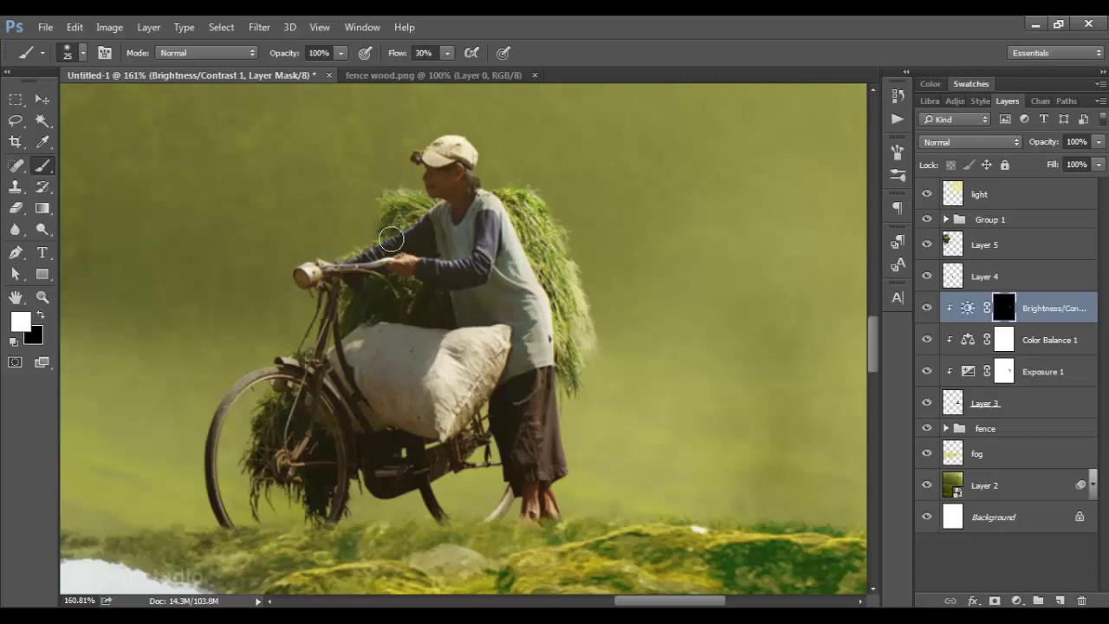
mouse_move(391, 240)
mouse_down()
mouse_move(395, 195)
mouse_move(304, 265)
mouse_move(308, 322)
mouse_move(250, 372)
mouse_up()
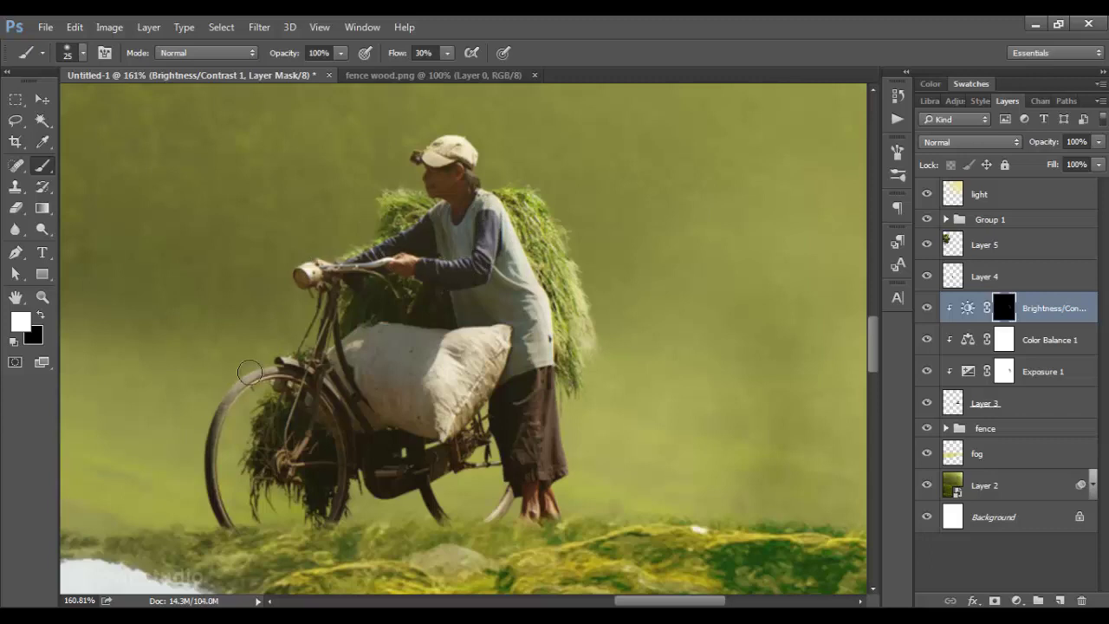
drag(507, 498, 534, 406)
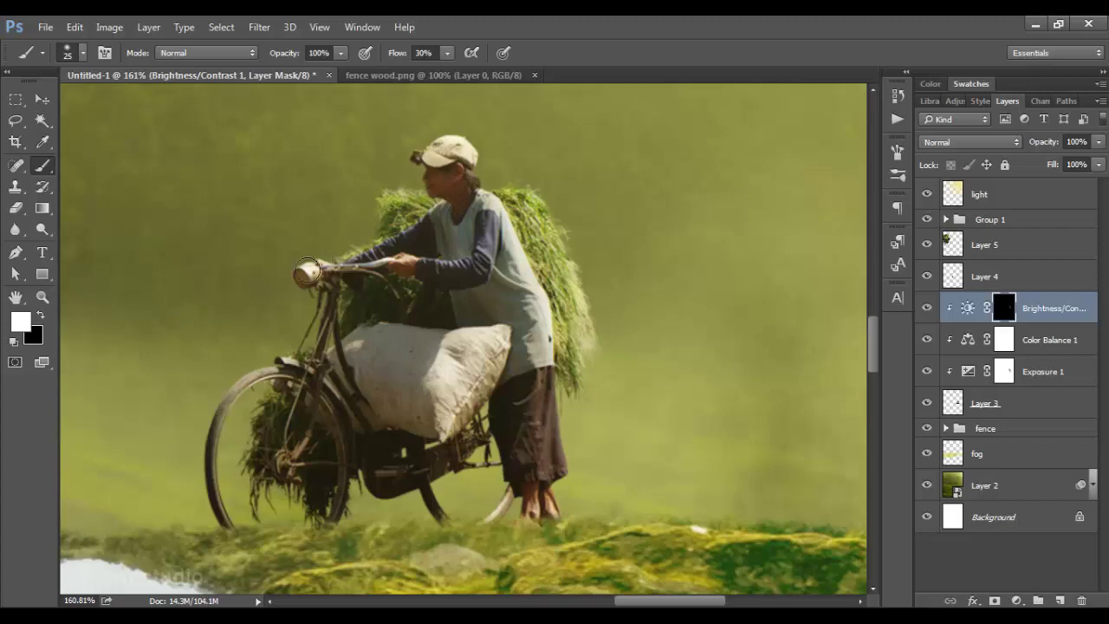
- Close the fence wood.png image
key(v)
scroll(374, 317, down, 5)
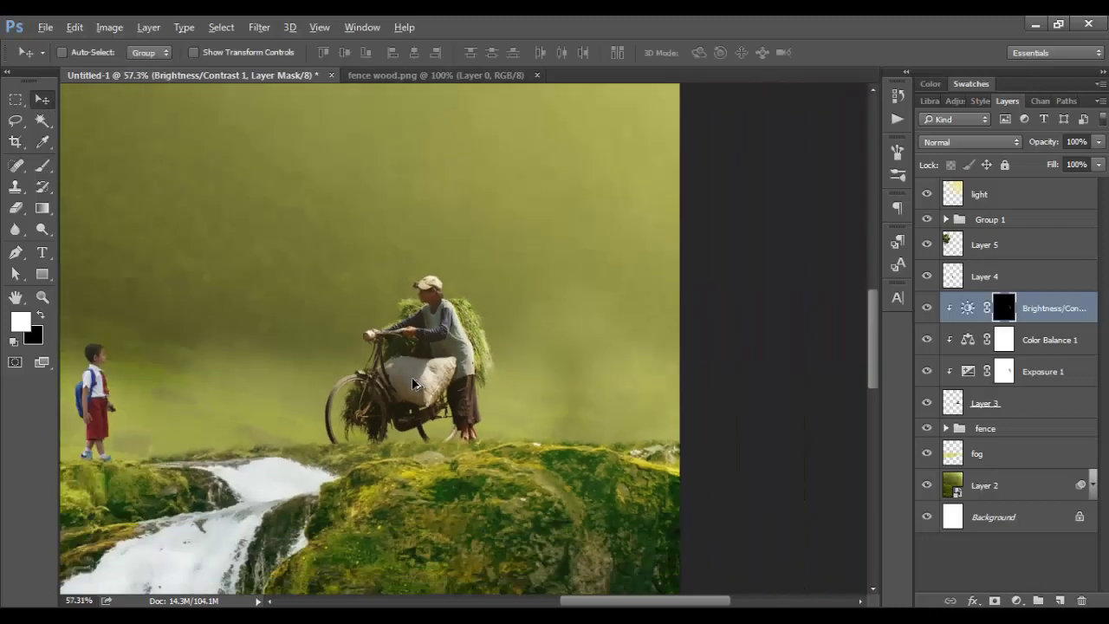
scroll(634, 358, up, 3)
scroll(635, 365, up, 1)
click(537, 75)
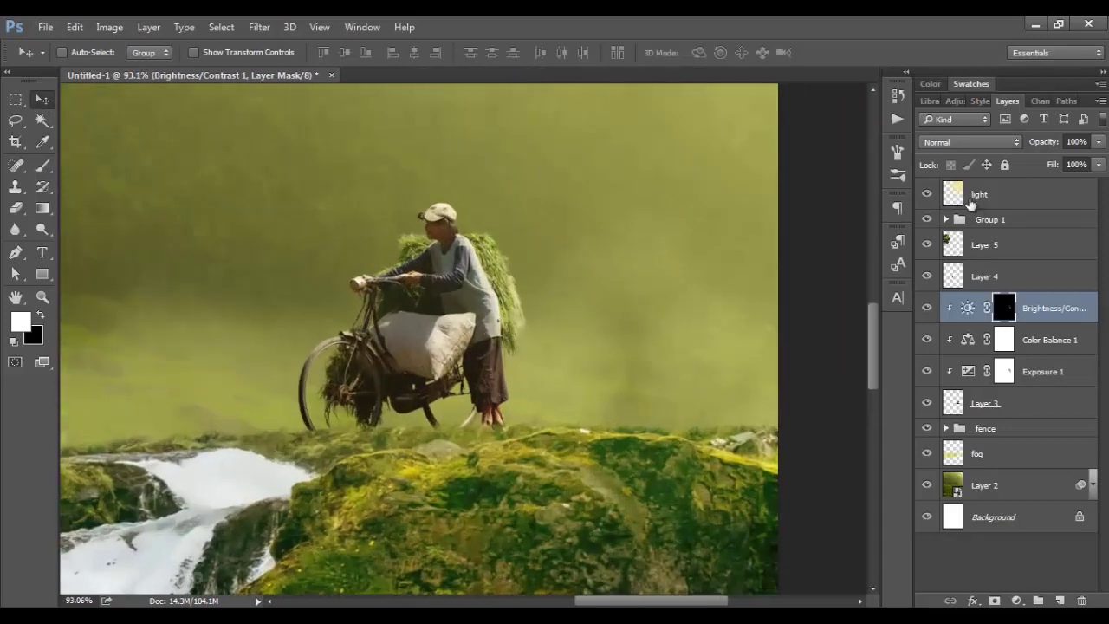
- Set the light layer's opacity to 54%
click(997, 194)
click(1047, 144)
text(54)
key(Return)
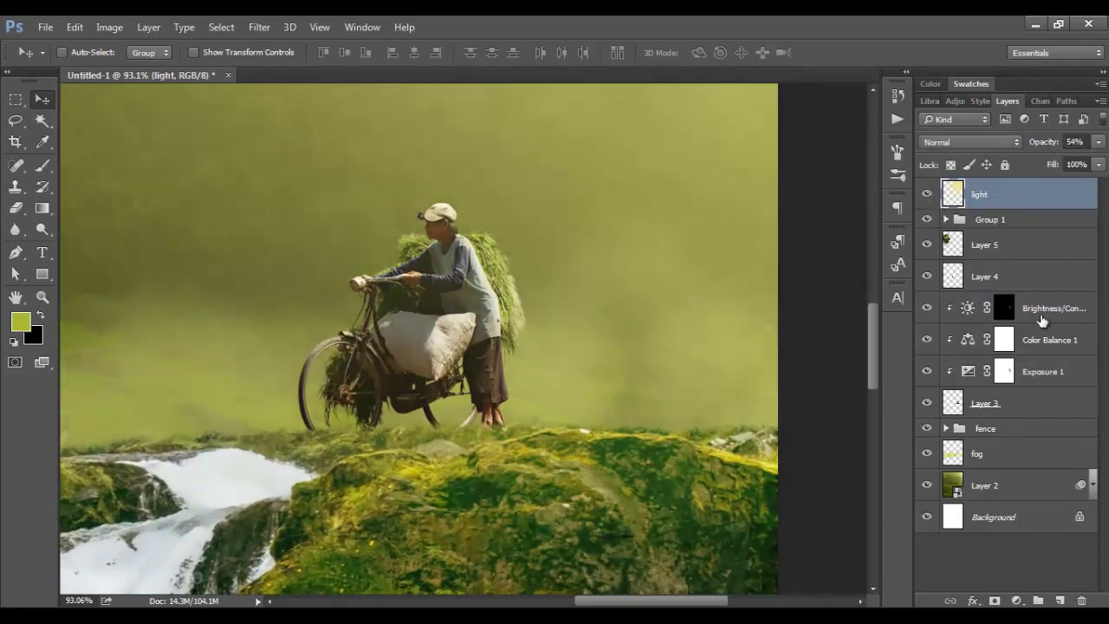
click(1043, 321)
- Add a lighter yellow Solid Color fill in Soft Light, clipped to the cyclist
click(1016, 600)
click(980, 247)
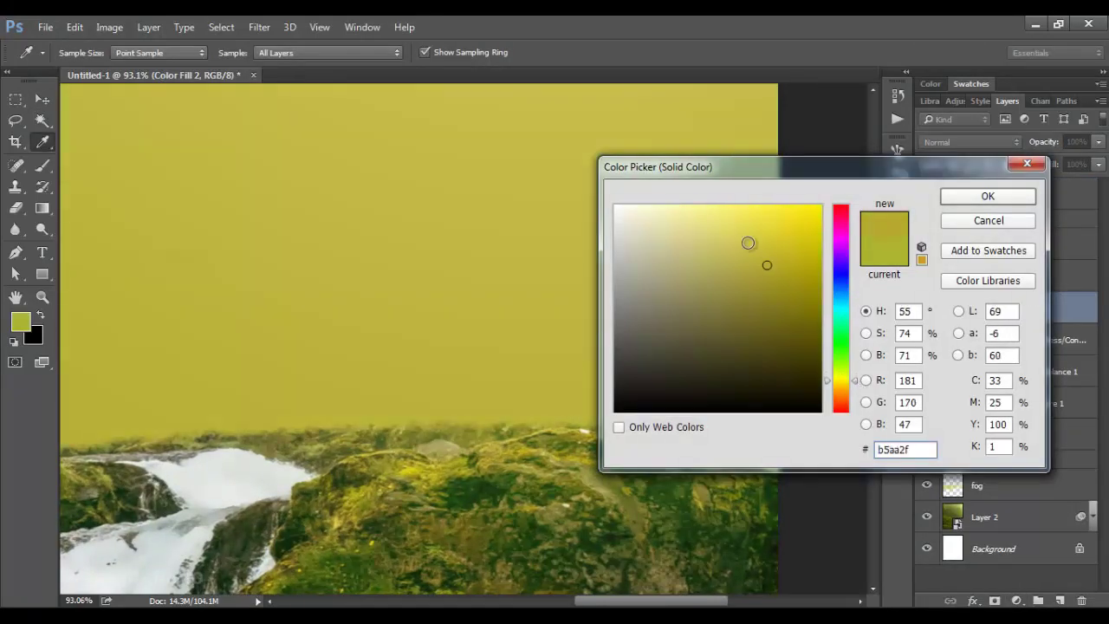
click(726, 223)
click(988, 196)
click(971, 142)
click(953, 308)
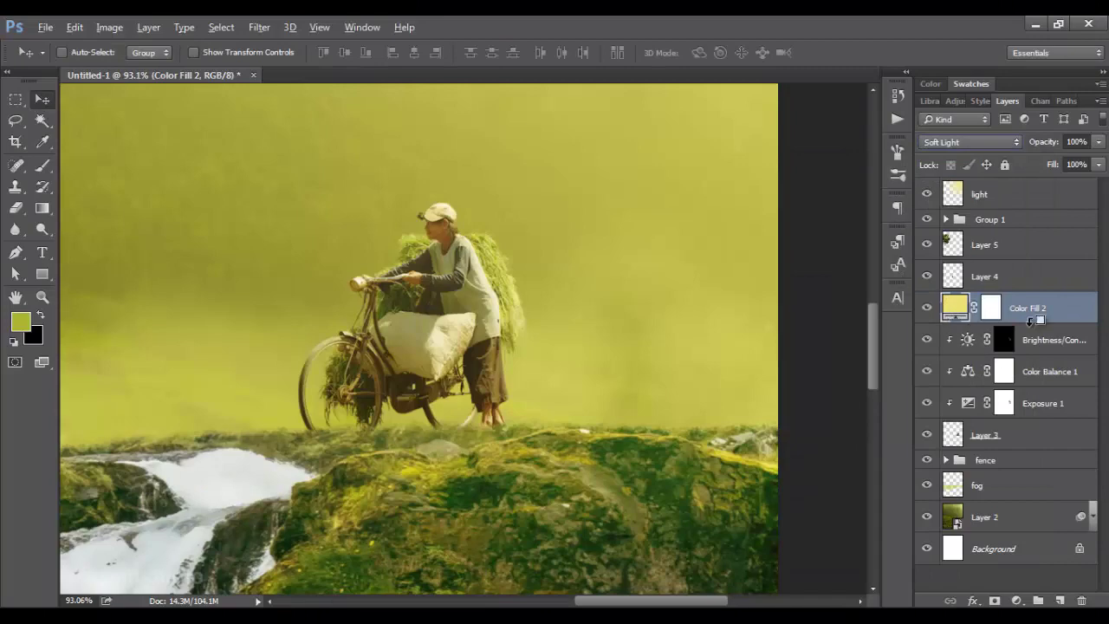
alt+click(1030, 321)
- Invert the Color Fill 2 mask and ready a white brush at 38% flow
click(1003, 307)
key(d)
key(ctrl+i)
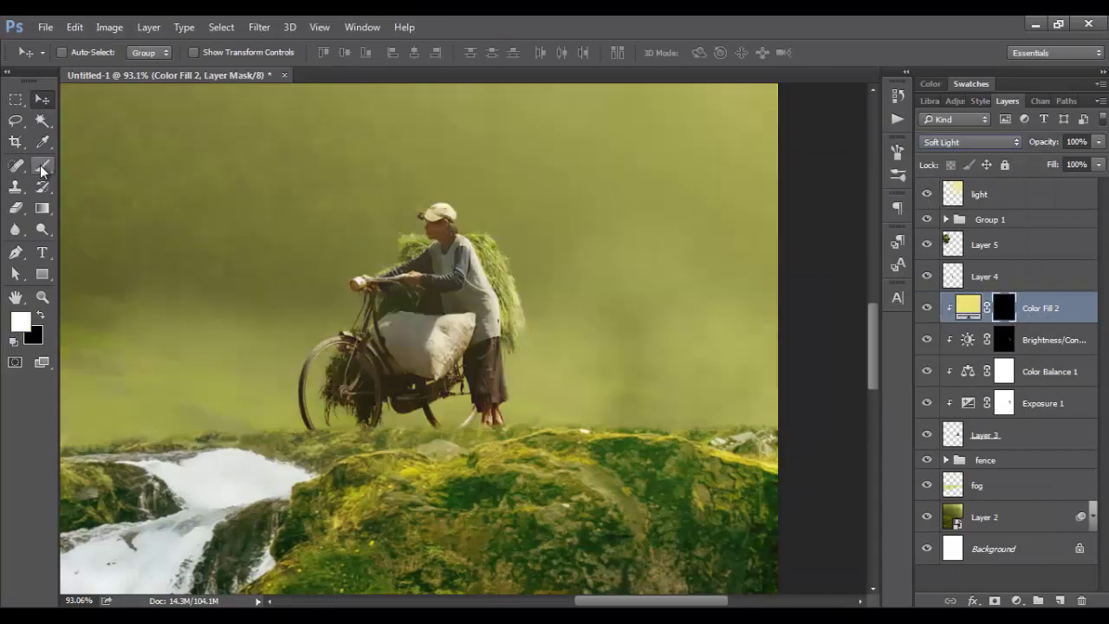
click(42, 167)
scroll(480, 212, up, 3)
scroll(479, 212, up, 2)
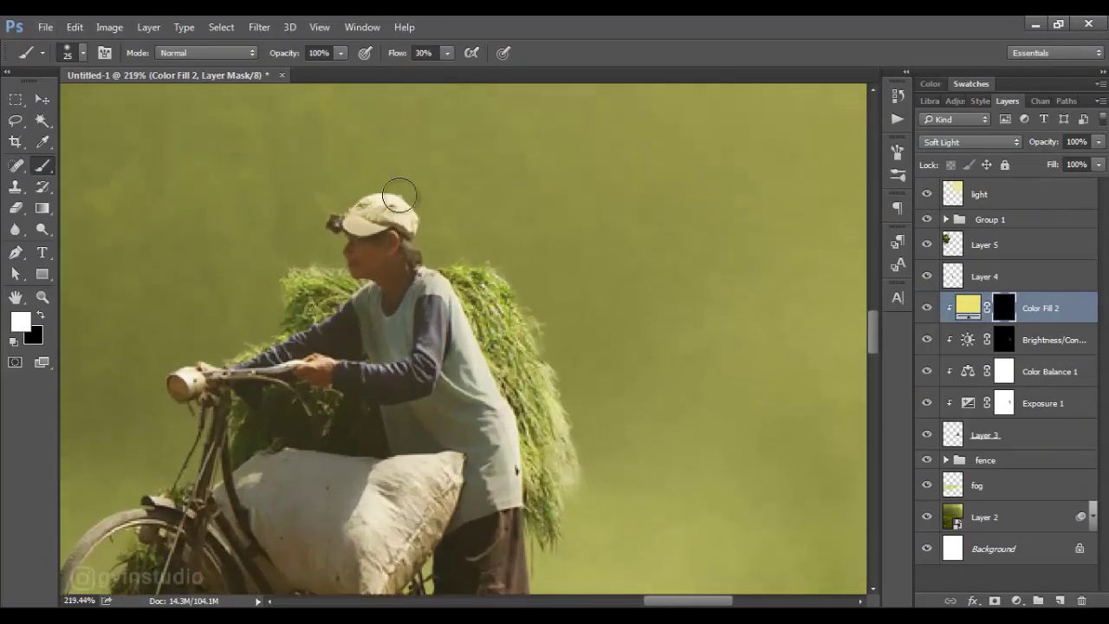
drag(396, 53, 403, 53)
- Paint the tint onto the cap, grass bundle edges and the man's arms
mouse_move(410, 175)
mouse_down()
mouse_move(430, 229)
mouse_move(479, 263)
mouse_move(568, 371)
mouse_move(581, 513)
mouse_up()
mouse_move(332, 291)
mouse_down()
mouse_move(344, 300)
mouse_move(178, 383)
mouse_up()
mouse_move(384, 367)
mouse_down()
mouse_move(424, 328)
mouse_move(348, 372)
mouse_up()
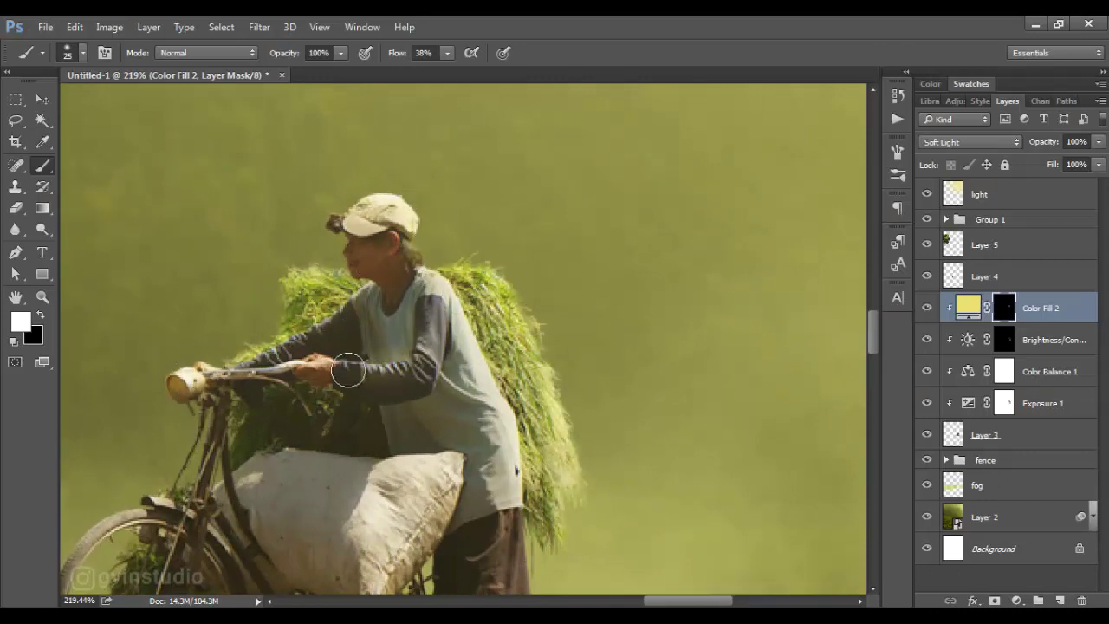
scroll(373, 373, down, 3)
scroll(433, 450, up, 3)
scroll(397, 369, up, 1)
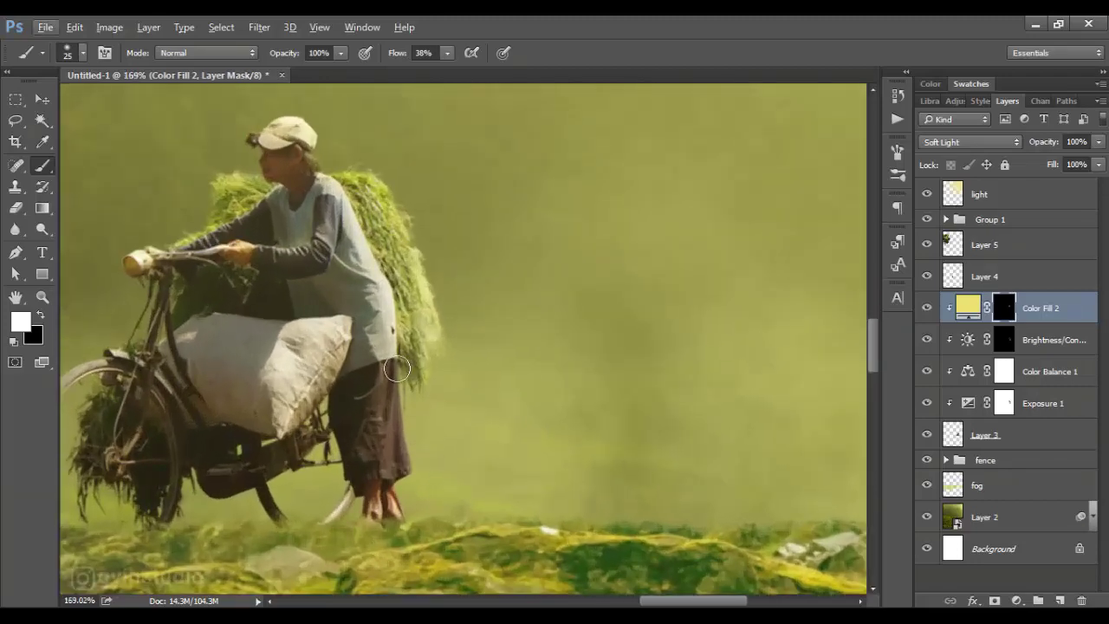
- At 31% flow, paint the tint up his back, sack and around the front wheel
drag(395, 57, 388, 57)
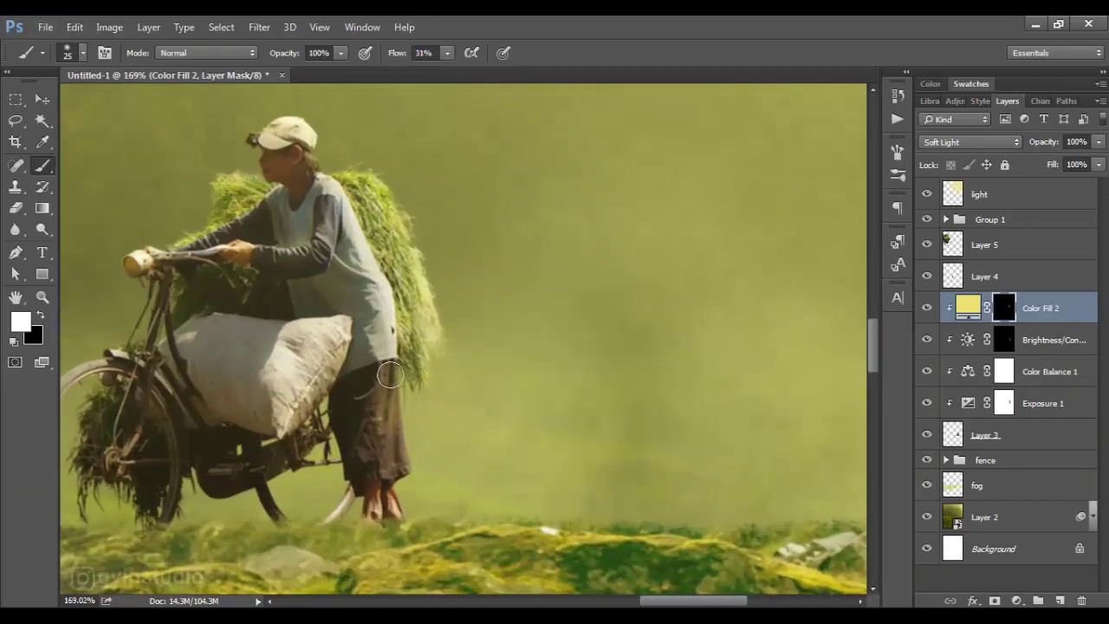
mouse_move(390, 374)
mouse_down()
mouse_move(376, 243)
mouse_move(383, 266)
mouse_move(307, 360)
mouse_move(305, 395)
mouse_move(344, 329)
mouse_up()
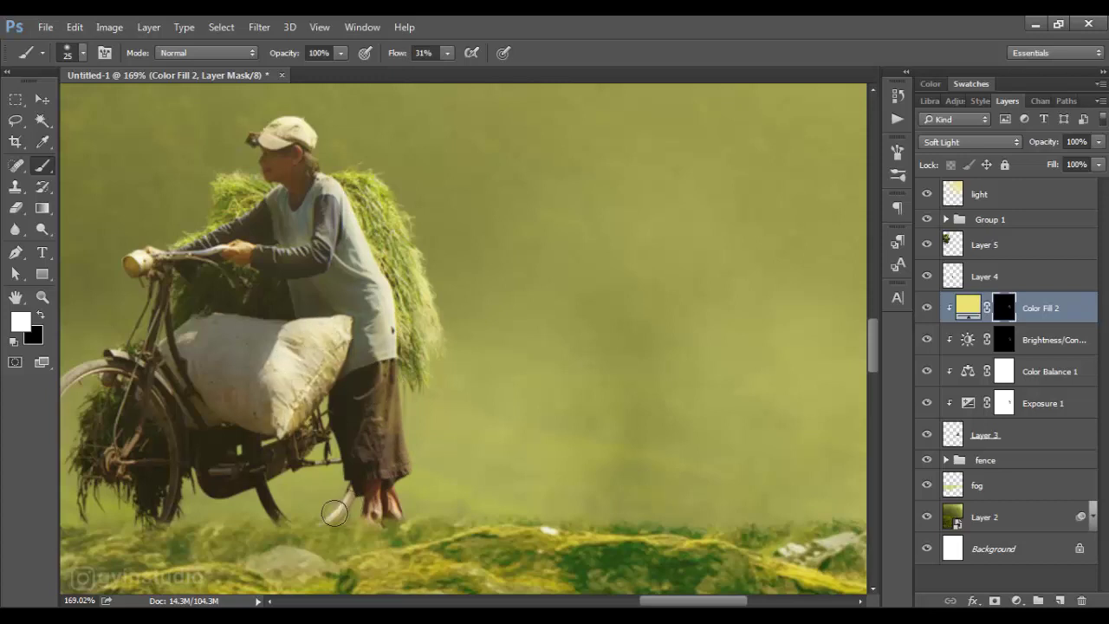
scroll(461, 476, left, 5)
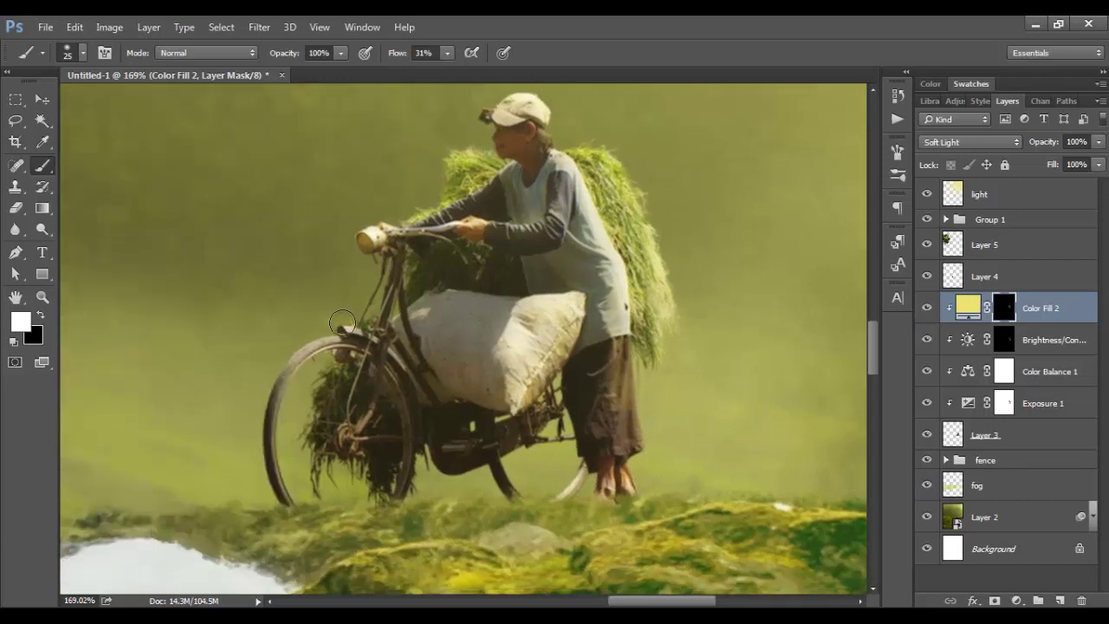
drag(342, 322, 340, 320)
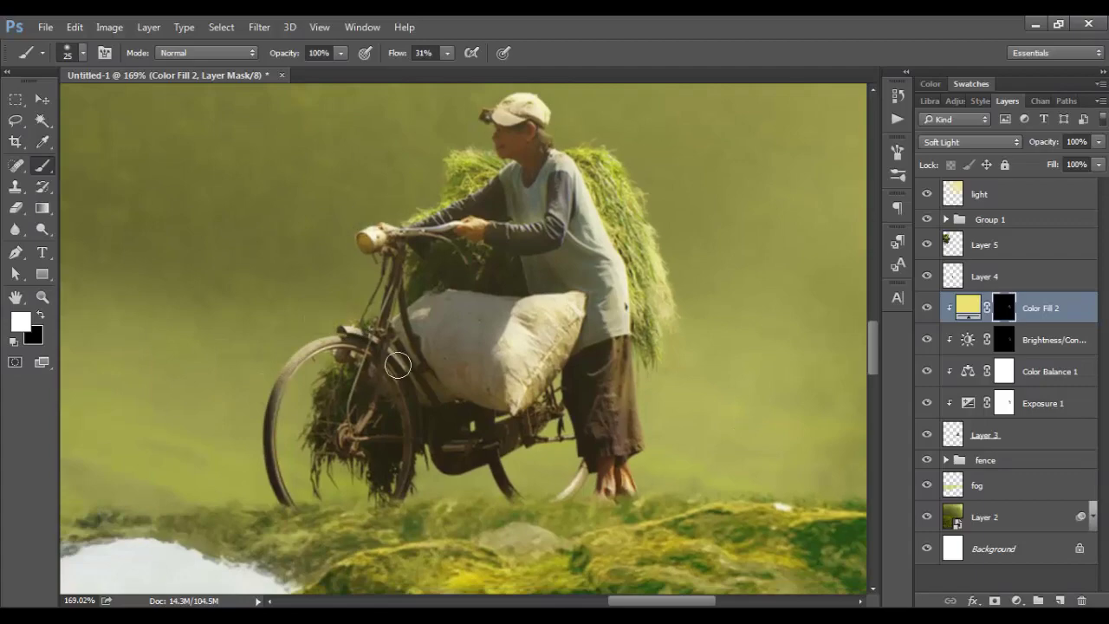
scroll(379, 213, down, 3)
scroll(520, 304, down, 3)
scroll(644, 370, up, 1)
scroll(643, 371, up, 3)
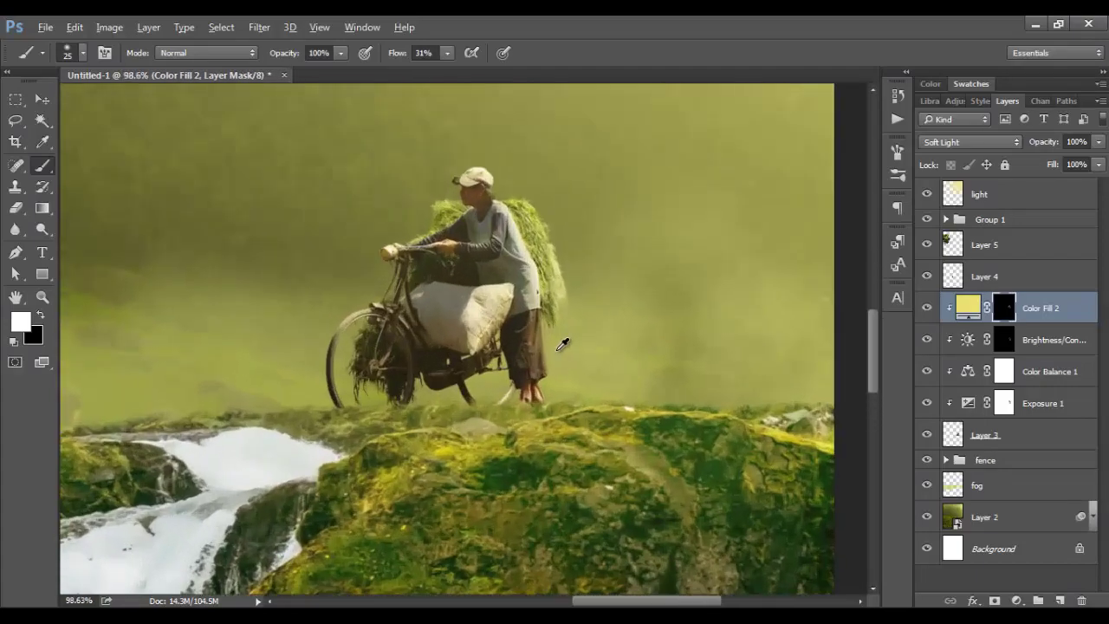
scroll(643, 371, up, 2)
- Create clipped Layer 9 above Color Fill 2 and set a small brush at 13% flow
alt+click(1059, 602)
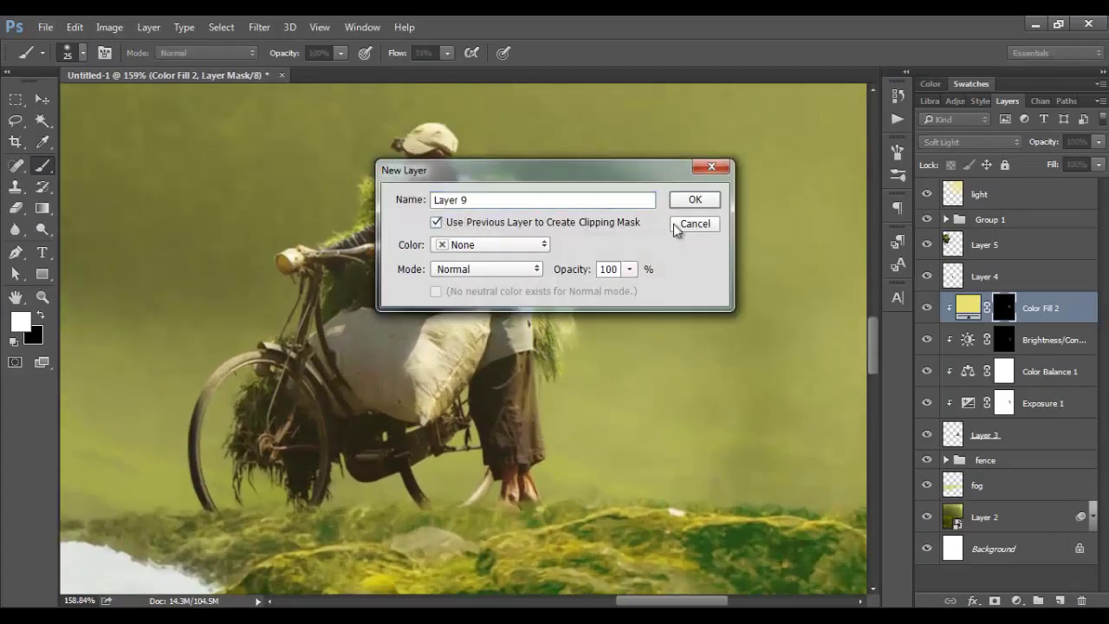
key(Return)
key(shift+1)
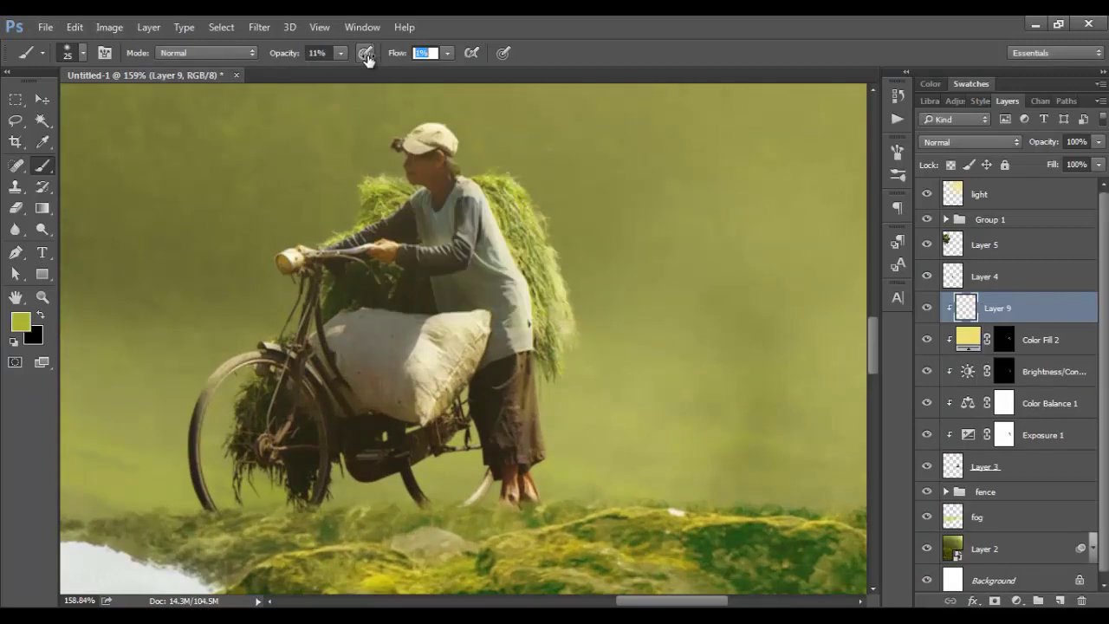
key(shift+5)
key(shift+1)
key(shift+3)
scroll(421, 165, up, 2)
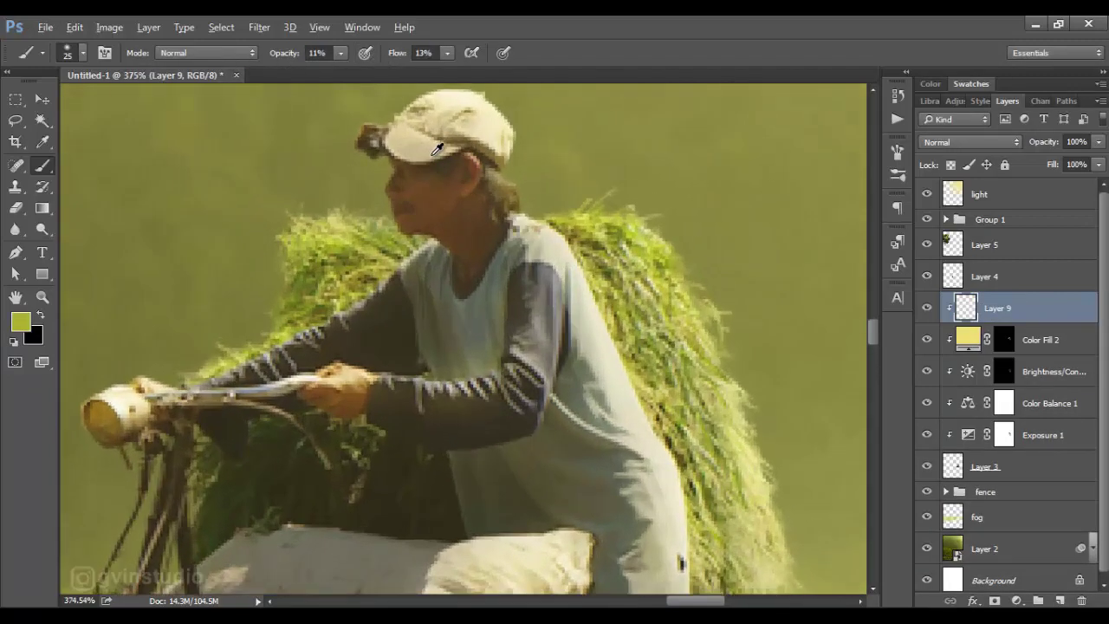
scroll(434, 156, up, 2)
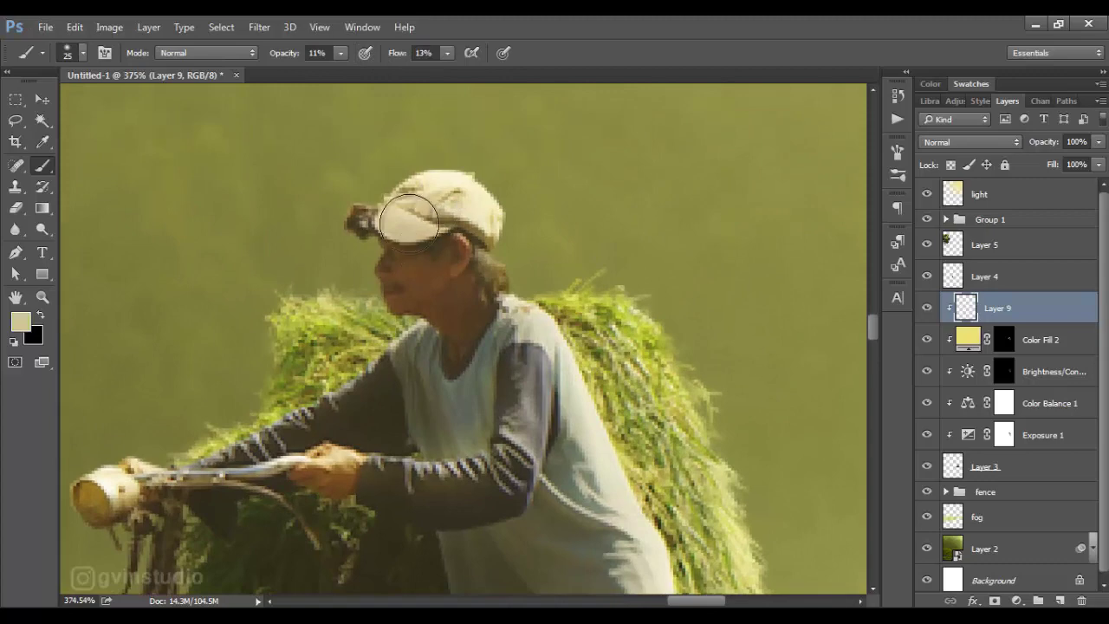
key(bracketleft)
key(bracketleft)
key(bracketleft)
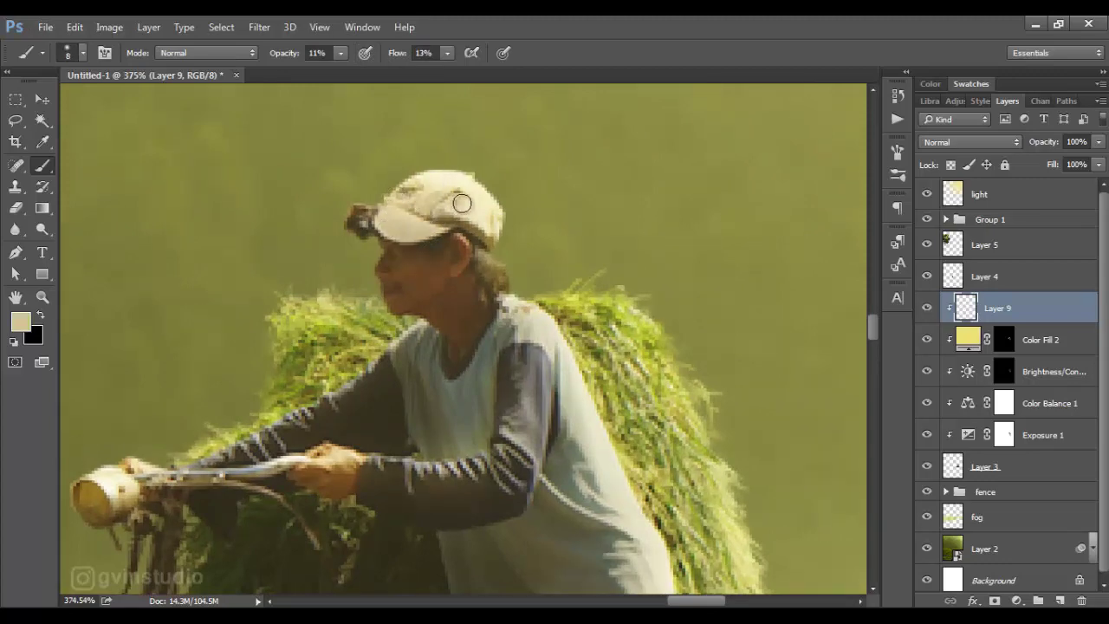
- Repaint the cap, face and shirt with sampled brown and grey tones
alt+click(439, 282)
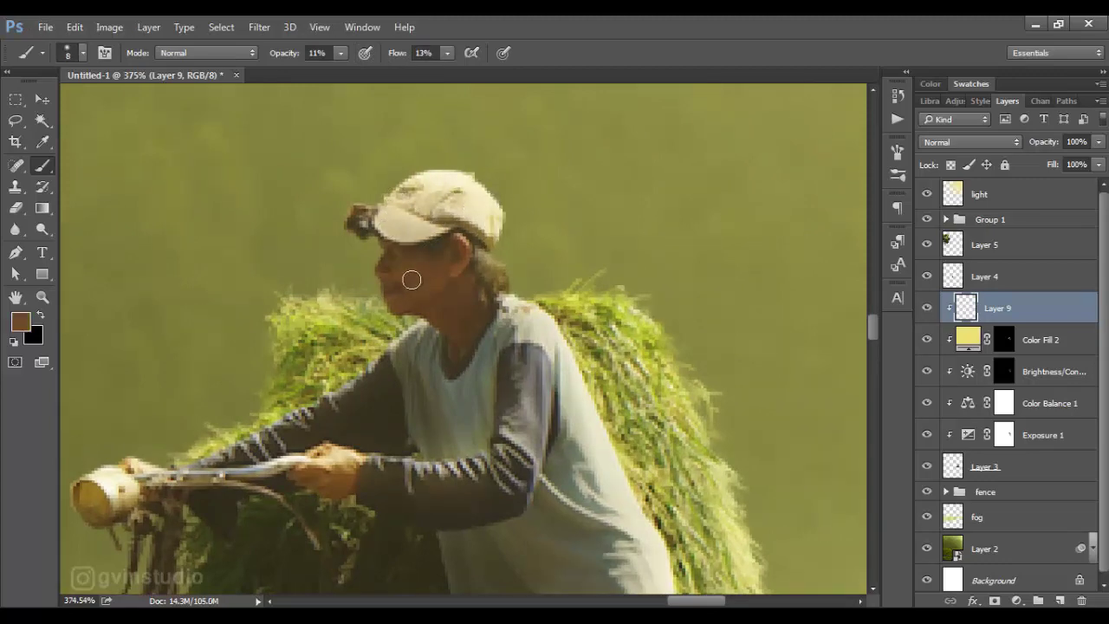
scroll(469, 302, down, 1)
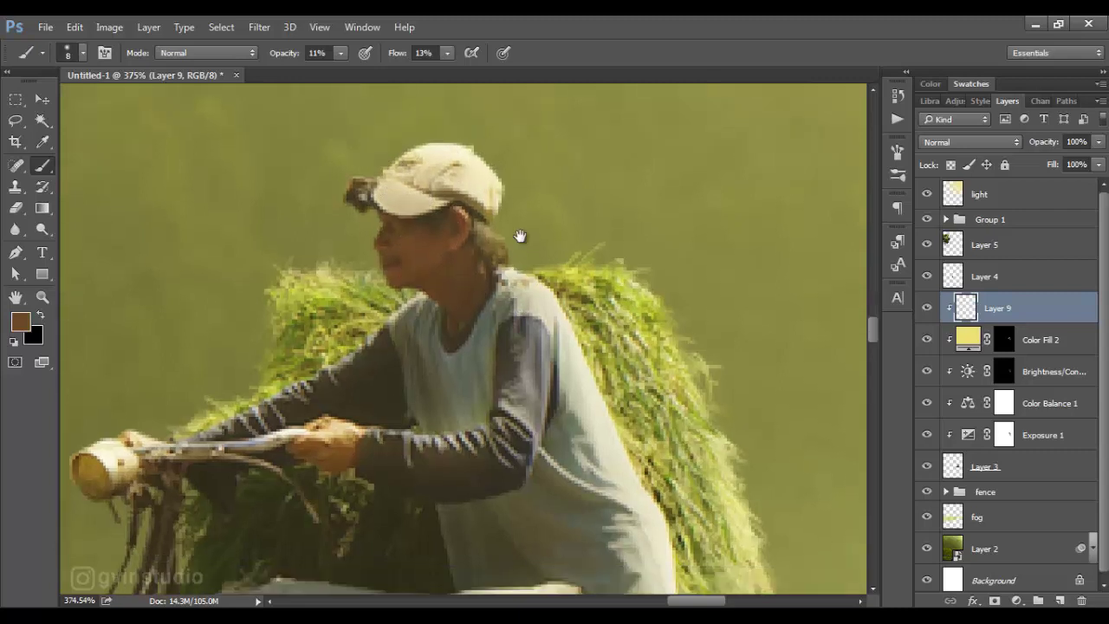
scroll(520, 237, down, 2)
alt+click(457, 260)
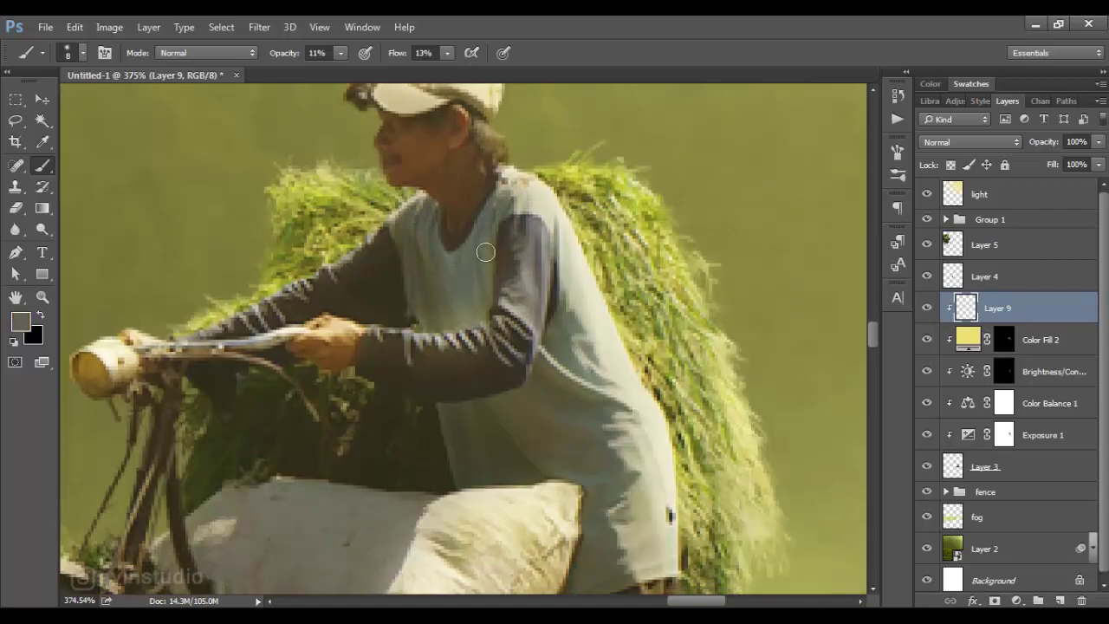
drag(560, 408, 529, 351)
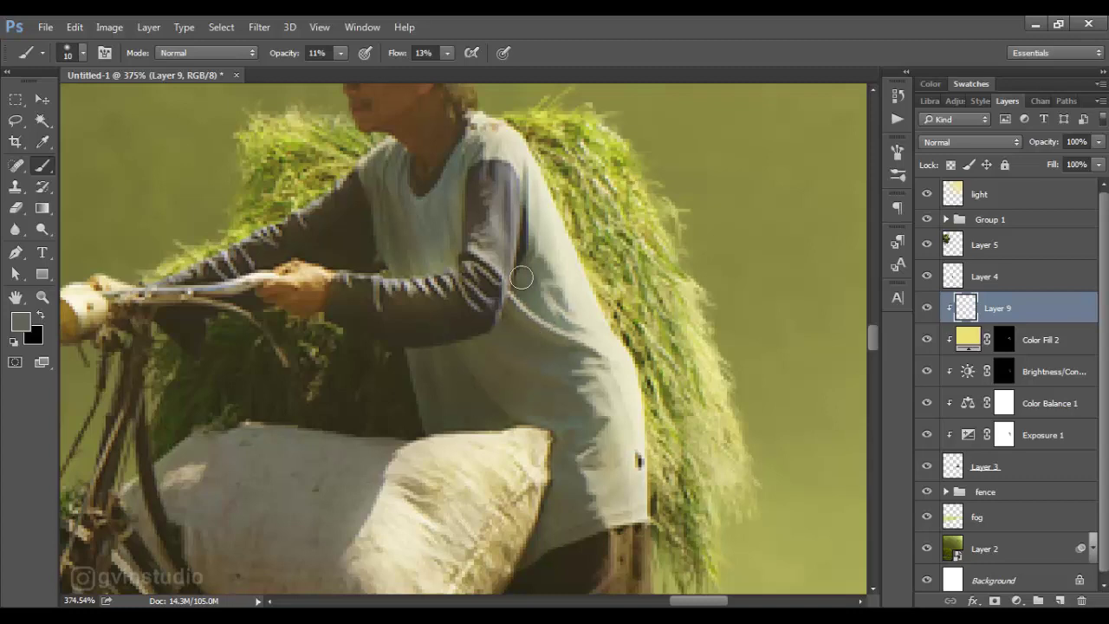
alt+click(537, 224)
- Shade the trousers, ankles and feet with sampled dark and reddish browns
drag(656, 503, 572, 338)
alt+click(570, 341)
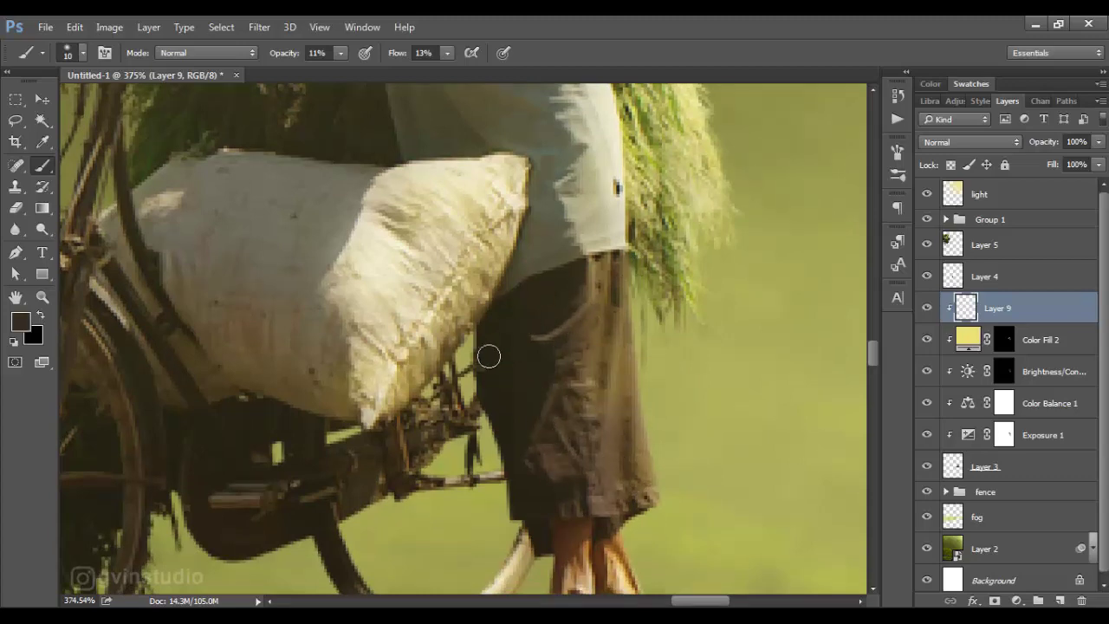
drag(645, 484, 618, 341)
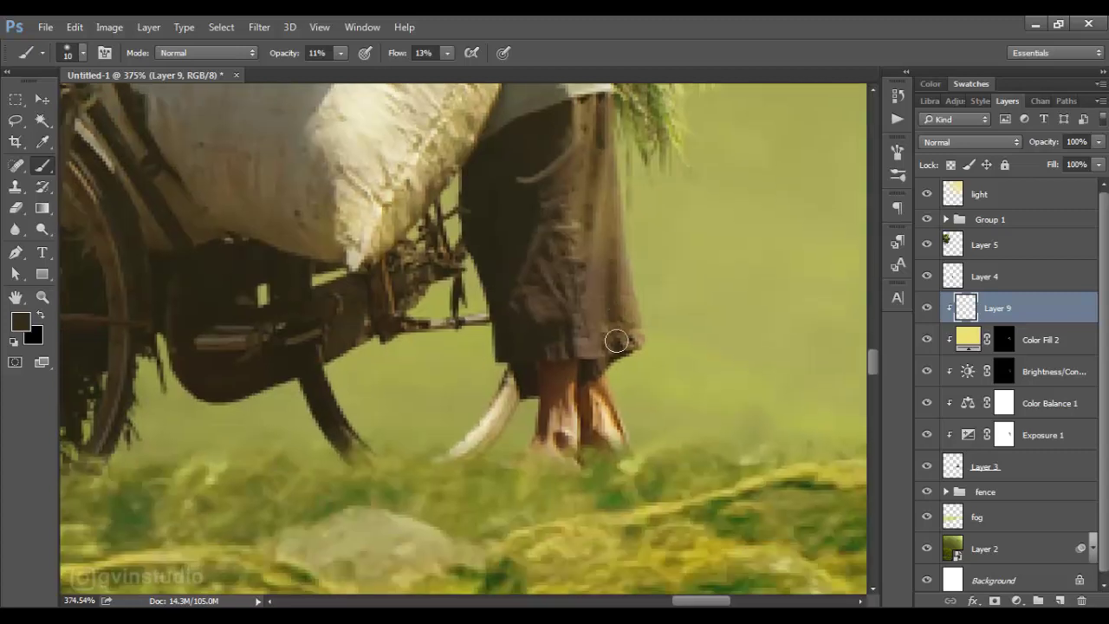
alt+click(562, 381)
drag(557, 423, 610, 426)
- Softly paint the sack with sampled tan and grey using a larger brush
drag(565, 366, 626, 469)
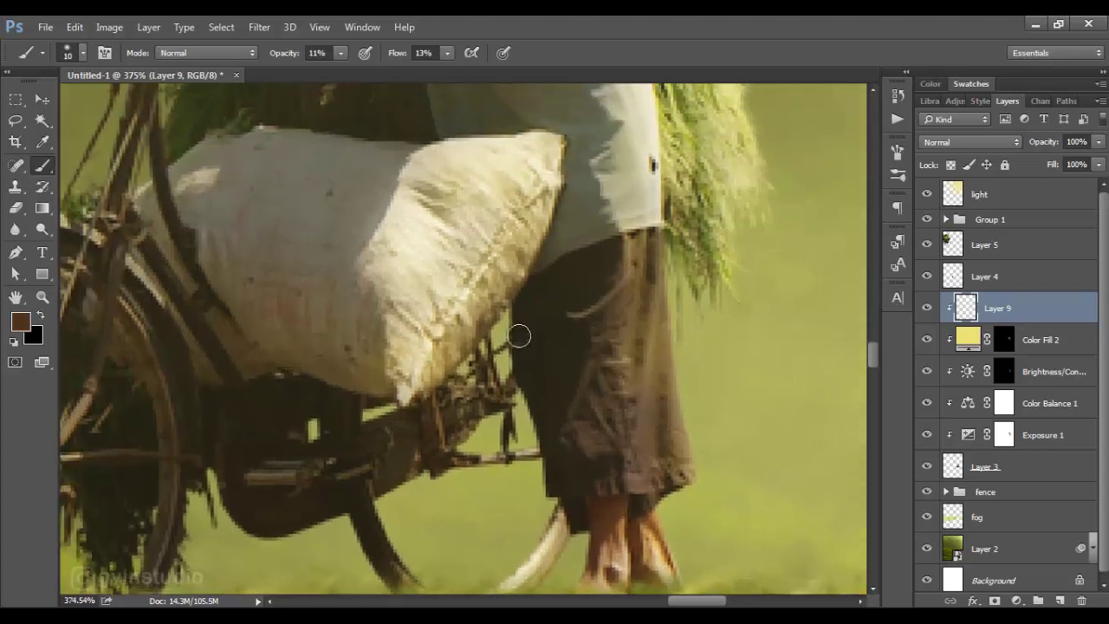
alt+click(451, 268)
mouse_move(452, 217)
mouse_down()
mouse_move(408, 240)
mouse_move(411, 352)
mouse_move(484, 311)
mouse_move(541, 164)
mouse_up()
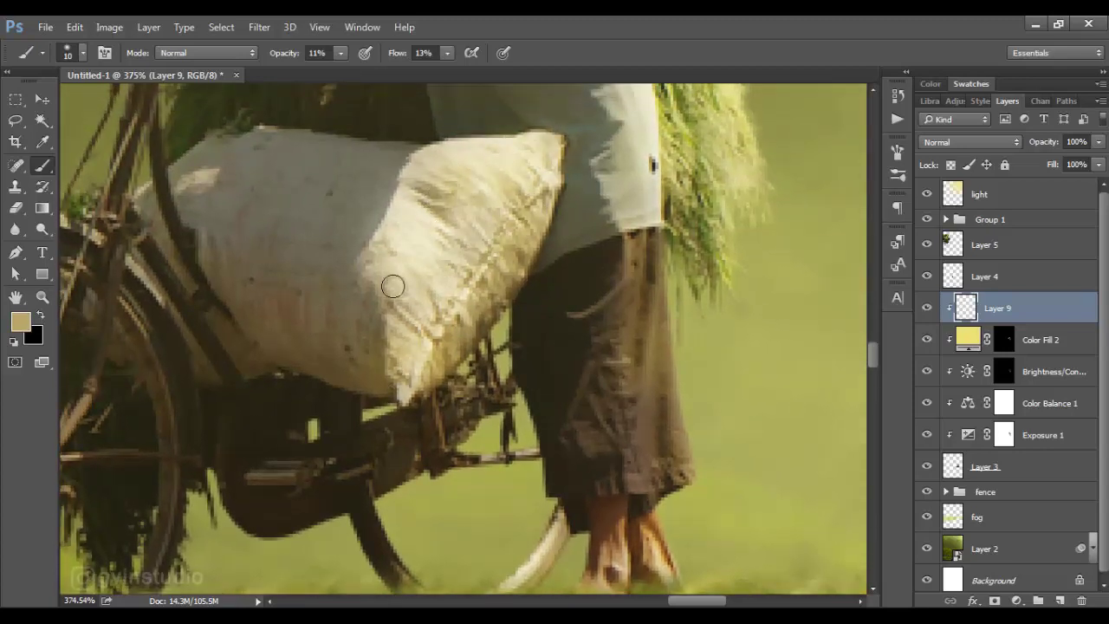
alt+click(295, 191)
key(bracketright)
key(bracketright)
key(bracketright)
mouse_move(274, 169)
mouse_down()
mouse_move(367, 169)
mouse_move(268, 292)
mouse_move(346, 317)
mouse_move(202, 211)
mouse_up()
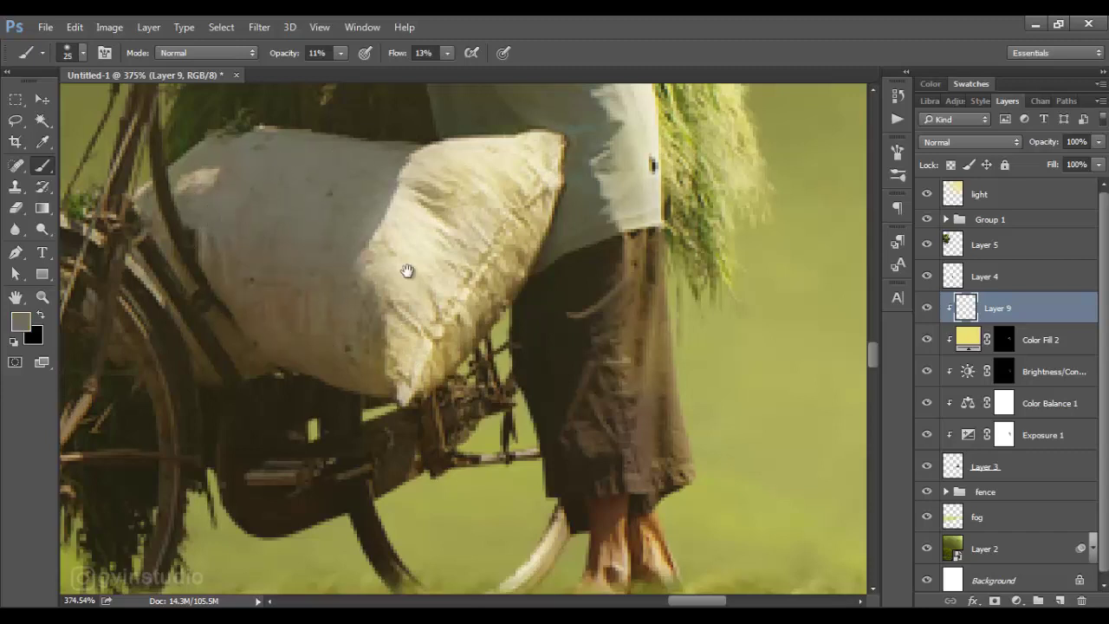
- Lighten the grass bundle's right edge with a sampled yellow-olive
scroll(411, 347, up, 5)
alt+click(530, 249)
mouse_move(468, 184)
mouse_down()
mouse_move(564, 410)
mouse_move(582, 515)
mouse_move(576, 440)
mouse_up()
scroll(577, 440, down, 3)
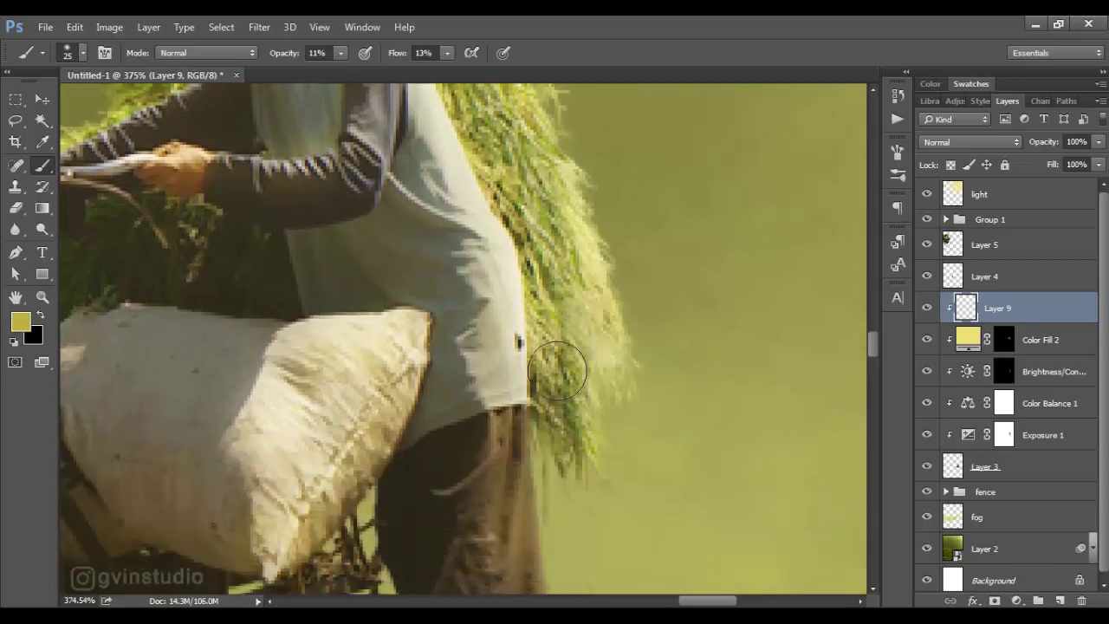
scroll(581, 309, up, 5)
scroll(581, 310, left, 5)
- Sample darker olive and sleeve tones, then target the Color Fill 2 mask with black
alt+click(387, 230)
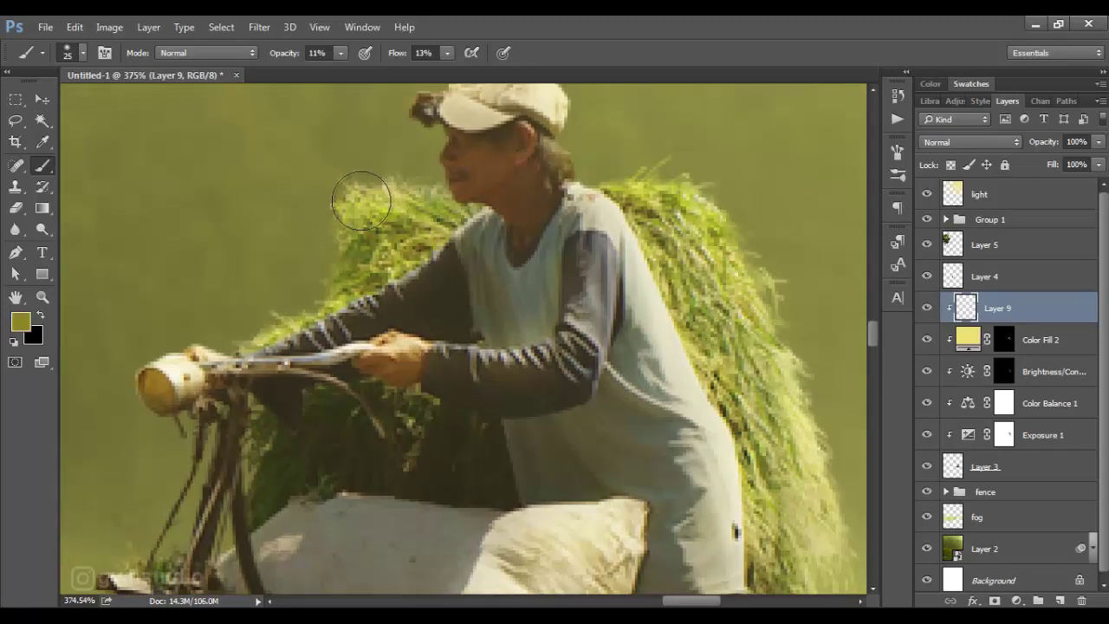
alt+click(434, 278)
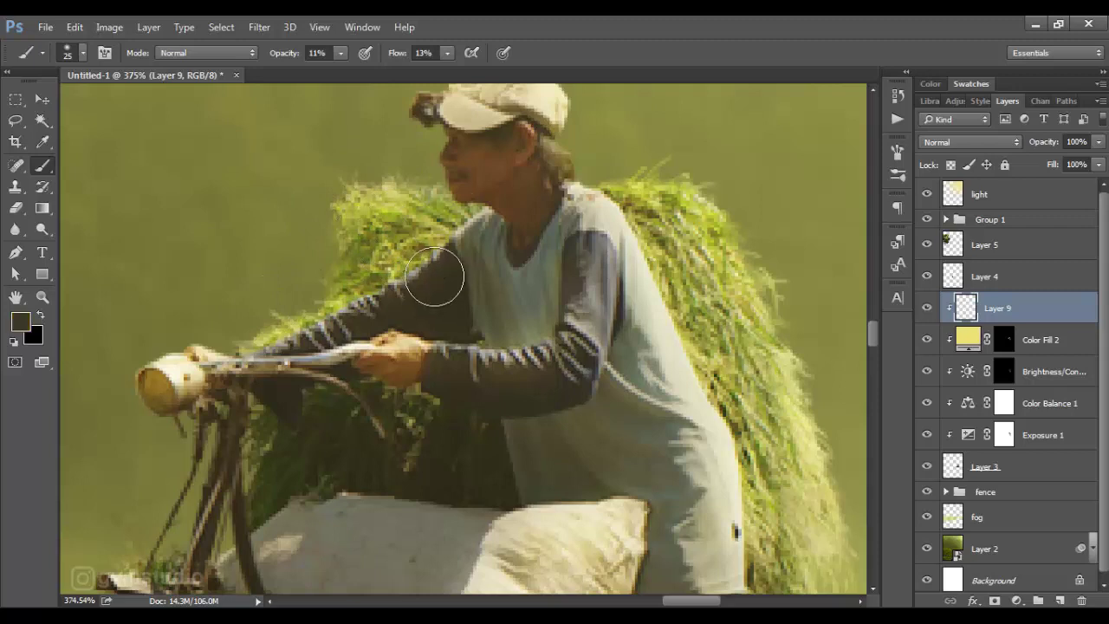
key(bracketleft)
key(bracketleft)
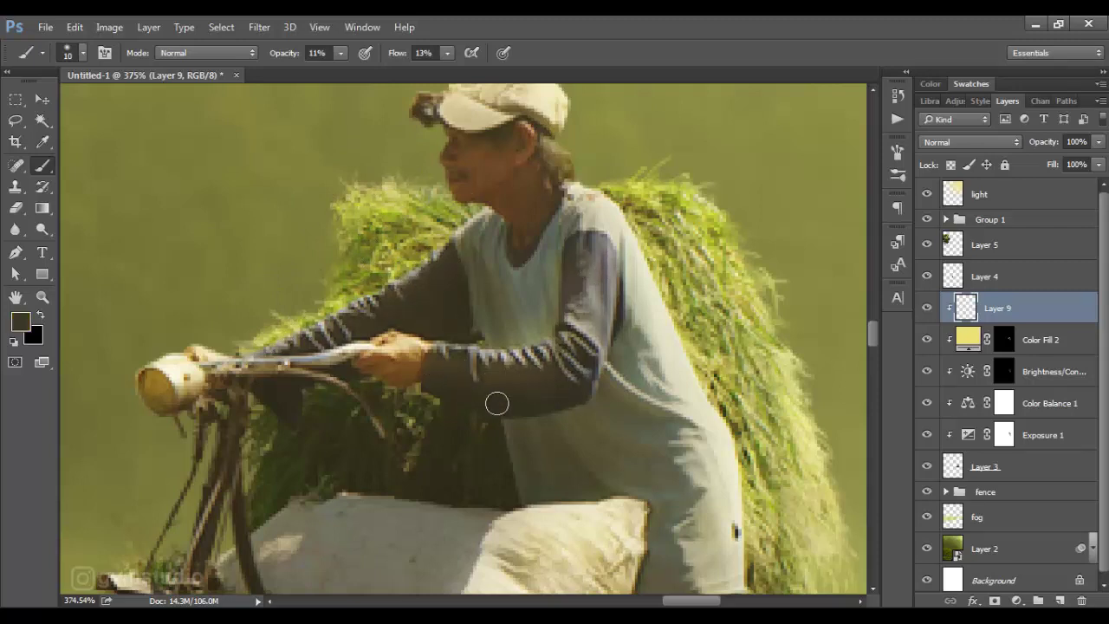
key(alt+bracketleft)
key(d)
click(41, 315)
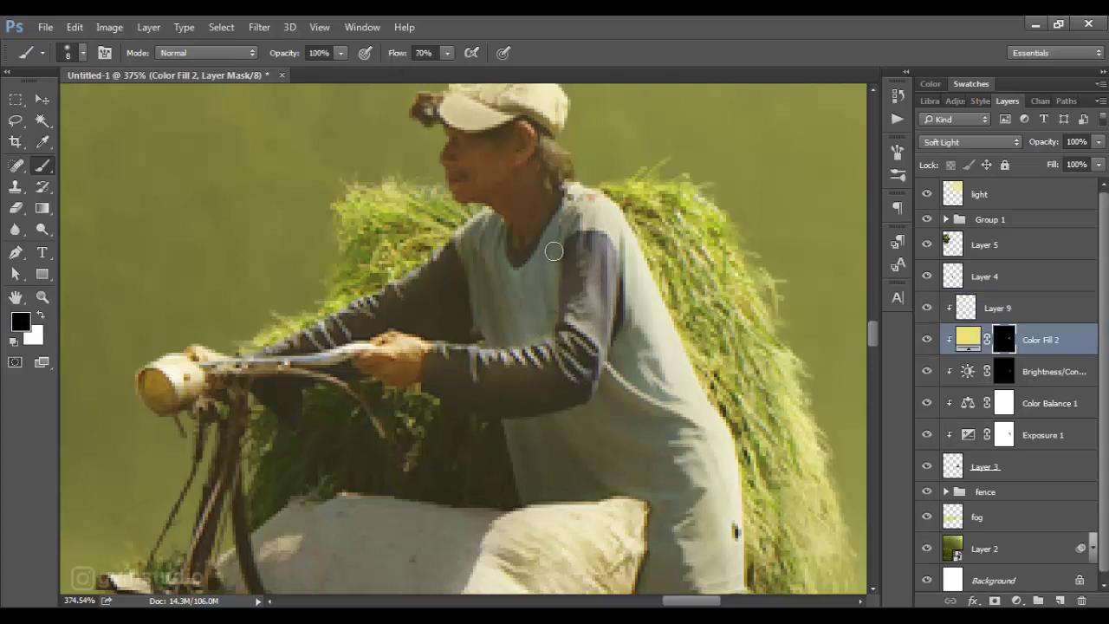
- Add a Brightness/Contrast adjustment above the cyclist's Layer 9
key(v)
scroll(312, 222, down, 3)
scroll(433, 330, down, 3)
scroll(520, 401, down, 3)
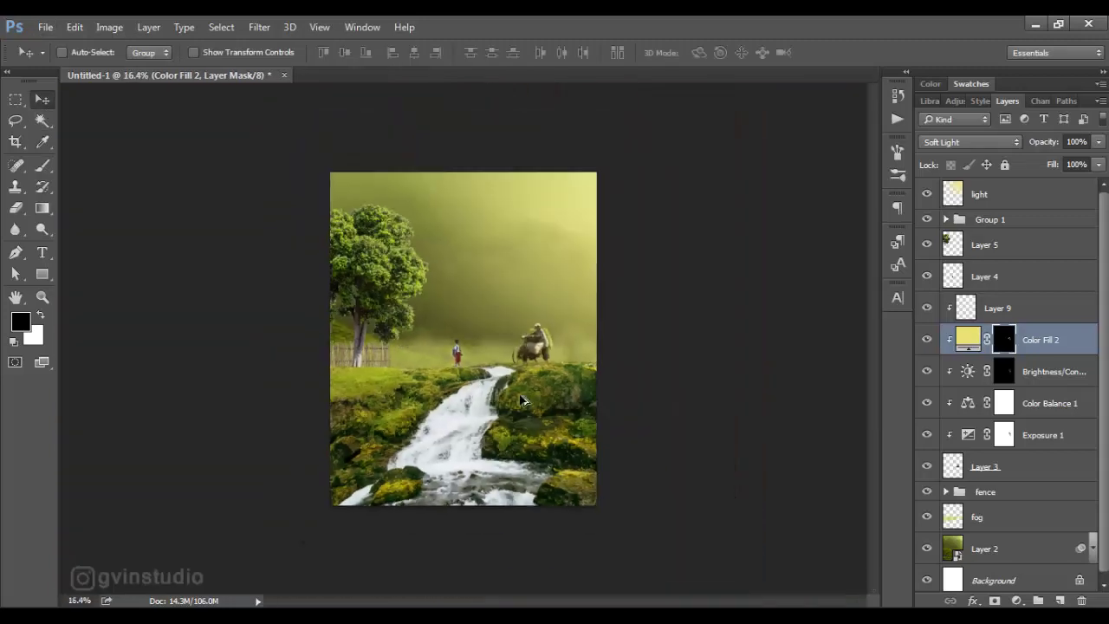
scroll(554, 410, up, 2)
click(993, 307)
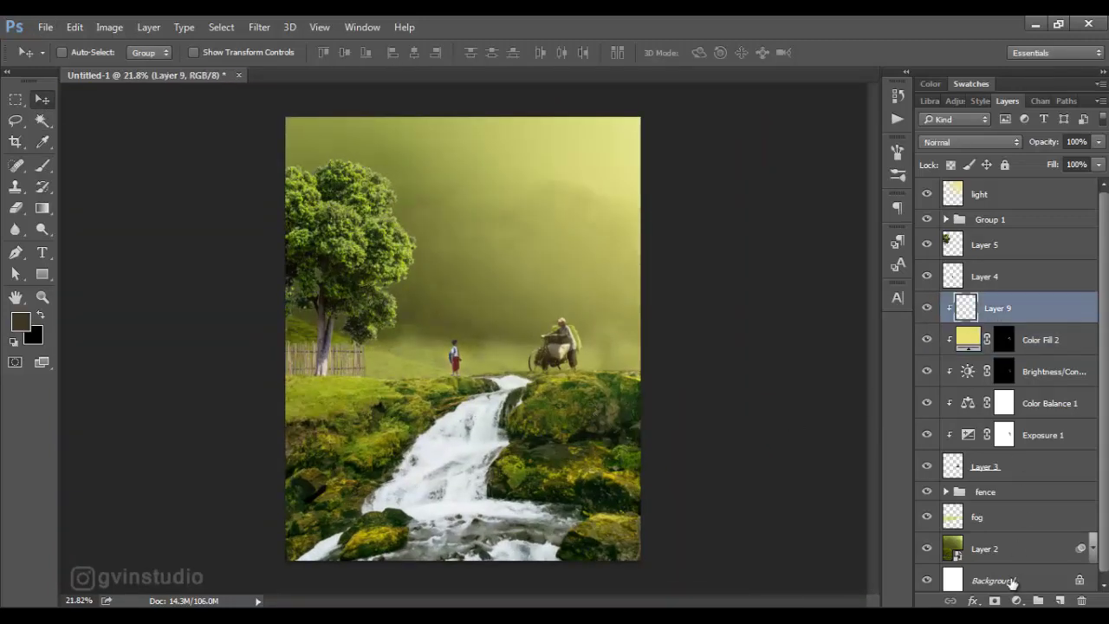
click(1017, 601)
click(991, 297)
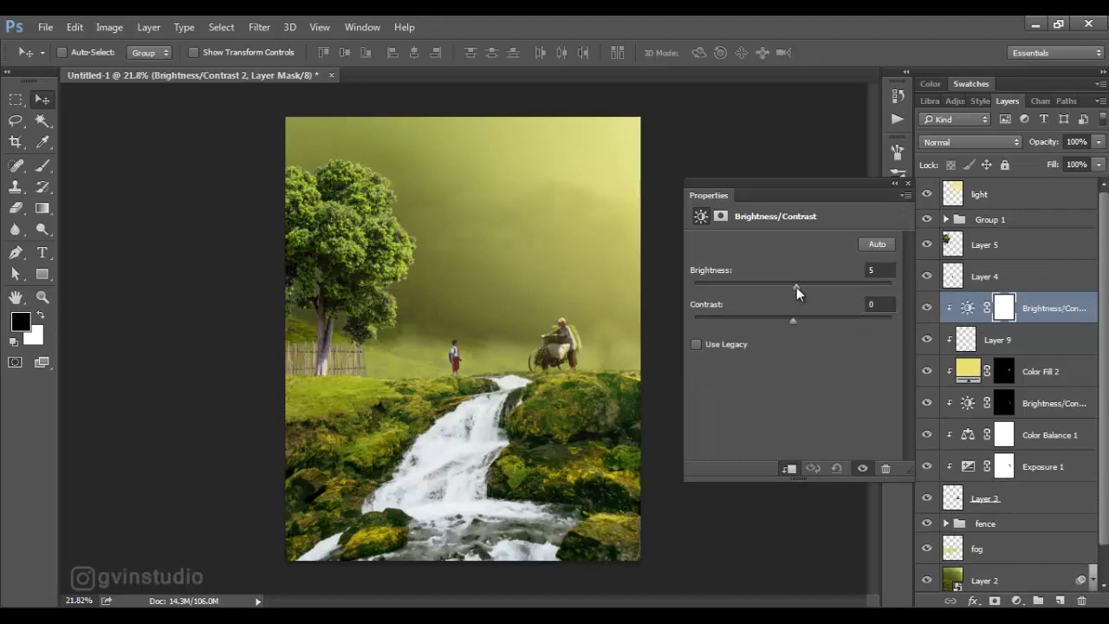
- Add a Hue/Saturation adjustment with Lightness raised to +9
click(1017, 600)
click(1005, 399)
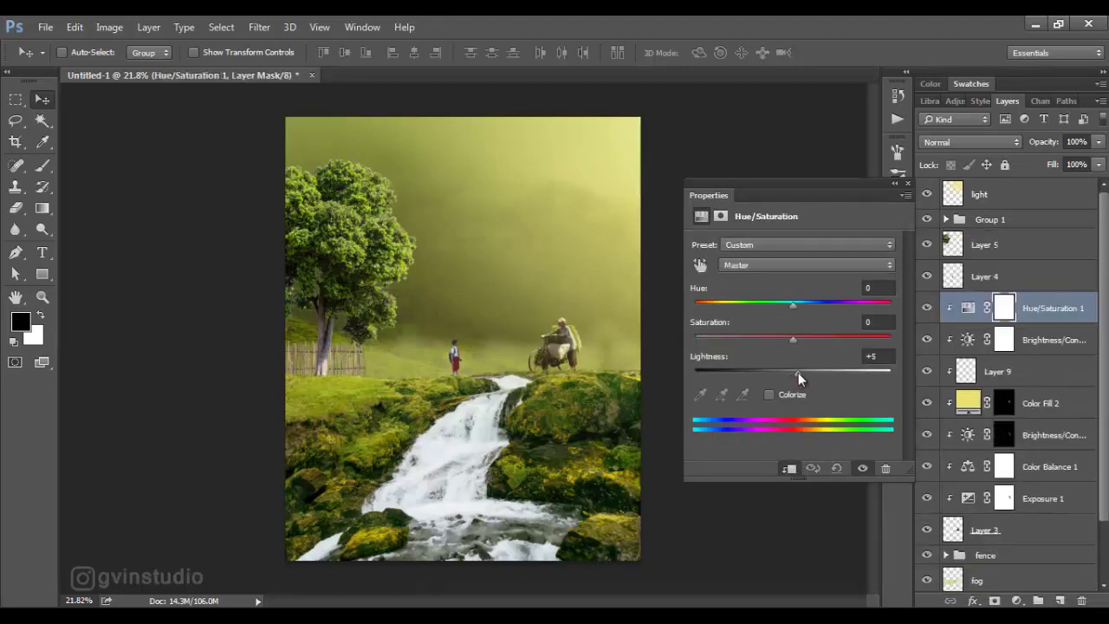
mouse_move(797, 372)
mouse_down()
mouse_move(729, 372)
mouse_move(801, 371)
mouse_up()
click(902, 184)
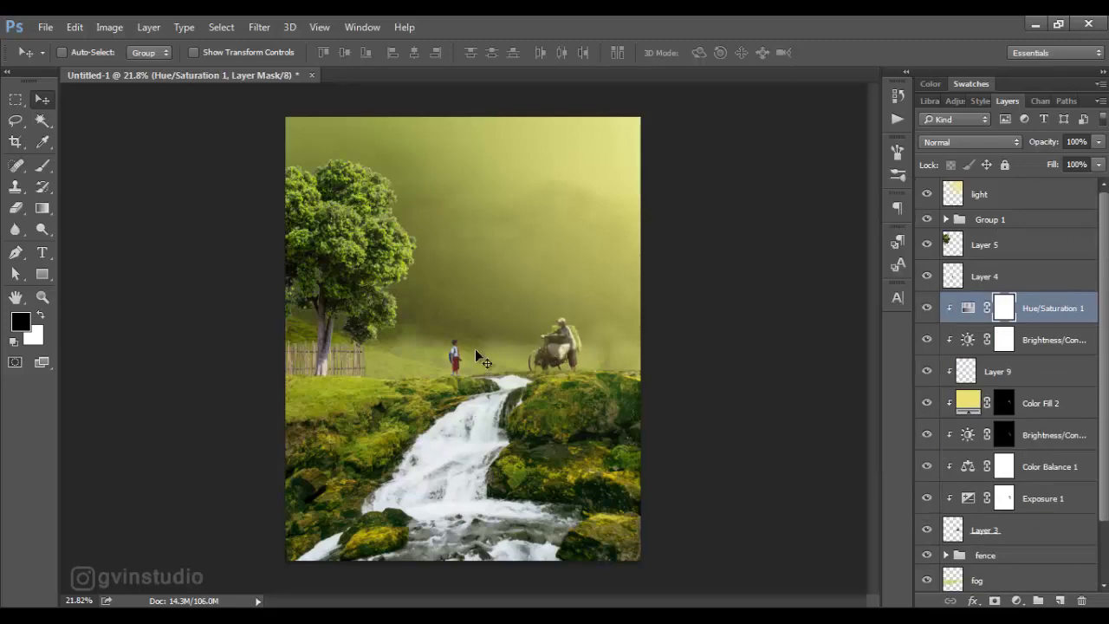
- Group Layer 3 through Hue/Saturation 1 into a group named farmer
scroll(459, 386, up, 5)
click(1011, 527)
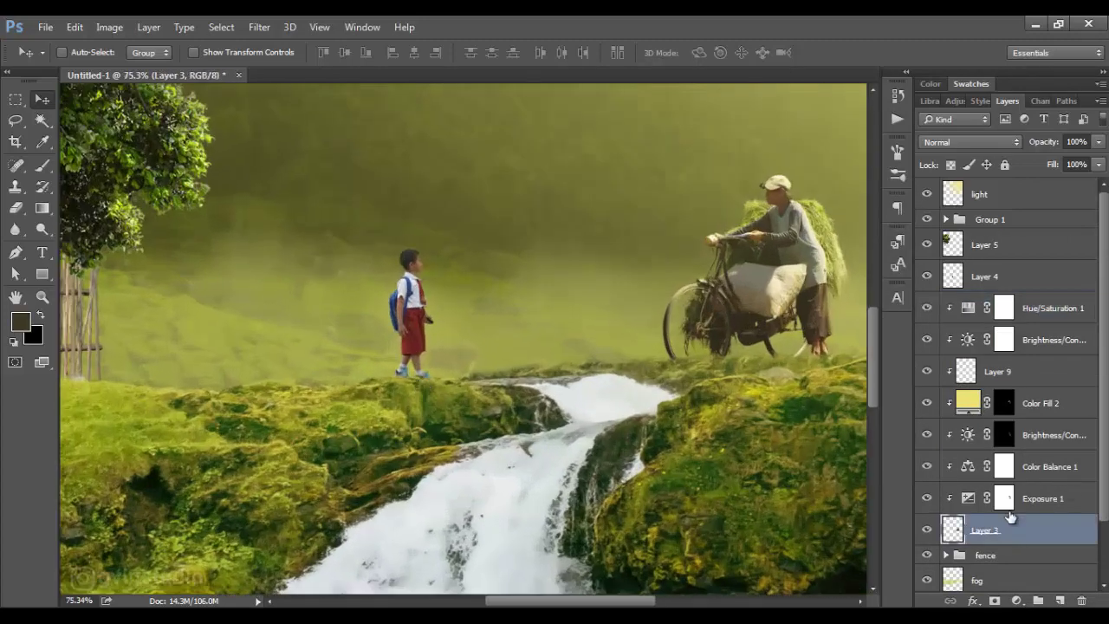
shift+click(1031, 313)
key(ctrl+g)
double_click(995, 301)
text(fence)
key(Return)
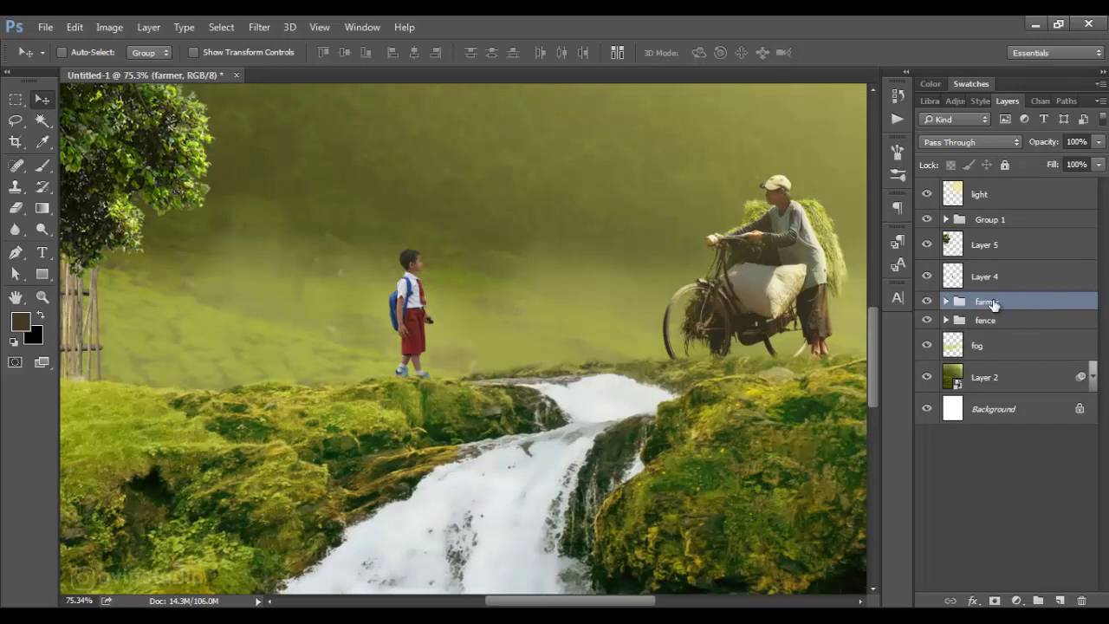
- Select the schoolboy's Layer 4 to prepare a new adjustment above it
click(927, 277)
click(985, 276)
click(1017, 601)
- Add an Exposure adjustment above Layer 4 and ready a small brush at 43% flow
click(995, 358)
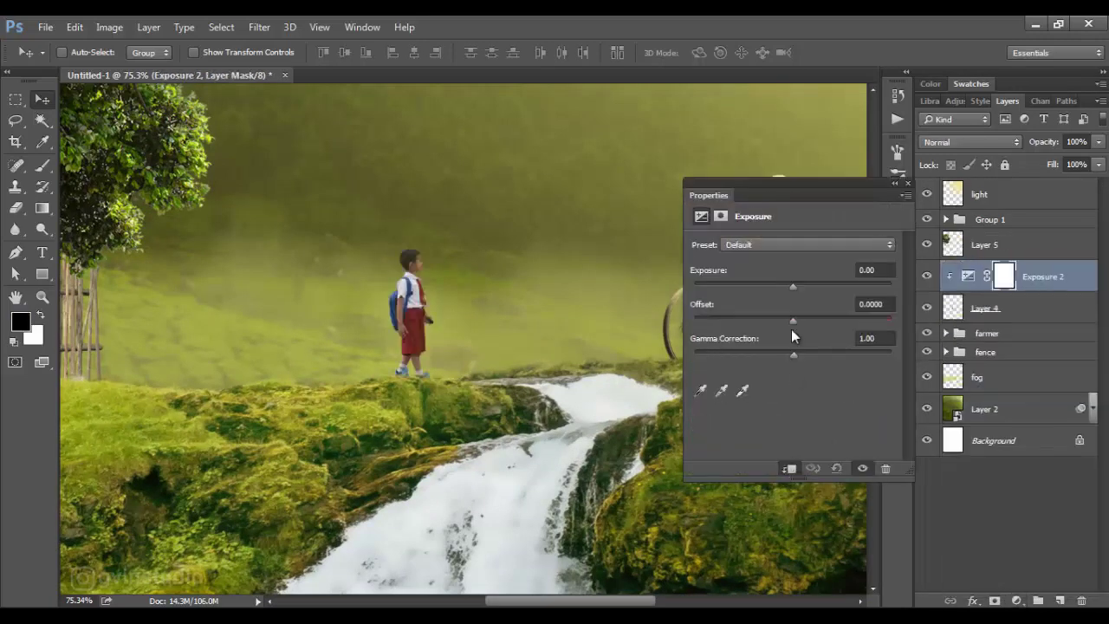
click(908, 199)
click(41, 168)
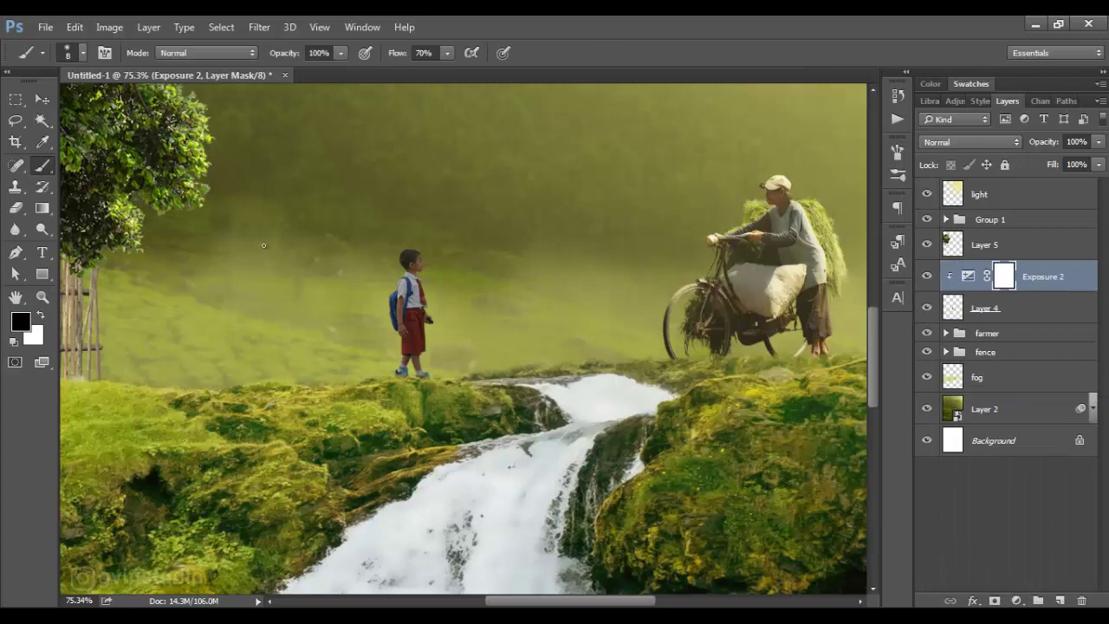
scroll(425, 275, up, 5)
drag(396, 57, 373, 57)
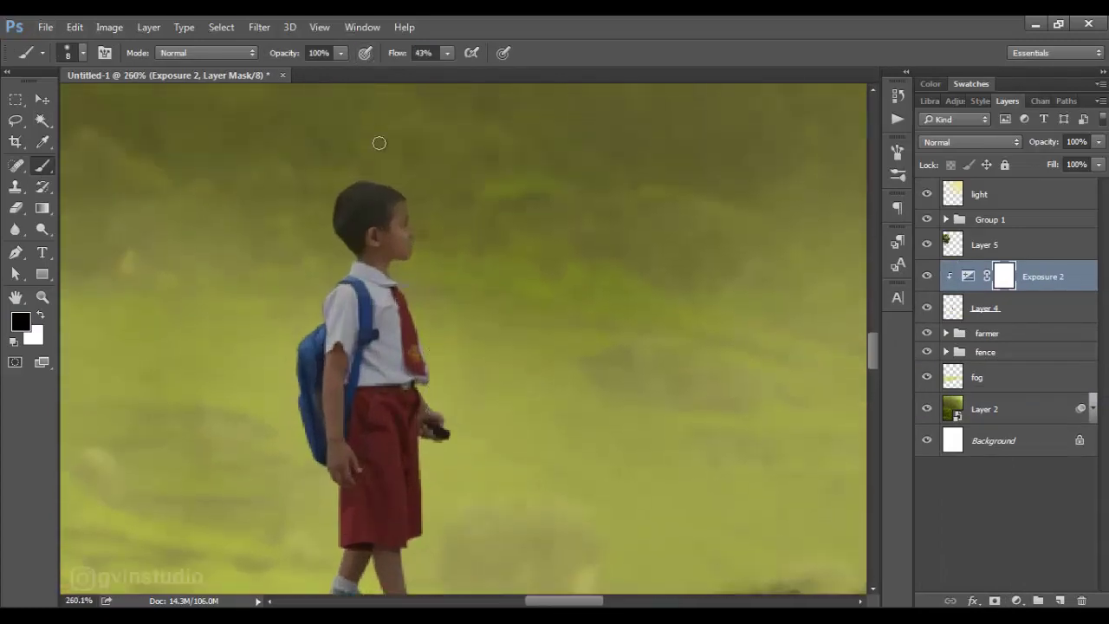
key(bracketright)
key(bracketright)
key(bracketright)
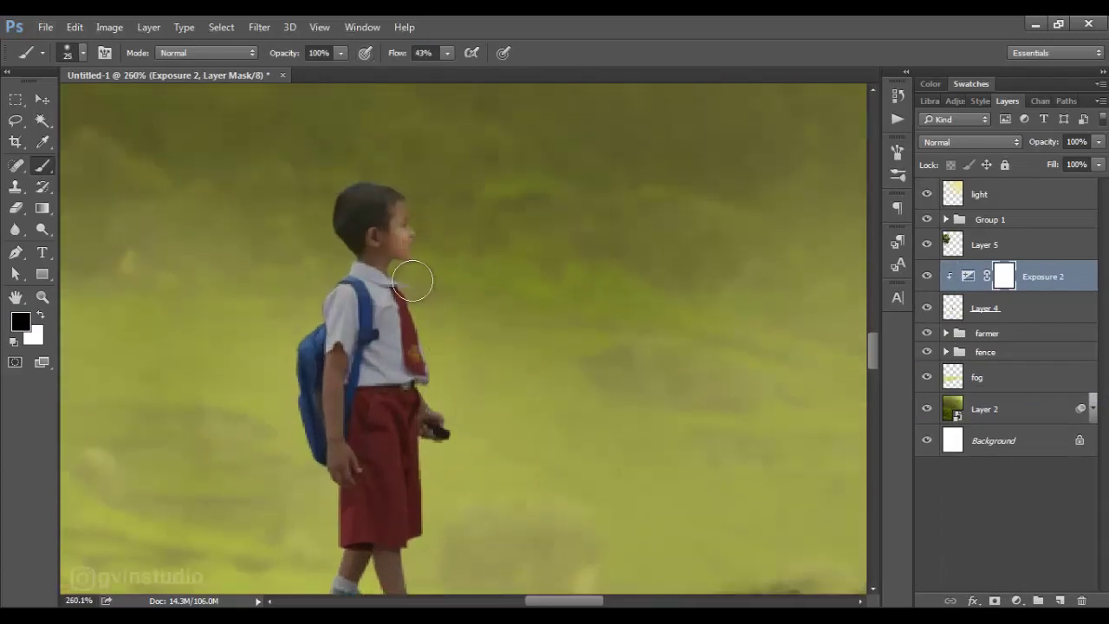
key(bracketleft)
key(bracketleft)
key(bracketleft)
- Mask the exposure off the boy's tie, legs and upper arm at reduced flow
drag(382, 275, 461, 303)
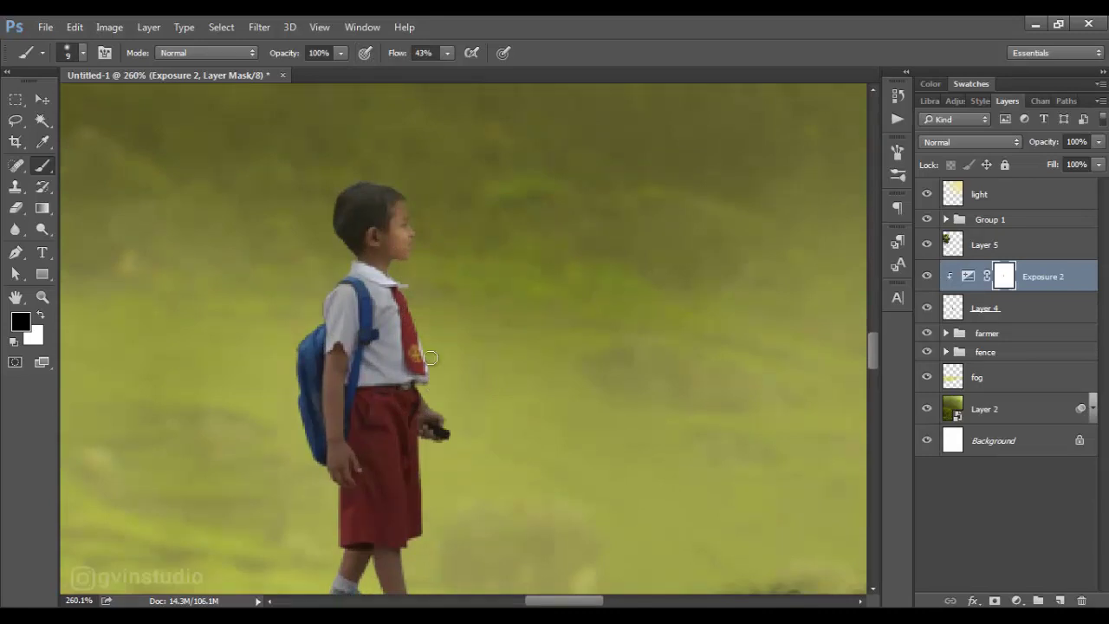
drag(398, 58, 388, 58)
scroll(412, 341, down, 3)
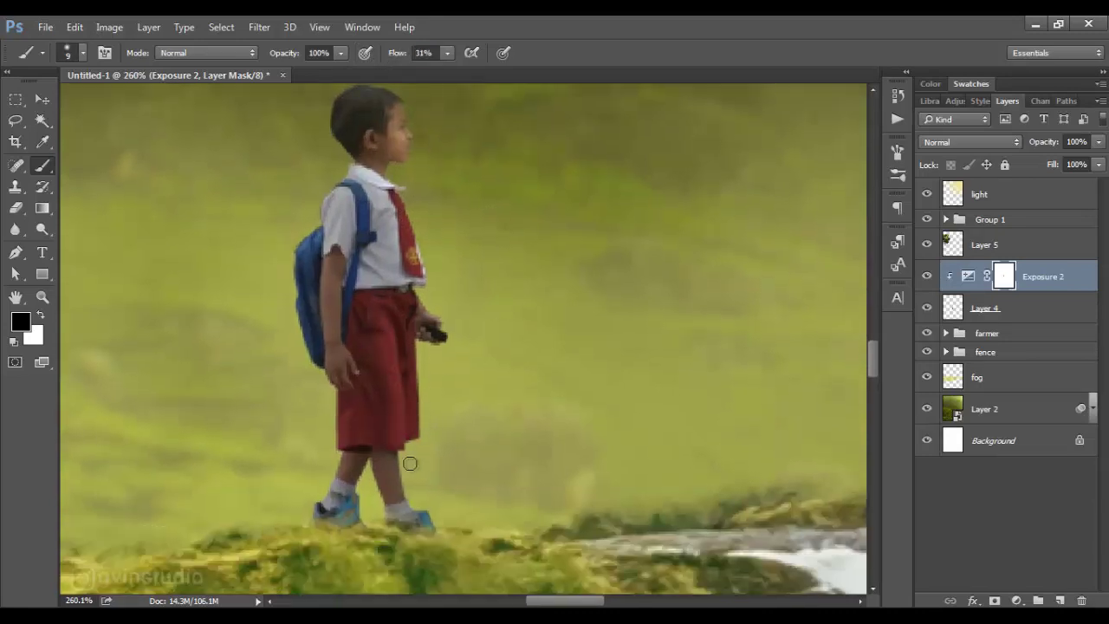
drag(410, 464, 368, 493)
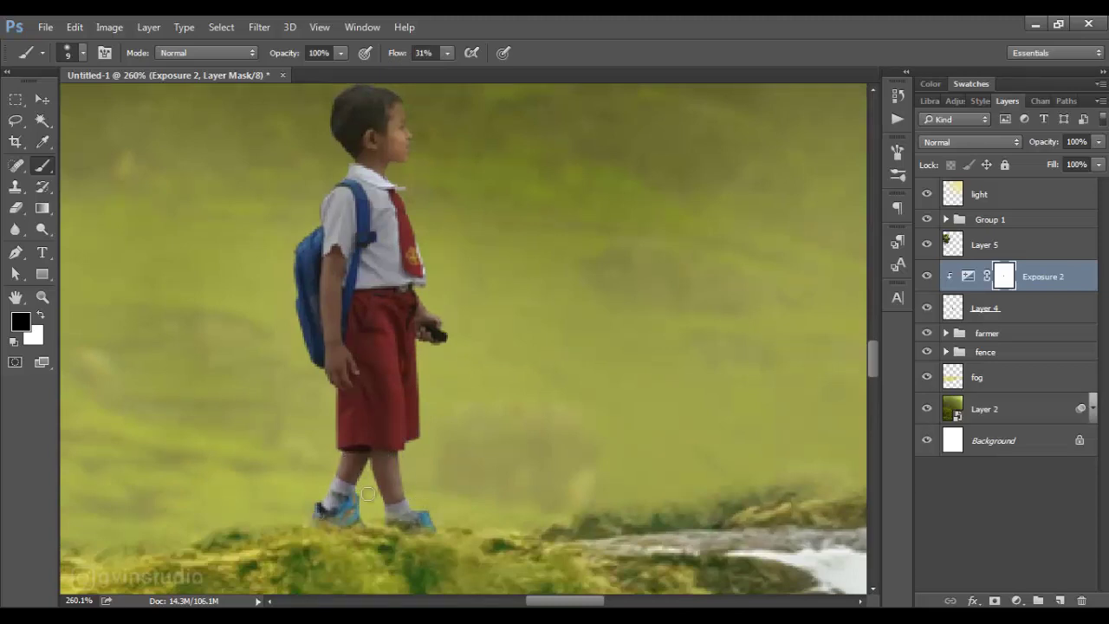
drag(329, 261, 296, 251)
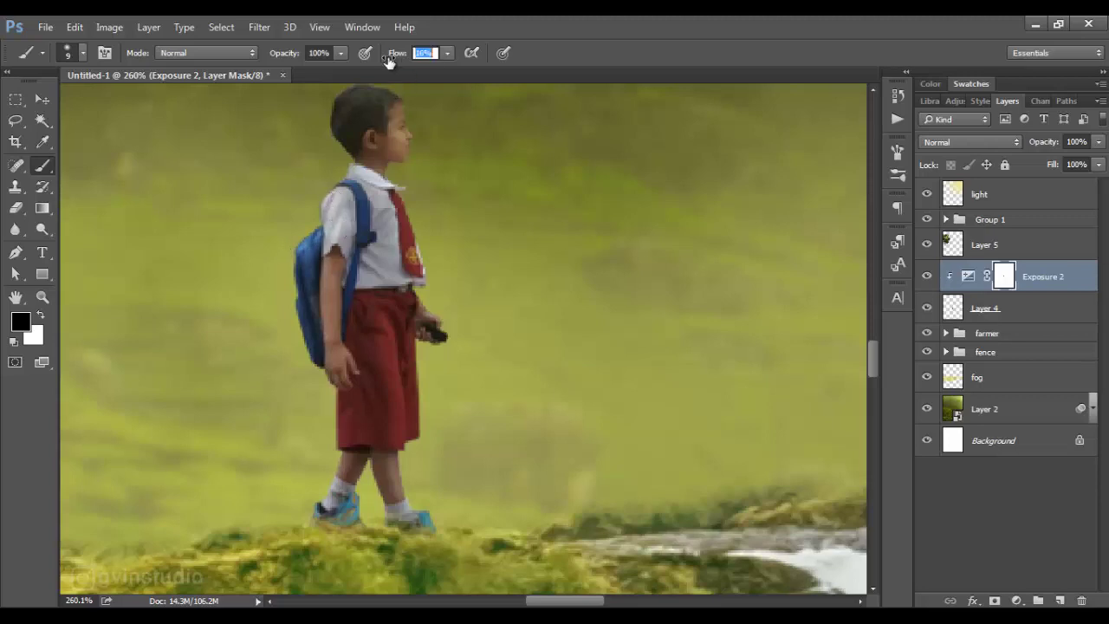
drag(394, 53, 383, 54)
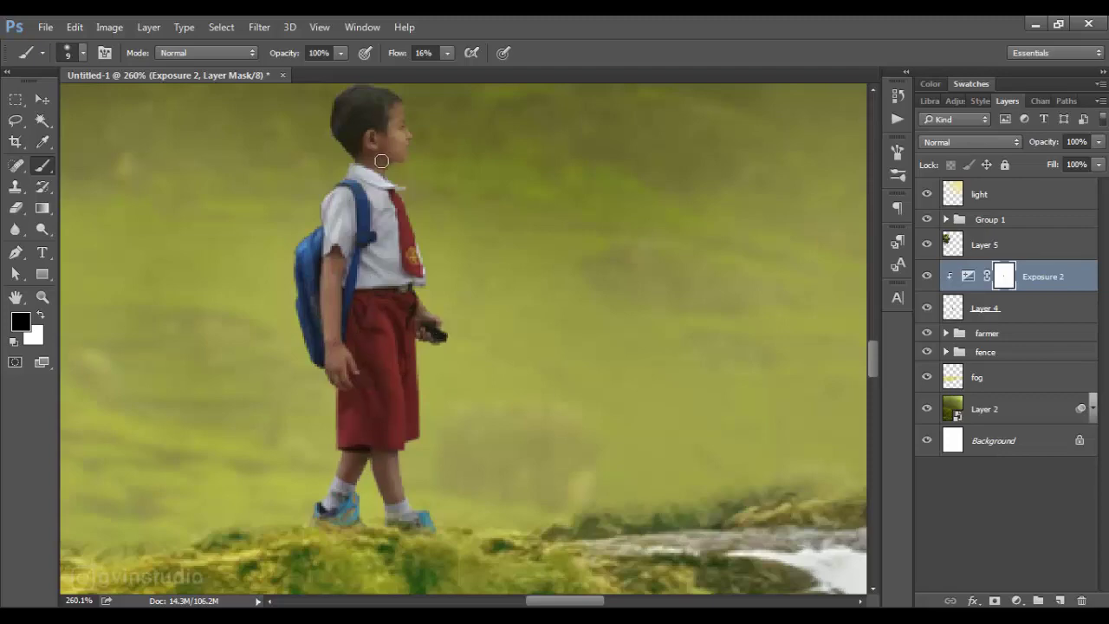
key(ctrl+0)
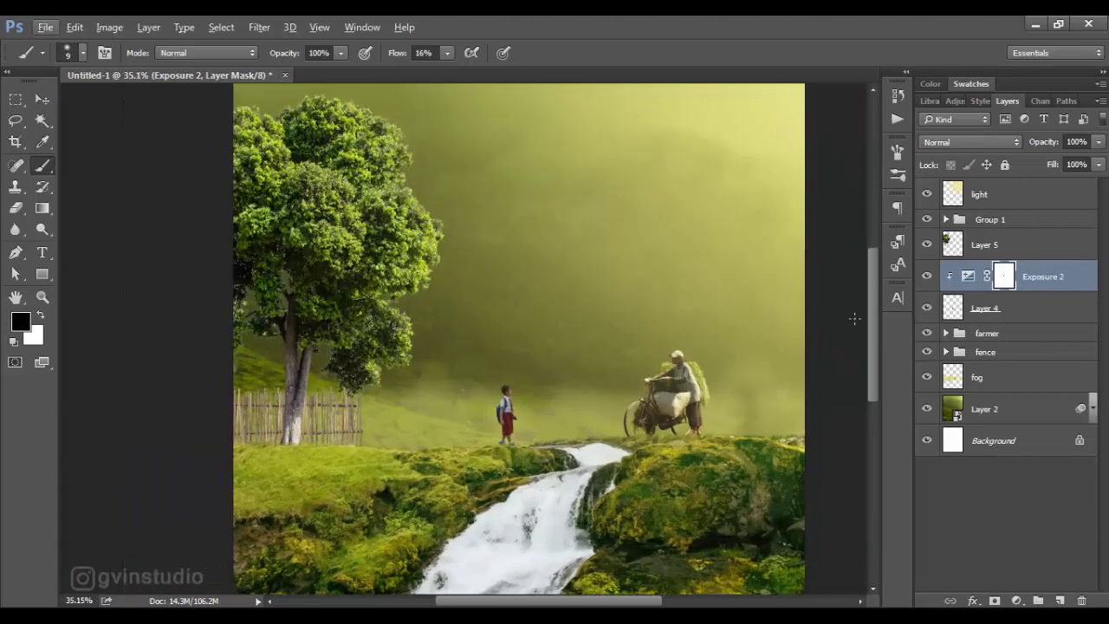
- Add a clipped Color Balance adjustment shifting the boy's midtones warmer
click(927, 277)
click(1017, 601)
click(979, 399)
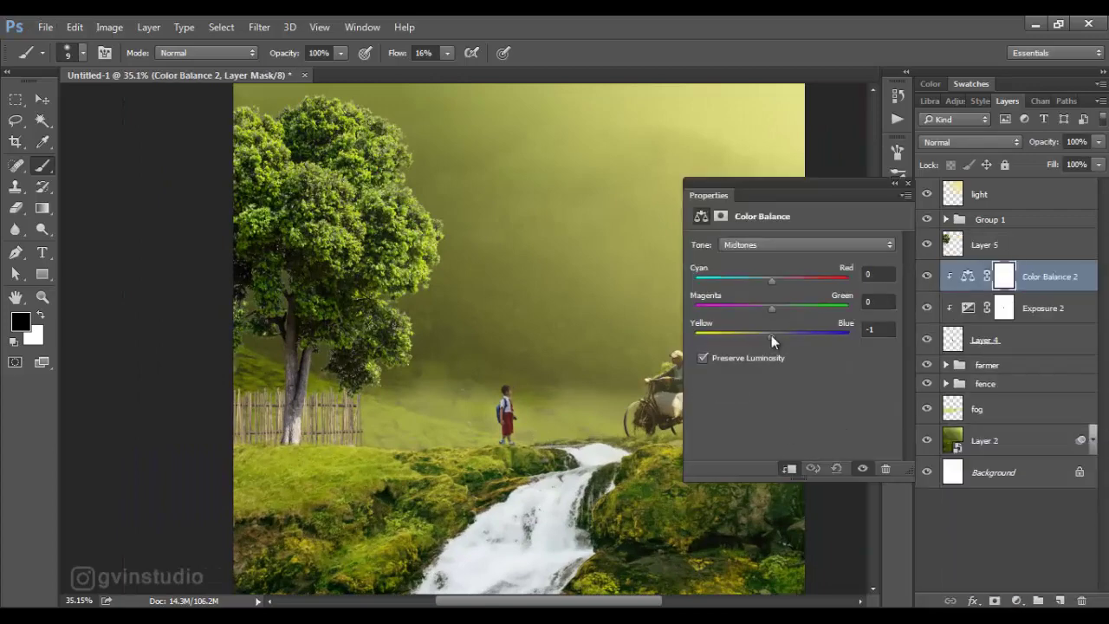
drag(772, 281, 779, 279)
click(907, 185)
- Add a light yellow Solid Color fill in Soft Light mode, clipped to the boy
scroll(533, 461, up, 3)
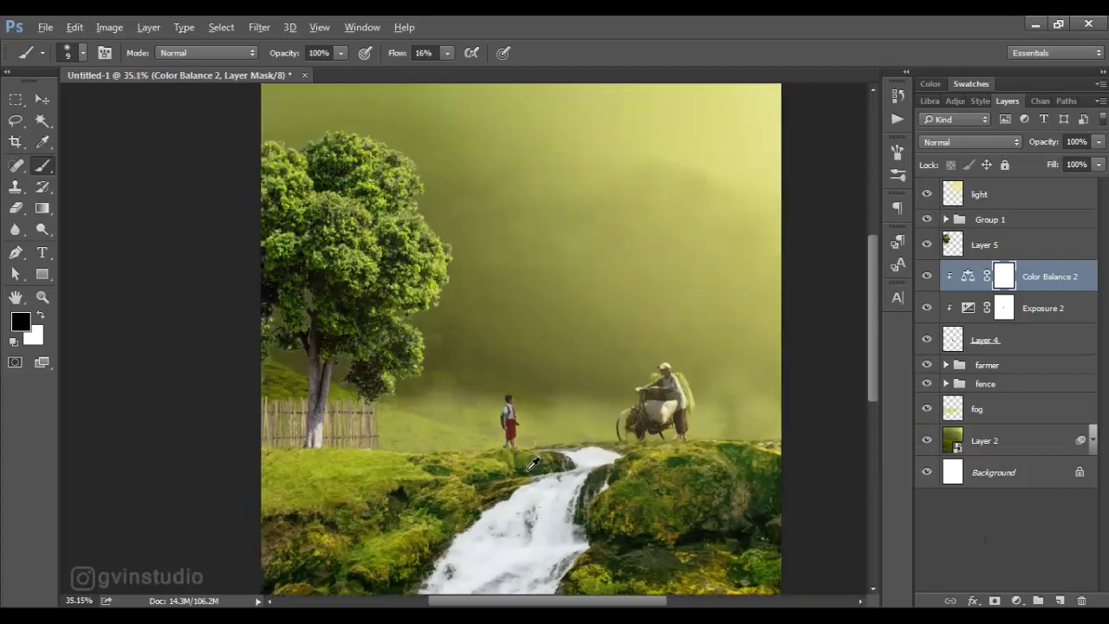
click(1018, 600)
click(997, 246)
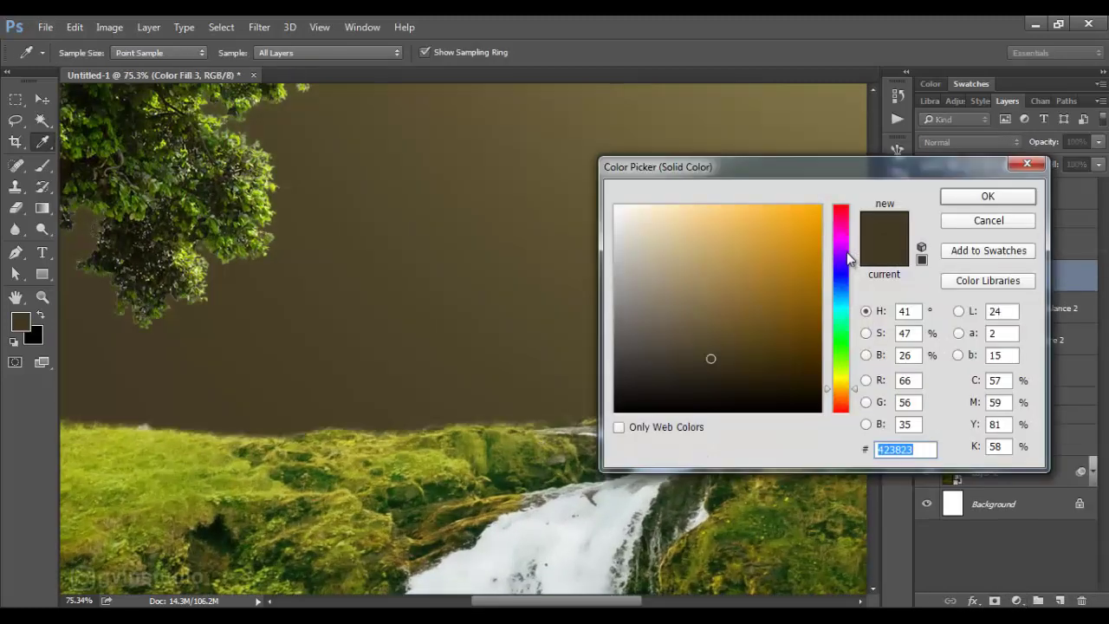
click(718, 219)
click(988, 193)
click(953, 142)
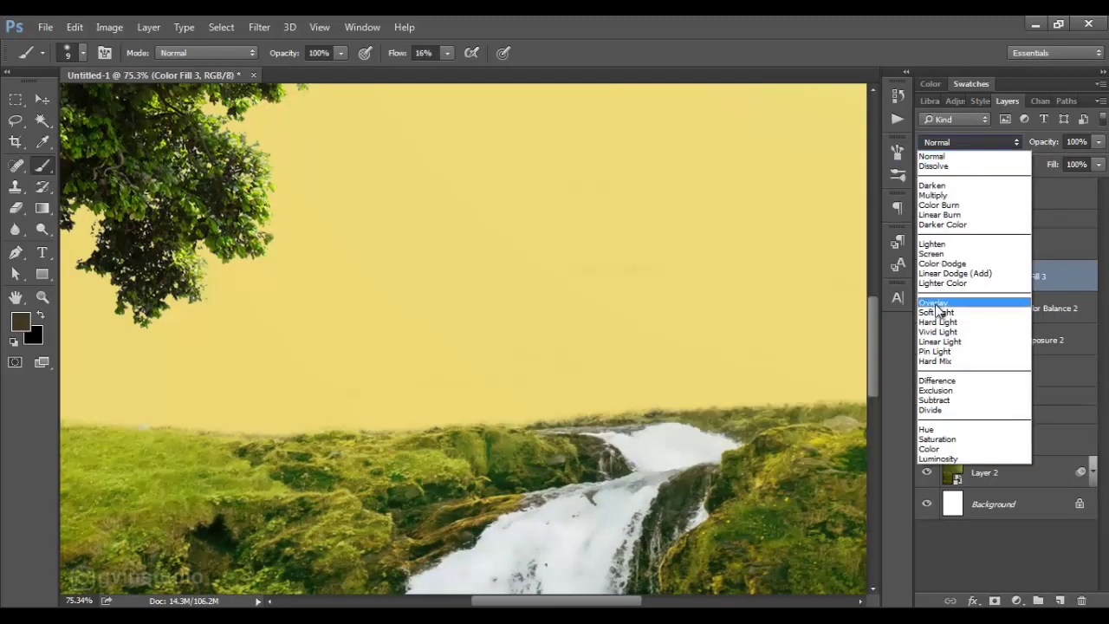
click(962, 303)
key(ctrl+alt+g)
- Invert the yellow fill's mask and paint white over the boy's face, neck and arm
click(1004, 277)
key(d)
key(ctrl+i)
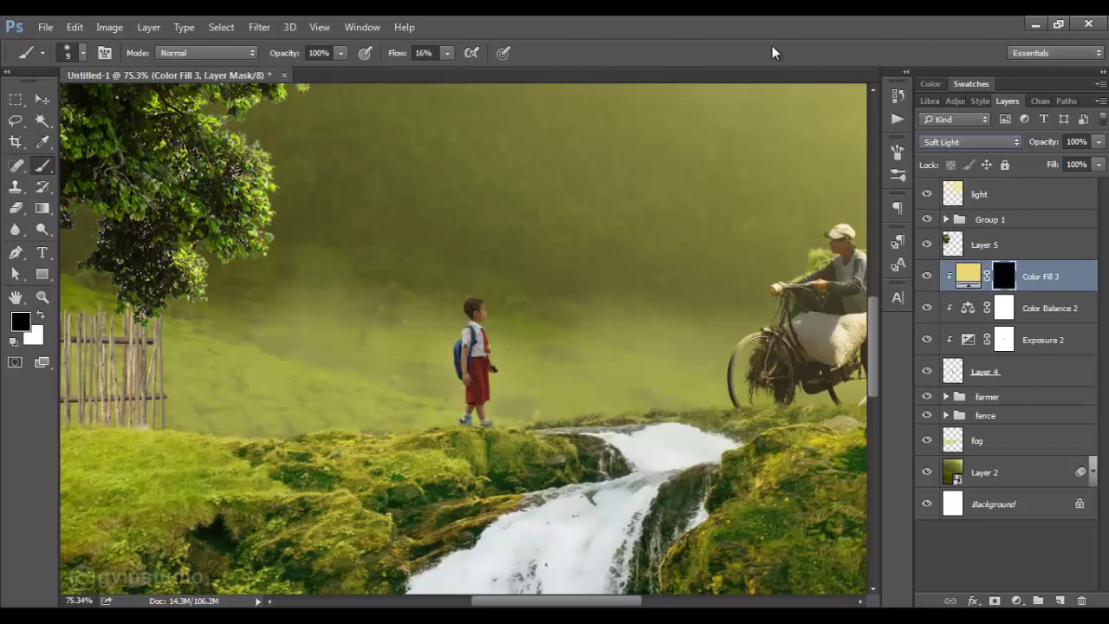
key(x)
scroll(501, 326, up, 4)
scroll(501, 327, up, 1)
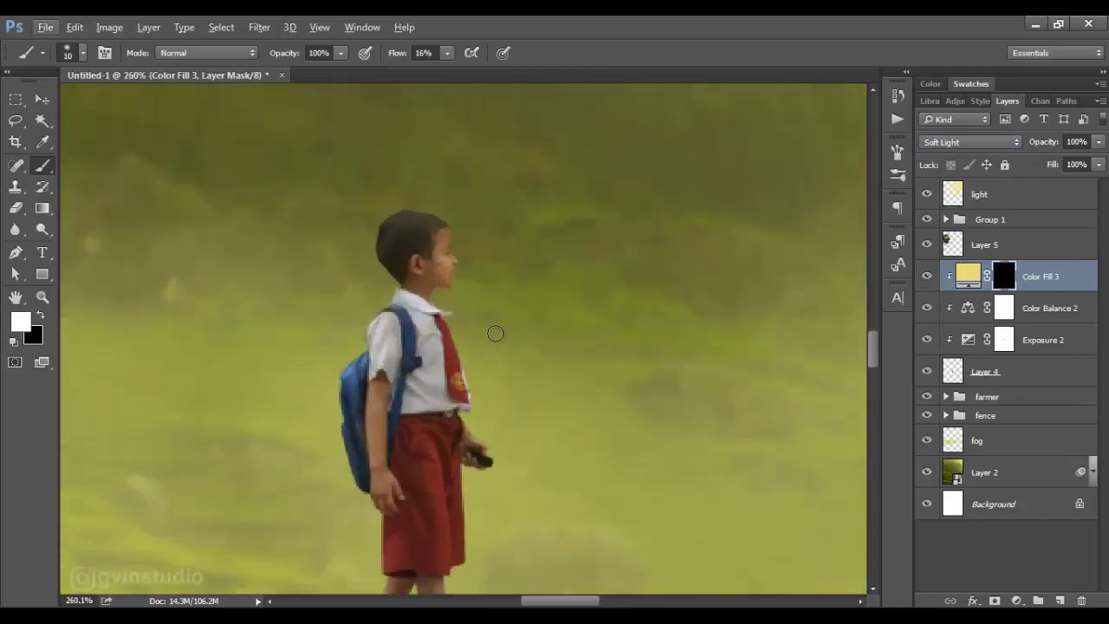
key(bracketright)
key(bracketright)
drag(457, 273, 450, 319)
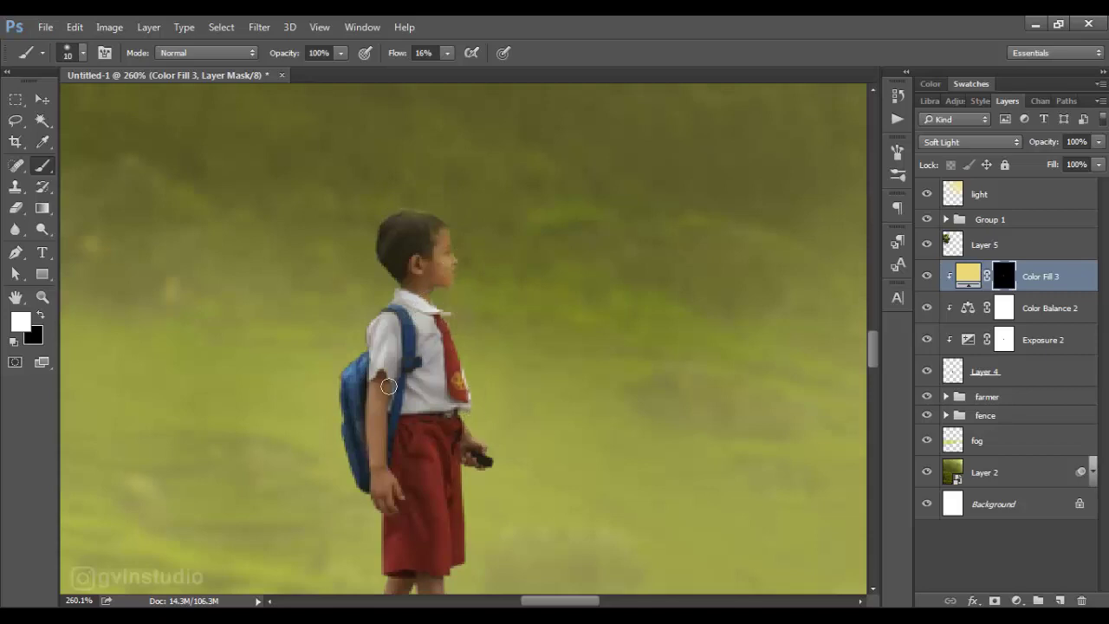
drag(376, 460, 381, 427)
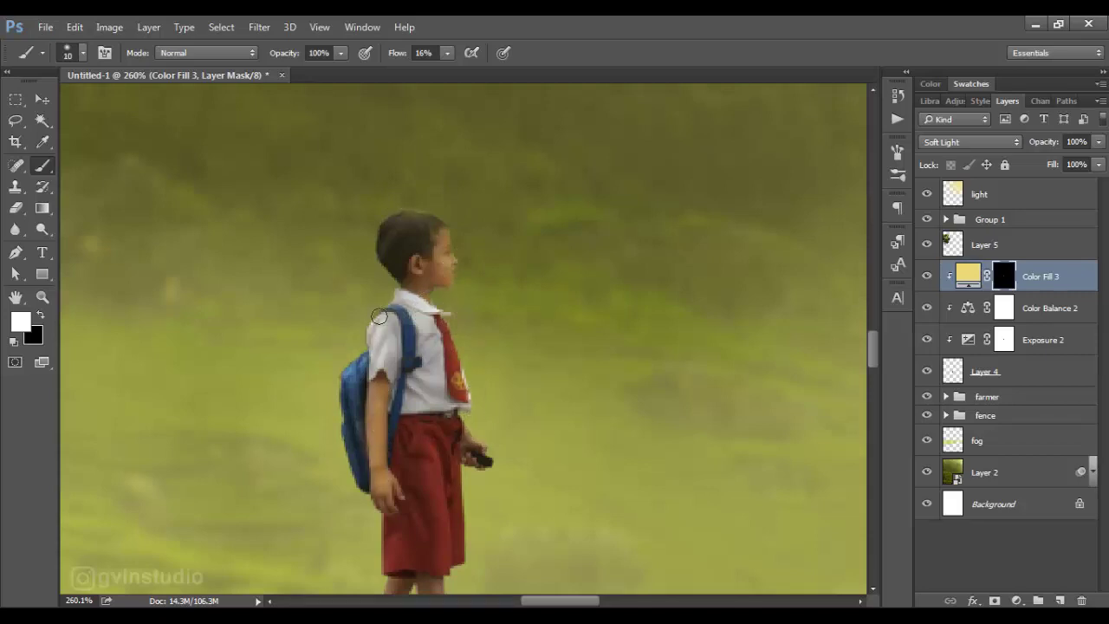
scroll(459, 370, down, 3)
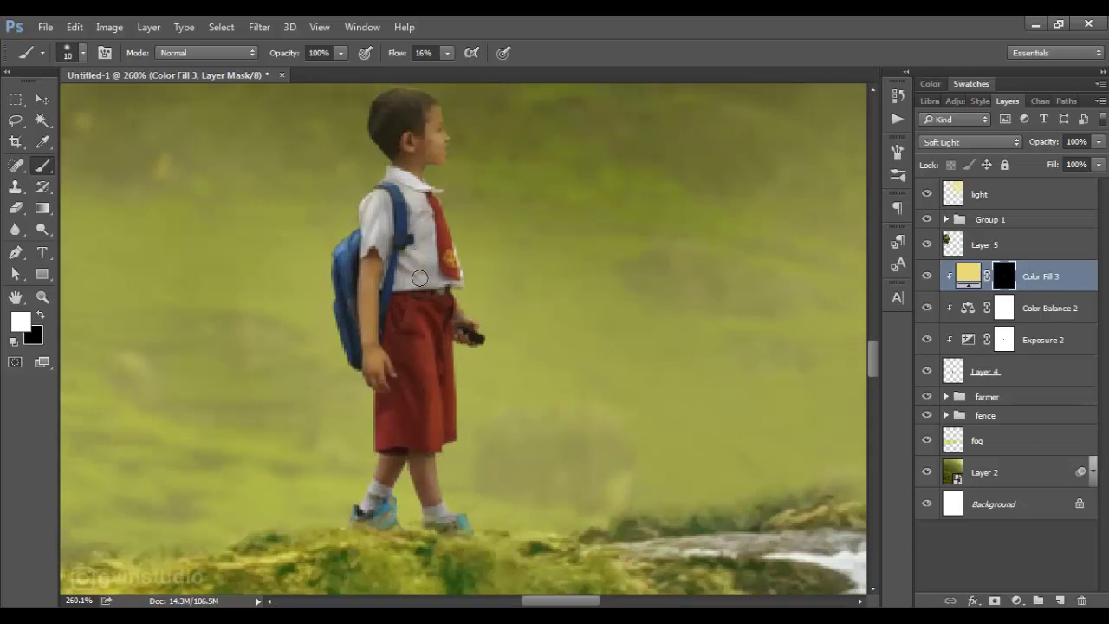
scroll(497, 381, up, 1)
- Add a clipped Brightness/Contrast at brightness 22 with an inverted mask, brush flow 24%
click(1017, 600)
click(1009, 303)
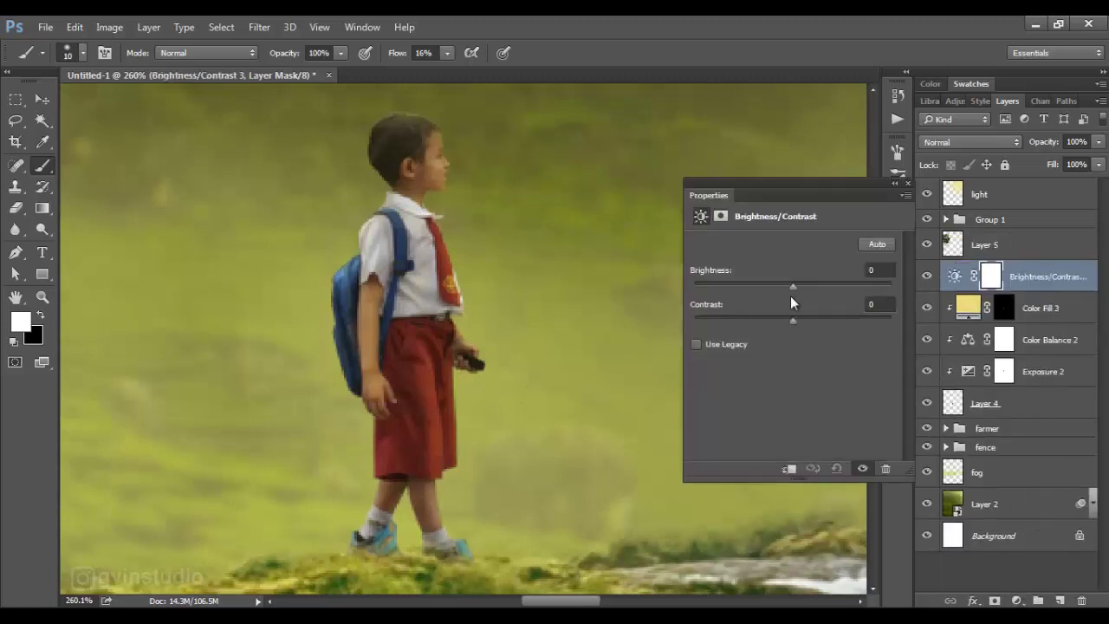
click(790, 469)
drag(793, 286, 808, 287)
click(1016, 270)
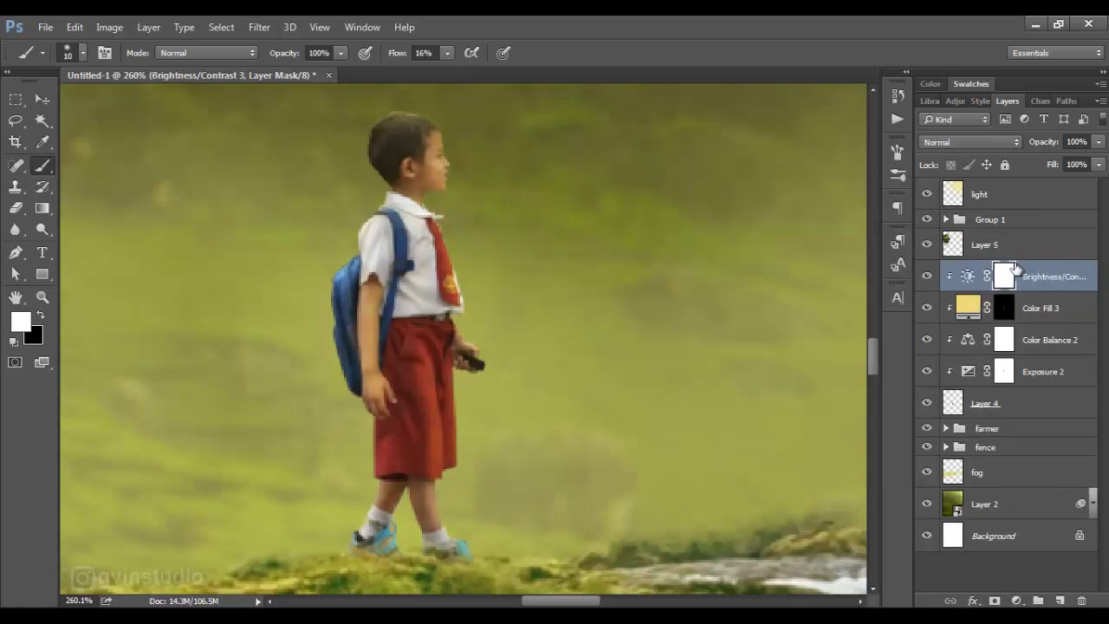
key(ctrl+i)
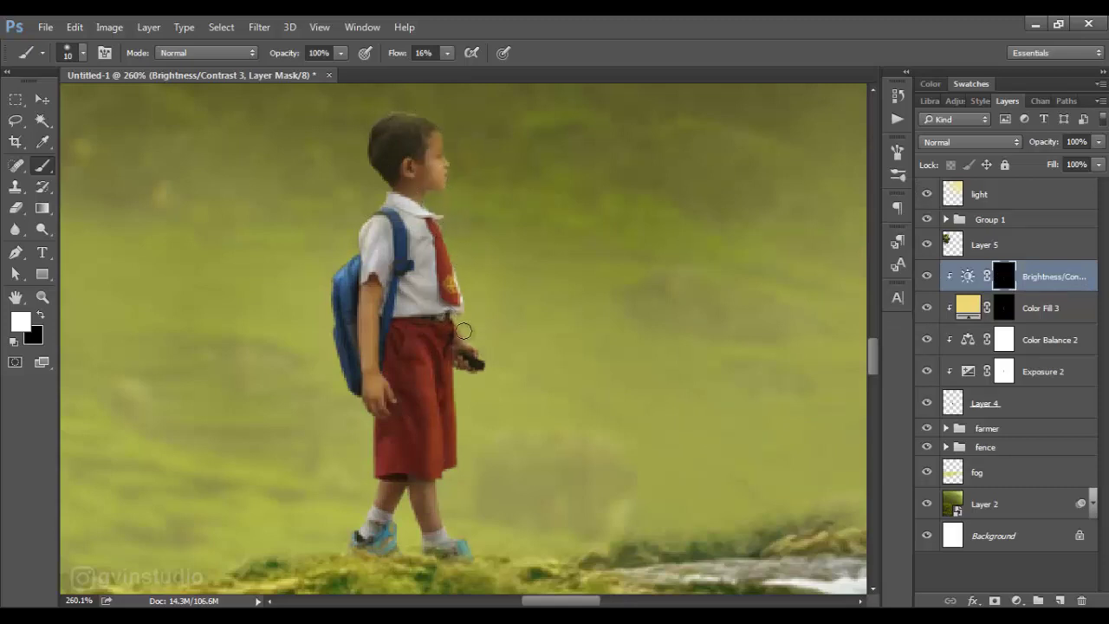
drag(400, 53, 408, 53)
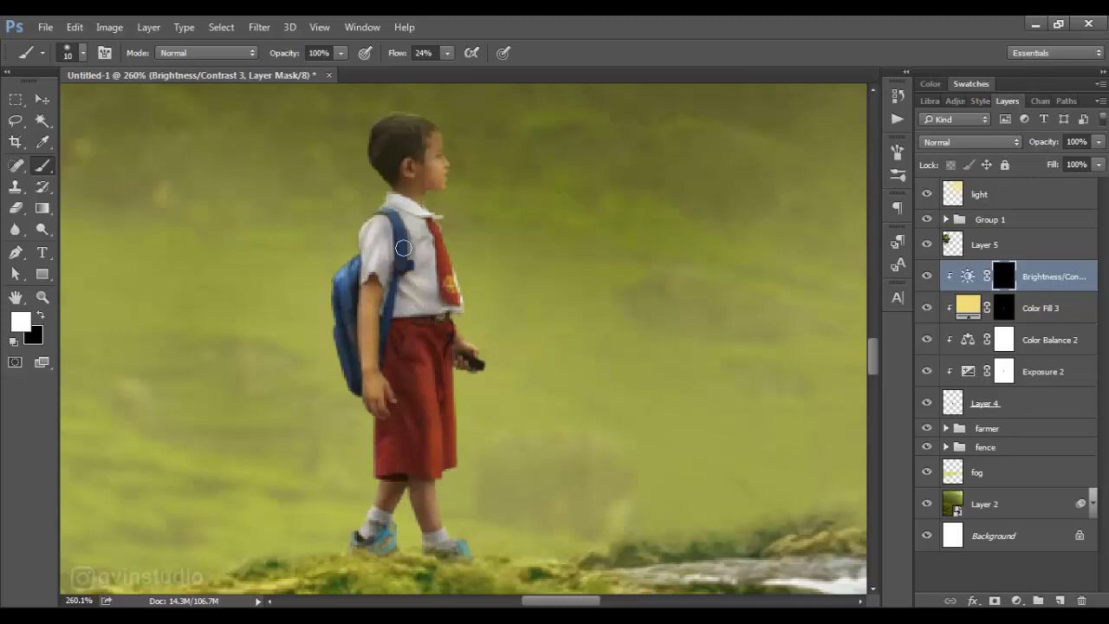
- Add another Brightness/Contrast and a Hue/Saturation with Lightness raised to +7
scroll(465, 339, down, 3)
scroll(466, 340, down, 2)
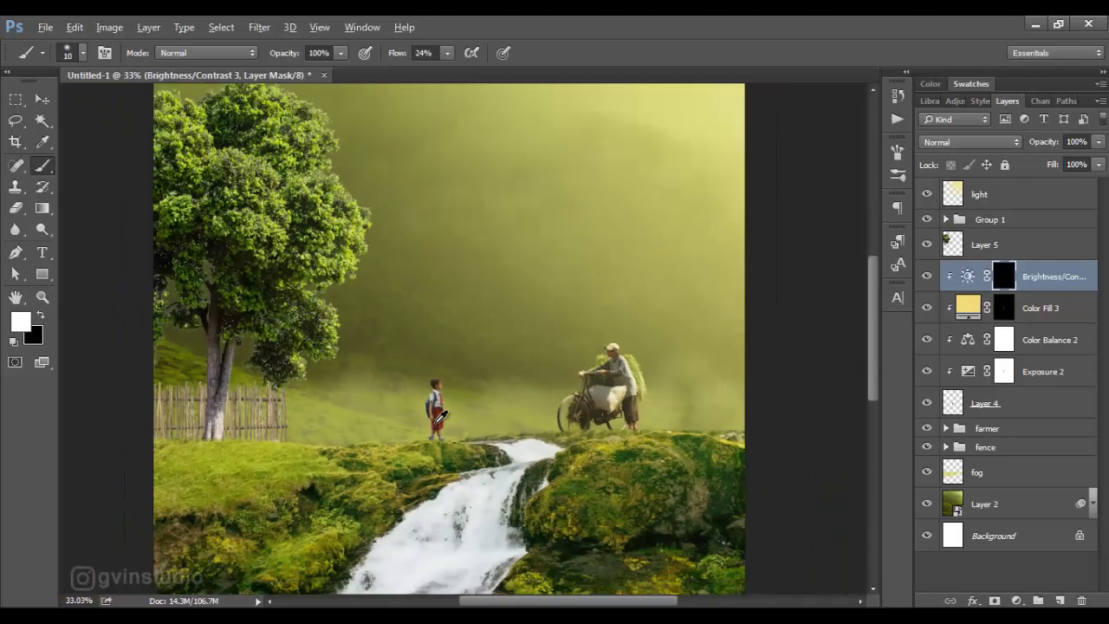
scroll(466, 339, down, 2)
scroll(487, 404, up, 3)
scroll(487, 404, up, 2)
click(1017, 600)
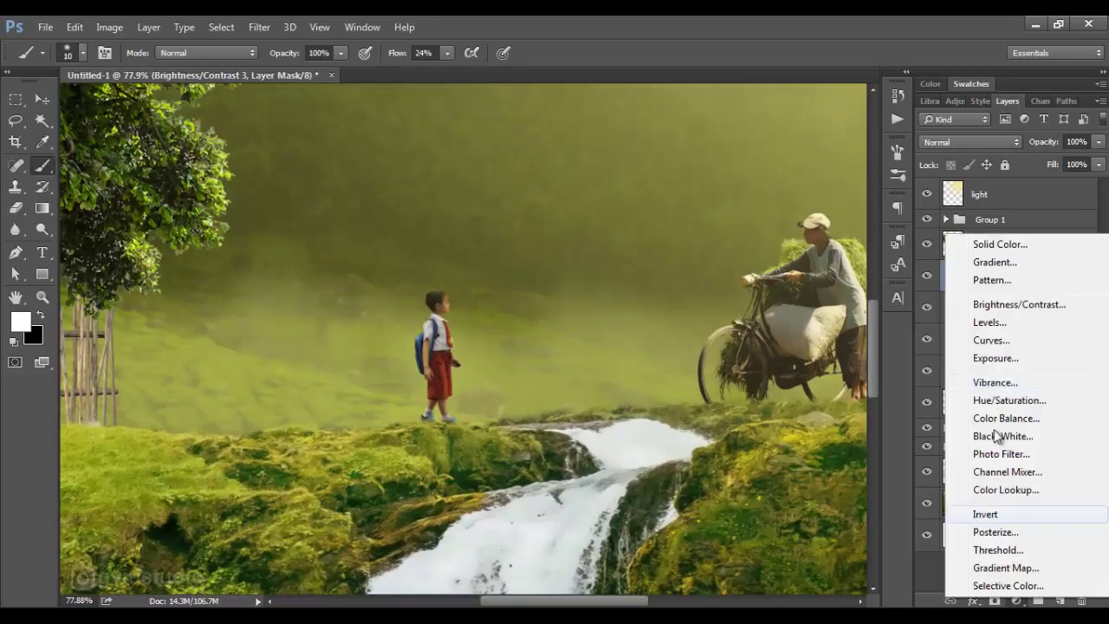
click(997, 303)
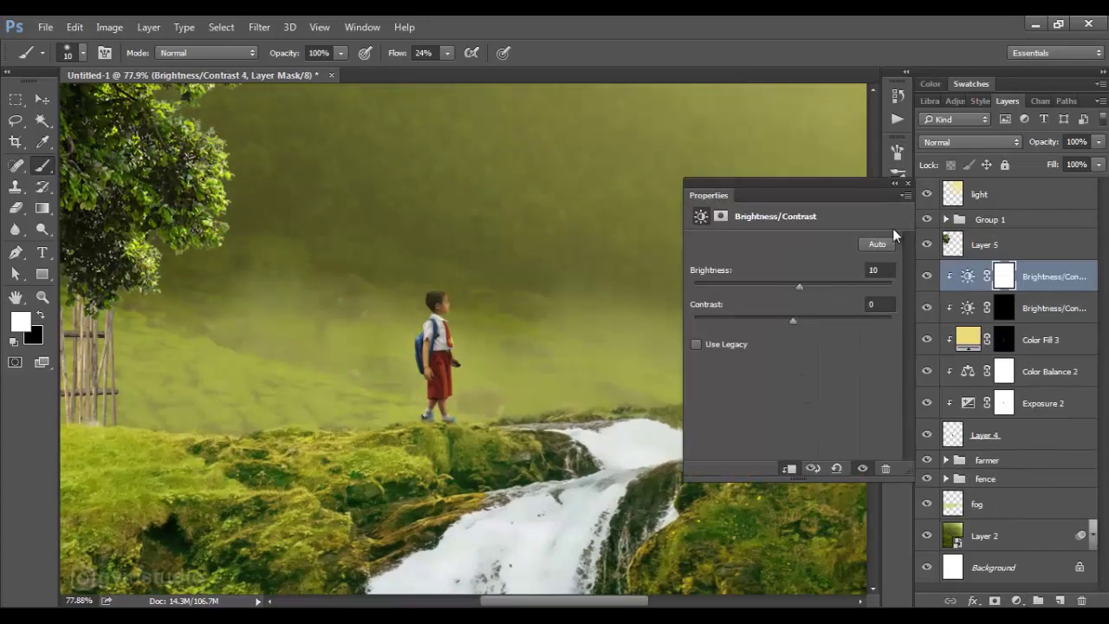
click(1017, 600)
click(997, 399)
drag(793, 374, 799, 376)
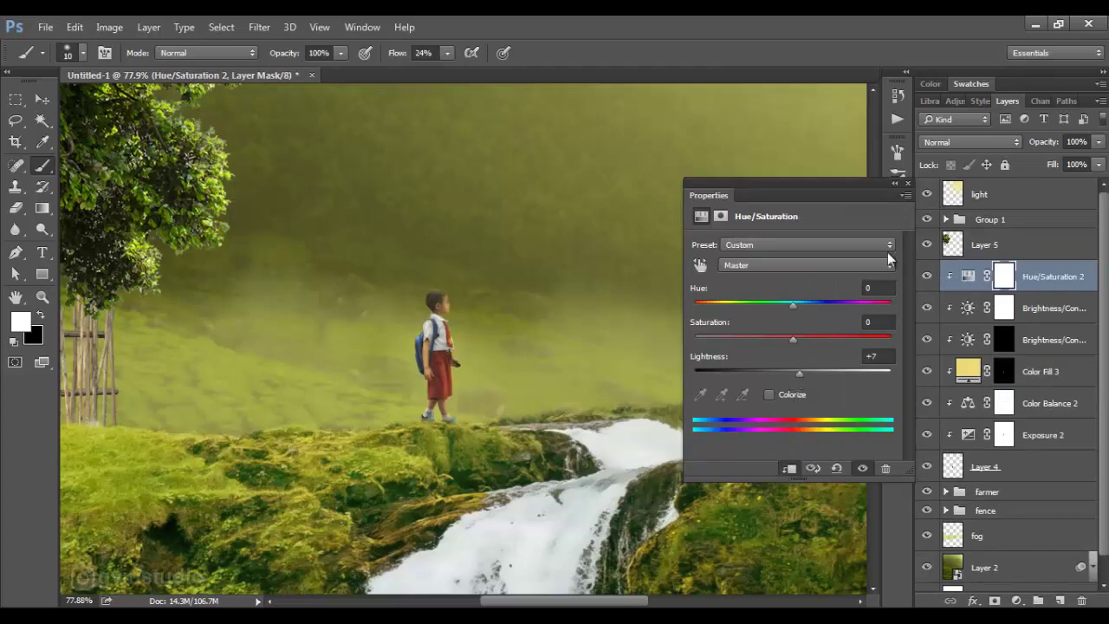
click(908, 184)
- Group the boy's Layer 4 and its adjustments as 'child', then select tree Layer 5
key(v)
key(ctrl+0)
scroll(506, 422, down, 3)
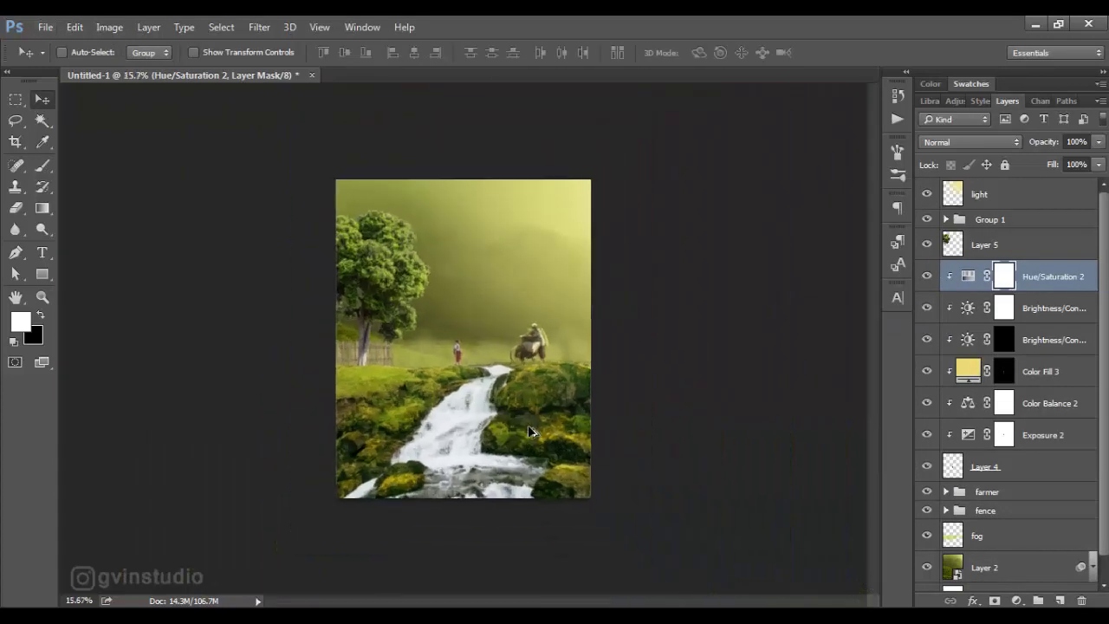
scroll(531, 431, up, 2)
click(993, 472)
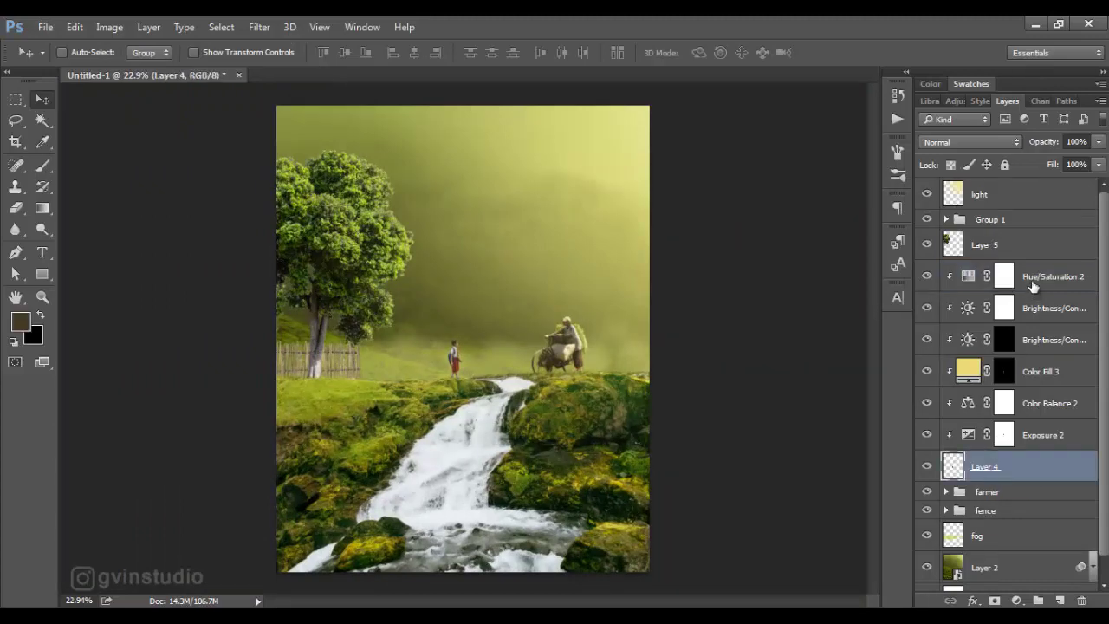
ctrl+click(1033, 286)
shift+click(1039, 403)
shift+click(1040, 435)
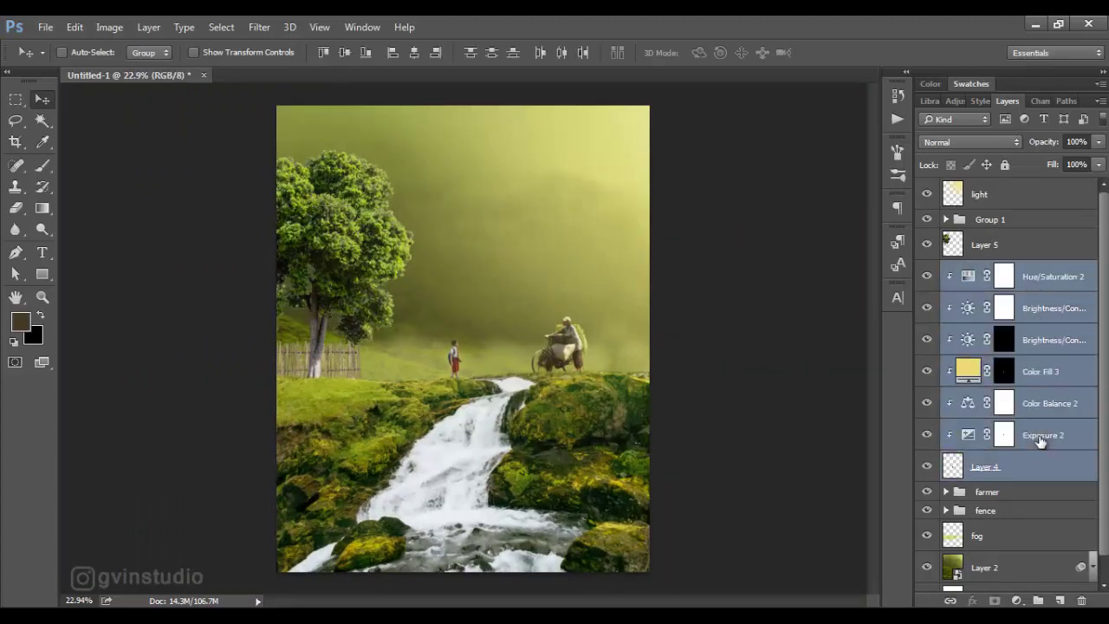
key(ctrl+g)
double_click(991, 269)
text(child)
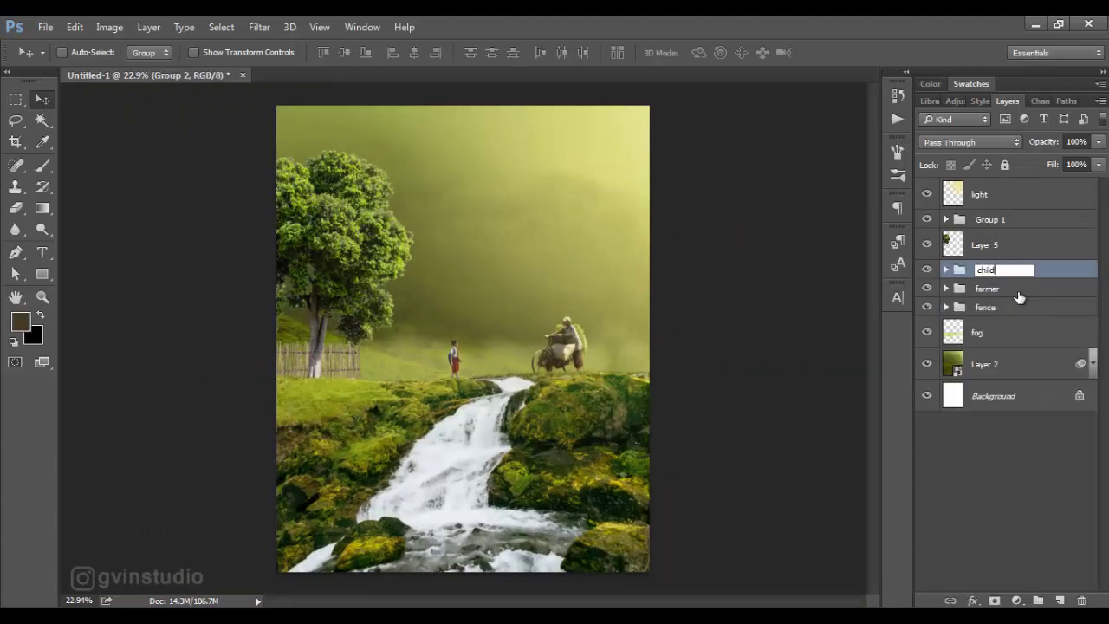
key(Return)
click(978, 251)
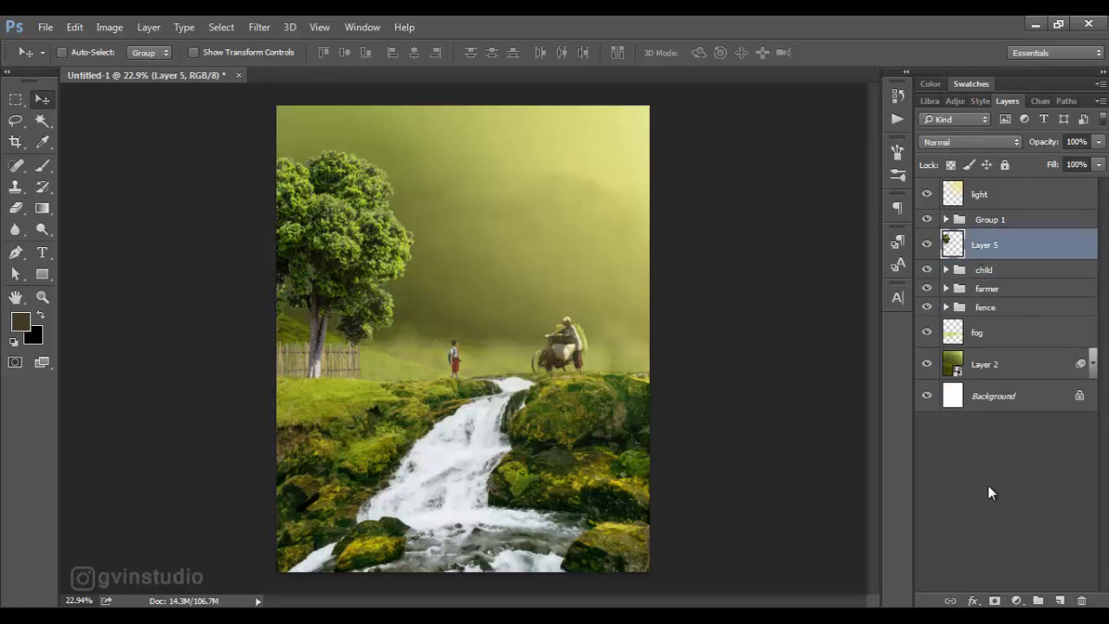
click(1016, 601)
- Add an Exposure adjustment of -0.77 above the tree, masking it off part of the tree with a 300 px black brush
click(996, 356)
drag(793, 283, 782, 286)
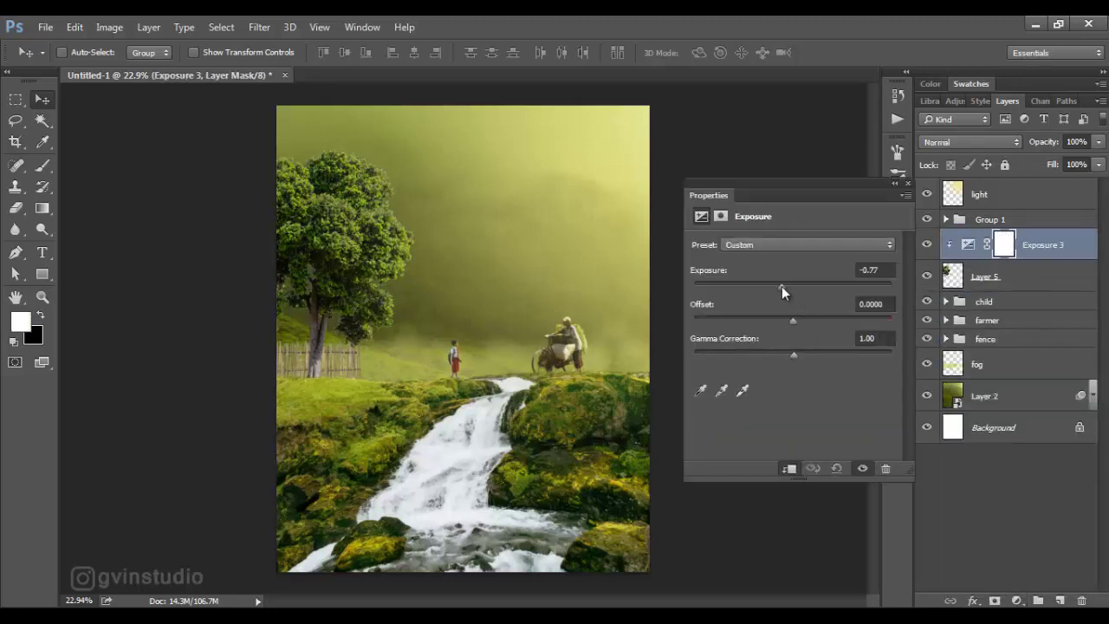
click(908, 185)
key(b)
key(x)
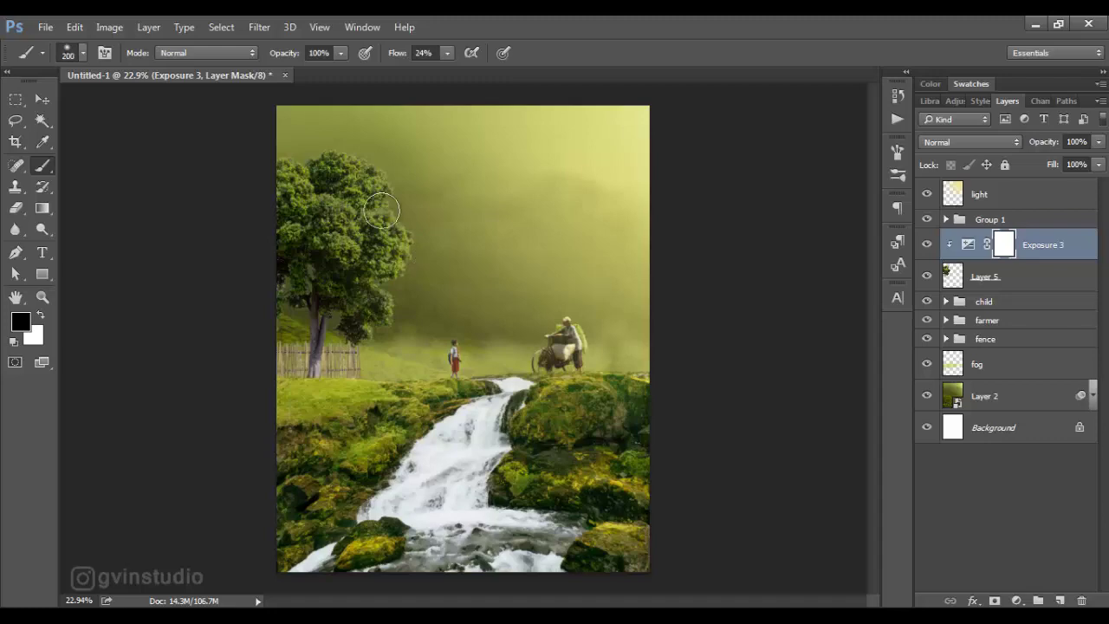
key(bracketright)
key(bracketright)
drag(381, 210, 375, 317)
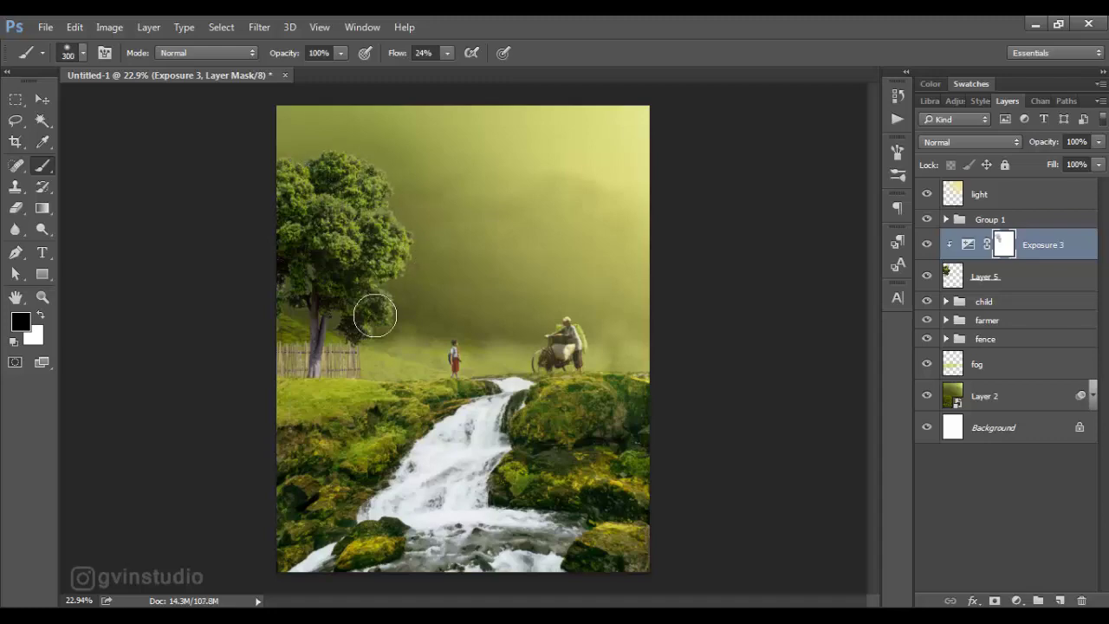
- Load the tree's outline as a selection and turn it into a mask on Layer 5
key(v)
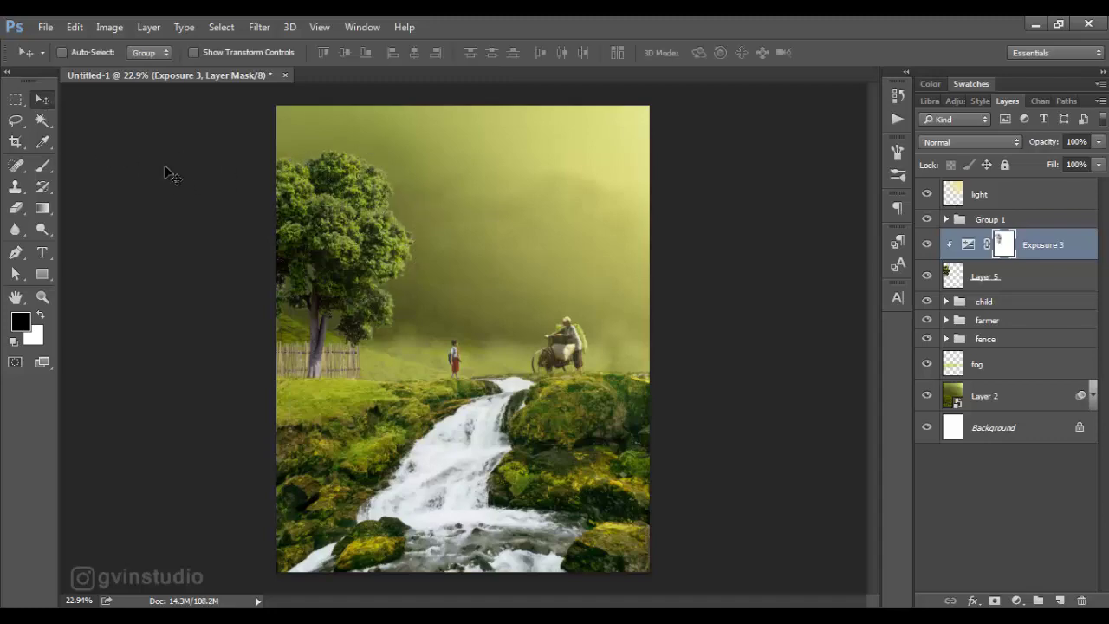
scroll(360, 306, up, 2)
scroll(360, 306, up, 3)
scroll(360, 306, up, 1)
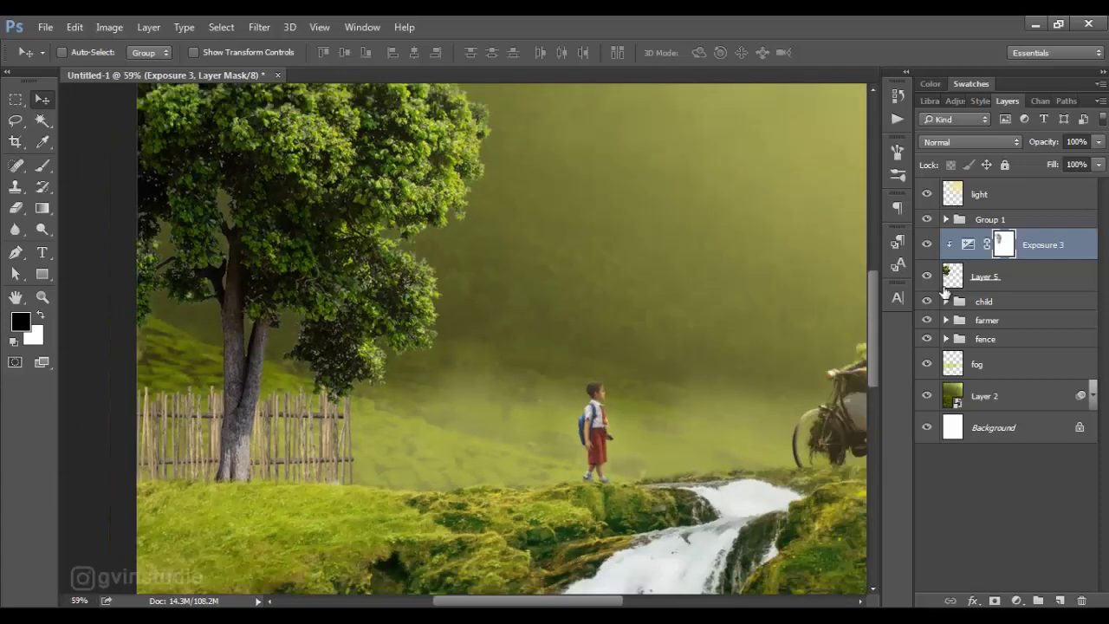
ctrl+click(952, 277)
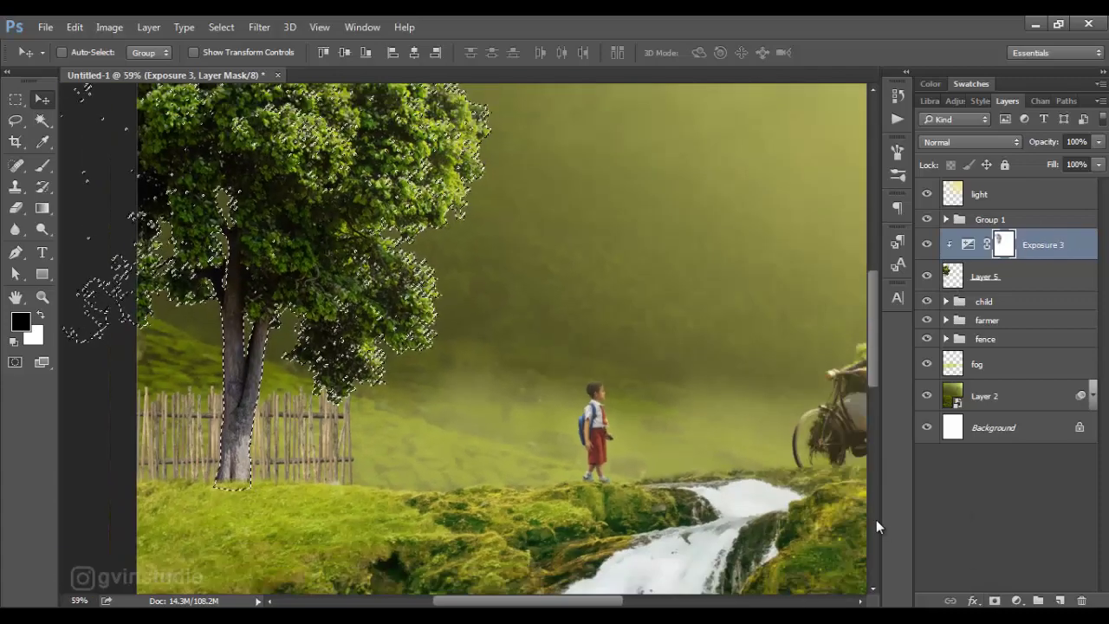
click(953, 278)
click(995, 601)
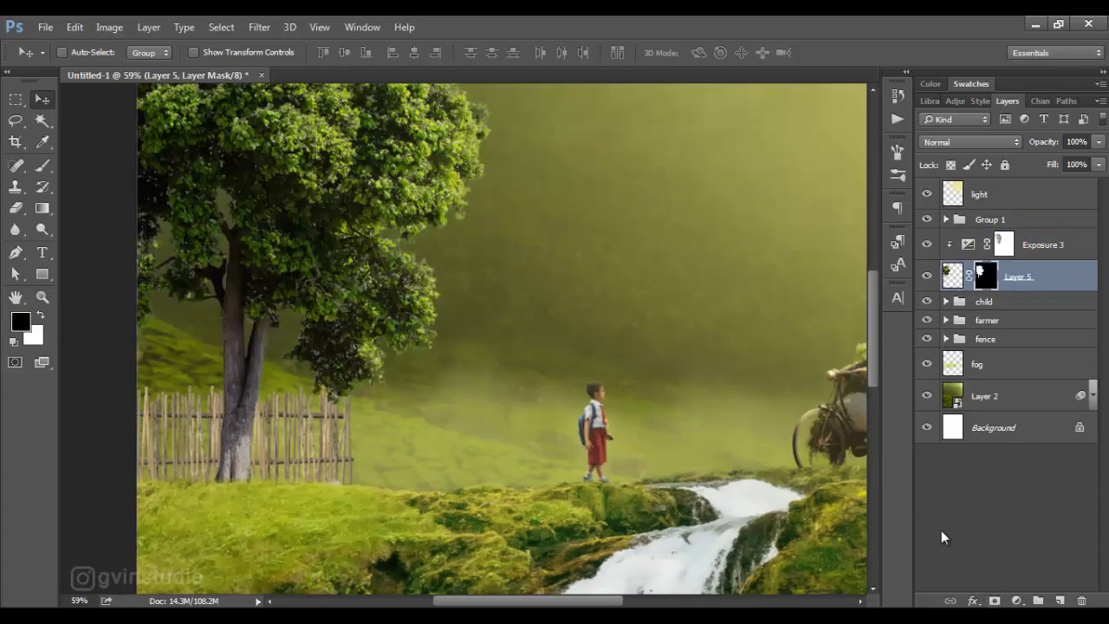
- Refine the Layer 5 mask with a slight radius and smoothing, then apply the mask permanently
right_click(986, 288)
click(971, 423)
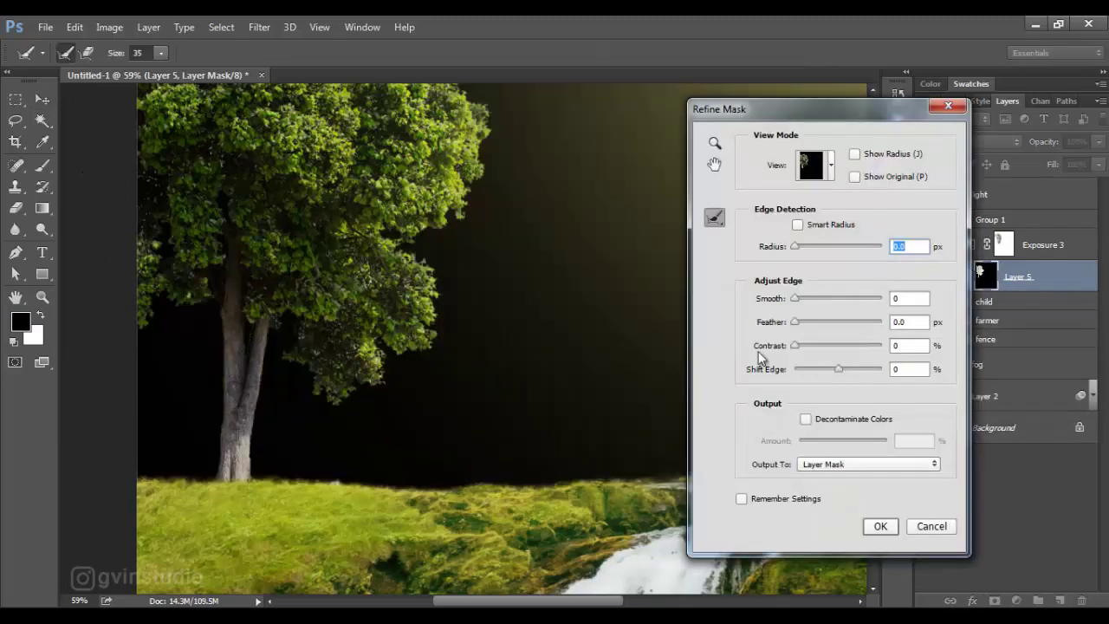
click(794, 246)
click(798, 298)
click(880, 526)
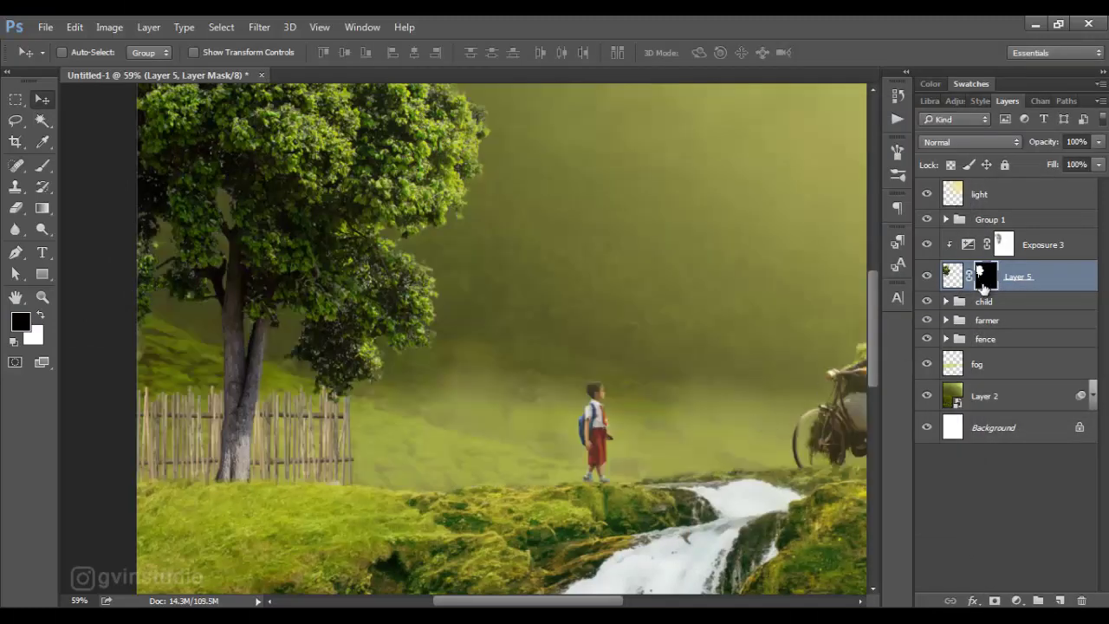
right_click(985, 284)
click(976, 335)
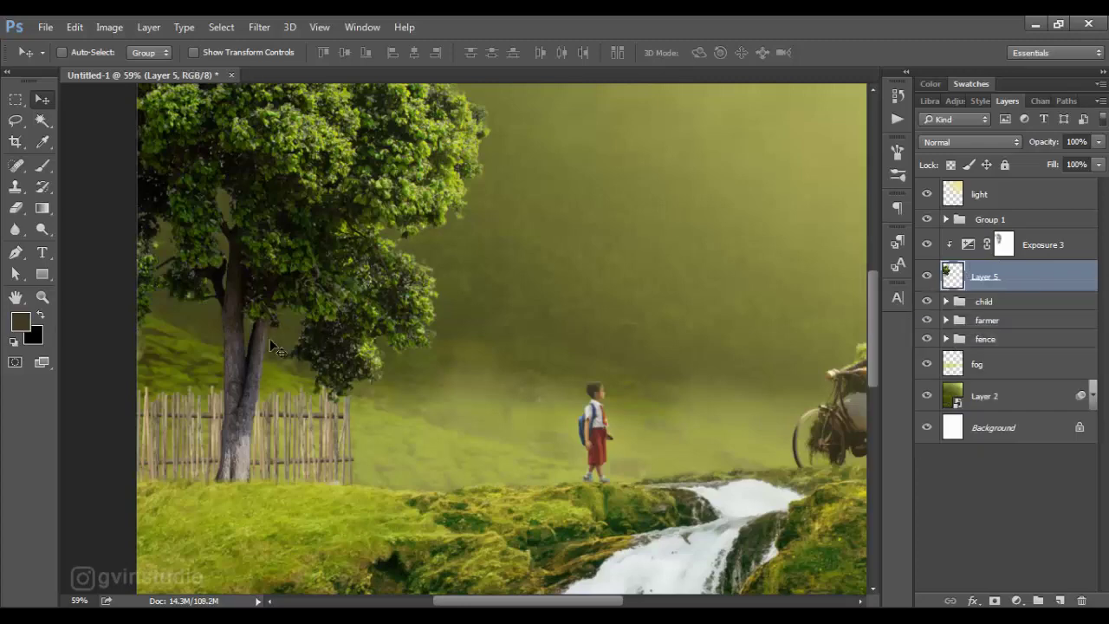
click(16, 230)
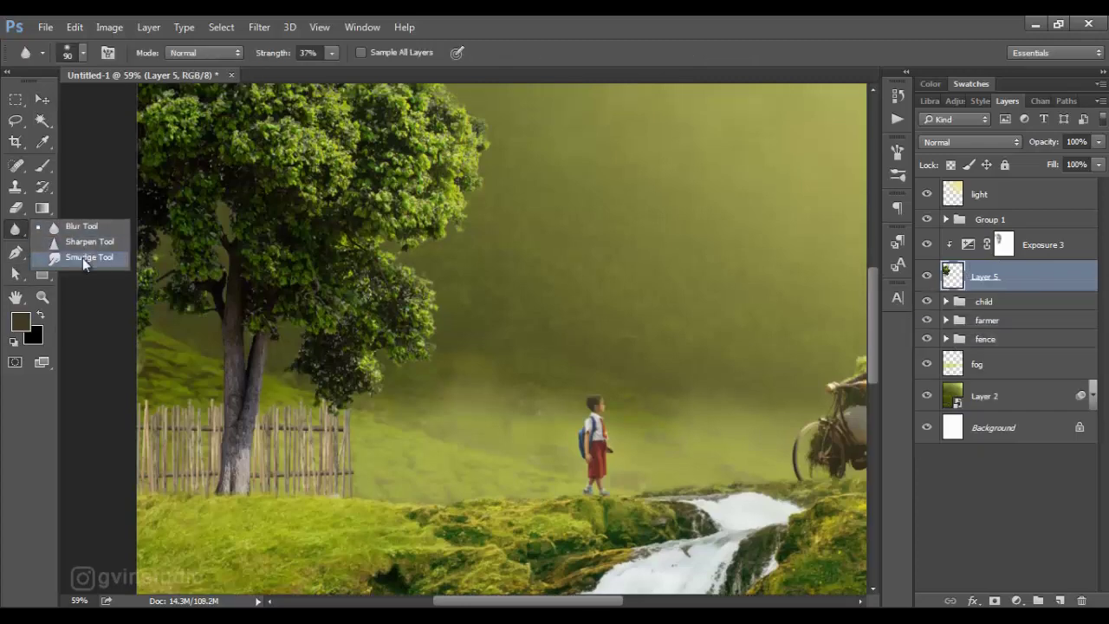
- Blur the treetop and lower foliage edges with a 60 px Blur Tool brush
mouse_move(18, 241)
mouse_down()
mouse_move(84, 257)
mouse_move(87, 223)
mouse_up()
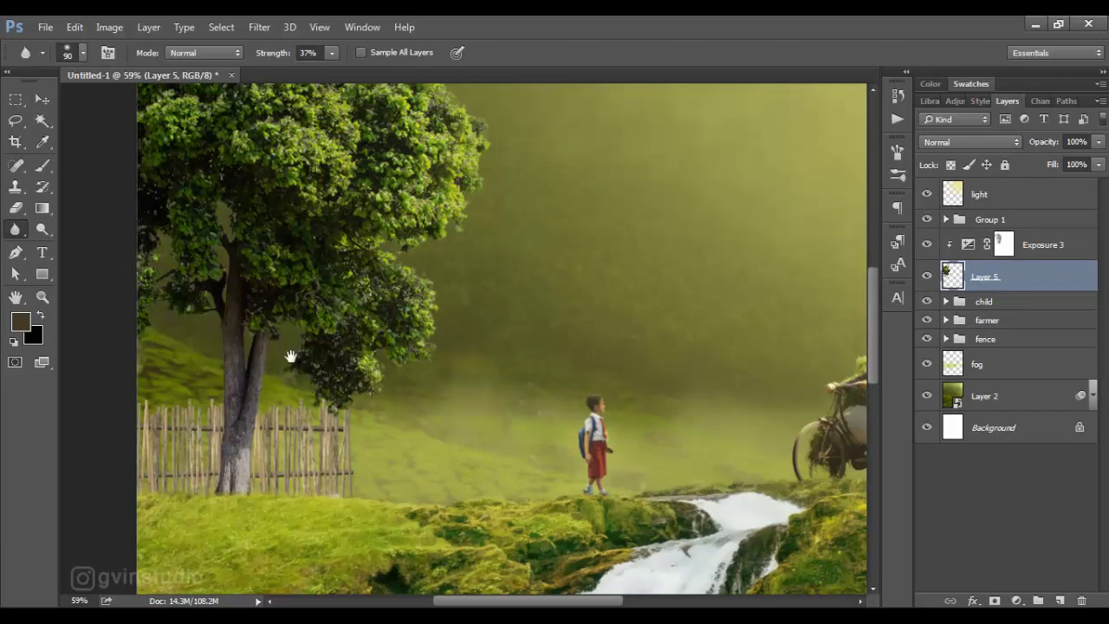
scroll(291, 356, up, 5)
key(bracketleft)
key(bracketleft)
key(bracketleft)
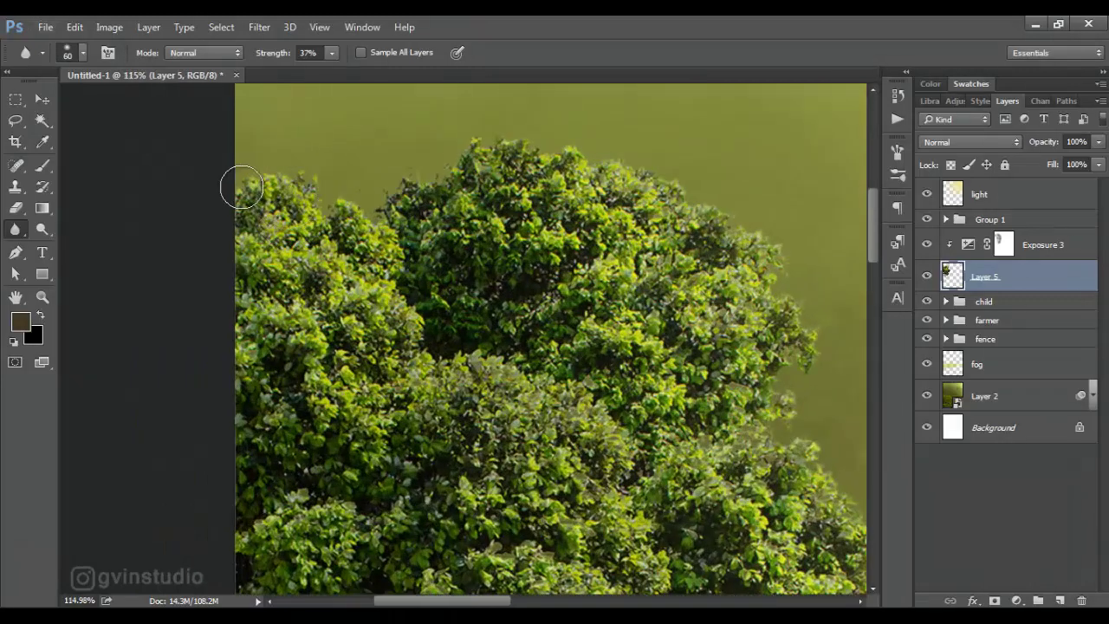
mouse_move(242, 188)
mouse_down()
mouse_move(404, 173)
mouse_move(473, 143)
mouse_move(670, 184)
mouse_move(797, 307)
mouse_move(797, 408)
mouse_move(577, 282)
mouse_move(676, 431)
mouse_move(612, 235)
mouse_move(583, 334)
mouse_move(471, 376)
mouse_move(528, 441)
mouse_up()
scroll(528, 441, down, 2)
mouse_move(517, 297)
mouse_down()
mouse_move(459, 452)
mouse_move(370, 510)
mouse_move(208, 401)
mouse_up()
scroll(208, 401, up, 2)
scroll(227, 324, left, 2)
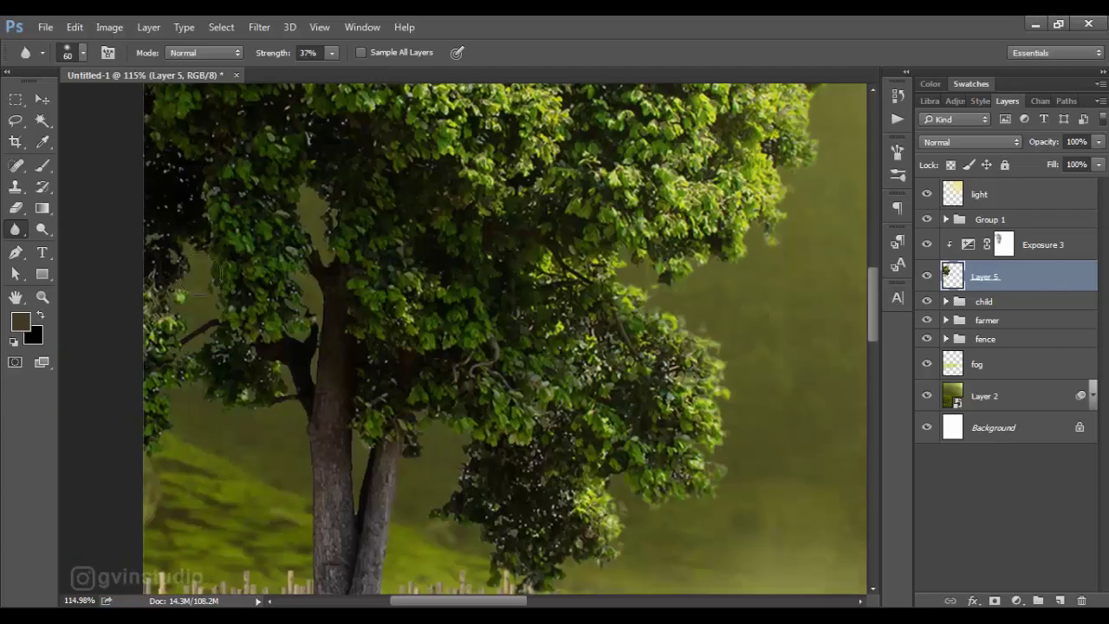
scroll(434, 451, down, 3)
scroll(428, 416, down, 2)
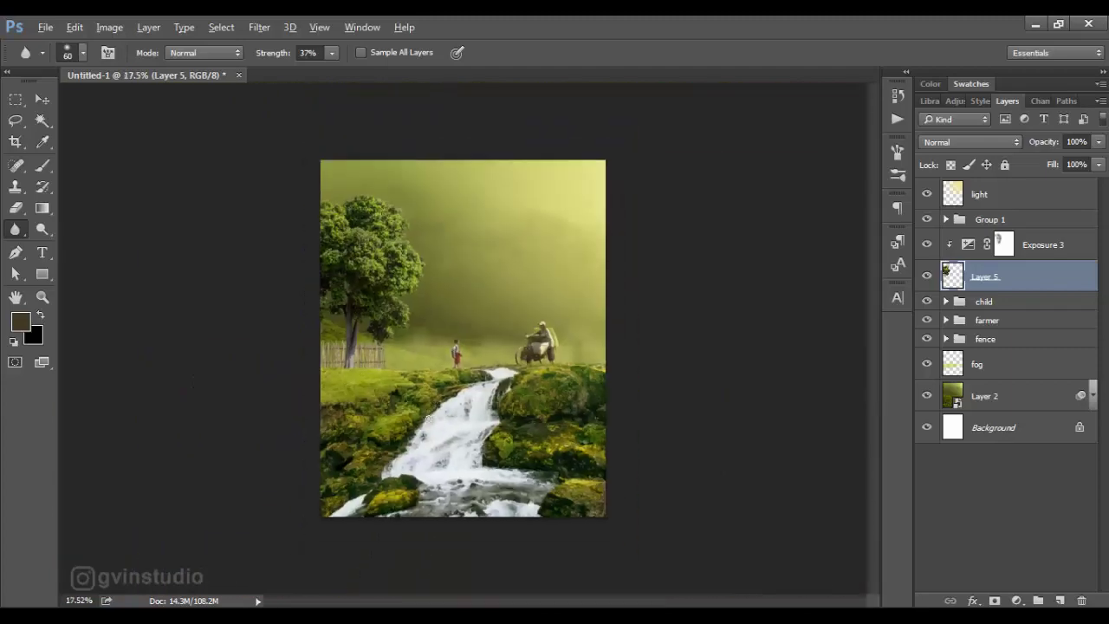
- Add a light yellow Solid Color fill above Exposure 3, blended as Soft Light
click(1036, 251)
click(1016, 600)
click(1005, 244)
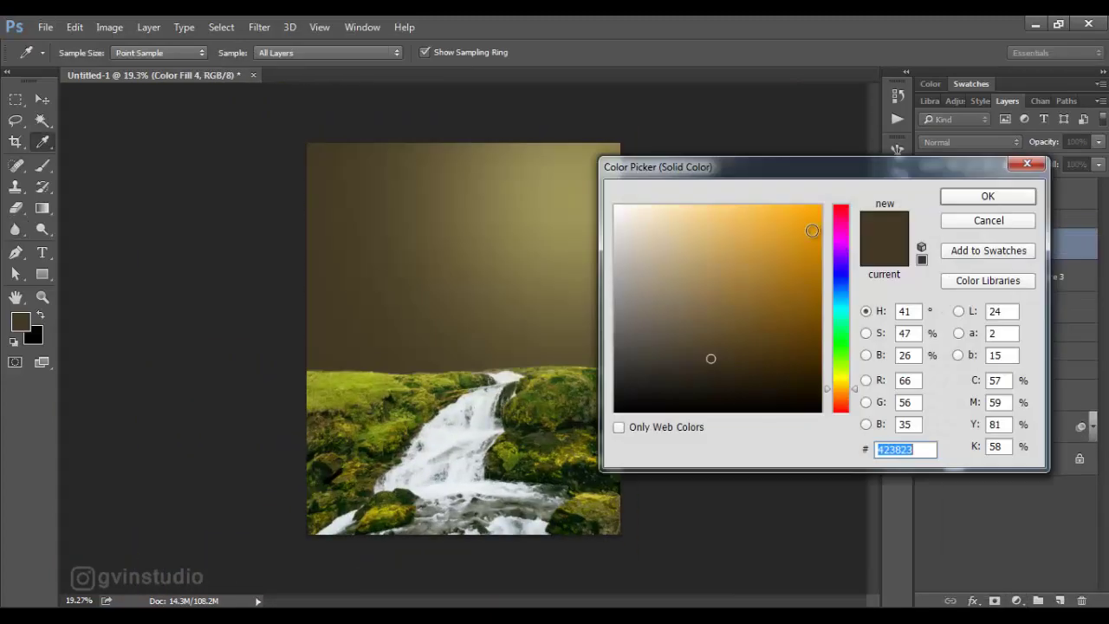
click(841, 384)
click(722, 223)
click(988, 196)
click(971, 142)
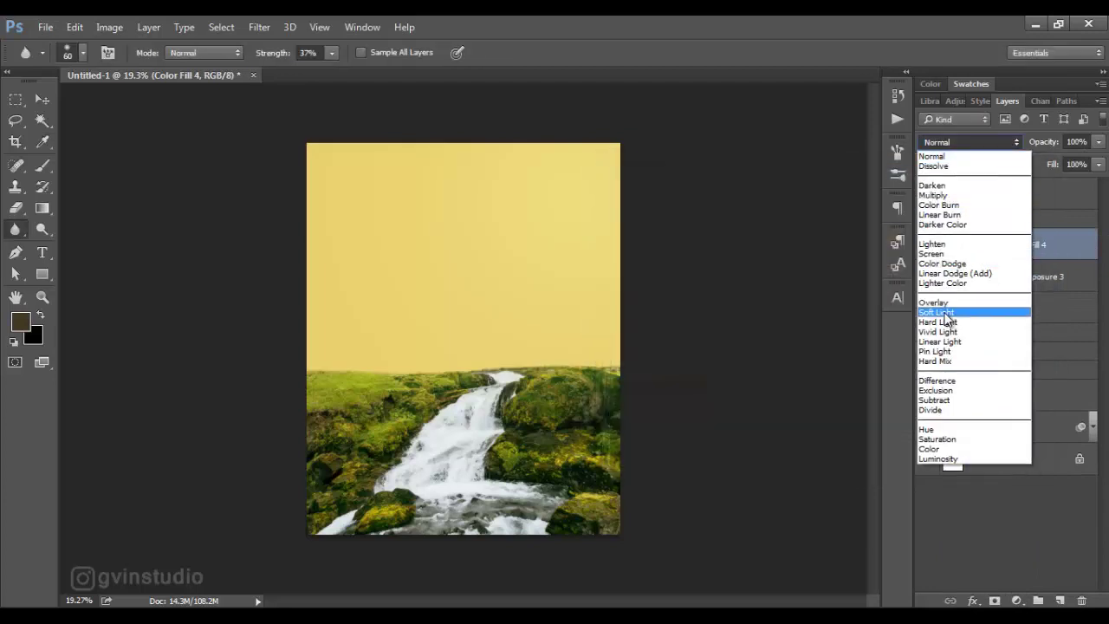
click(944, 312)
- Invert the Color Fill 4 mask and paint white with a large soft brush to reveal the glow on the foliage
click(1004, 245)
key(ctrl+i)
key(b)
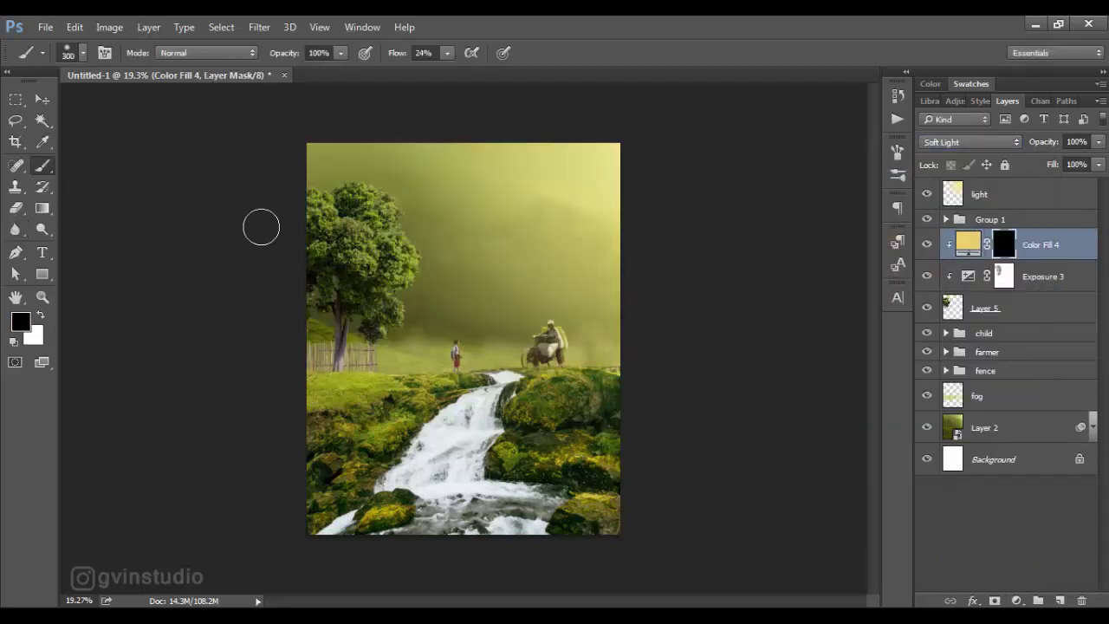
right_click(409, 288)
double_click(540, 368)
key(x)
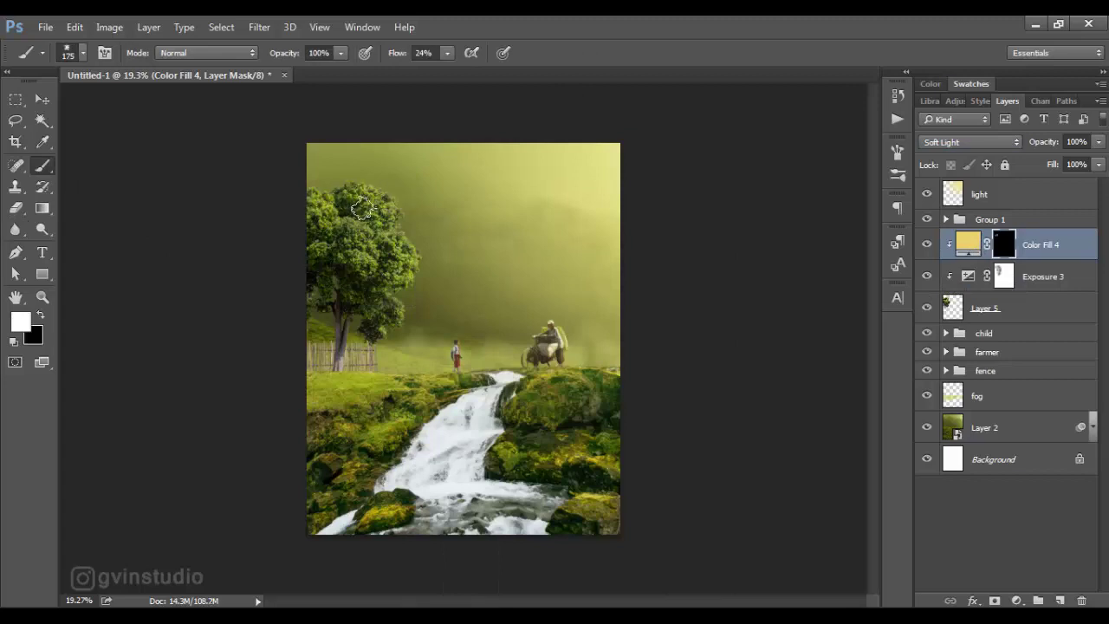
mouse_move(362, 209)
mouse_down()
mouse_move(385, 306)
mouse_move(400, 315)
mouse_up()
drag(327, 247, 382, 225)
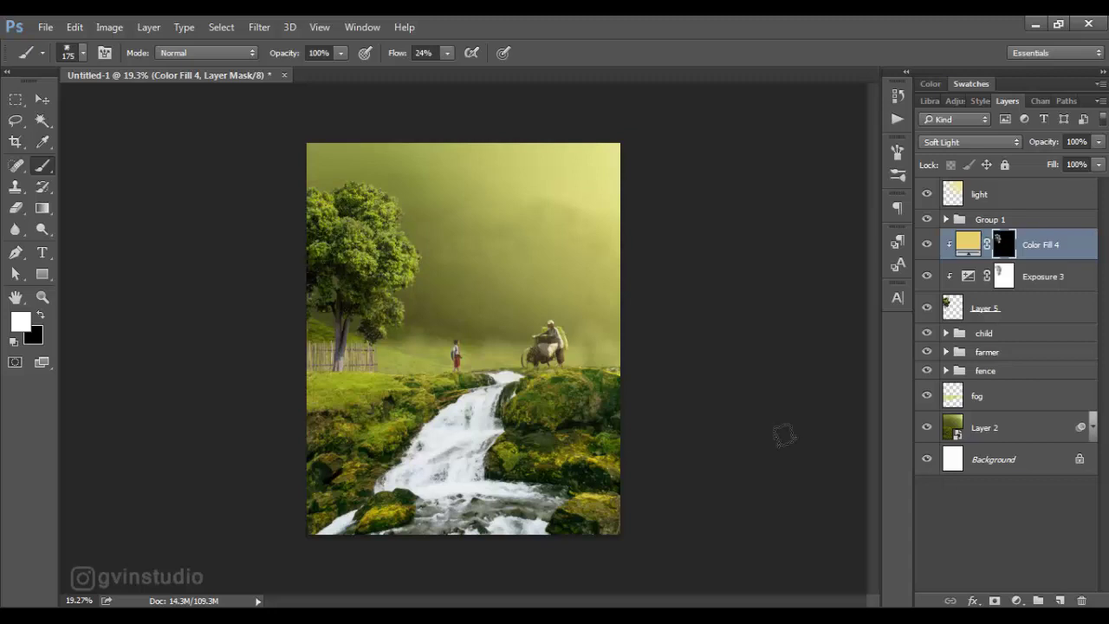
- Add a clipped Layer 10 in Soft Light with a yellow-green, 50% opacity soft round brush
alt+click(1061, 601)
click(682, 198)
alt+click(508, 174)
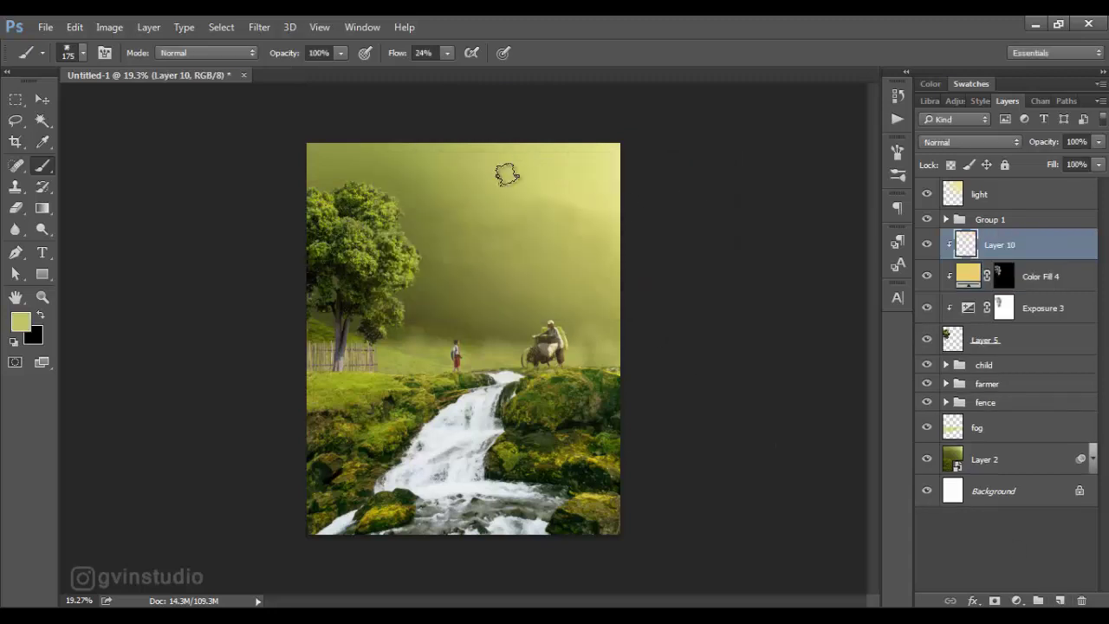
right_click(508, 178)
double_click(526, 330)
key(5)
click(971, 141)
click(936, 312)
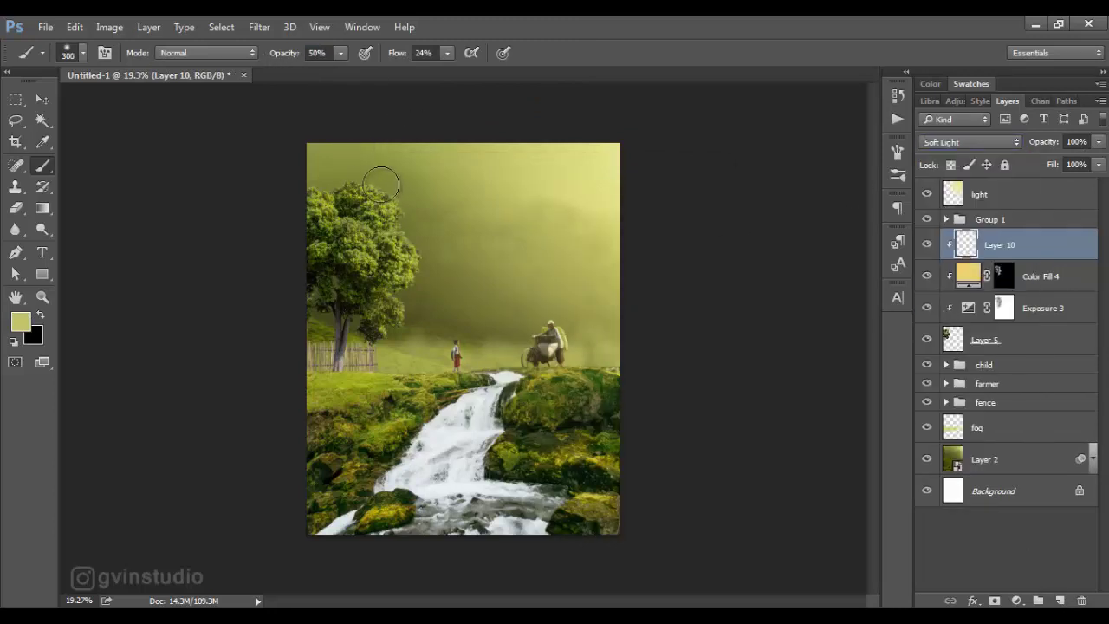
- At 100% flow, paint yellow-green light along the tree's right edge and foliage
key(Tab)
text(100)
key(Return)
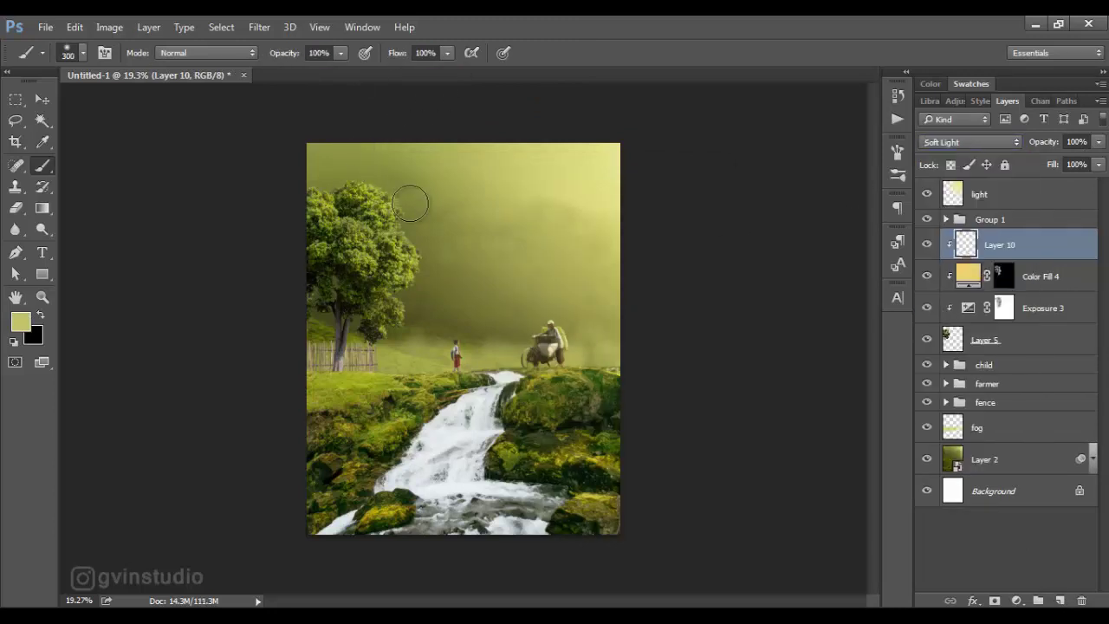
drag(409, 305, 320, 180)
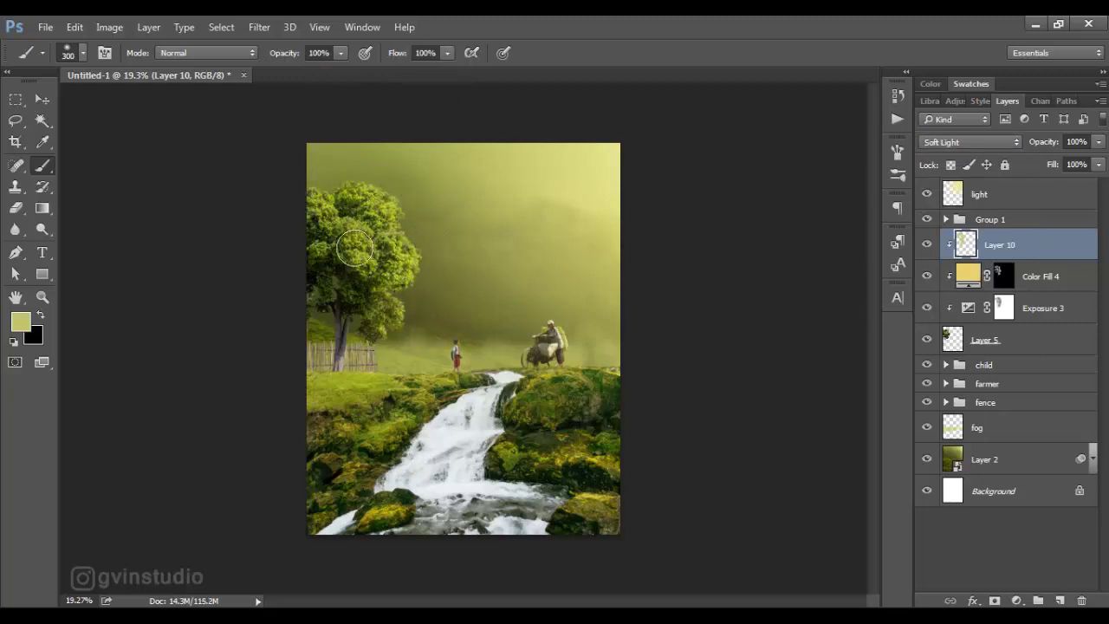
drag(319, 179, 332, 182)
key(v)
scroll(463, 297, down, 2)
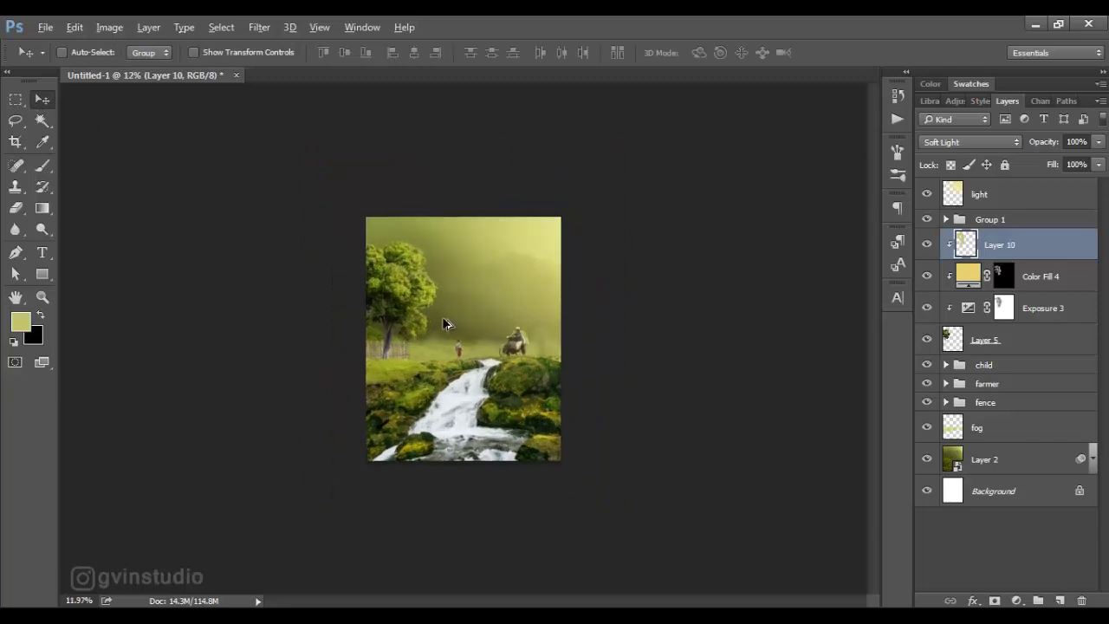
scroll(443, 323, up, 3)
- Add a Color Balance adjustment above Exposure 3 and a clipped Layer 11 above Layer 10
click(1042, 318)
click(1017, 601)
click(996, 413)
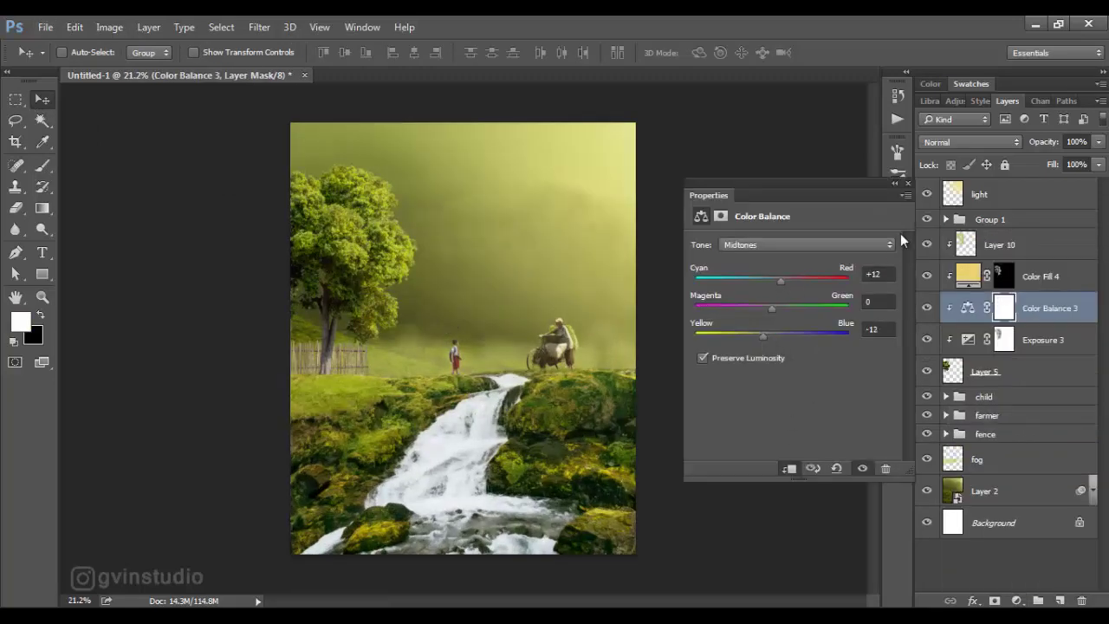
click(1029, 246)
alt+click(1061, 600)
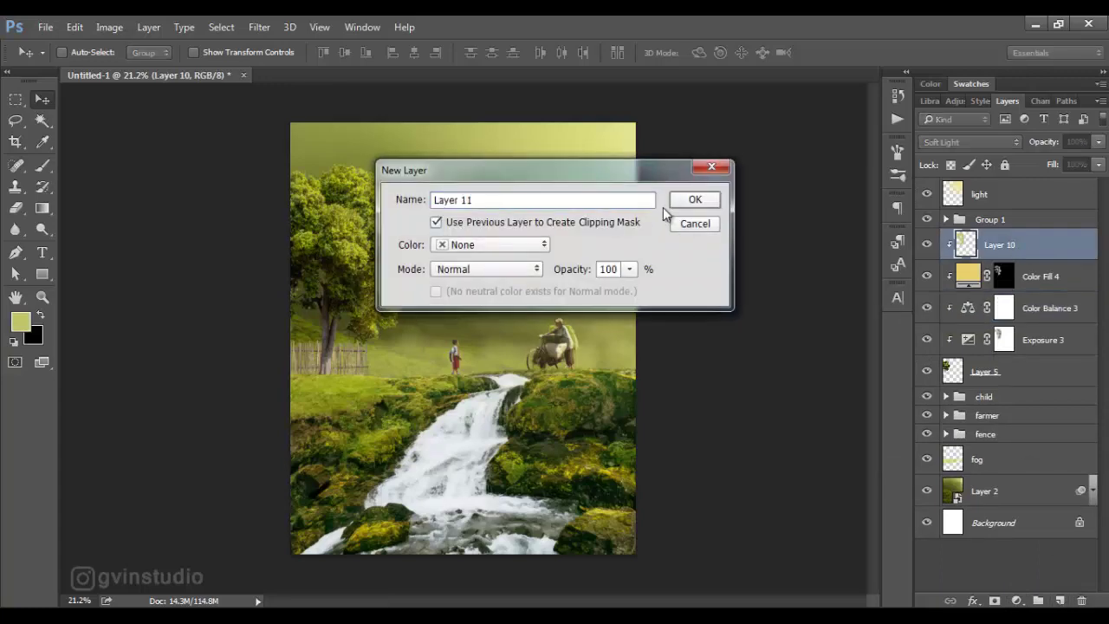
click(696, 198)
- With a 40 px brush at 23% flow, paint sampled dark browns over the lower tree trunk
scroll(317, 390, up, 3)
scroll(315, 358, up, 3)
scroll(315, 358, up, 3)
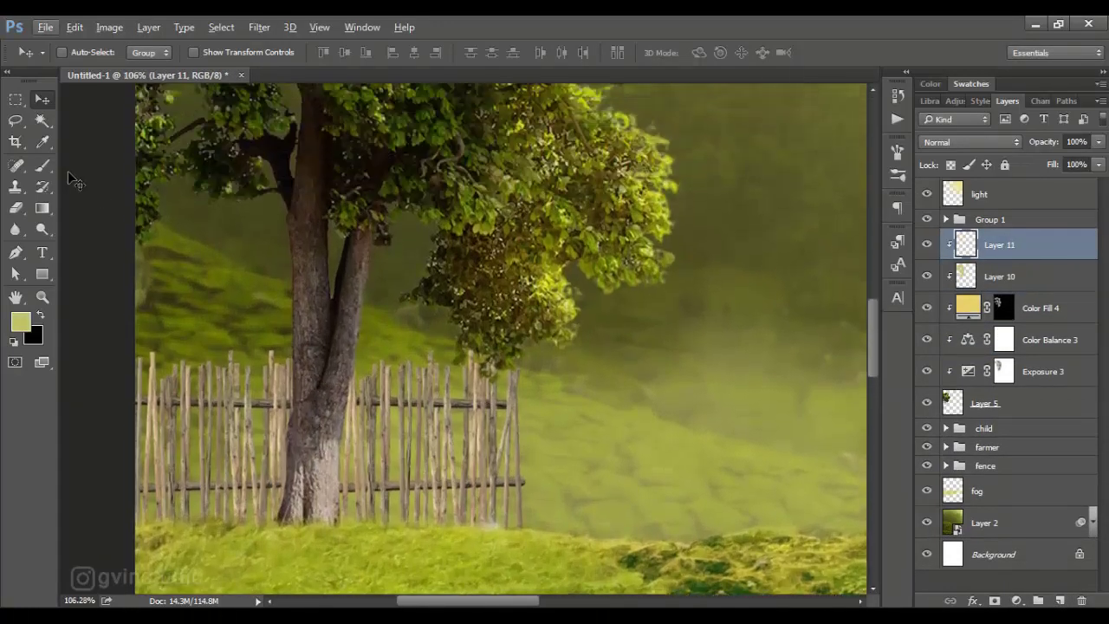
key(b)
key(bracketleft)
key(bracketleft)
key(bracketleft)
alt+click(310, 252)
drag(283, 54, 269, 57)
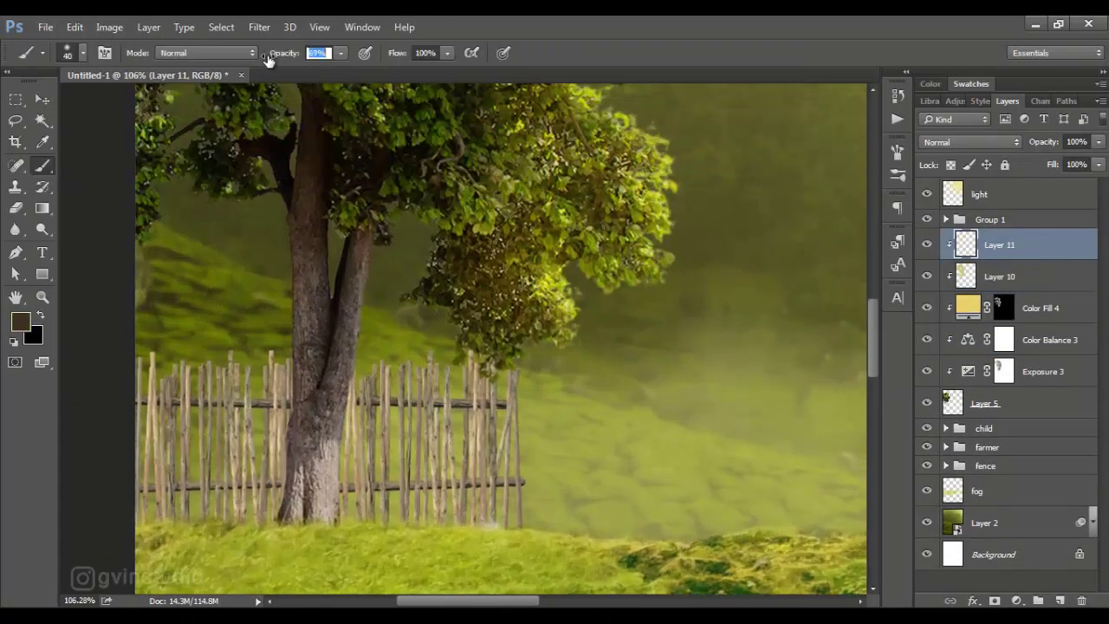
drag(399, 53, 347, 54)
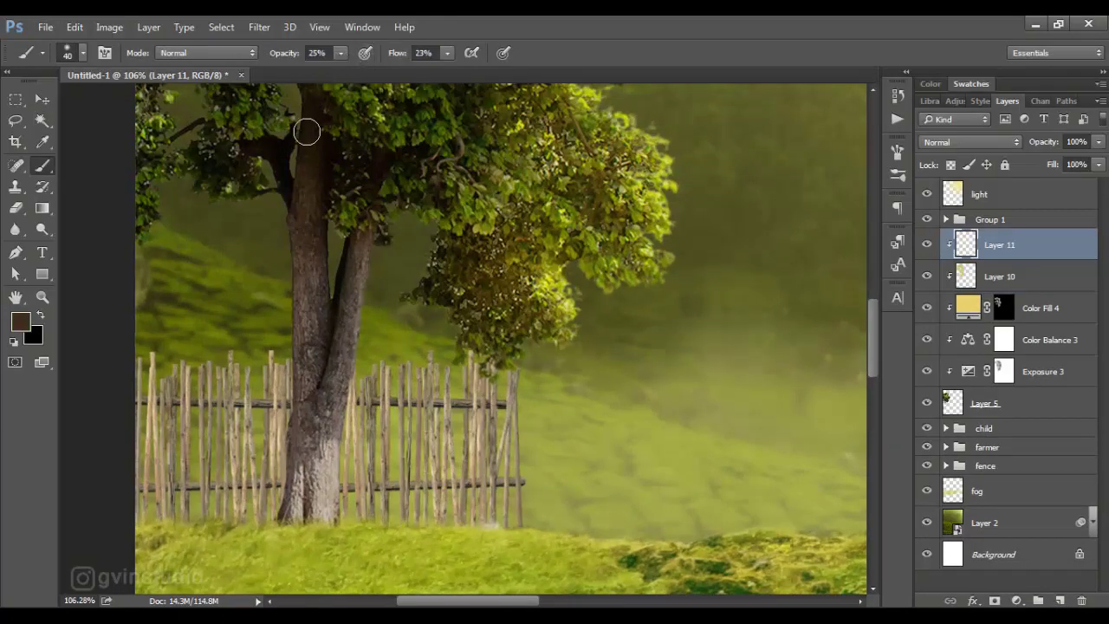
alt+click(311, 128)
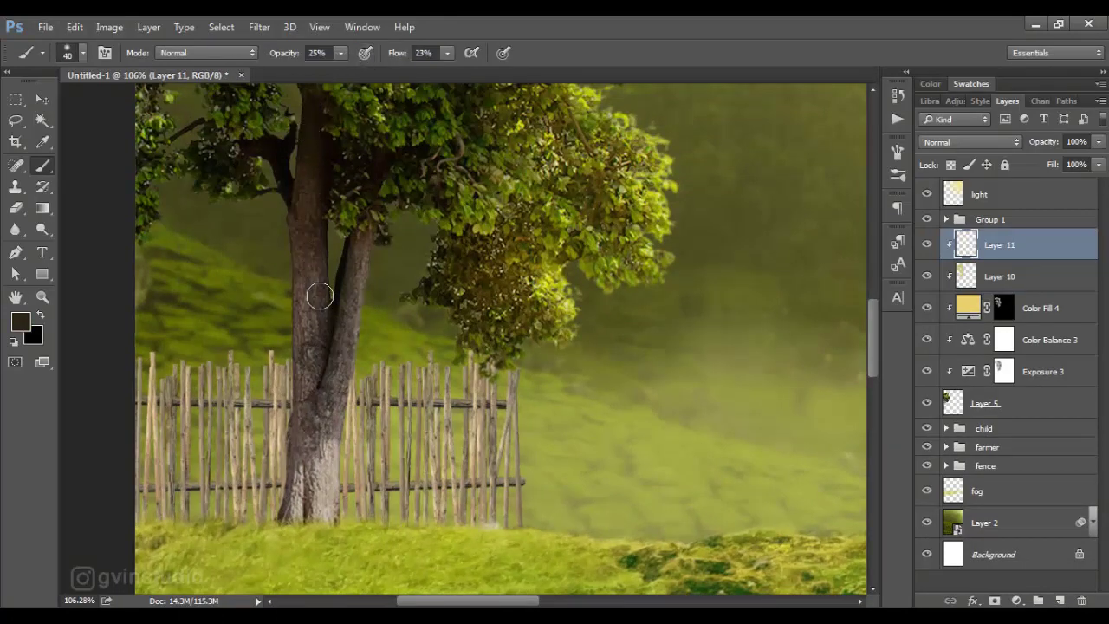
mouse_move(305, 384)
mouse_down()
mouse_move(309, 495)
mouse_move(334, 413)
mouse_move(304, 498)
mouse_move(334, 348)
mouse_up()
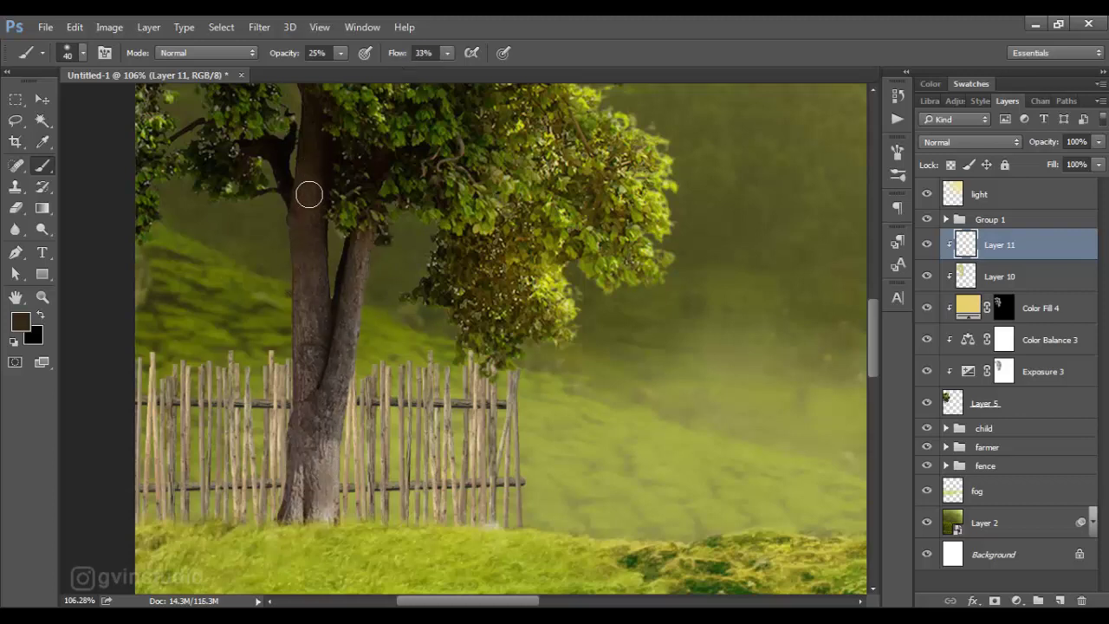
mouse_move(299, 402)
mouse_down()
mouse_move(303, 503)
mouse_move(328, 437)
mouse_up()
- At 34% opacity, shade the bottom of the trunk and lighten its upper part with grey-brown
alt+click(318, 411)
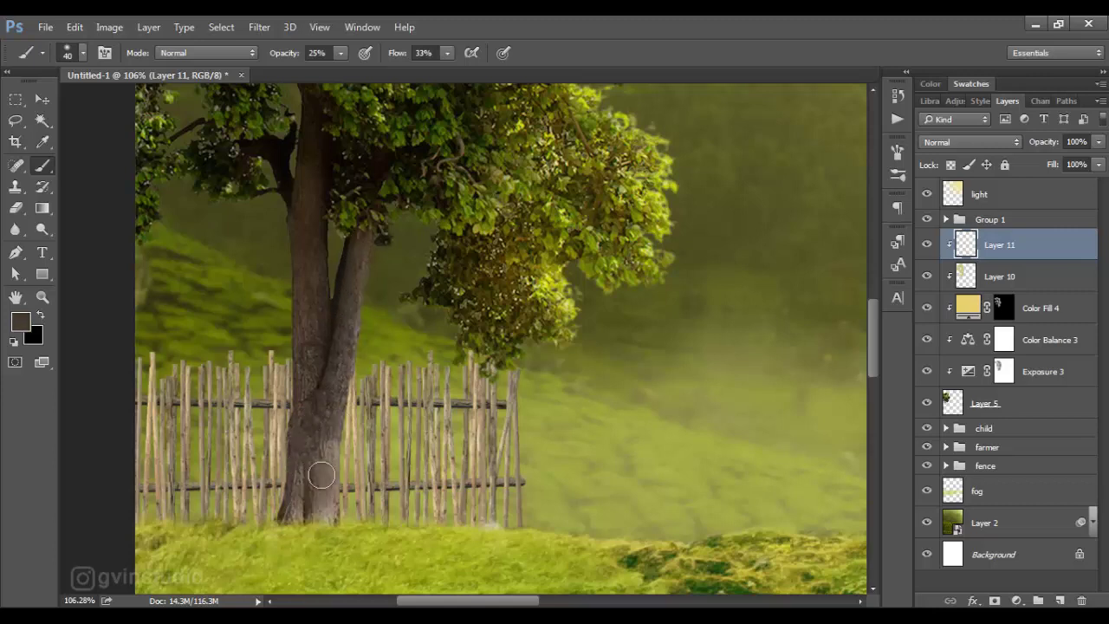
drag(321, 475, 293, 518)
drag(280, 57, 287, 57)
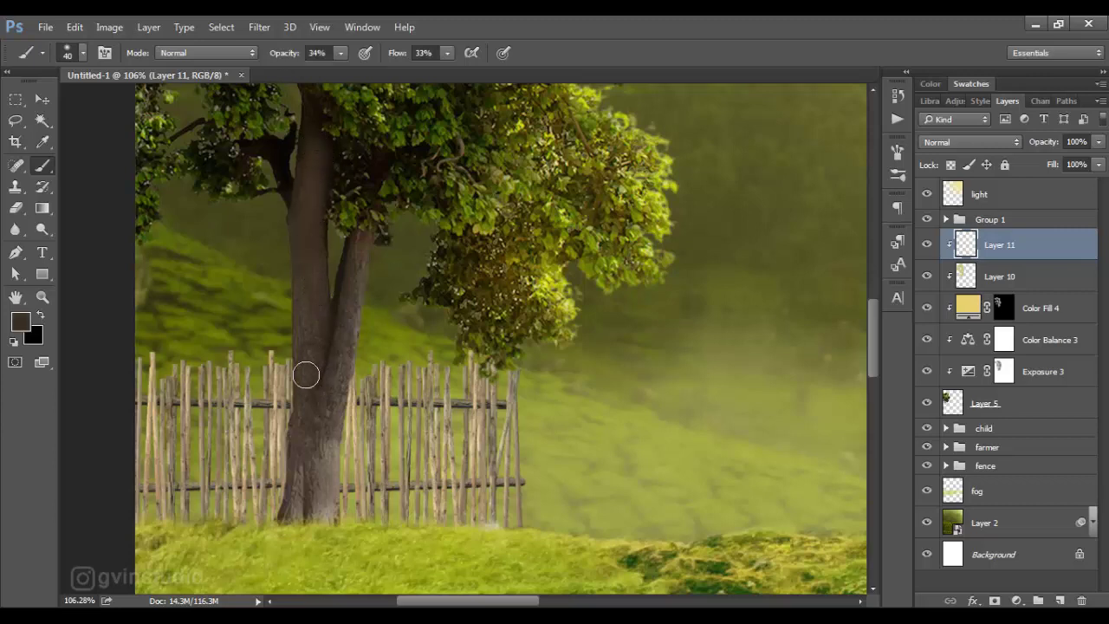
drag(305, 375, 314, 446)
drag(318, 396, 310, 265)
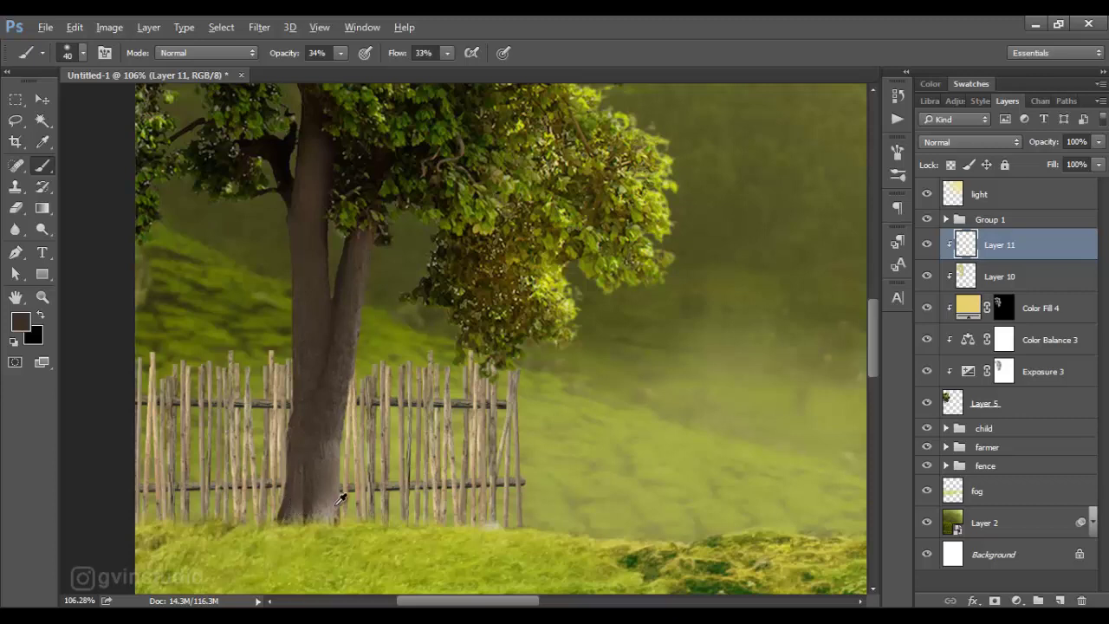
alt+click(340, 498)
drag(353, 322, 365, 259)
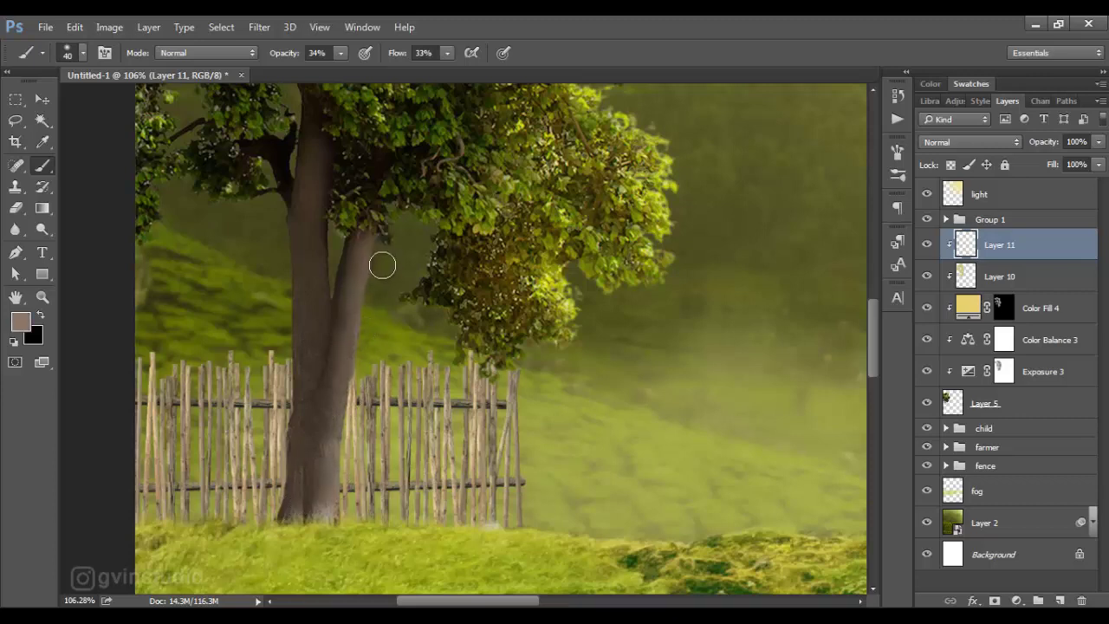
- Add a faint 20% yellow-olive light stroke down the trunk, then fit the image on screen
scroll(326, 377, down, 2)
scroll(326, 377, down, 1)
alt+click(851, 92)
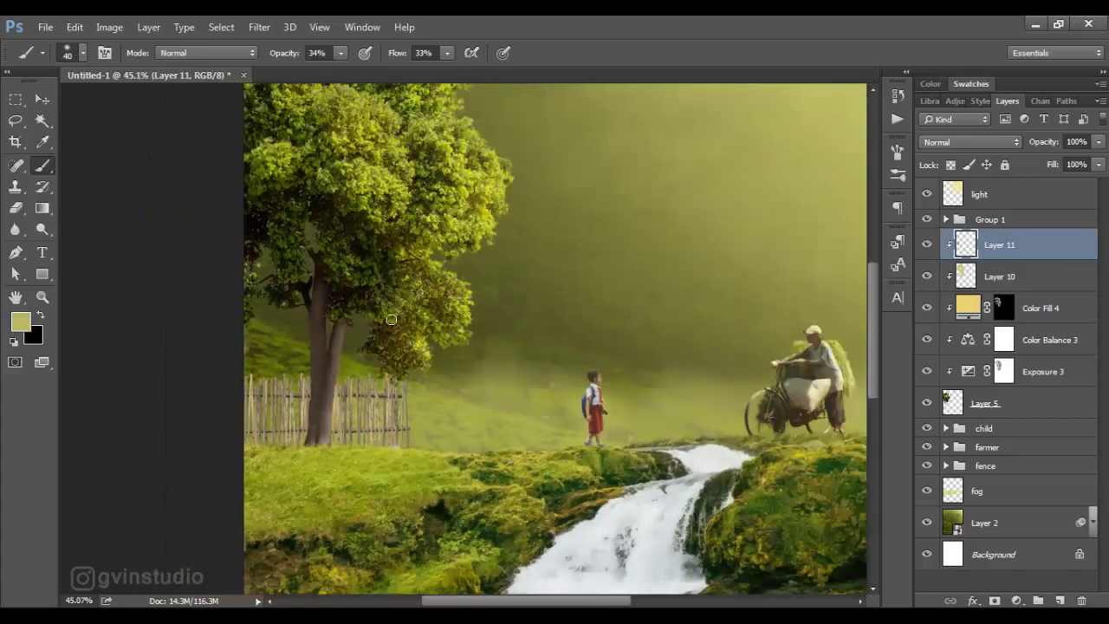
scroll(366, 187, up, 3)
key(2)
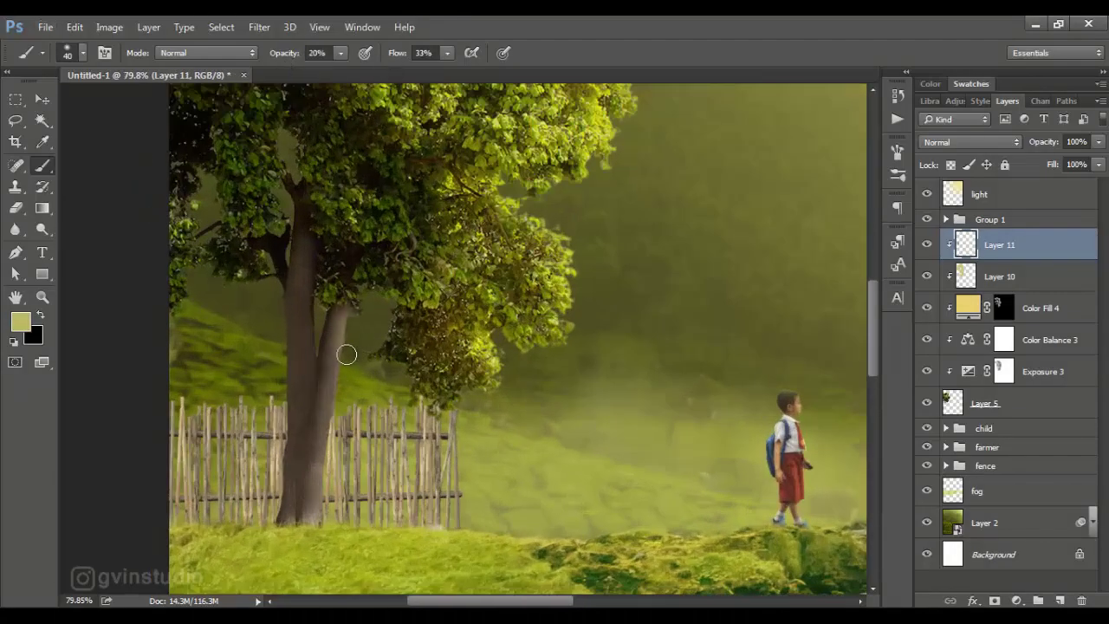
drag(346, 354, 339, 371)
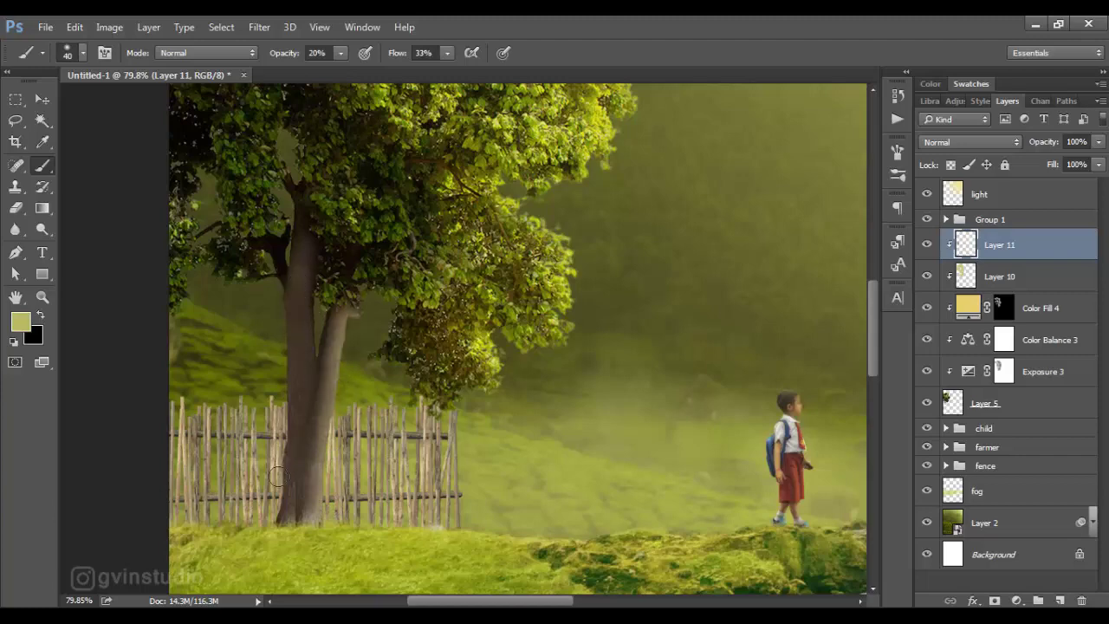
scroll(202, 270, down, 5)
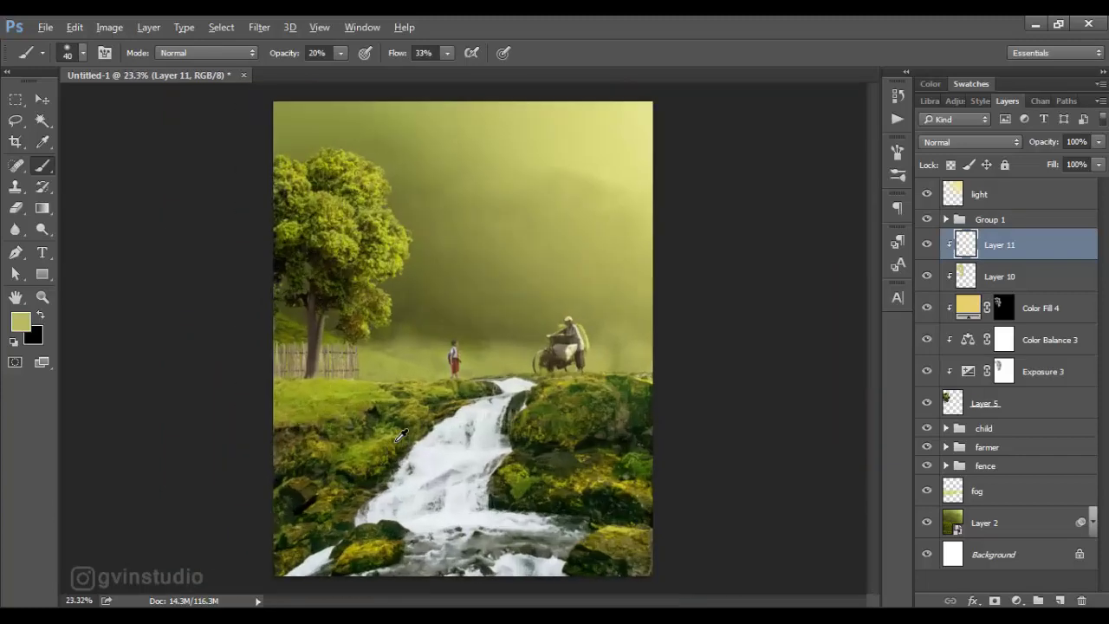
key(v)
key(ctrl+0)
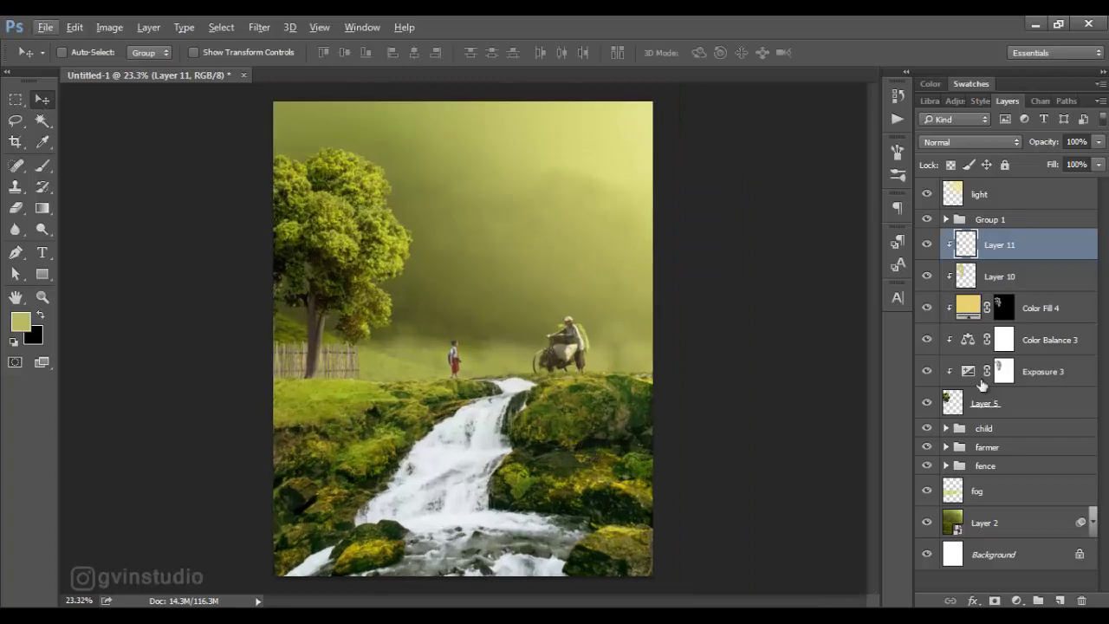
- Add a Hue/Saturation adjustment raising the tree's Lightness to +4
click(1040, 340)
click(1017, 601)
click(953, 401)
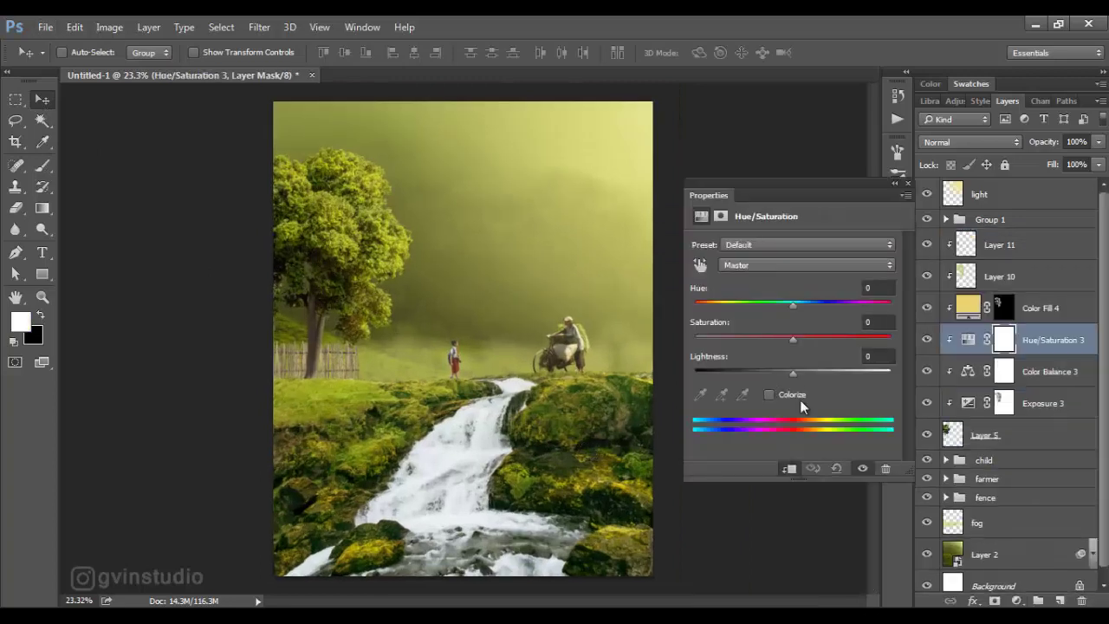
drag(793, 371, 798, 374)
click(908, 182)
- Group Layer 11 through Layer 5 and name the group 'tree'
click(985, 435)
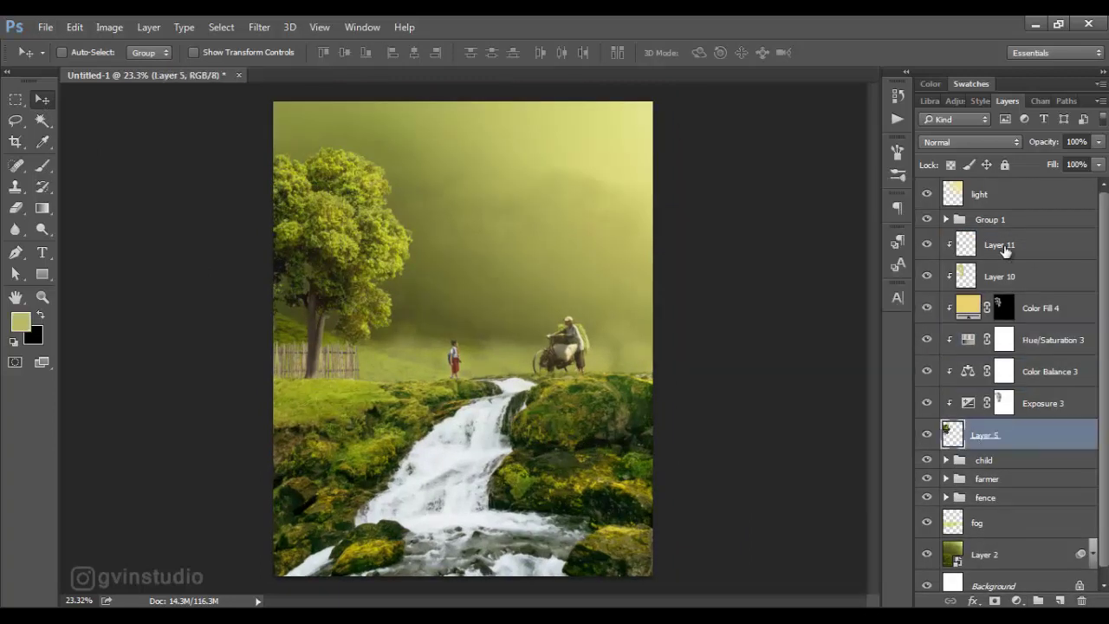
shift+click(1006, 249)
key(ctrl+g)
double_click(986, 238)
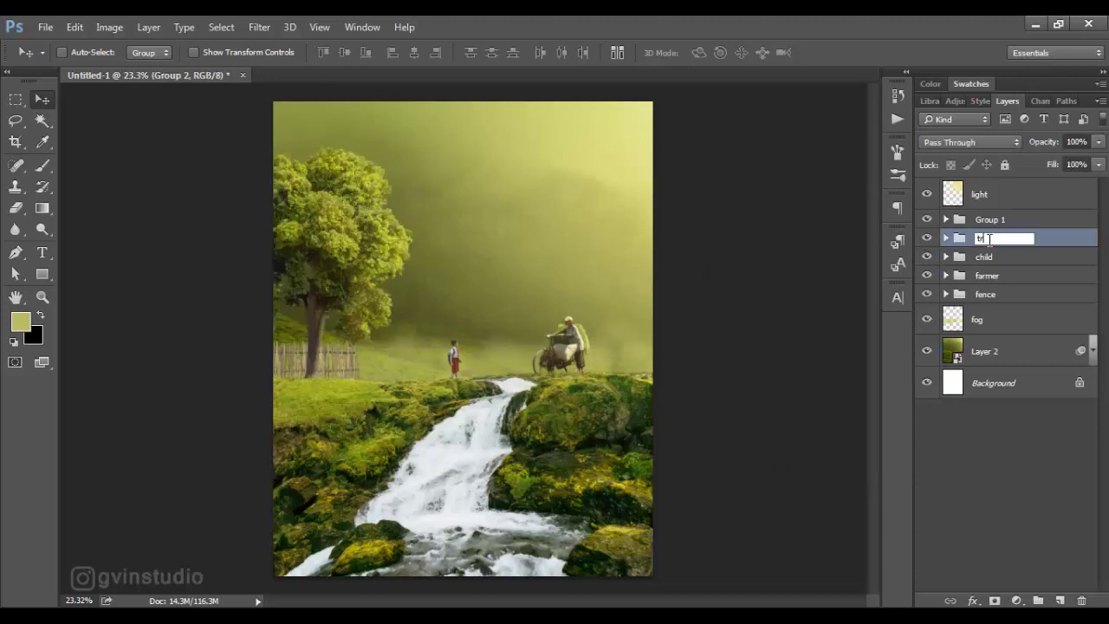
text(tree)
key(Return)
click(998, 295)
- Merge the fence's Layer 6 and Layer 6 copy into one layer
click(946, 295)
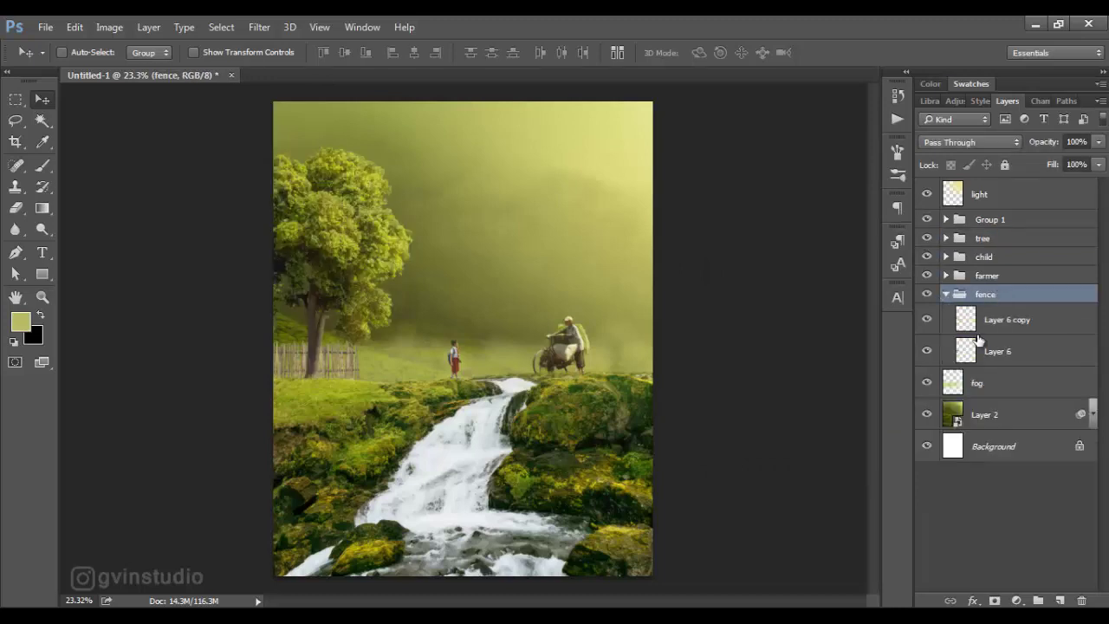
click(997, 351)
shift+click(997, 320)
right_click(997, 320)
click(696, 496)
- Add a clipped Exposure of -0.72 to the fence, masking it out near the tree trunk
click(1017, 600)
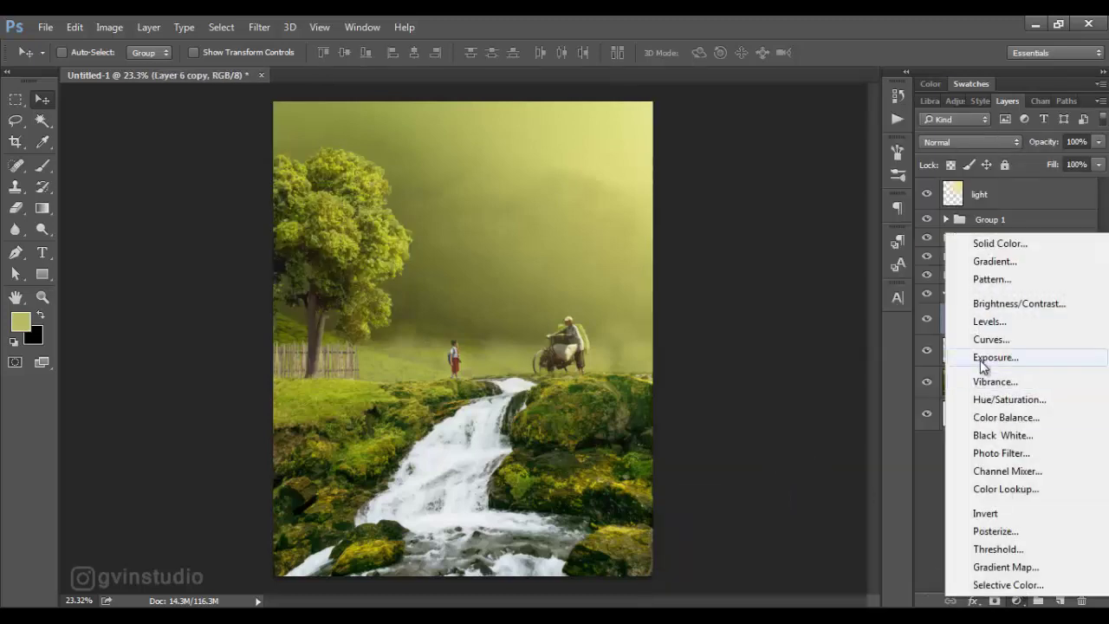
click(982, 357)
click(788, 468)
drag(793, 283, 783, 287)
click(921, 232)
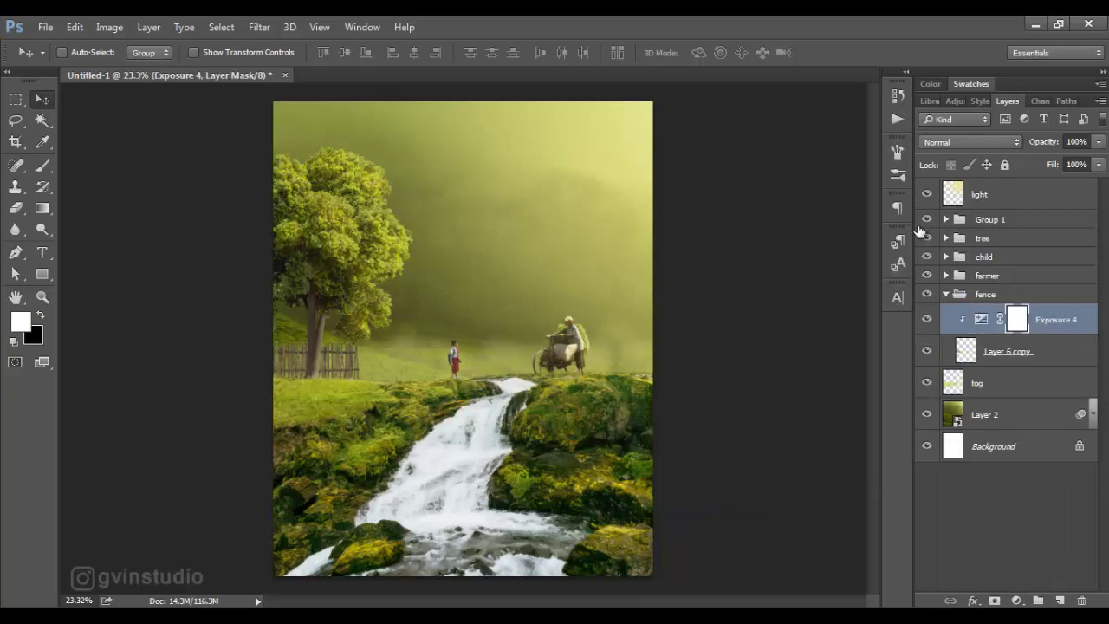
click(43, 166)
click(40, 315)
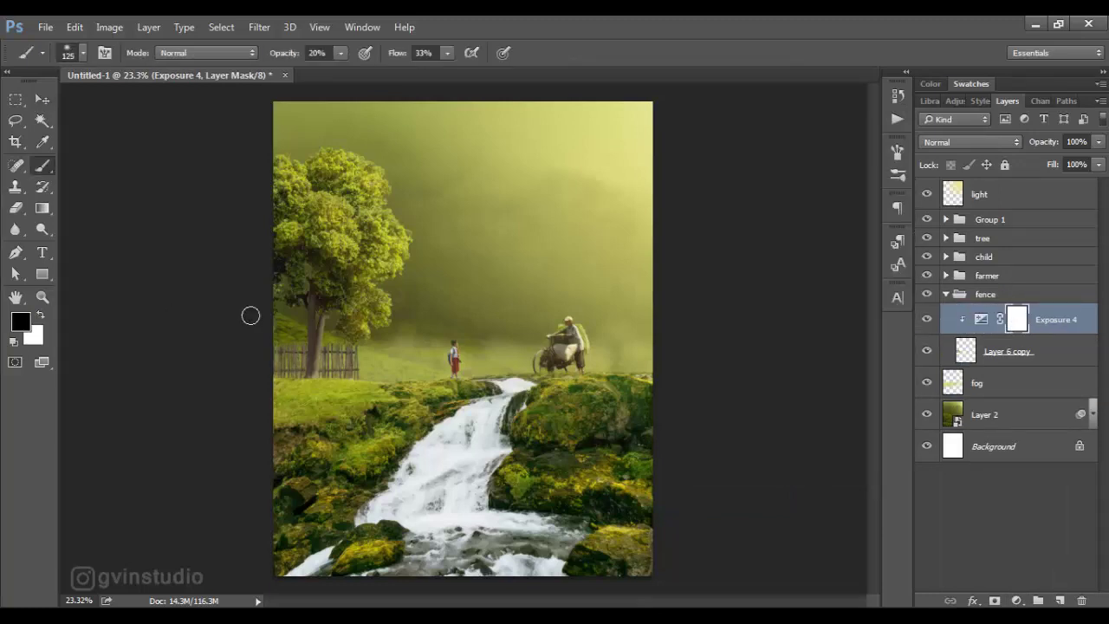
drag(339, 331, 401, 359)
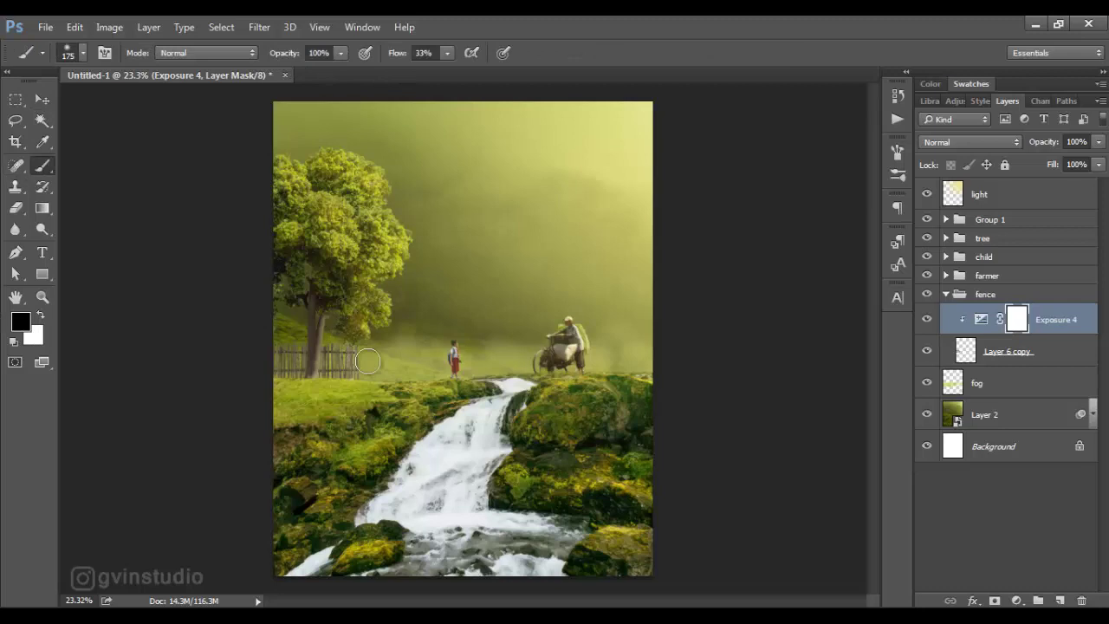
- Add Color Balance (Red +24, Blue -16) and Hue/Saturation (Lightness -23) adjustments to the fence
click(1017, 600)
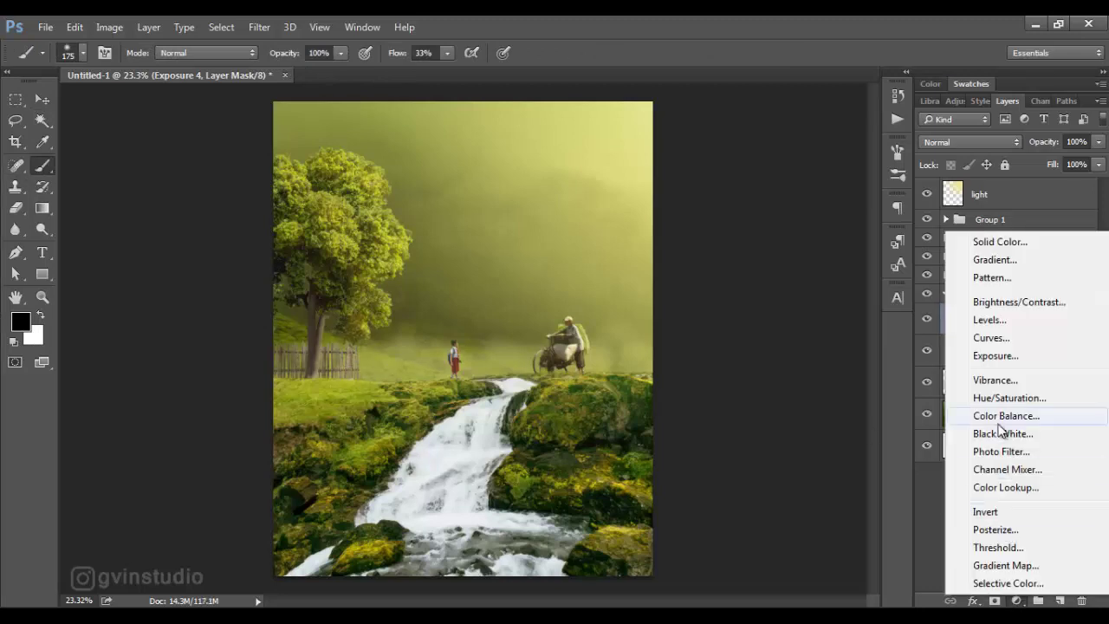
click(1008, 417)
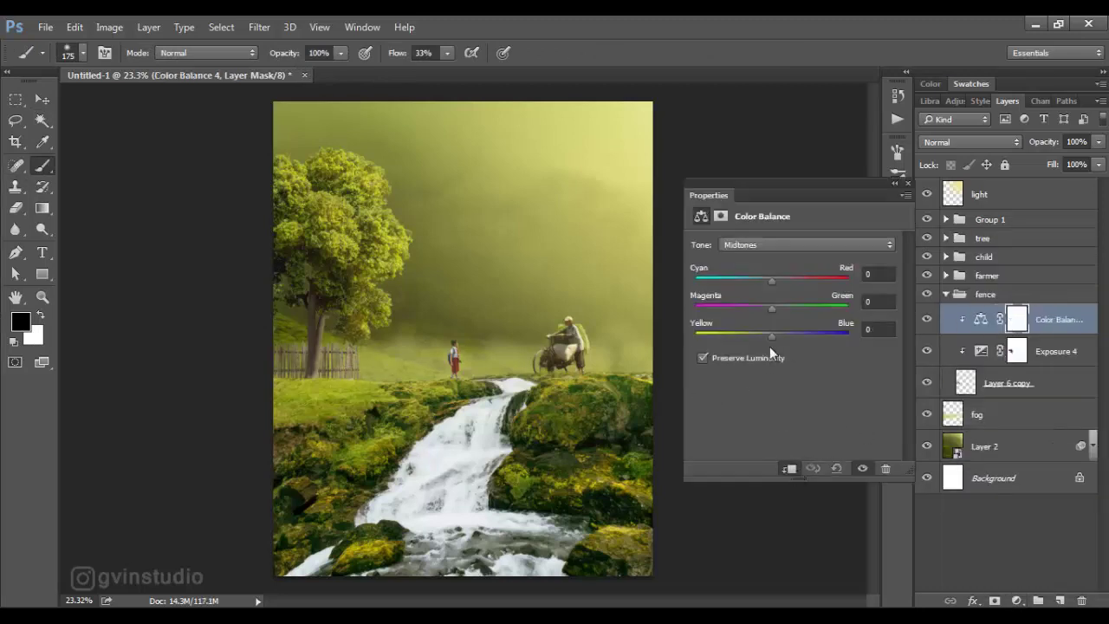
click(1017, 600)
click(991, 401)
drag(792, 370, 768, 376)
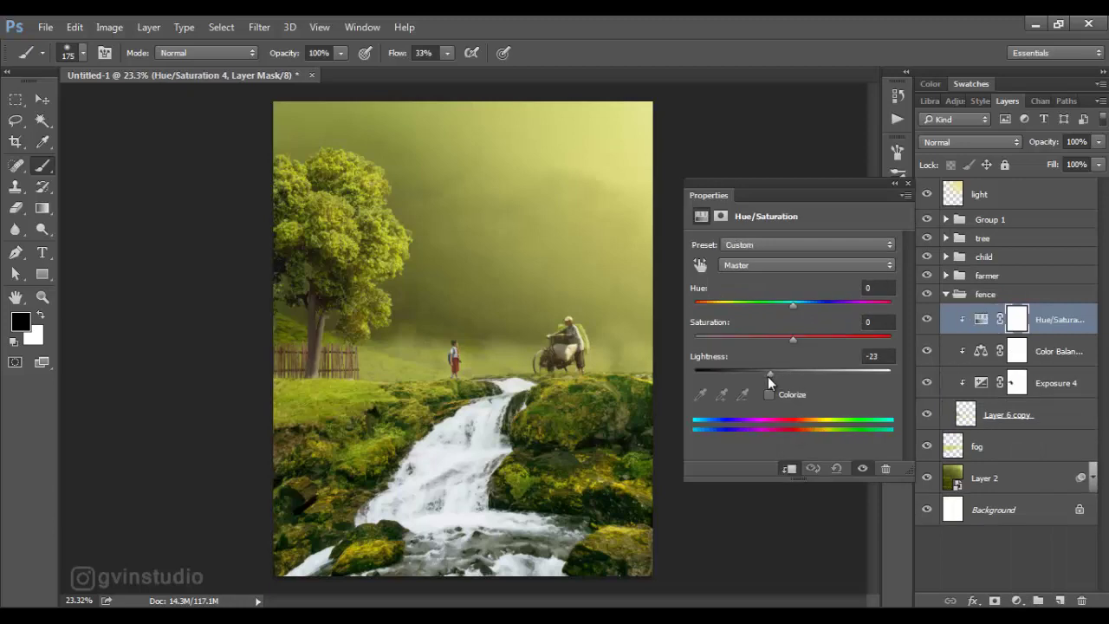
click(907, 183)
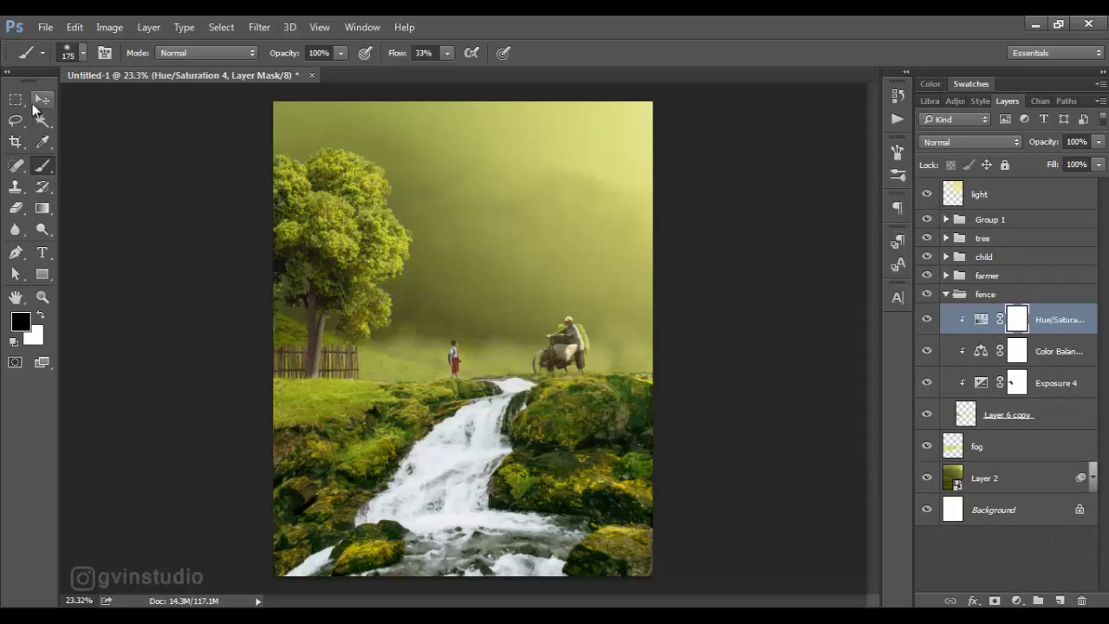
click(41, 99)
scroll(763, 405, down, 3)
scroll(763, 406, up, 4)
scroll(763, 405, down, 1)
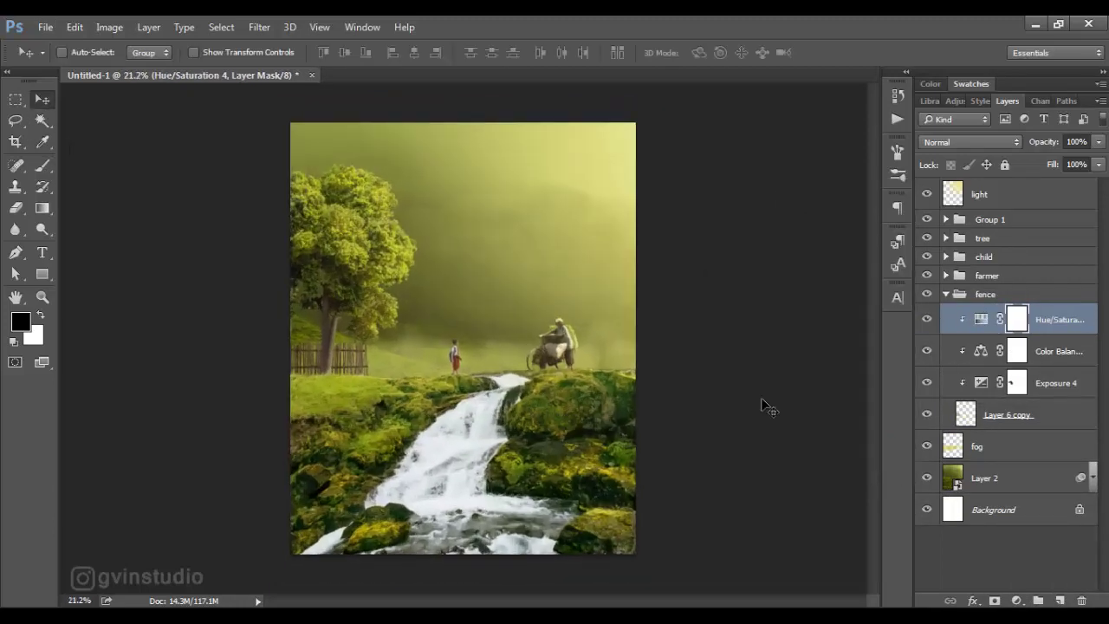
click(991, 219)
- On a new 'fog' layer, paint soft fog along the horizon with a large soft brush at 55%
click(1059, 601)
double_click(984, 225)
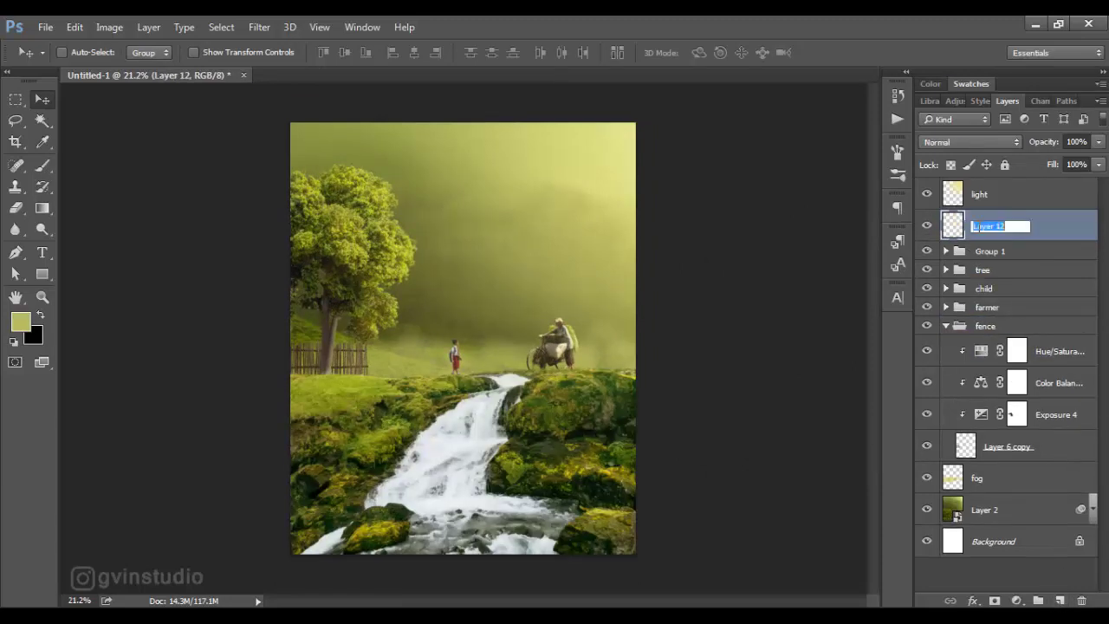
text(fog)
key(Return)
click(41, 166)
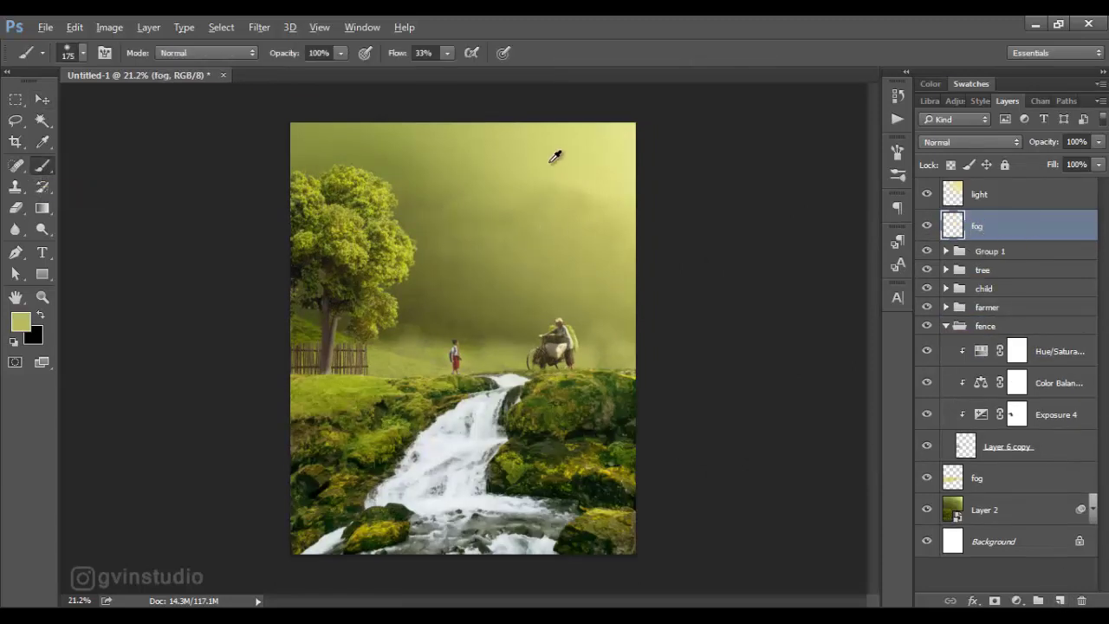
right_click(423, 341)
click(667, 68)
key(5)
key(5)
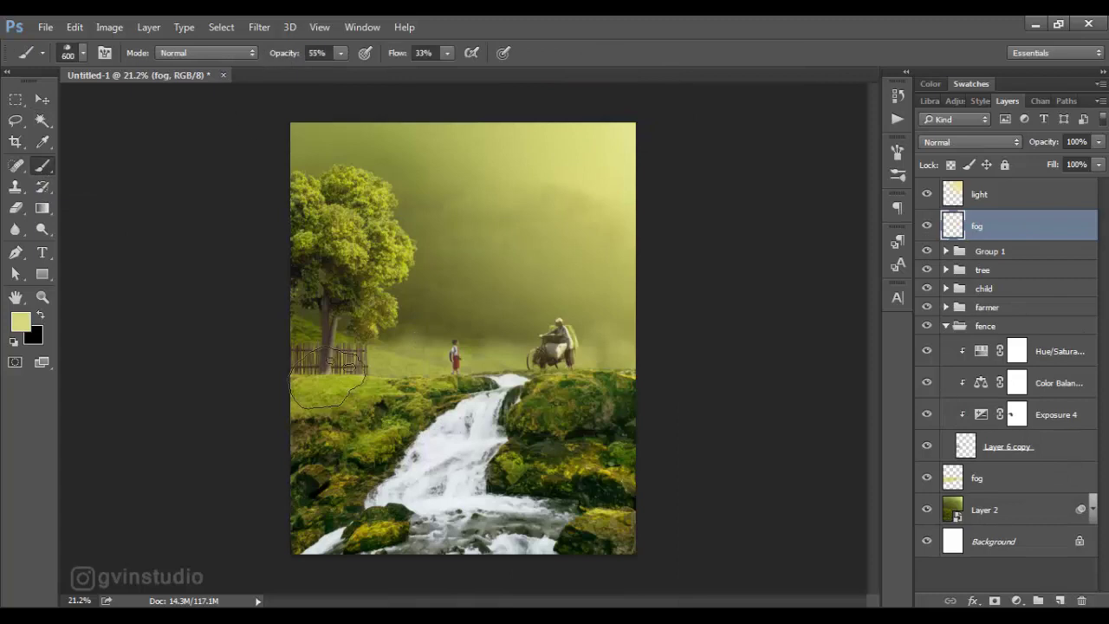
mouse_move(319, 383)
mouse_down()
mouse_move(560, 375)
mouse_move(460, 393)
mouse_up()
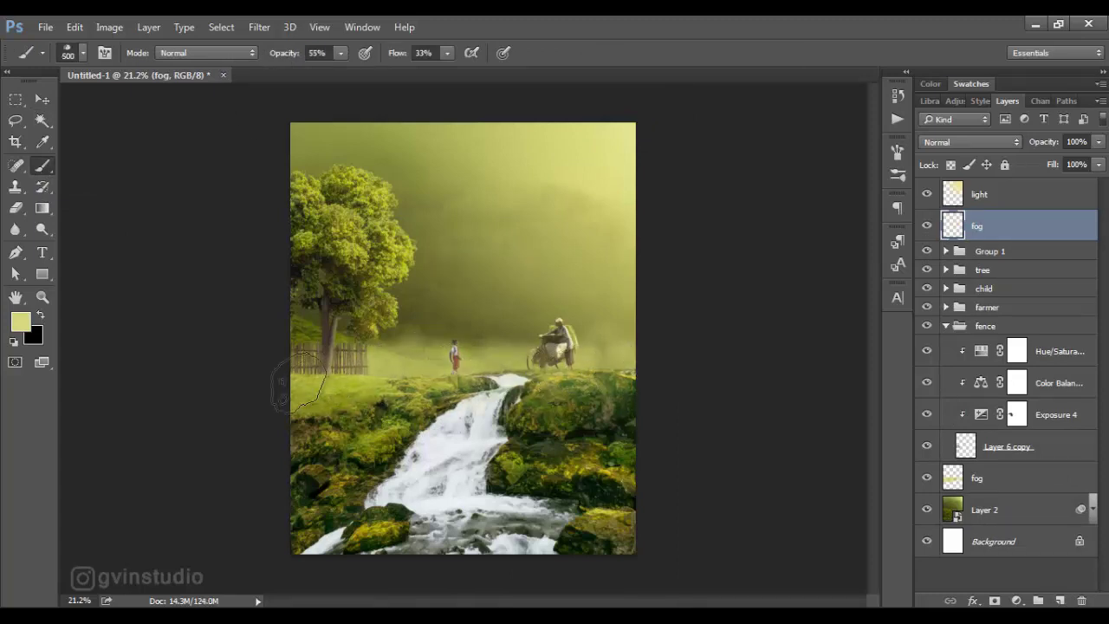
- Add a new layer 'shadow' above Group 1 and clip it to the group
click(42, 98)
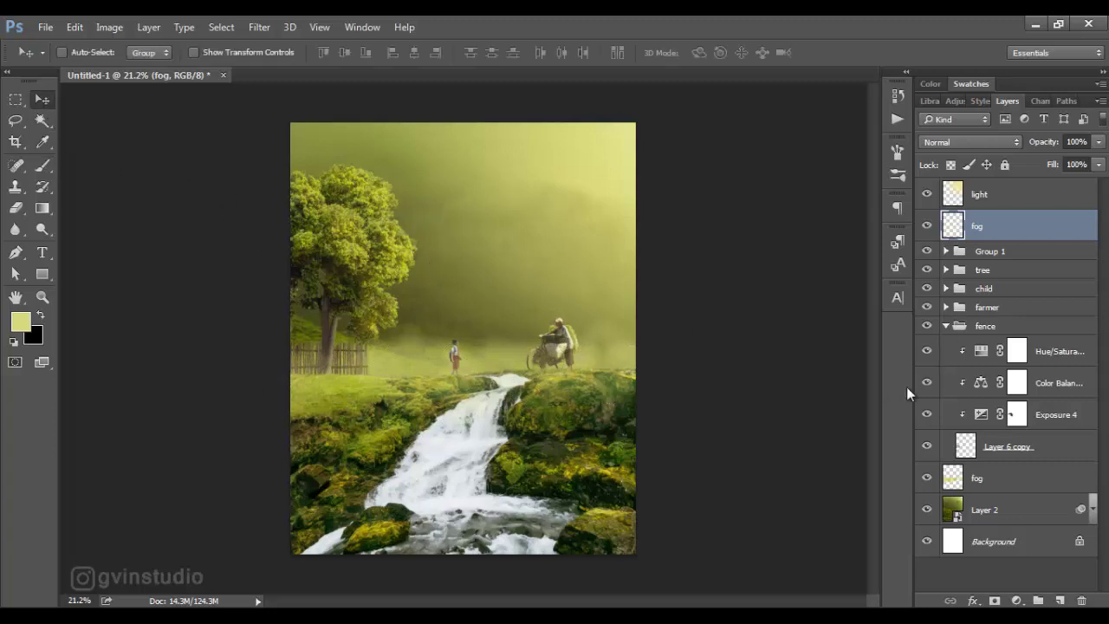
click(947, 326)
click(1061, 601)
double_click(987, 257)
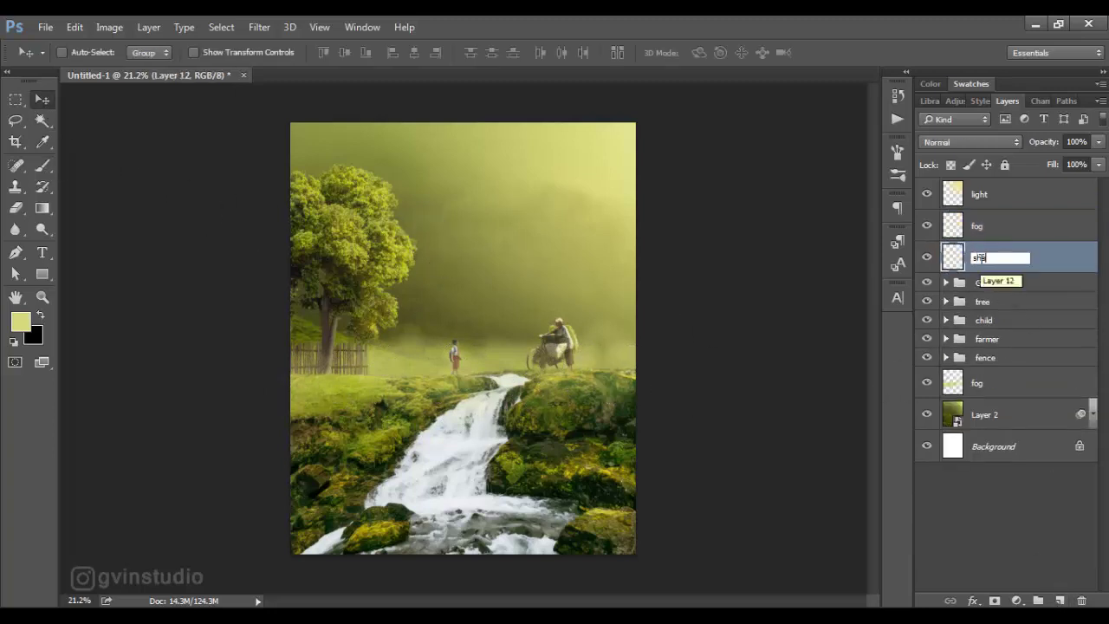
text(shadow)
key(Return)
alt+click(1003, 279)
- Paint black shadows on the grass by the fence and set the layer opacity to 84%
key(b)
key(x)
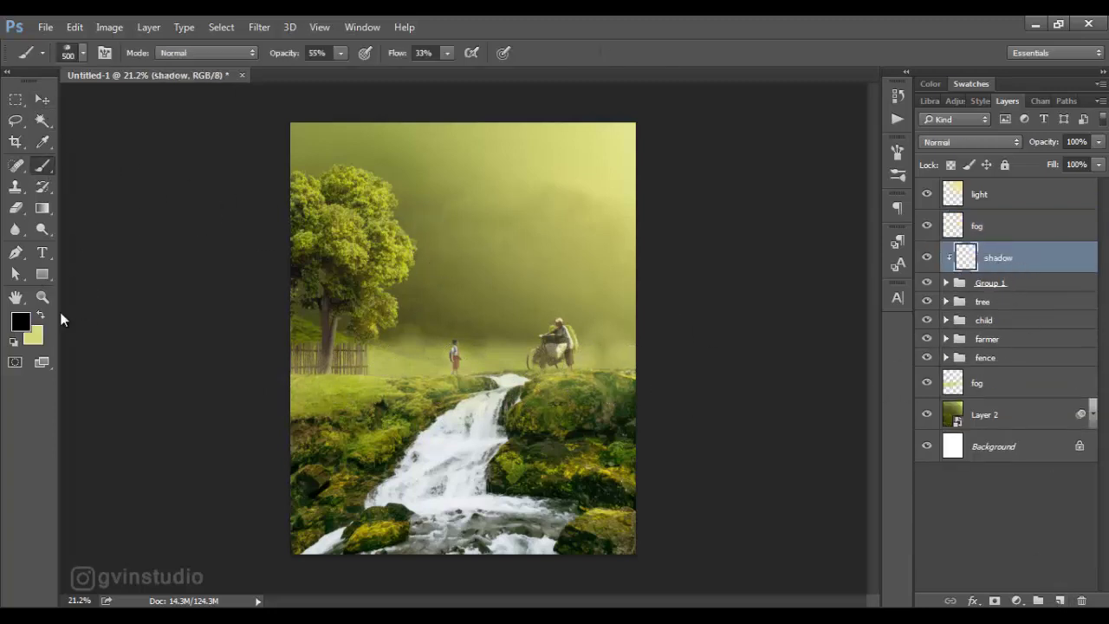
right_click(347, 253)
key(Escape)
mouse_move(315, 373)
mouse_down()
mouse_move(302, 382)
mouse_move(368, 382)
mouse_move(299, 397)
mouse_up()
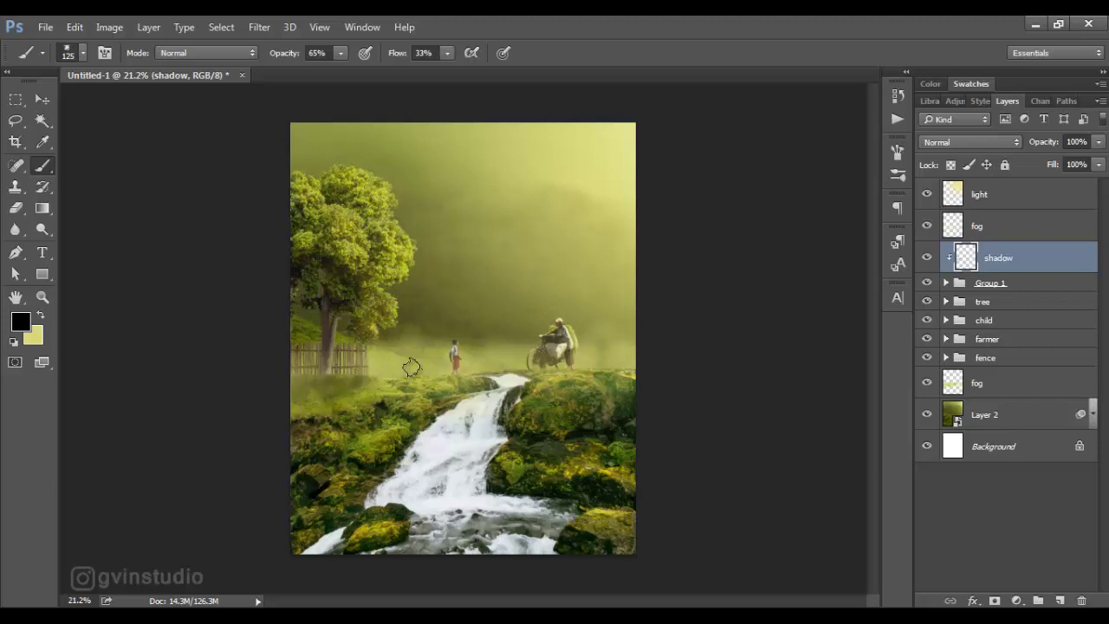
drag(1039, 143, 1026, 146)
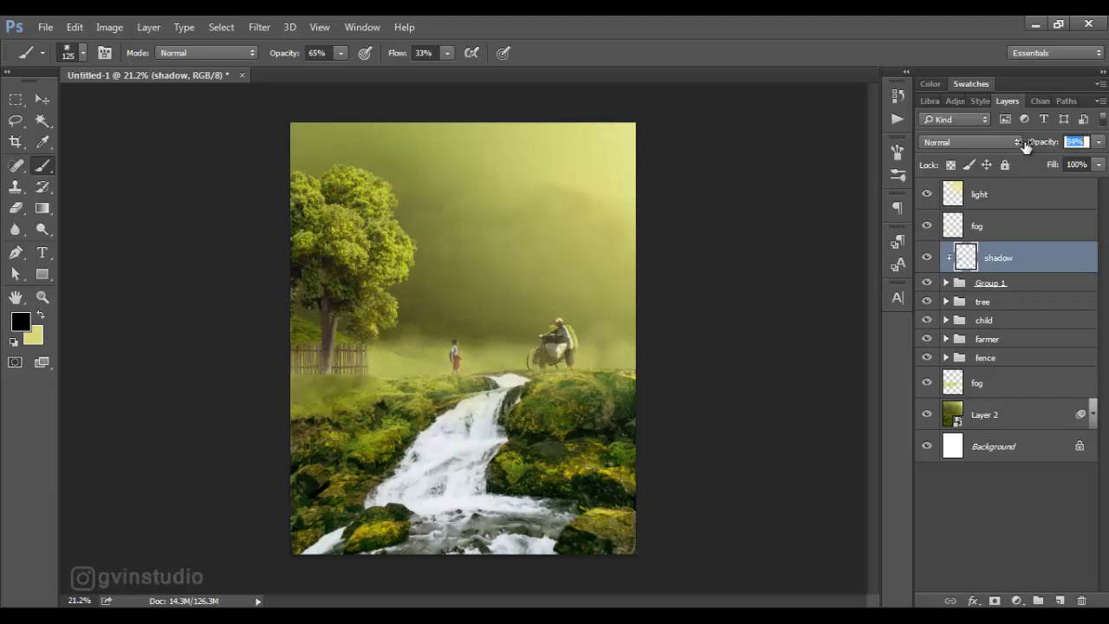
key(v)
click(1004, 197)
- Add a Color Lookup adjustment layer using the DropBlues.3DL look
click(1016, 600)
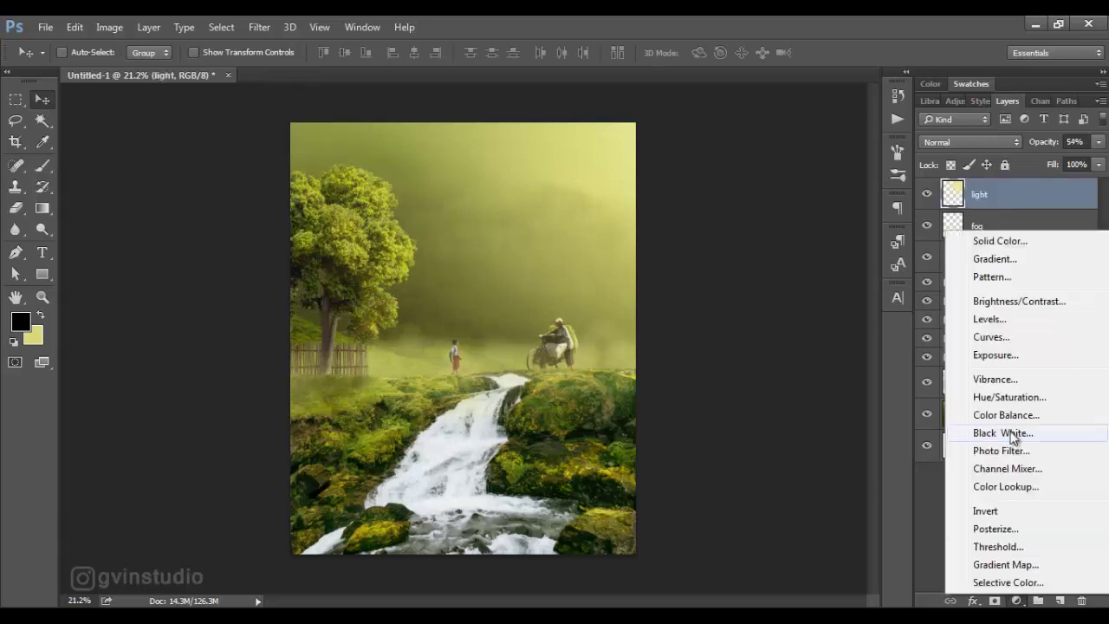
click(1005, 486)
click(826, 244)
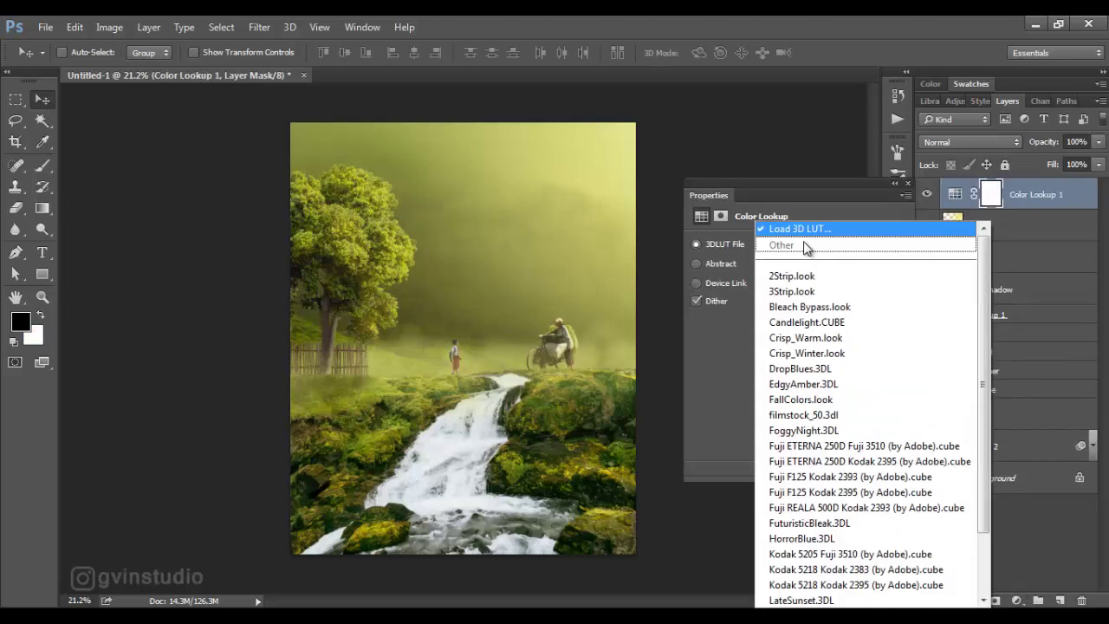
click(815, 367)
- Stamp all visible layers into a new layer and convert it to a smart object
key(ctrl+shift+alt+e)
click(908, 185)
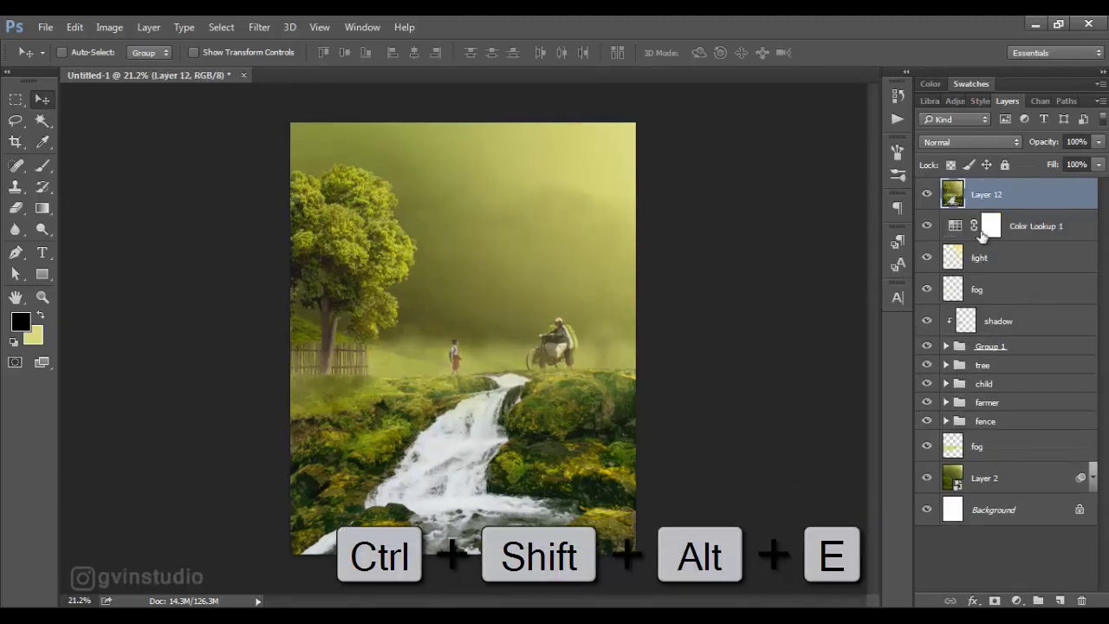
right_click(988, 194)
click(745, 229)
- Apply a Camera Raw Filter with Temperature +9 and a light post-crop vignette
click(259, 27)
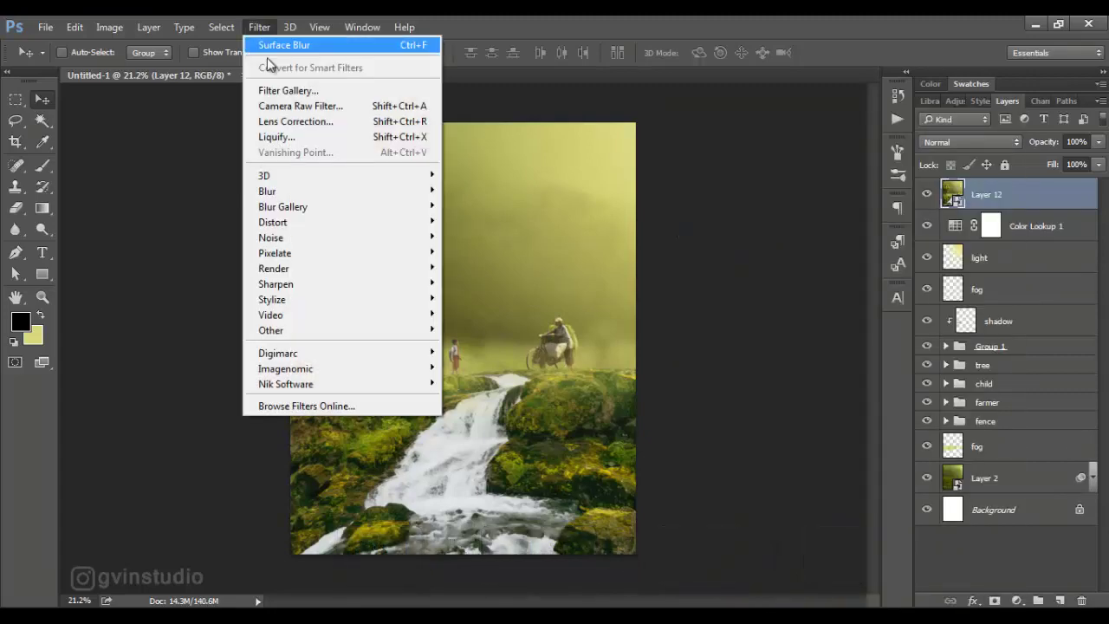
click(286, 106)
drag(824, 271, 829, 299)
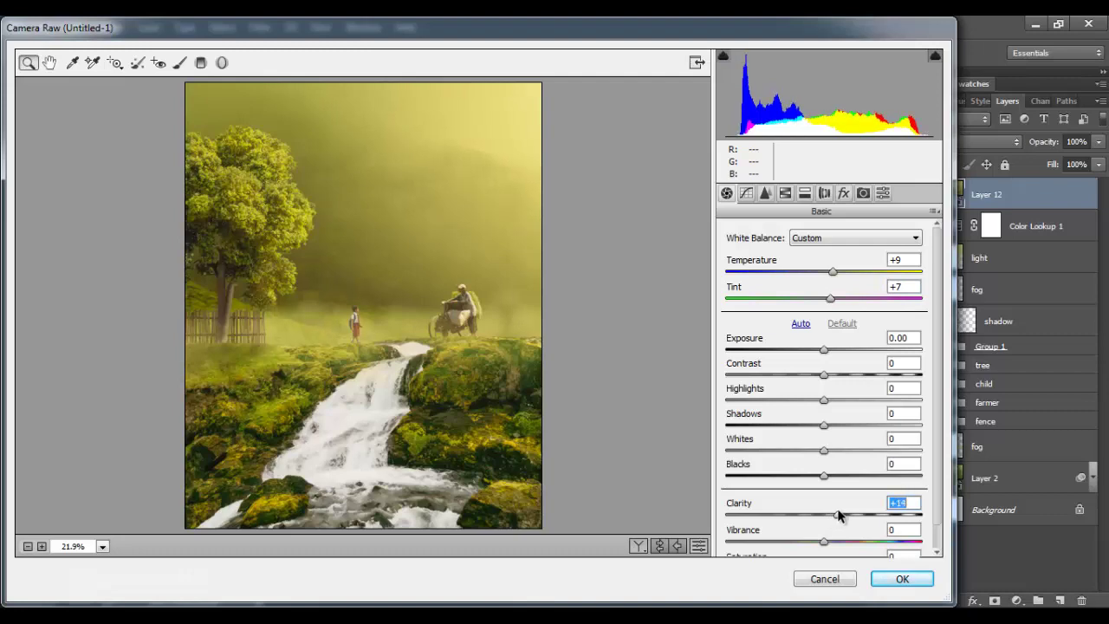
click(844, 193)
drag(830, 403, 839, 405)
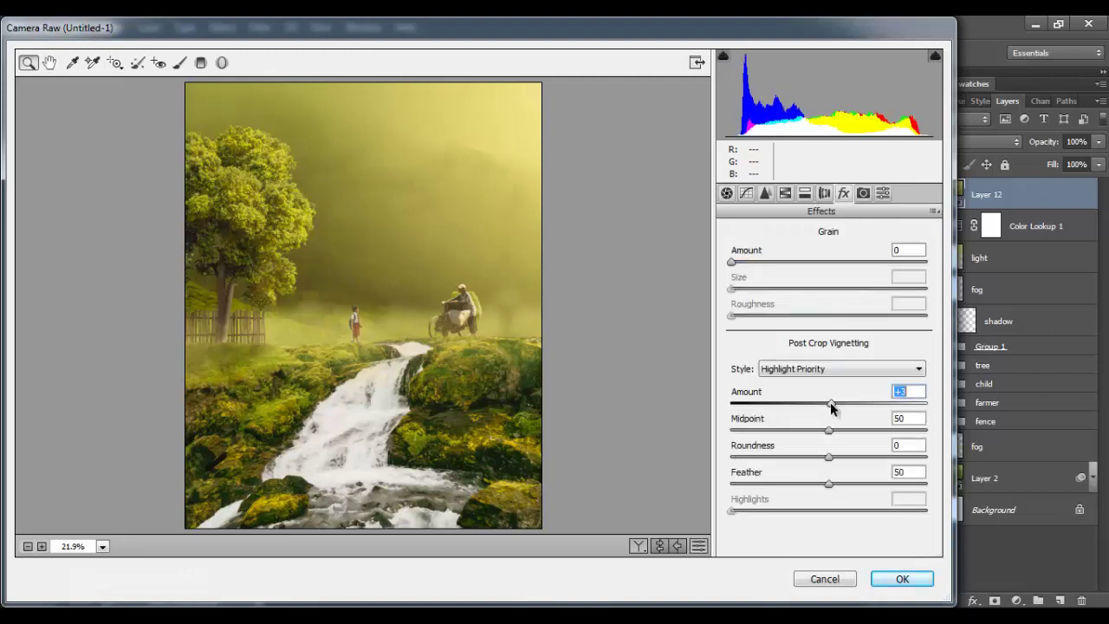
click(902, 579)
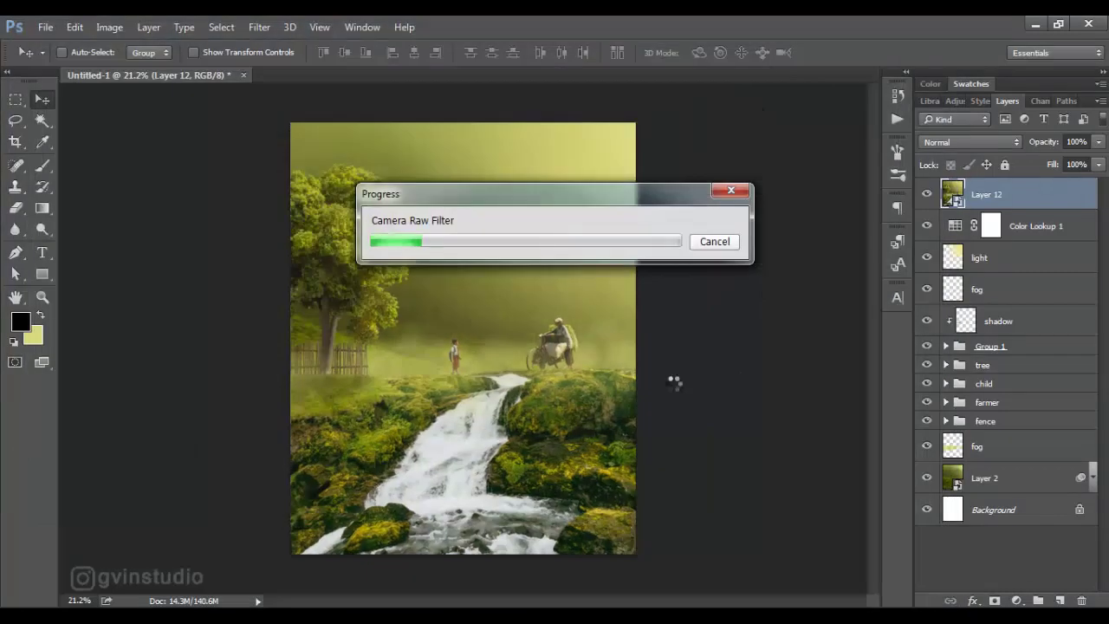